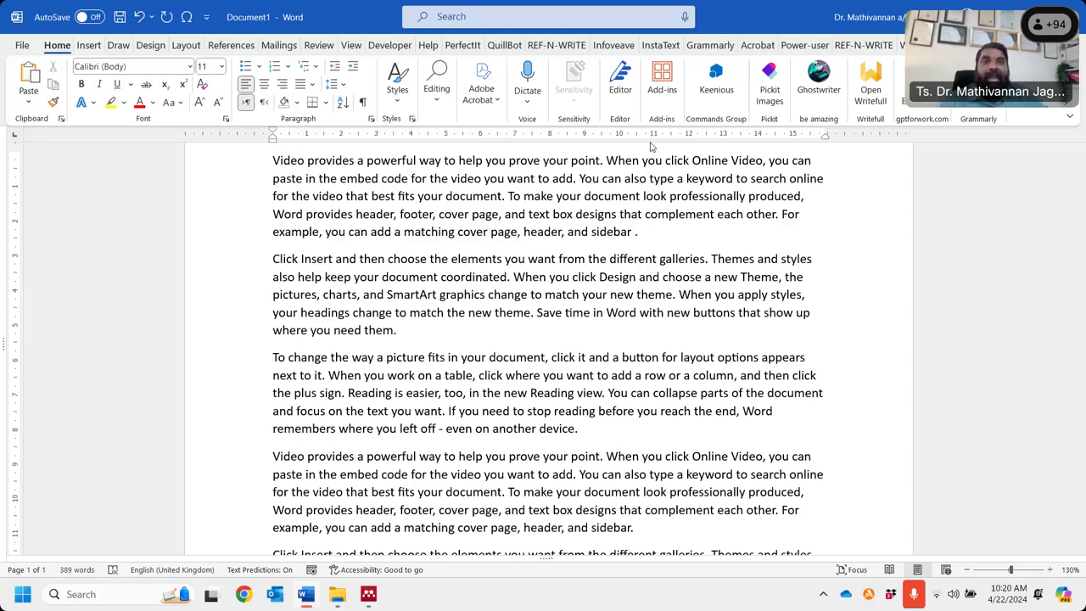
- Start a Mendeley citation after the word 'sidebar' and go to the Mendeley library
{"action": "left_click", "coordinate": [696, 76]}
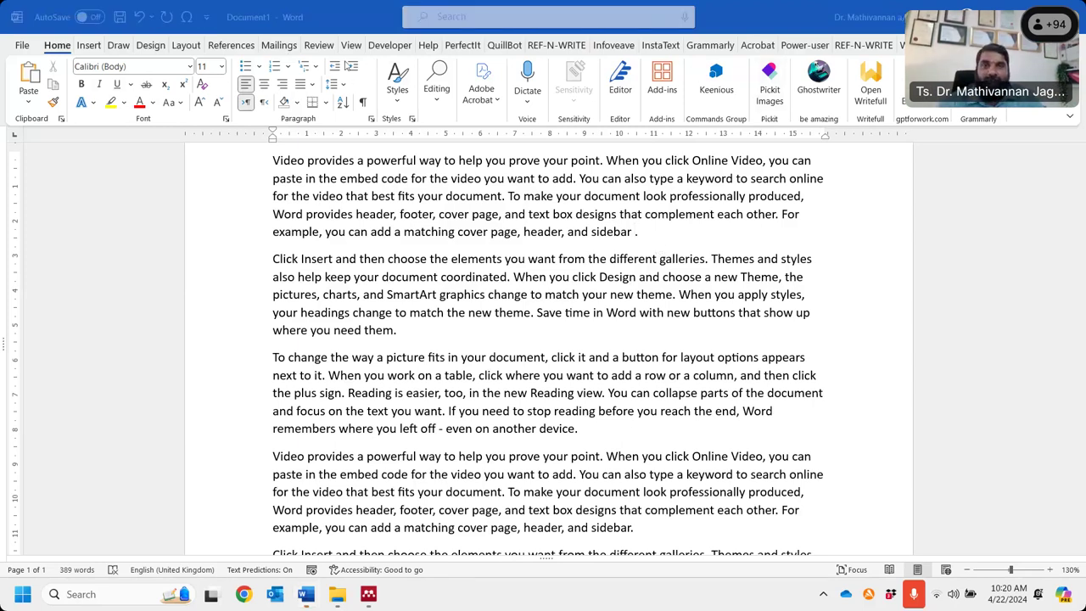
{"action": "left_click", "coordinate": [242, 48]}
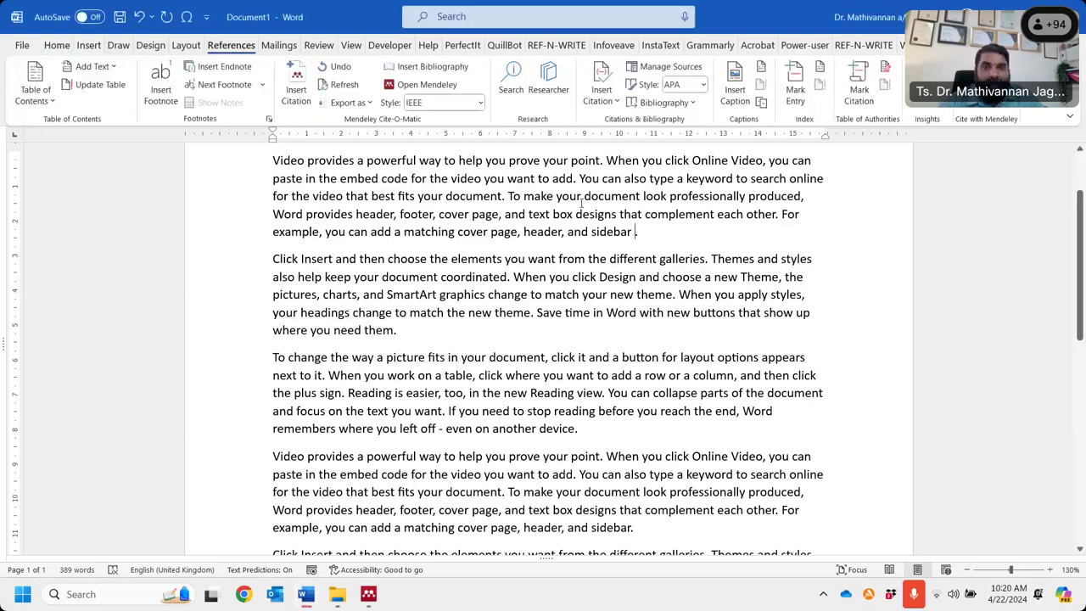
{"action": "left_click", "coordinate": [307, 96]}
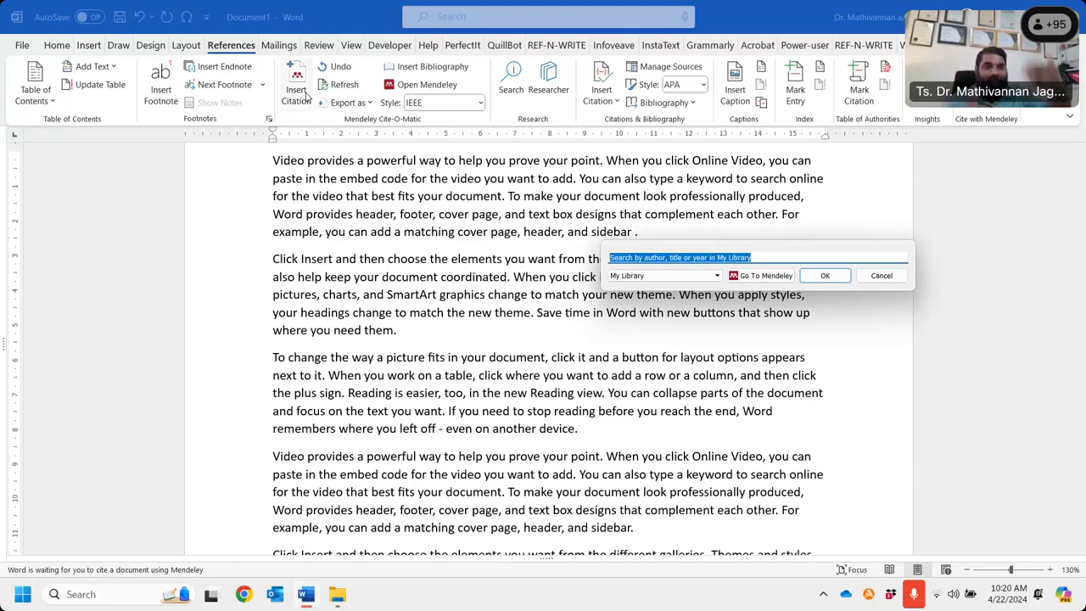
{"action": "left_click", "coordinate": [767, 276]}
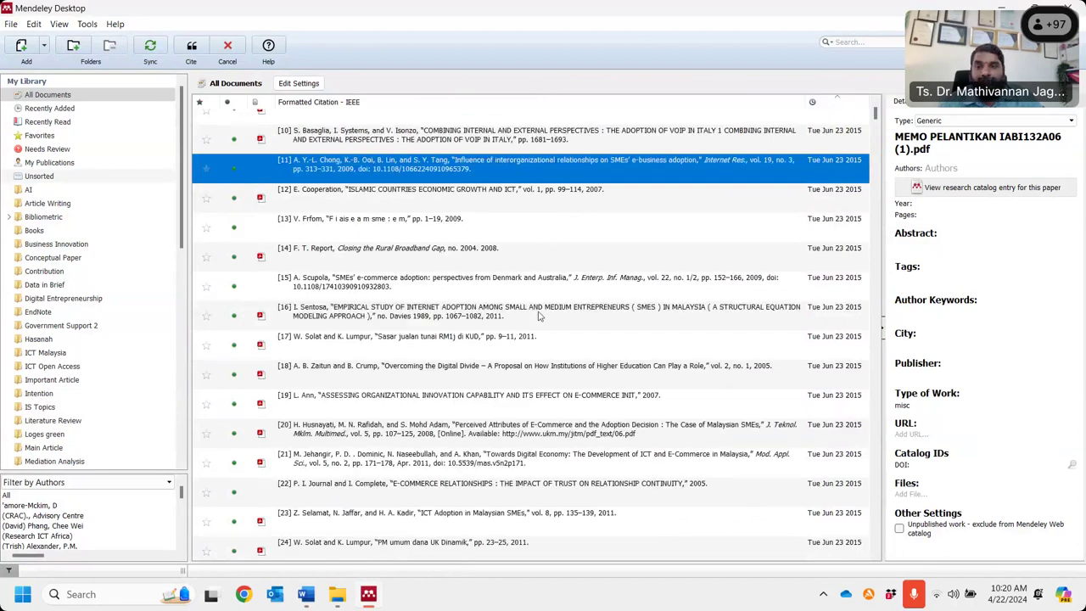
- Try selecting references [17]–[19] in My Library, leaving only [18] selected
{"action": "scroll", "coordinate": [364, 340], "scroll_direction": "down", "scroll_amount": 1}
{"action": "left_click", "coordinate": [368, 322]}
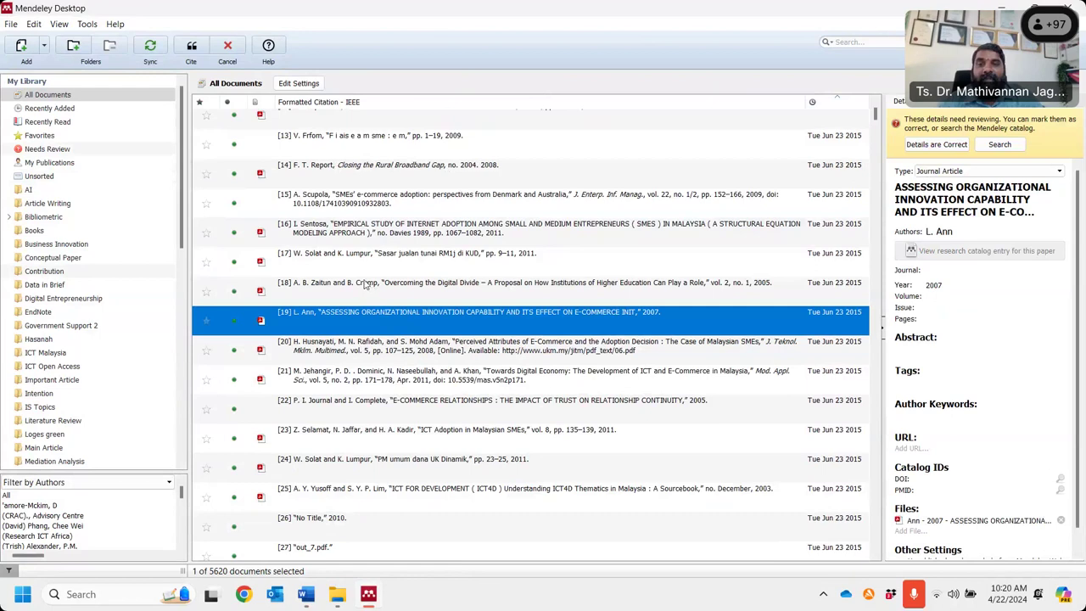
{"action": "left_click", "coordinate": [368, 286], "text": "ctrl"}
{"action": "left_click", "coordinate": [365, 255], "text": "ctrl"}
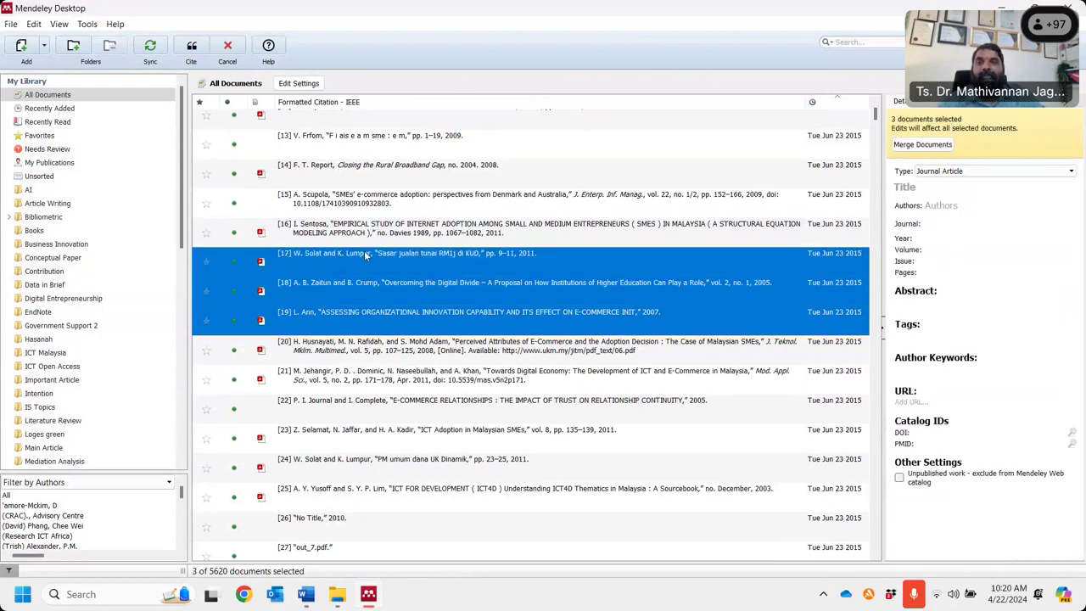
{"action": "left_click", "coordinate": [381, 293]}
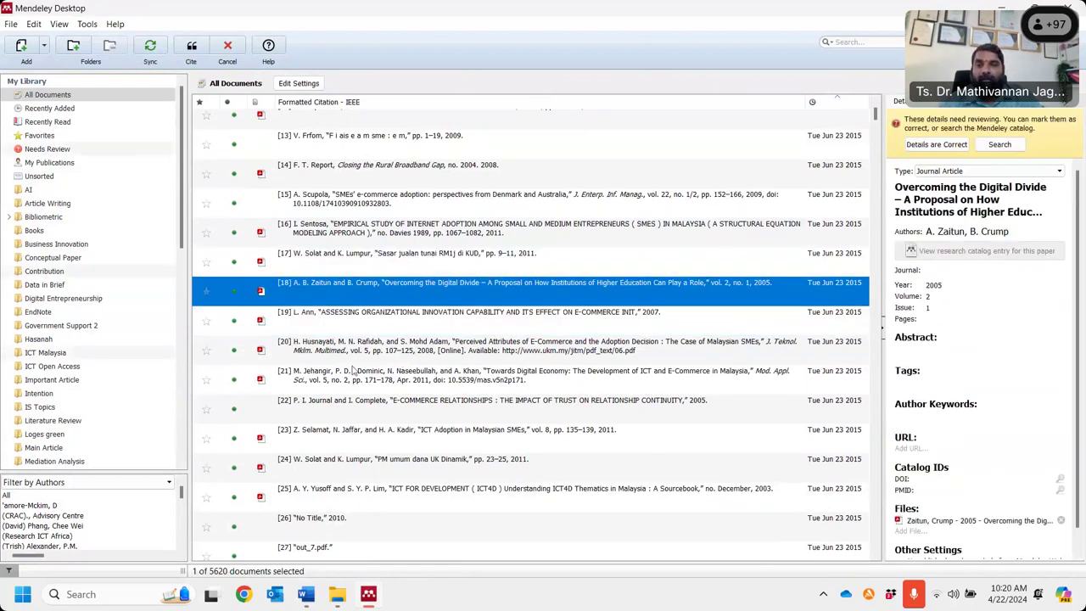
- Cite the Sánchez wine-tourism reference [3] from the Bibliometric folder in Word
{"action": "left_click", "coordinate": [44, 219]}
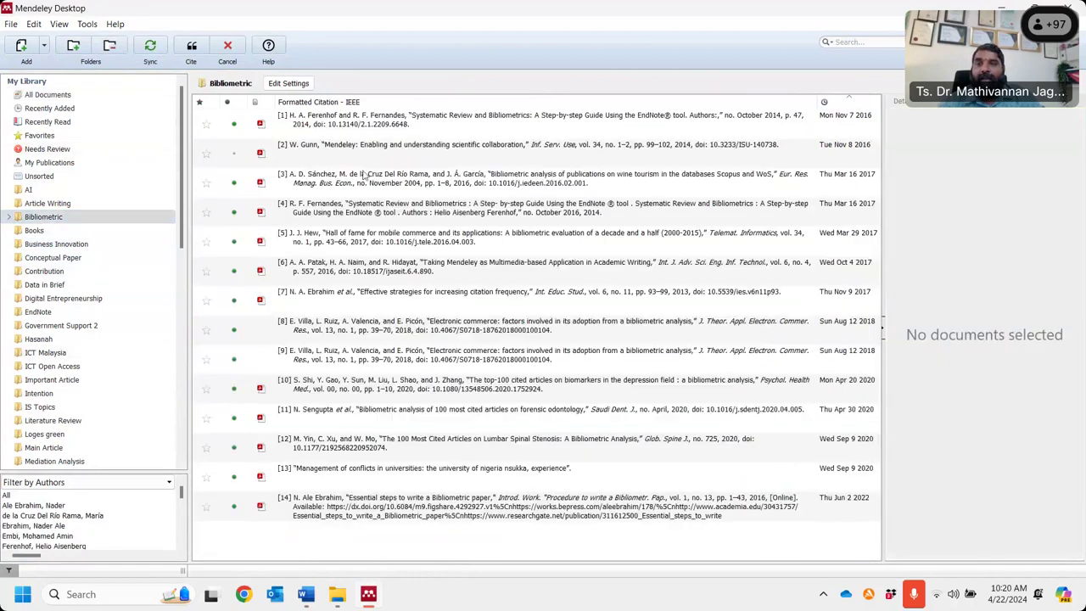
{"action": "left_click", "coordinate": [367, 177]}
{"action": "left_click", "coordinate": [357, 204], "text": "ctrl"}
{"action": "left_click", "coordinate": [348, 236], "text": "ctrl"}
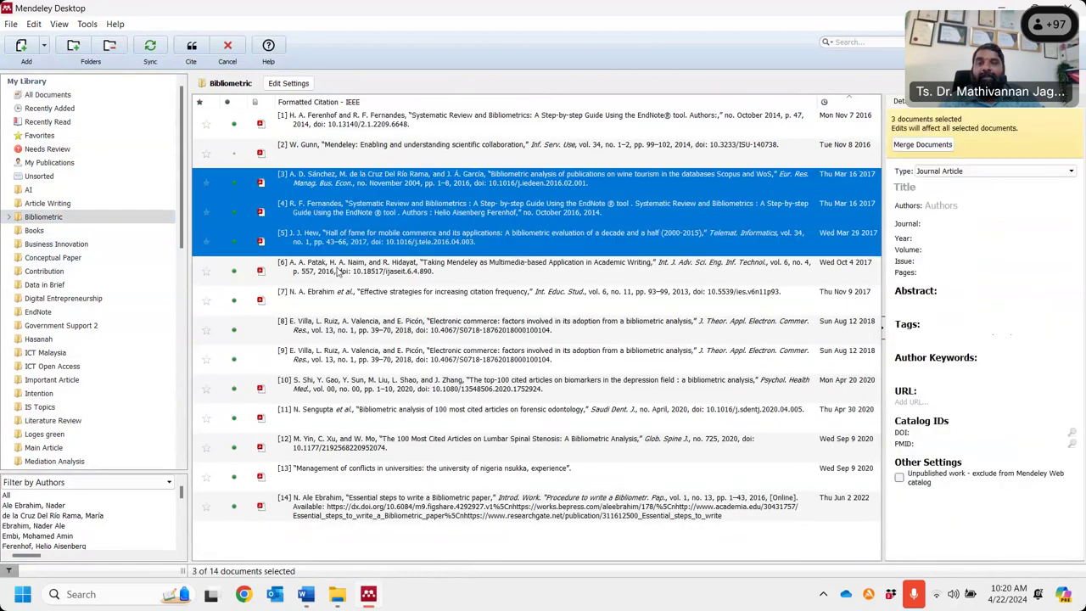
{"action": "left_click", "coordinate": [339, 271], "text": "ctrl"}
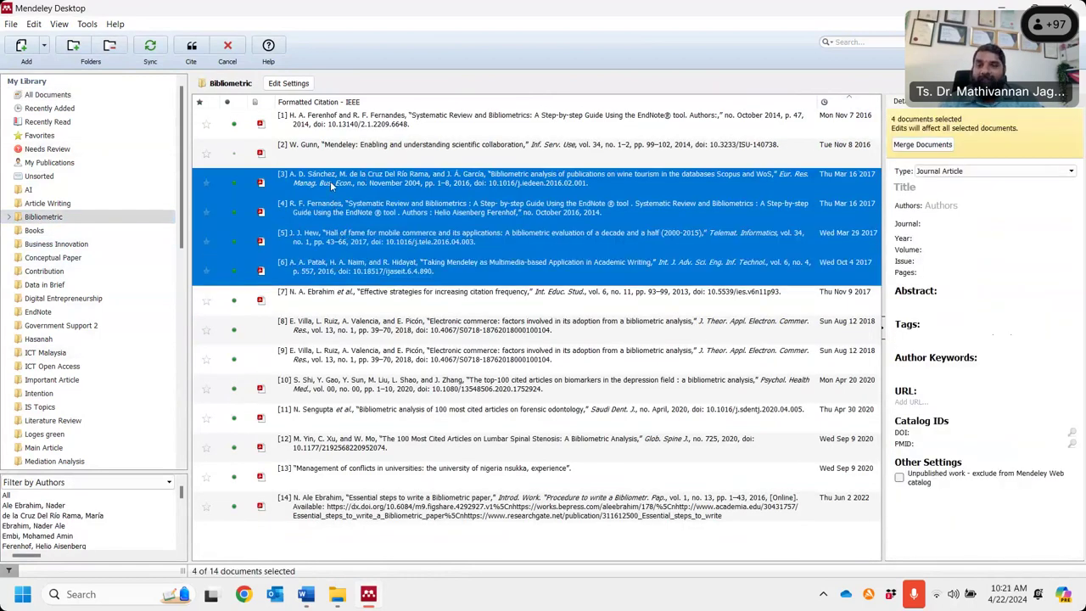
{"action": "left_click", "coordinate": [331, 186]}
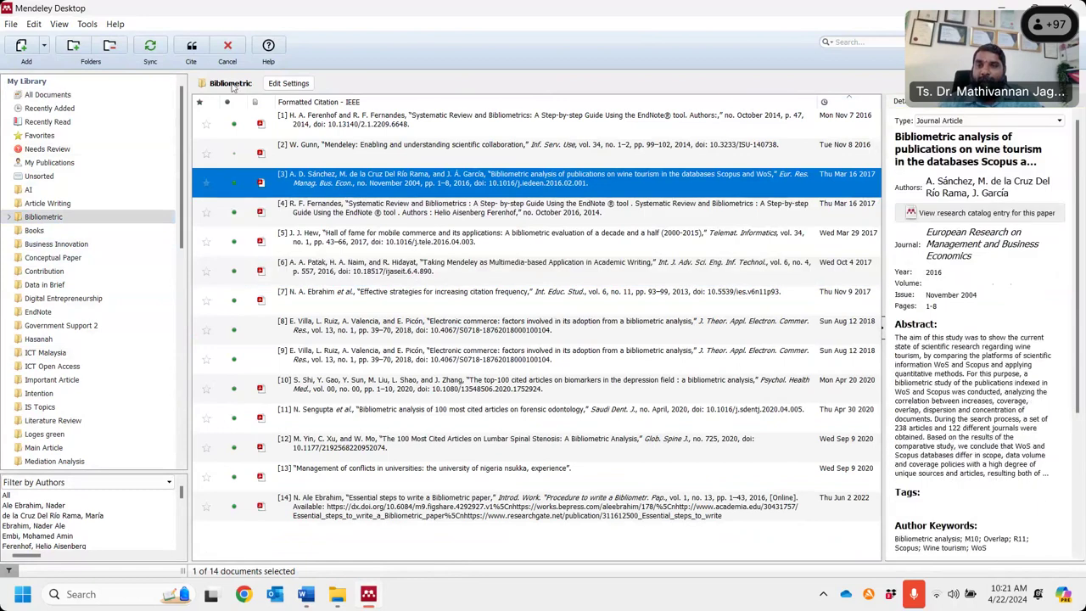
{"action": "left_click", "coordinate": [190, 48]}
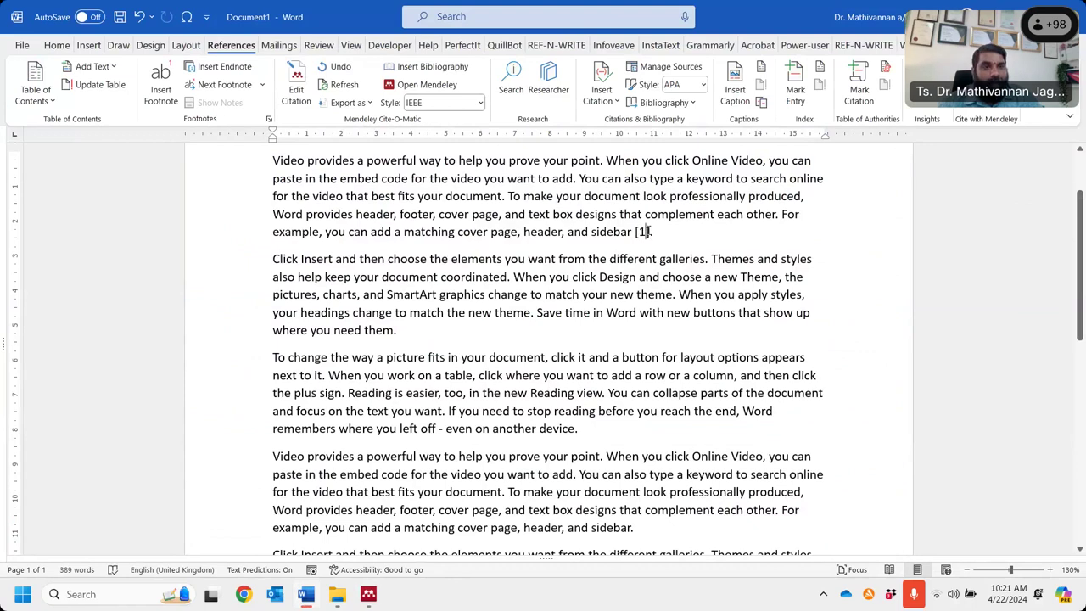
- Set the Mendeley citation style to American Psychological Association 6th edition
{"action": "left_click", "coordinate": [475, 106]}
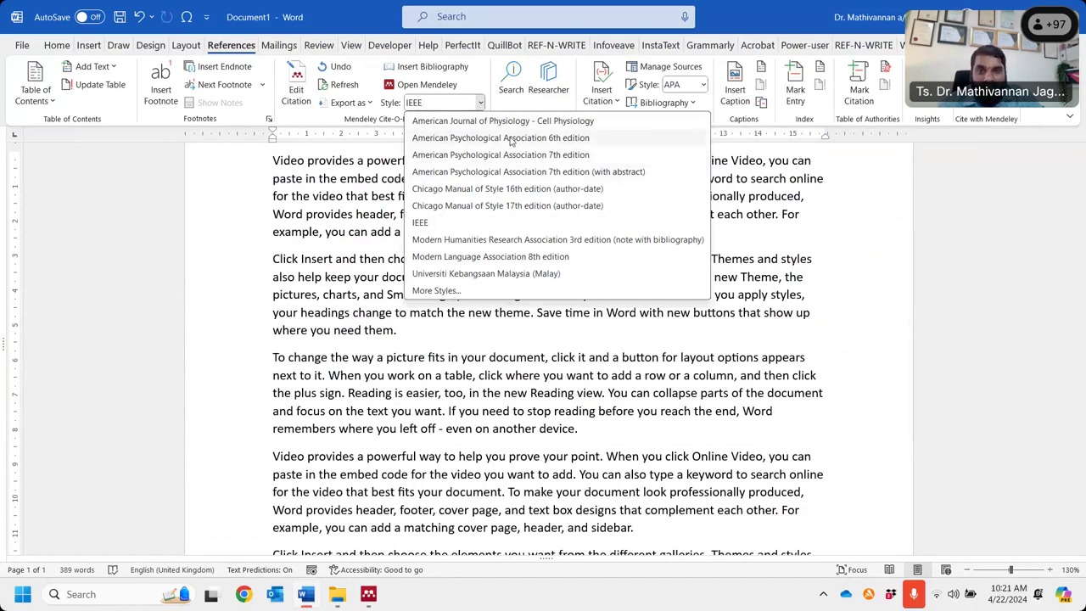
{"action": "left_click", "coordinate": [512, 139]}
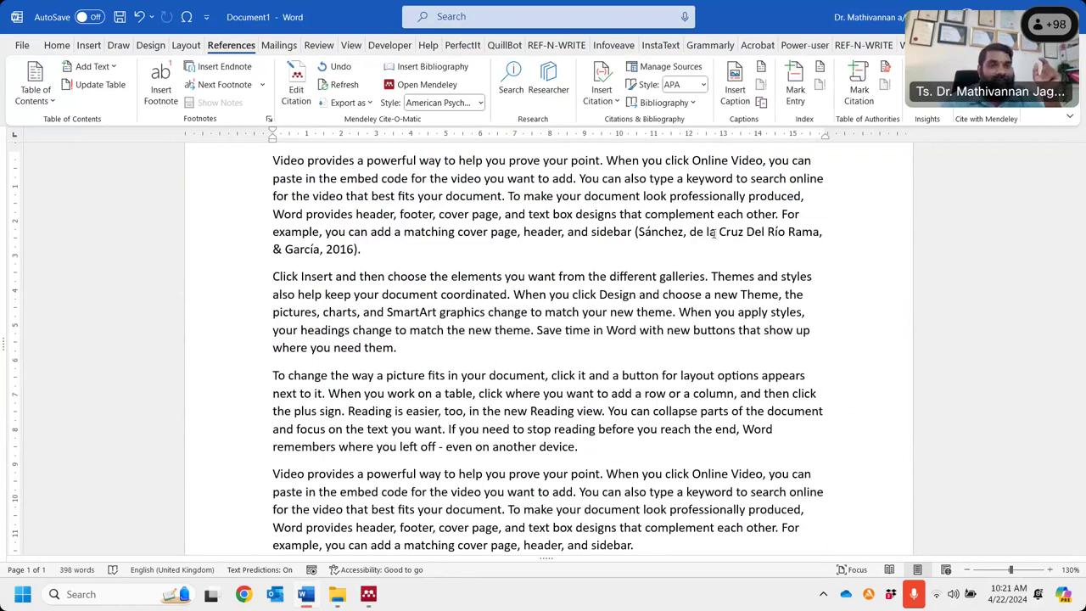
- Switch citations to APA 7th edition, then start a new Mendeley citation after the existing one
{"action": "left_click", "coordinate": [479, 103]}
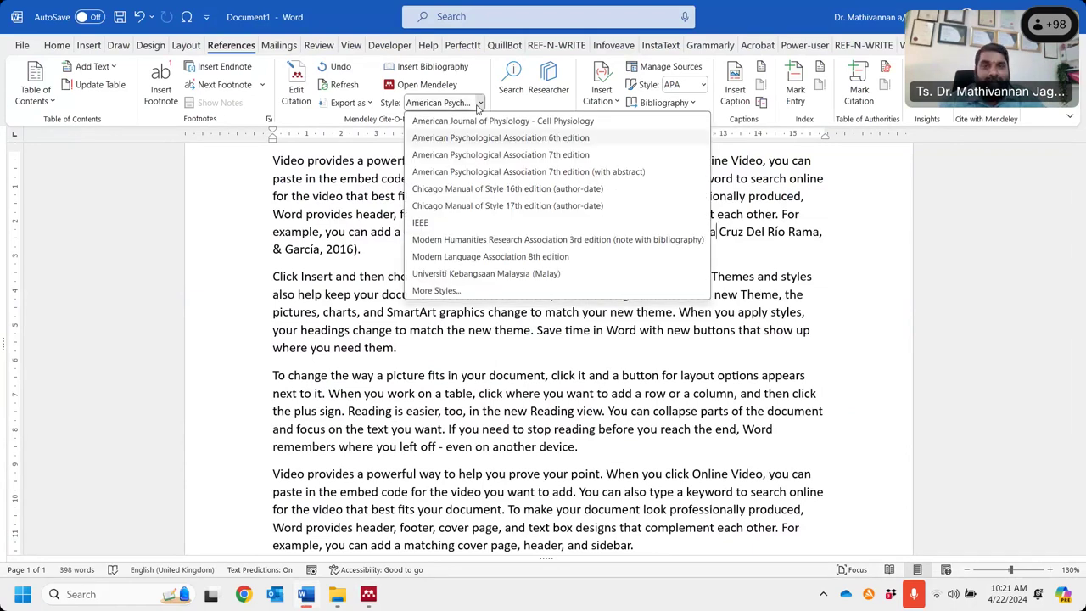
{"action": "left_click", "coordinate": [513, 157]}
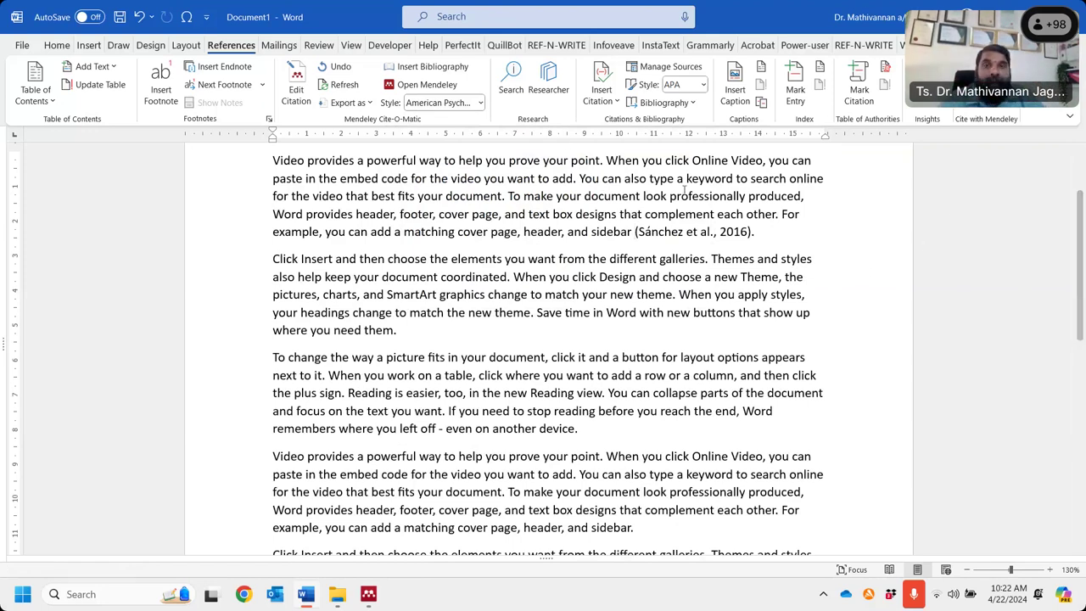
{"action": "left_click", "coordinate": [752, 232]}
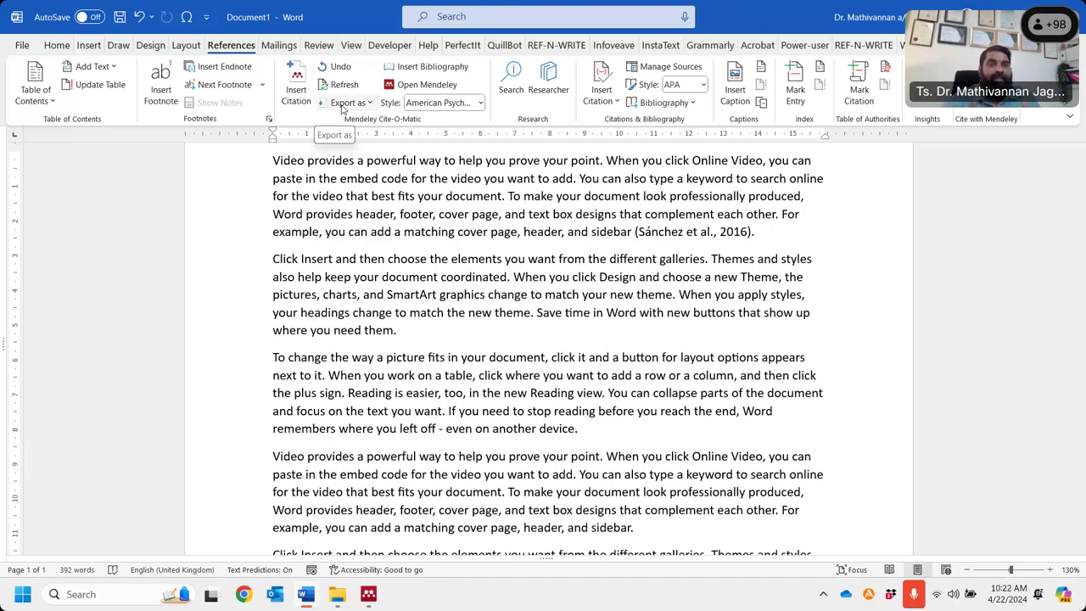
{"action": "left_click", "coordinate": [293, 89]}
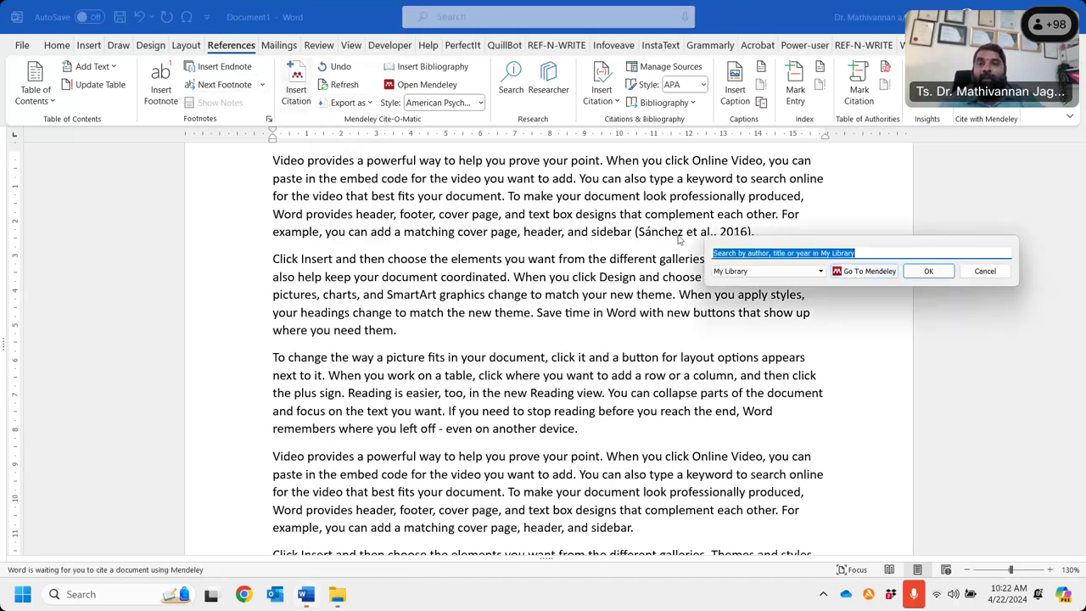
{"action": "left_click", "coordinate": [867, 280]}
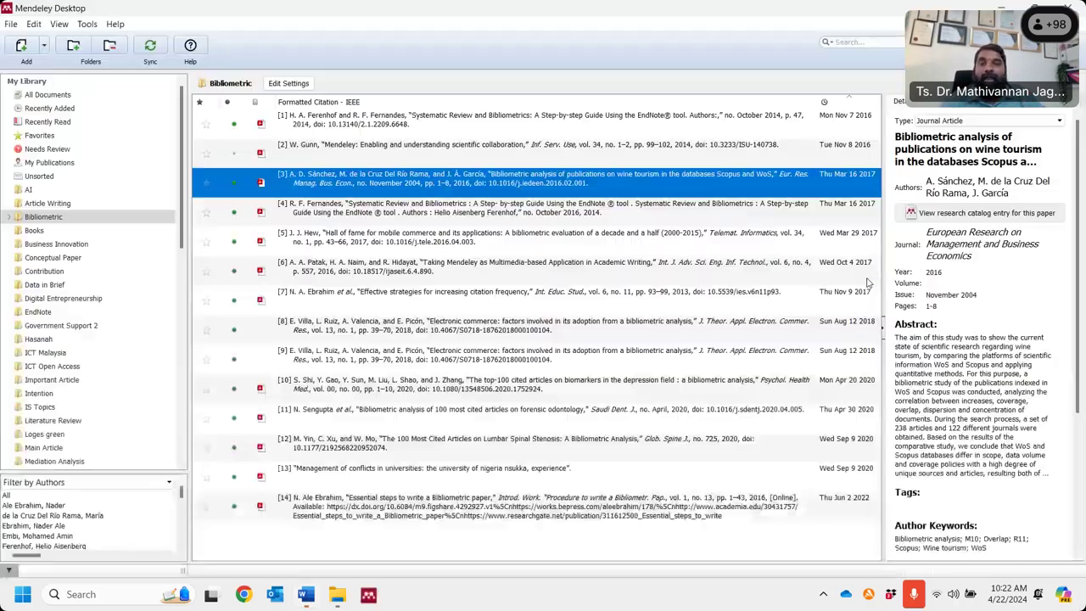
- Cite the Hew, Fernandes and Patak references from the Bibliometric folder together
{"action": "left_click", "coordinate": [347, 242]}
{"action": "left_click", "coordinate": [357, 214], "text": "shift"}
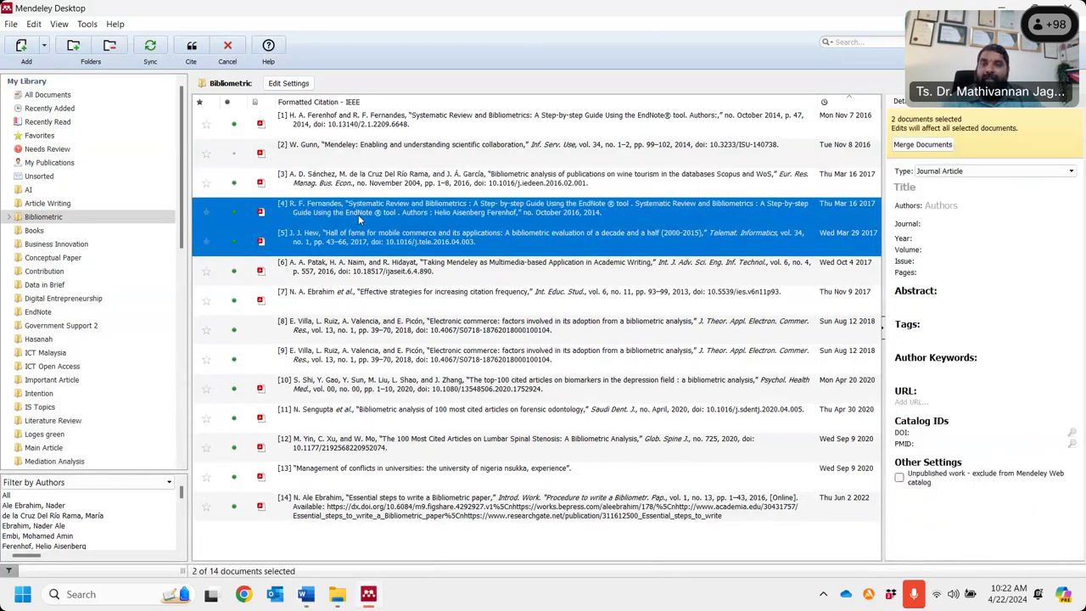
{"action": "left_click", "coordinate": [356, 266], "text": "ctrl"}
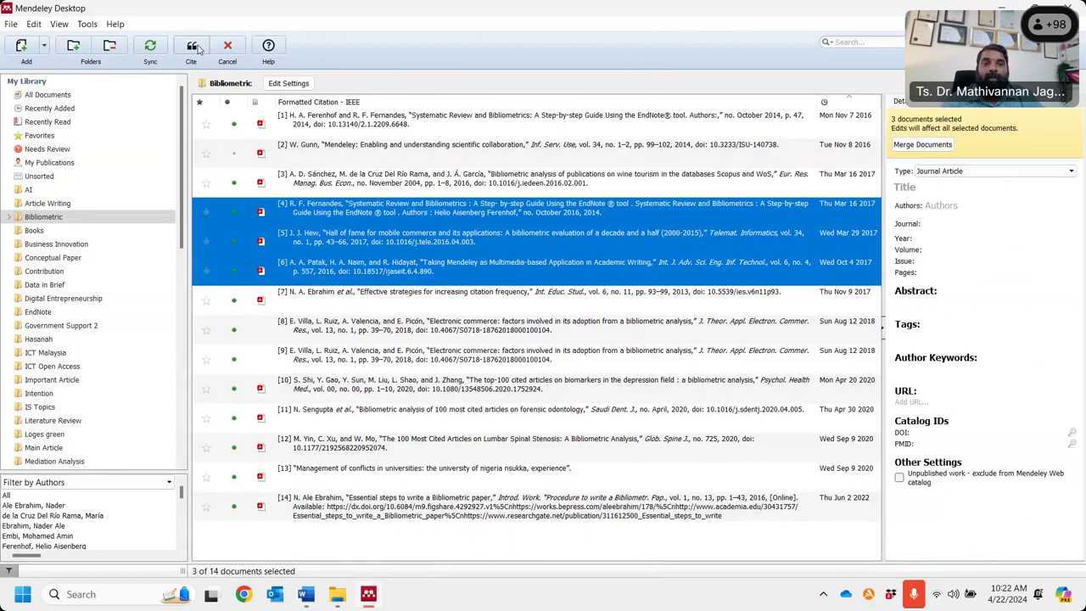
{"action": "left_click", "coordinate": [193, 47]}
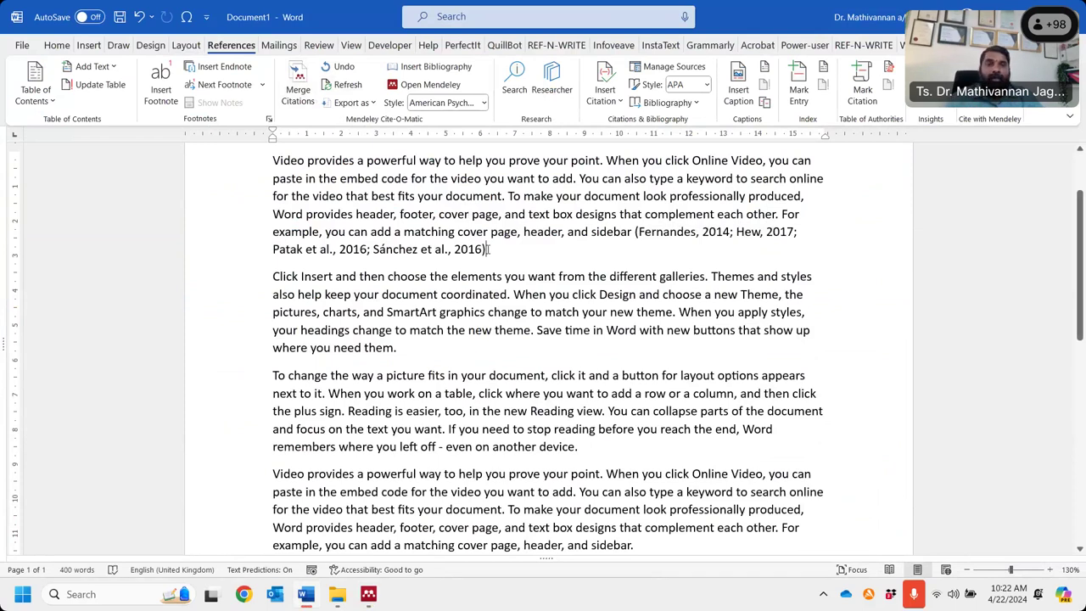
- Change the citation style back to APA 6th edition so all co-authors are spelled out
{"action": "left_click", "coordinate": [480, 102]}
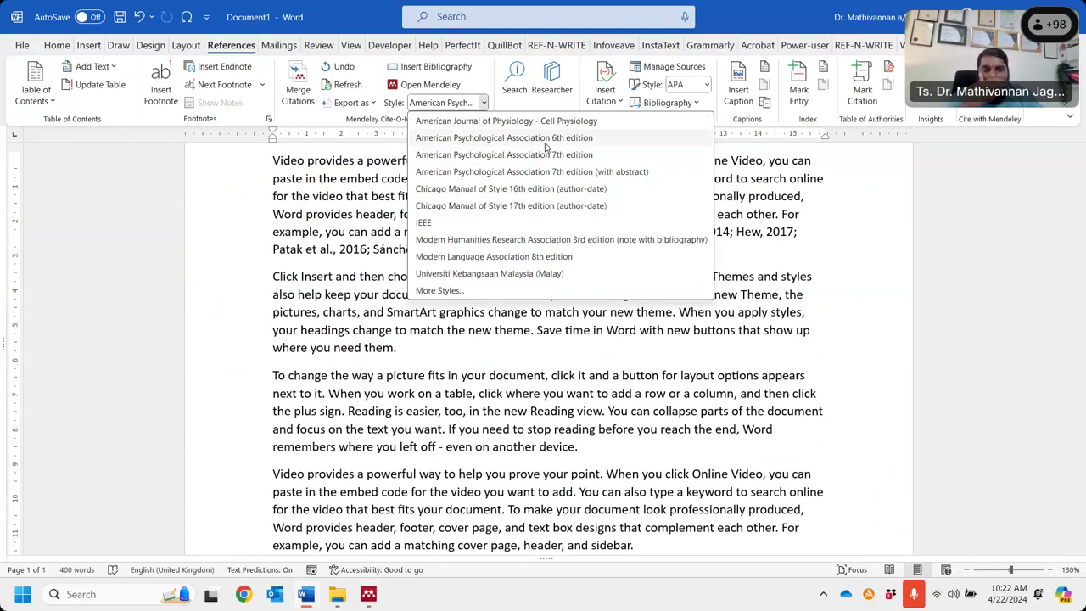
{"action": "left_click", "coordinate": [545, 141]}
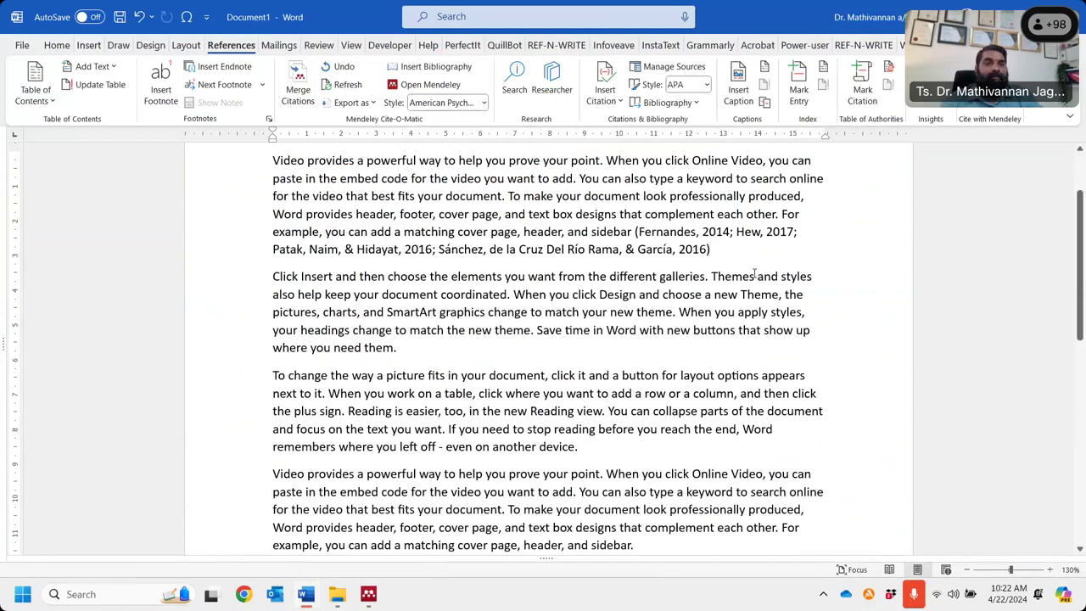
{"action": "scroll", "coordinate": [754, 272], "scroll_direction": "down", "scroll_amount": 5}
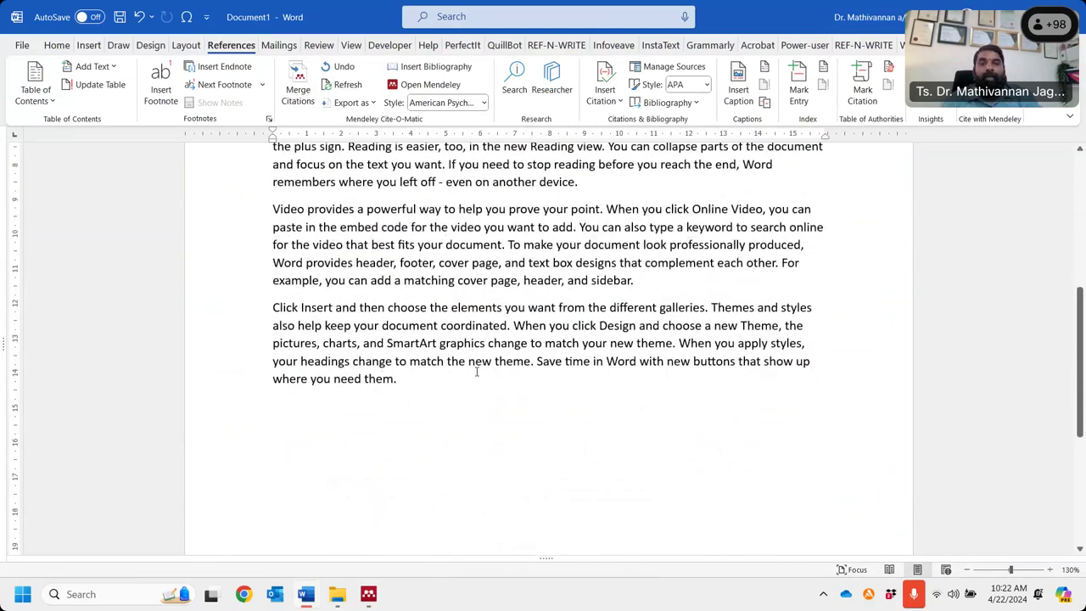
- Add a 'References' heading on a new line at the end of the document
{"action": "key", "text": "Return"}
{"action": "key", "text": "Return"}
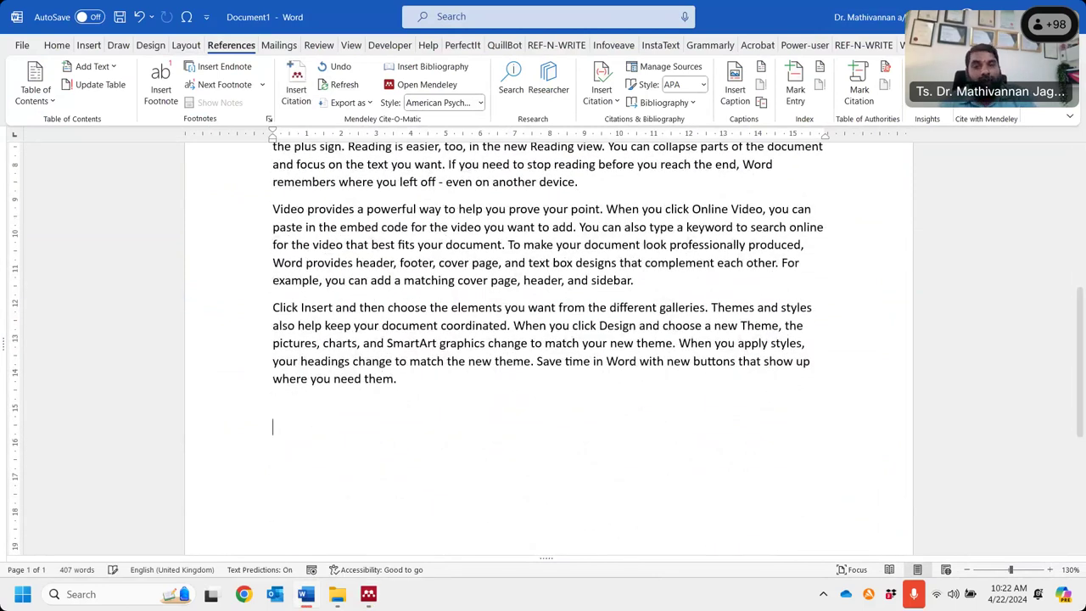
{"action": "type", "text": "References"}
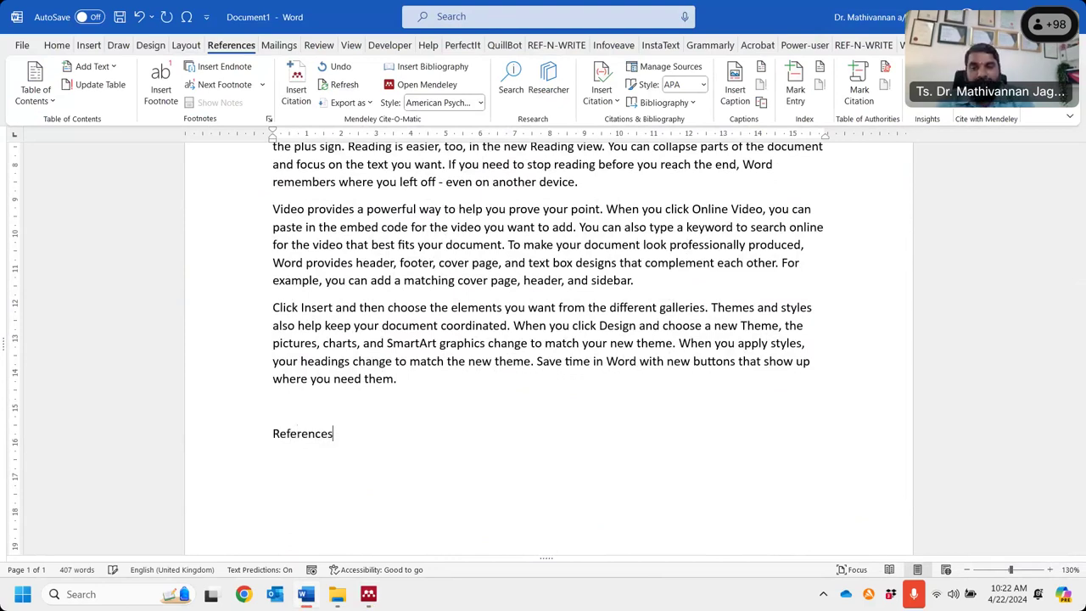
{"action": "key", "text": "Return"}
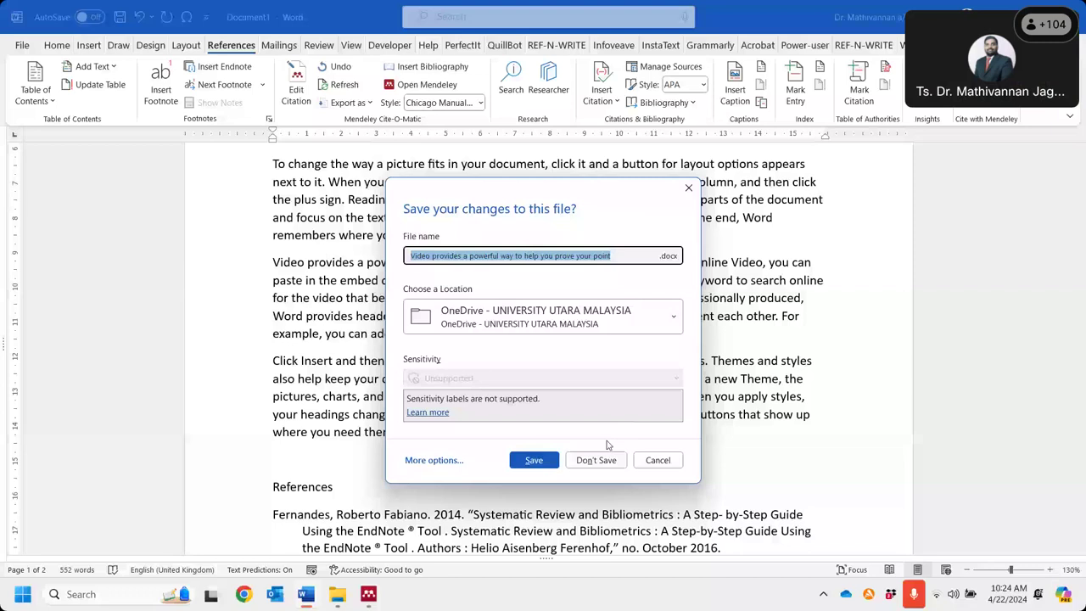
- Switch to the Mendeley Reference Manager library with Alt+Tab
{"action": "key", "text": "alt+Tab"}
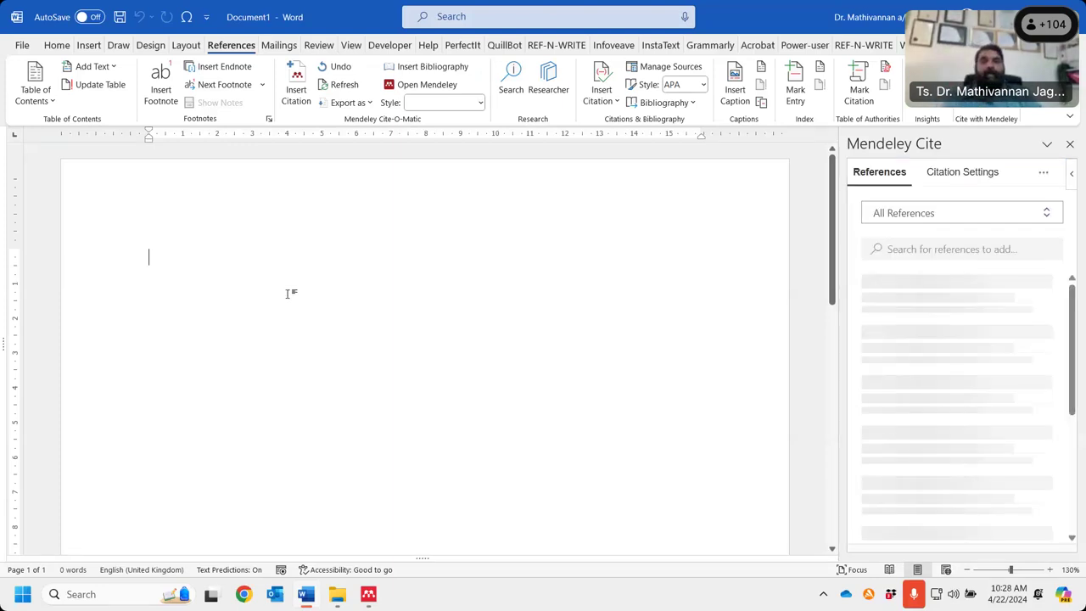
- Type =rand(4,4) on the first line of the blank document
{"action": "type", "text": "=rand(4,4)"}
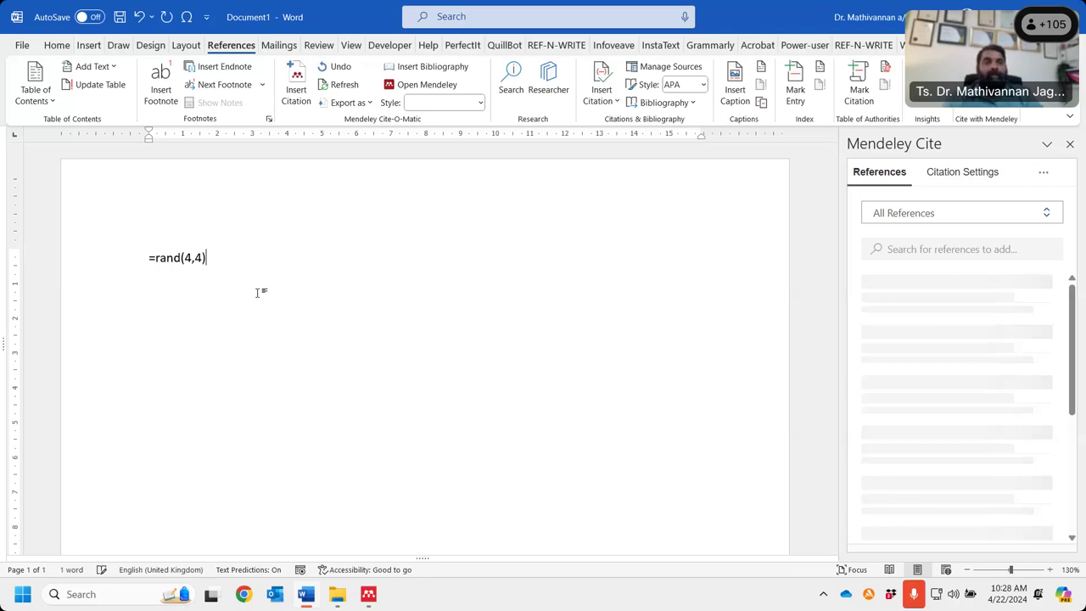
- Expand =rand(4,4) into four sample paragraphs, then bring Mendeley Reference Manager forward
{"action": "key", "text": "Return"}
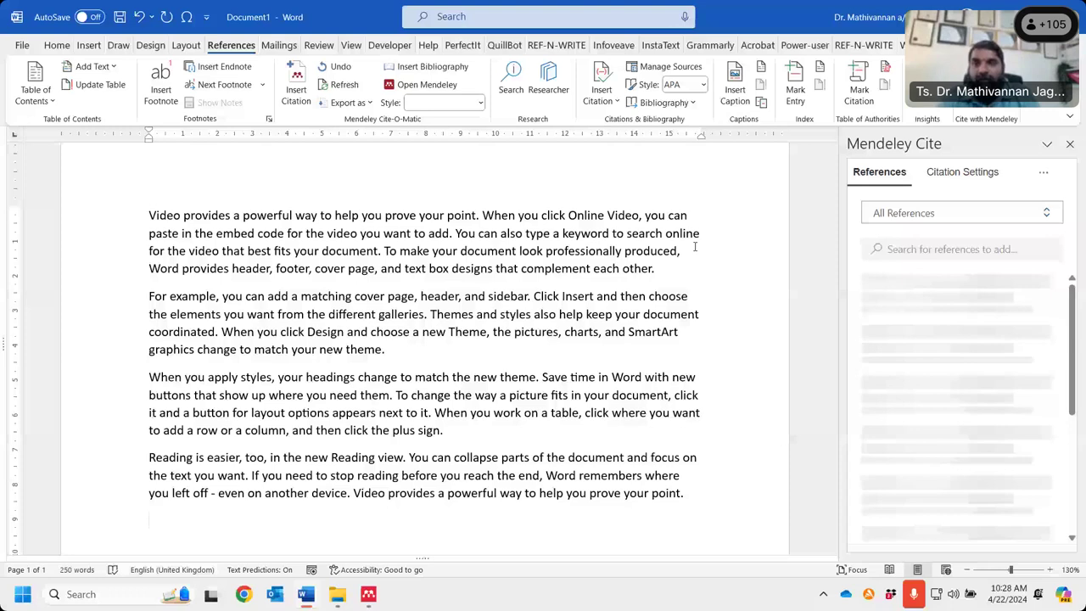
{"action": "key", "text": "alt+Tab"}
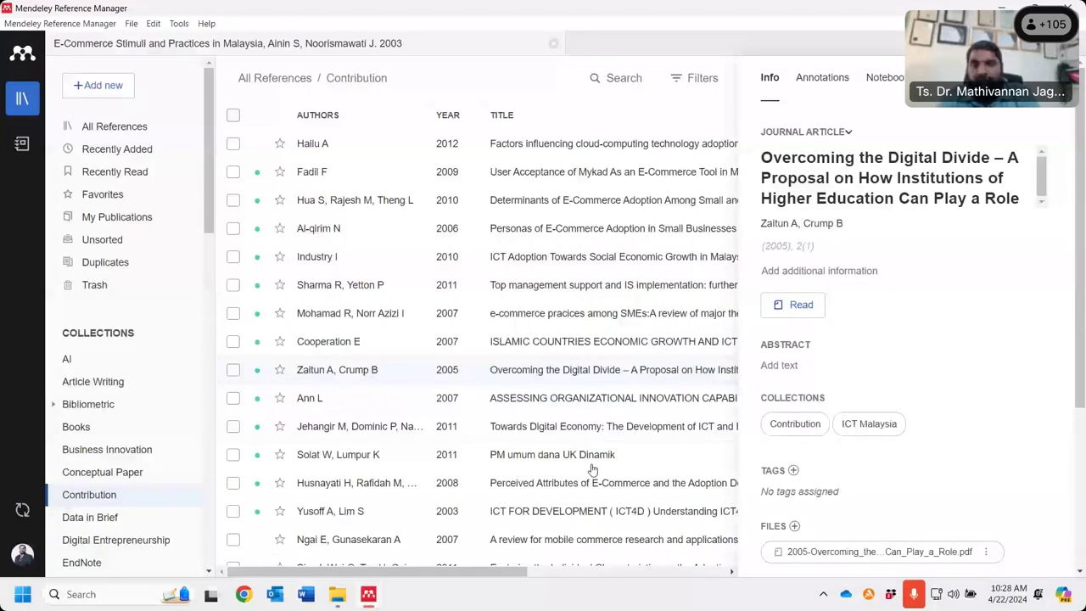
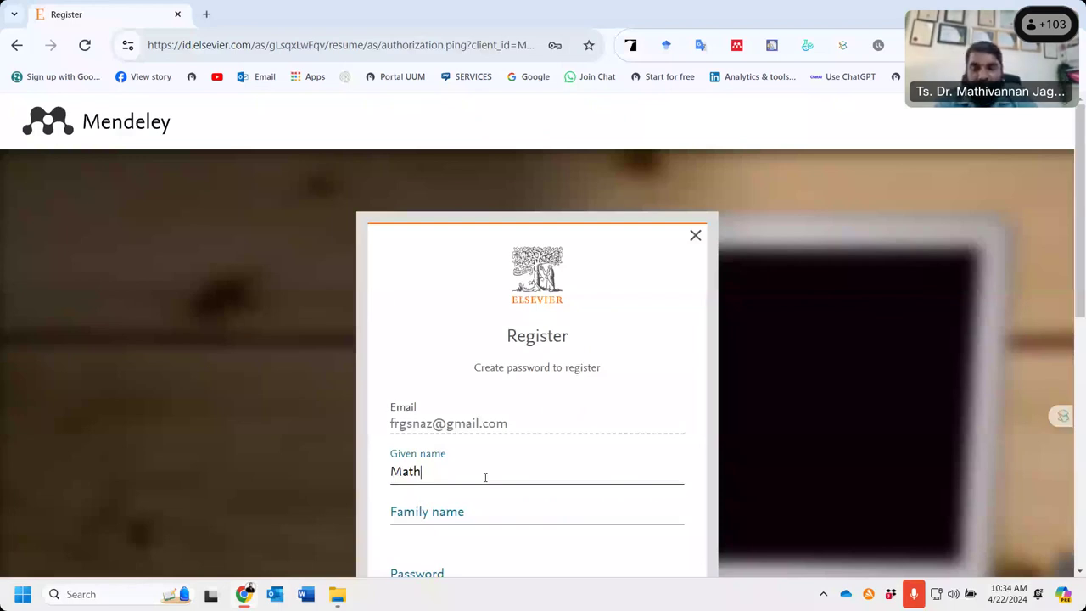
- Enter the given and family names, submit the Elsevier registration, and decline saving the password
{"action": "key", "text": "Tab"}
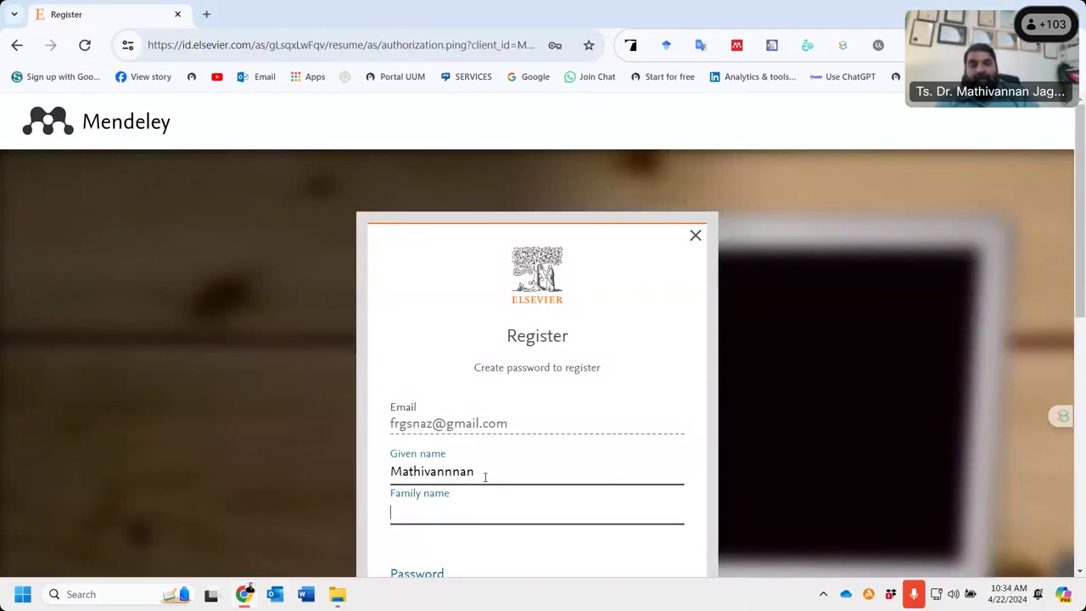
{"action": "left_click", "coordinate": [428, 435]}
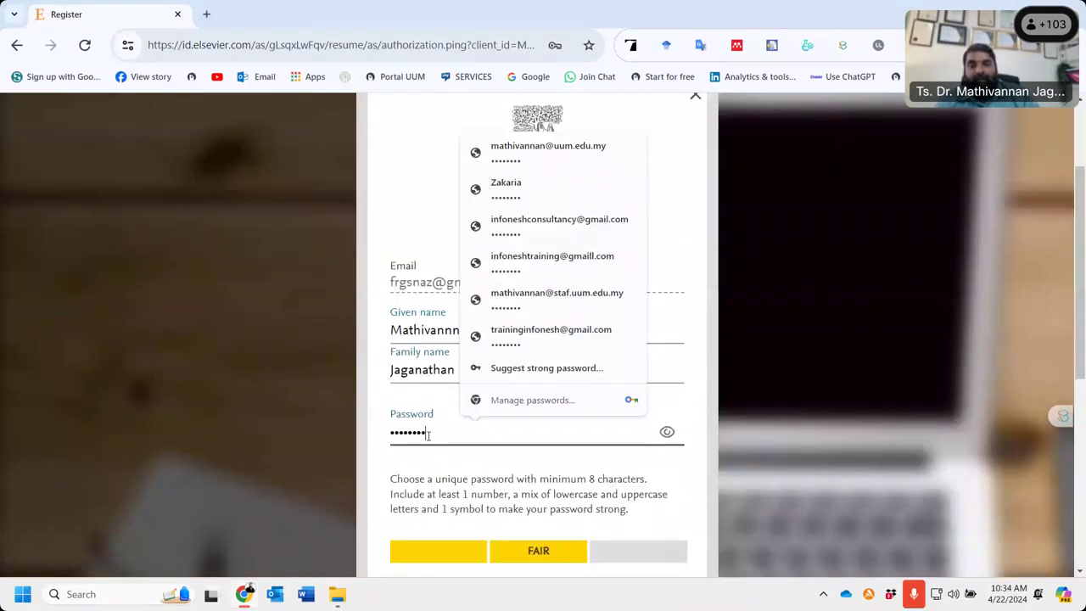
{"action": "scroll", "coordinate": [416, 454], "scroll_direction": "down", "scroll_amount": 2}
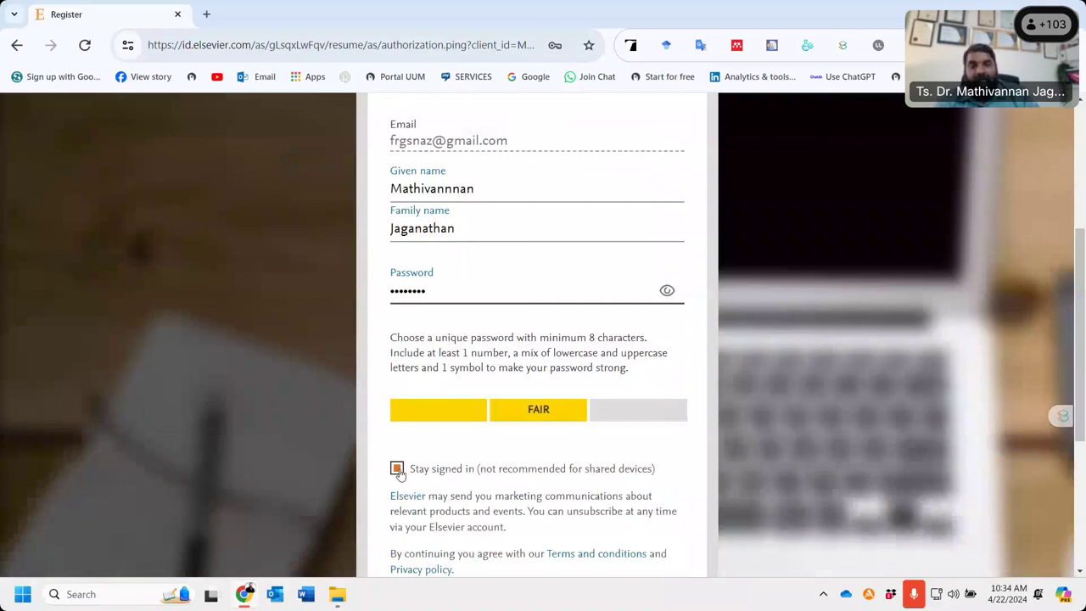
{"action": "scroll", "coordinate": [399, 473], "scroll_direction": "down", "scroll_amount": 3}
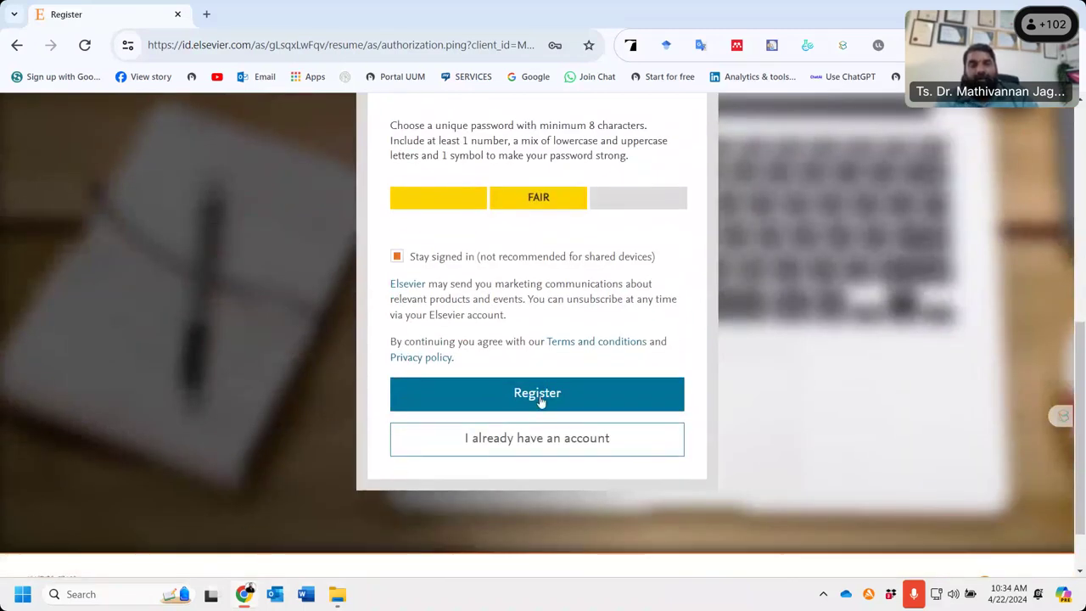
{"action": "left_click", "coordinate": [541, 399]}
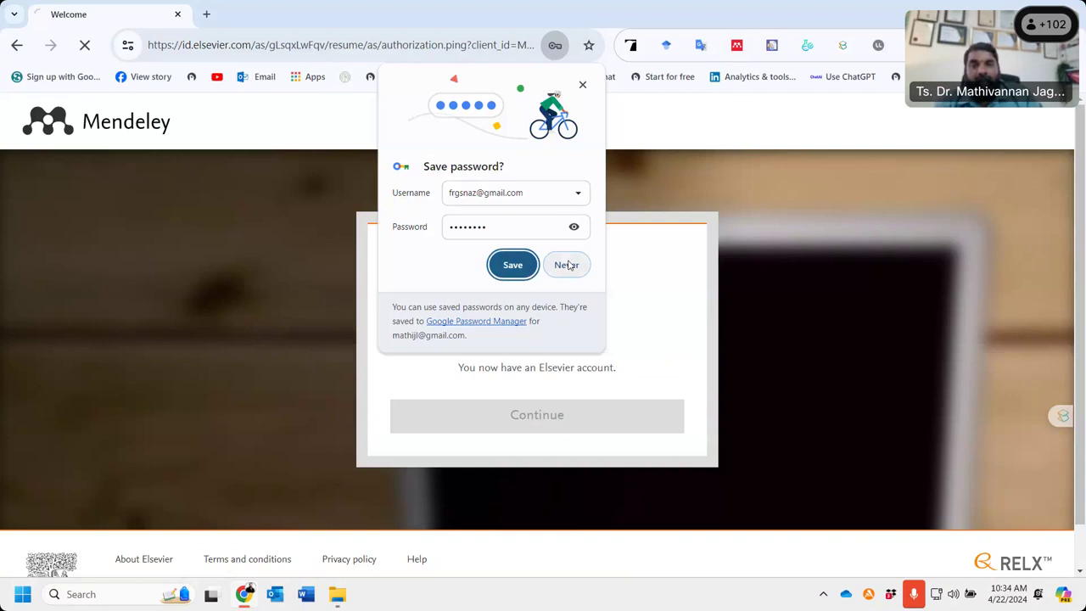
{"action": "left_click", "coordinate": [567, 265]}
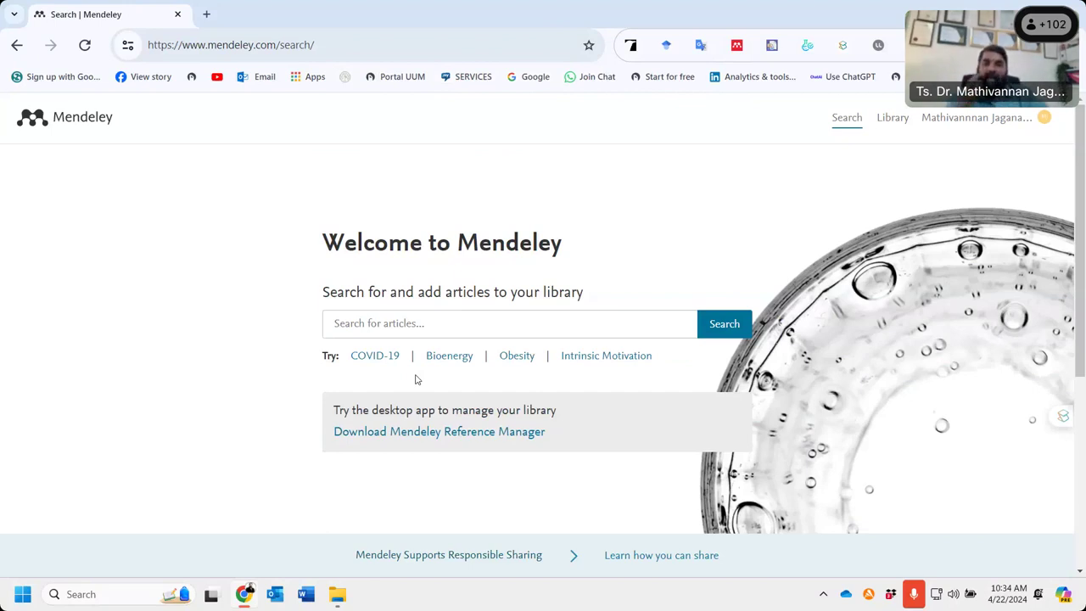
- View the new account's empty Mendeley library, then sign out
{"action": "left_click", "coordinate": [893, 119]}
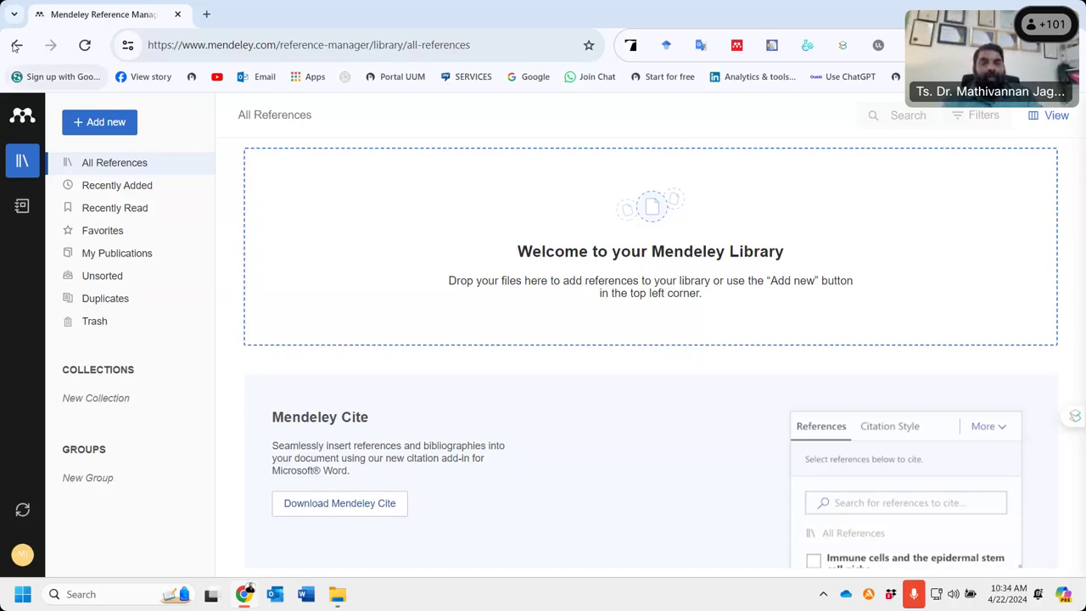
{"action": "left_click", "coordinate": [17, 45]}
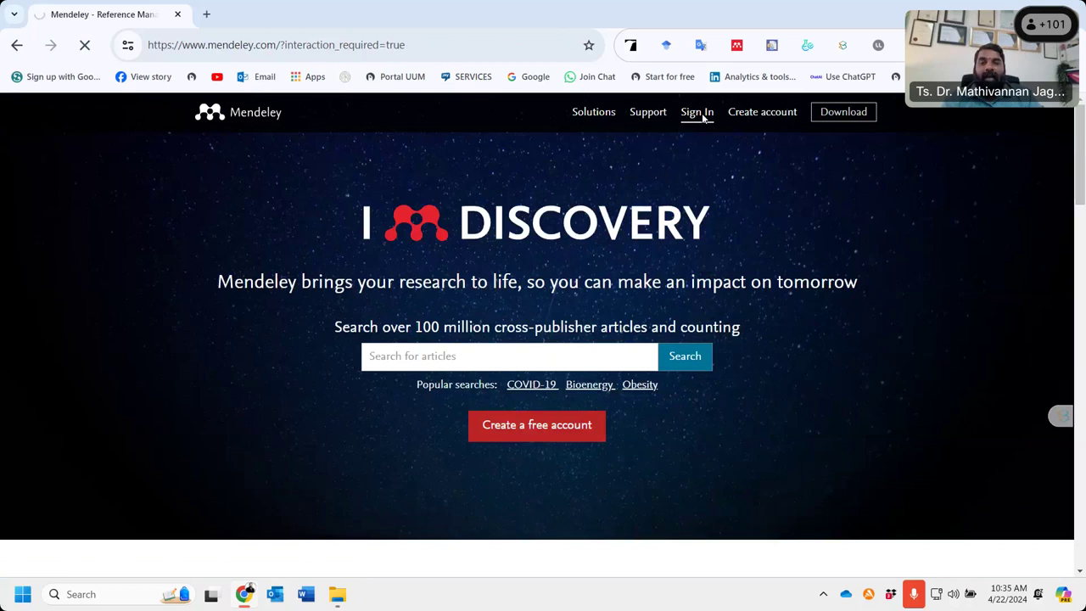
- Start Mendeley sign-in with a different account and continue with its e-mail address
{"action": "left_click", "coordinate": [700, 116]}
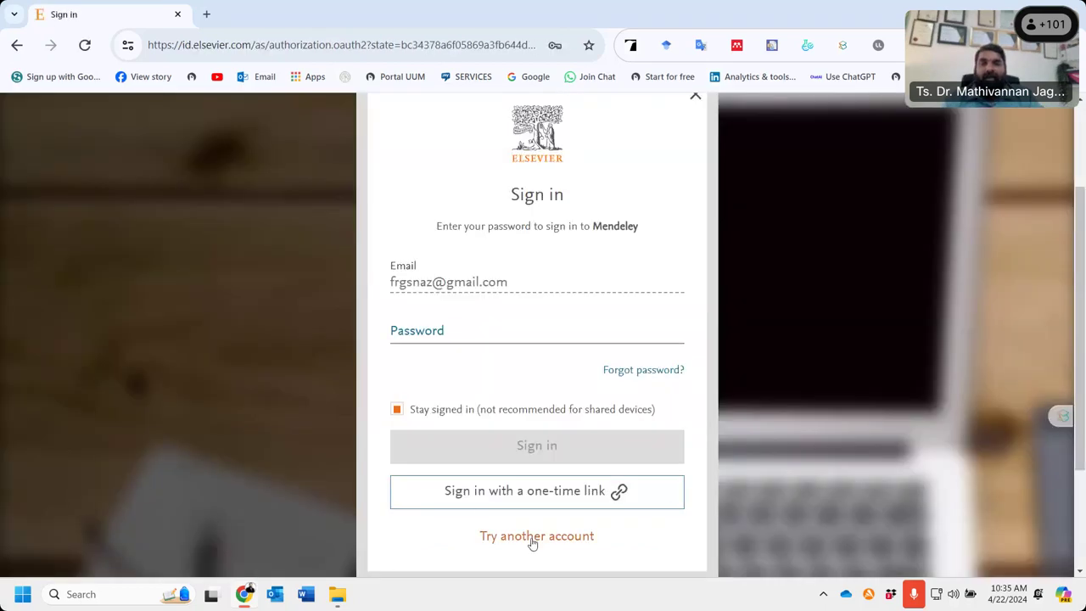
{"action": "left_click", "coordinate": [533, 538]}
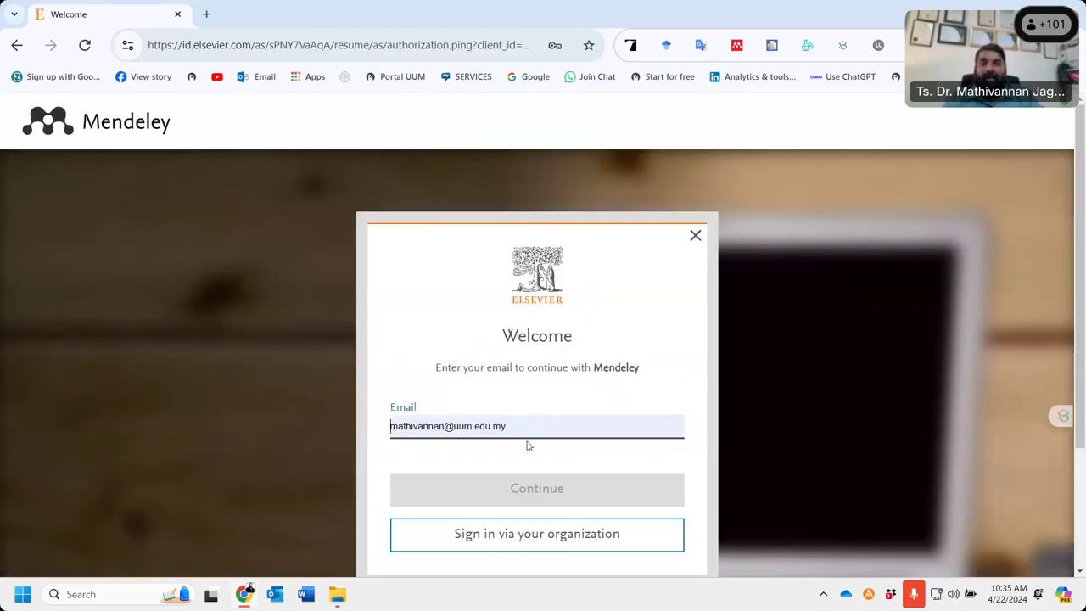
{"action": "left_click", "coordinate": [526, 499]}
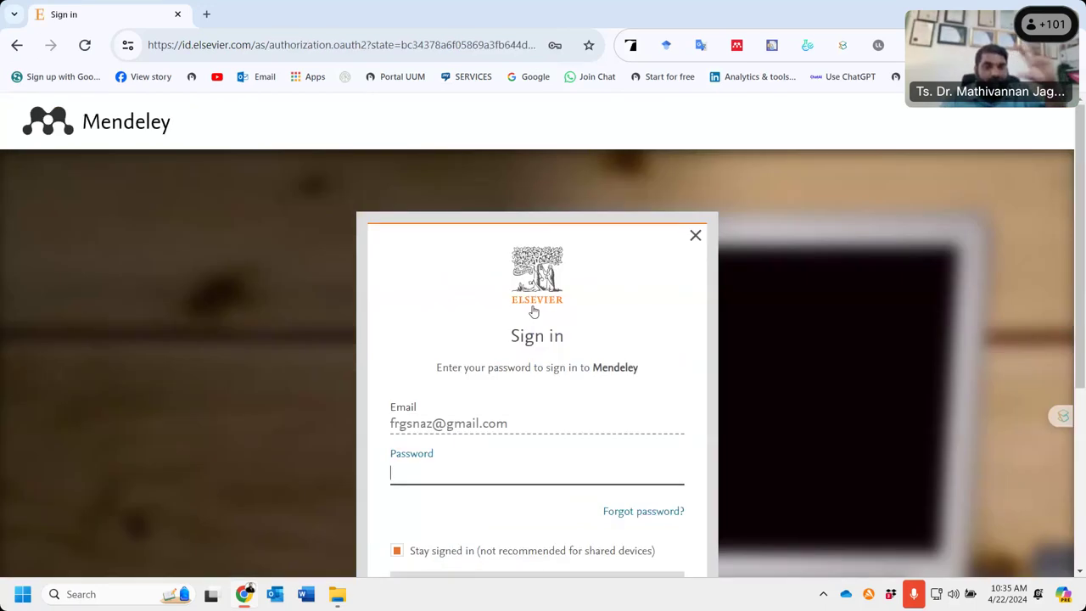
{"action": "scroll", "coordinate": [633, 439], "scroll_direction": "down", "scroll_amount": 3}
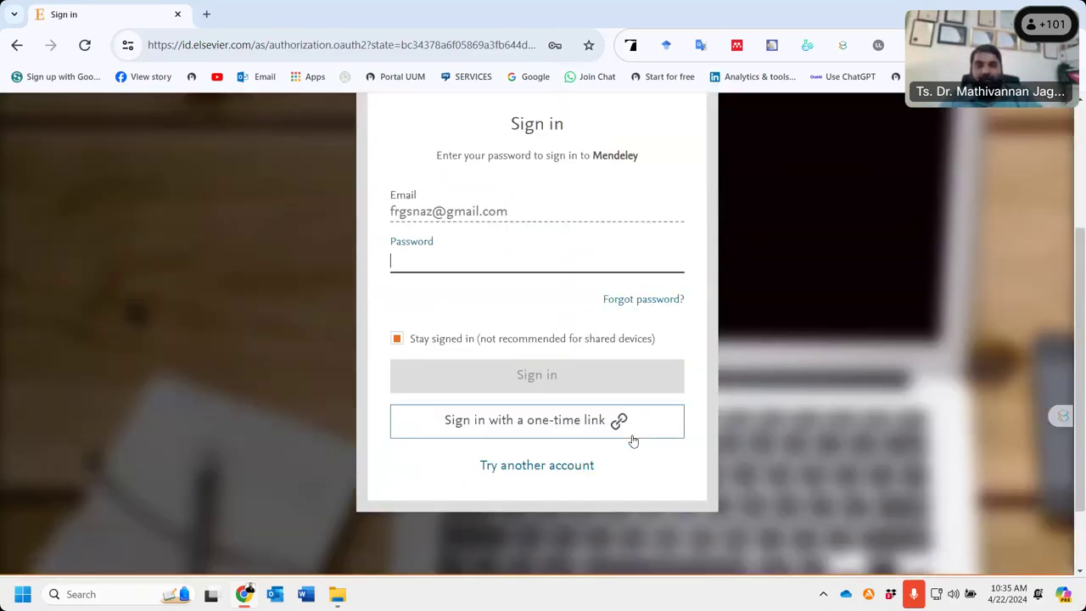
{"action": "scroll", "coordinate": [632, 439], "scroll_direction": "down", "scroll_amount": 1}
{"action": "left_click", "coordinate": [551, 397]}
{"action": "left_click", "coordinate": [541, 501]}
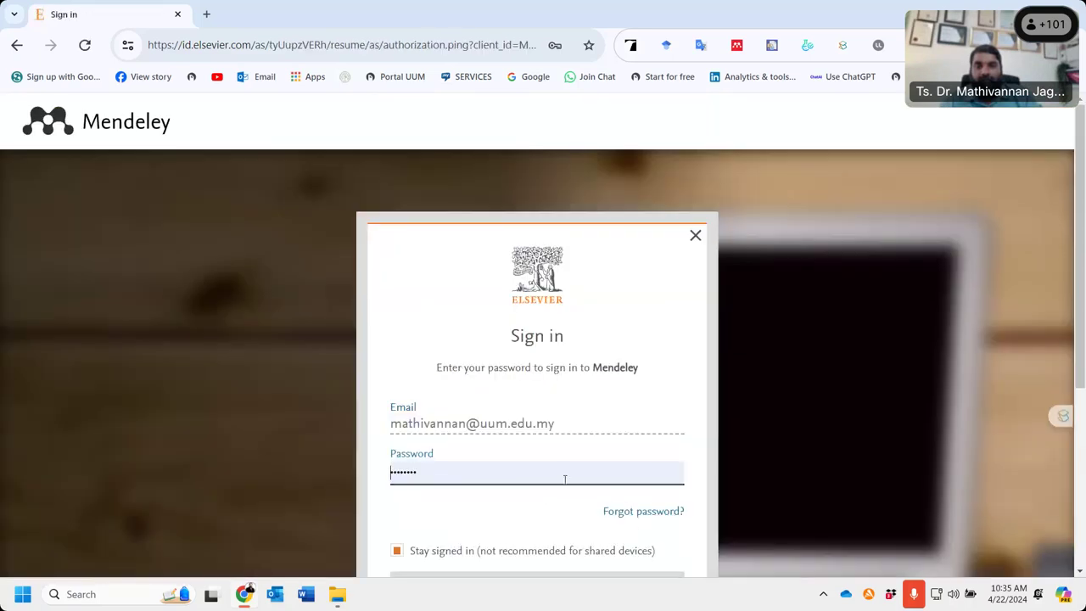
- Sign in using the saved password and dismiss the password breach warning
{"action": "scroll", "coordinate": [562, 480], "scroll_direction": "down", "scroll_amount": 1}
{"action": "scroll", "coordinate": [562, 480], "scroll_direction": "down", "scroll_amount": 2}
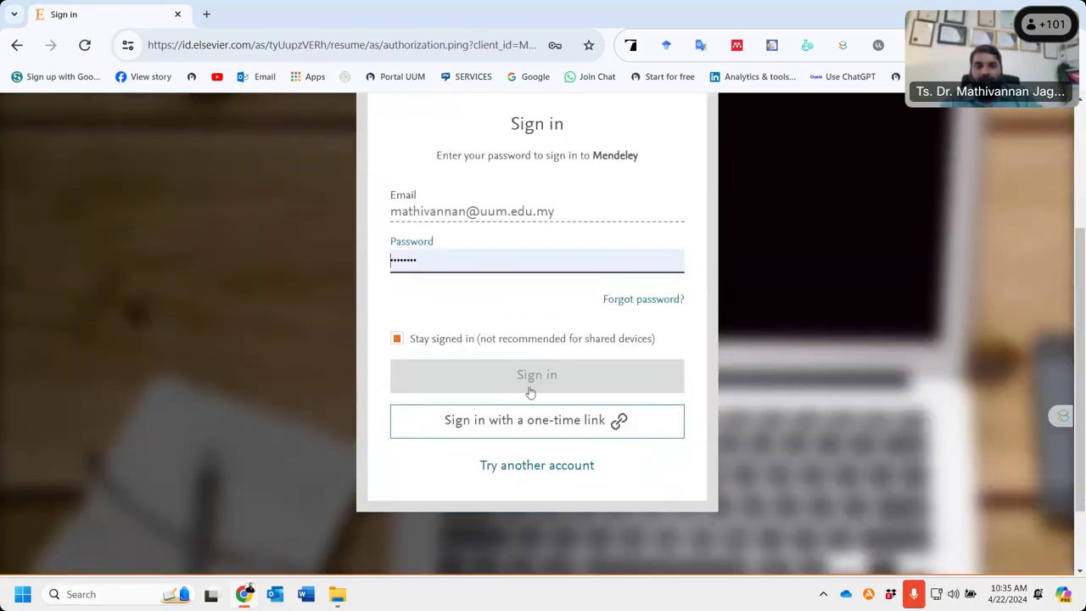
{"action": "left_click", "coordinate": [545, 262]}
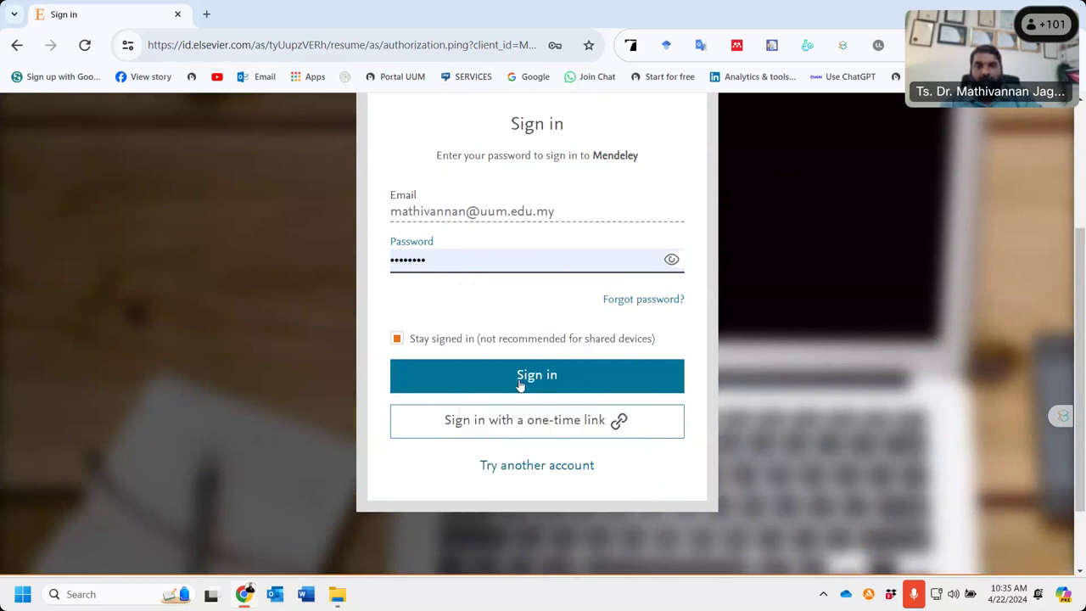
{"action": "left_click", "coordinate": [521, 380]}
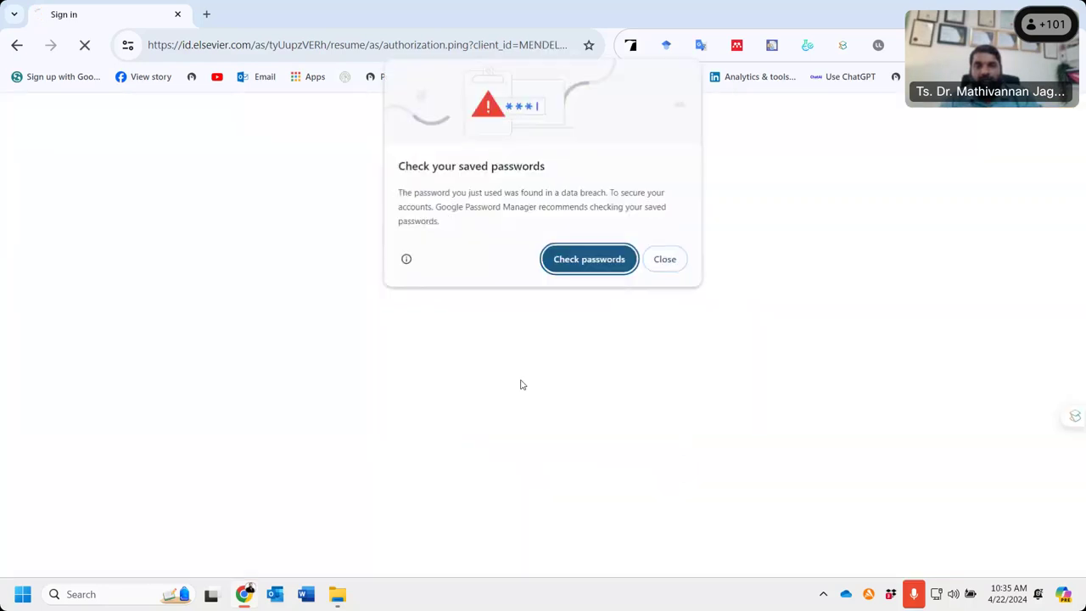
{"action": "left_click", "coordinate": [665, 259]}
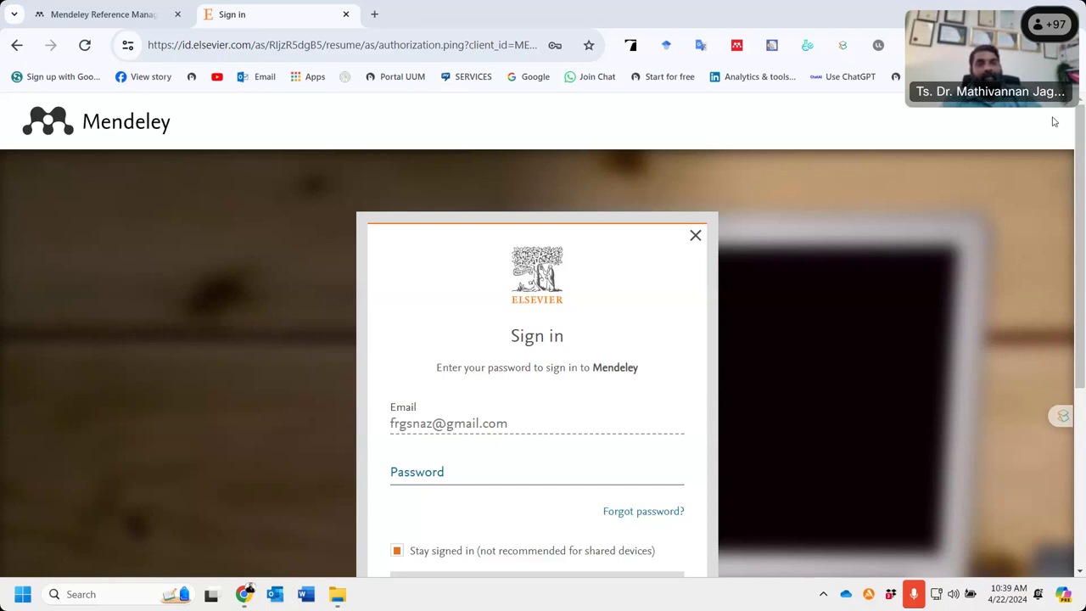
- Sign in with the account password, decline saving it, and minimize the browser with Windows+D
{"action": "left_click", "coordinate": [486, 472]}
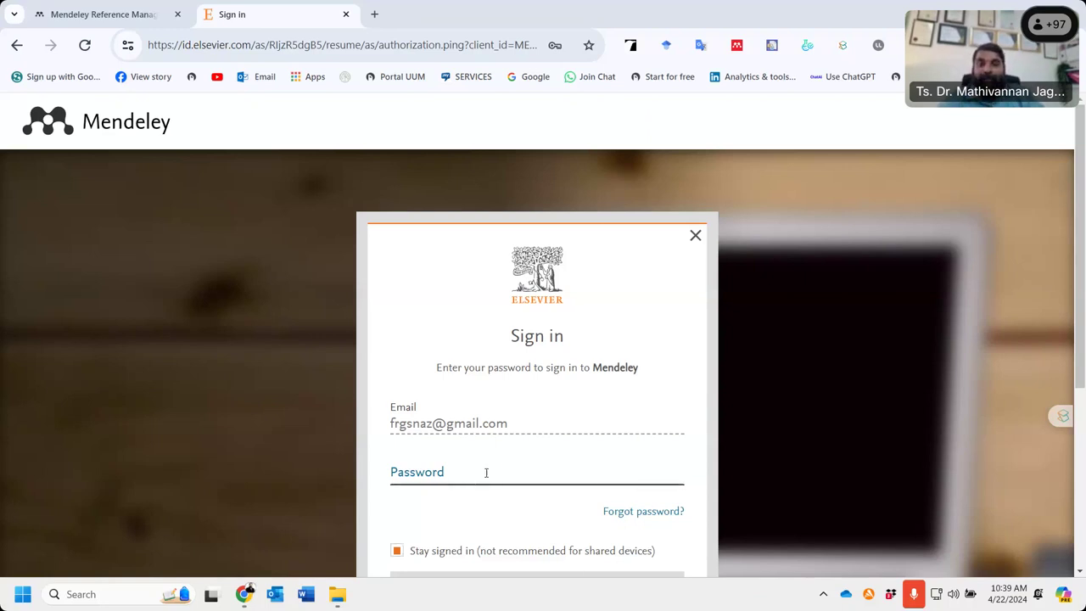
{"action": "type", "text": "••••••••"}
{"action": "key", "text": "Return"}
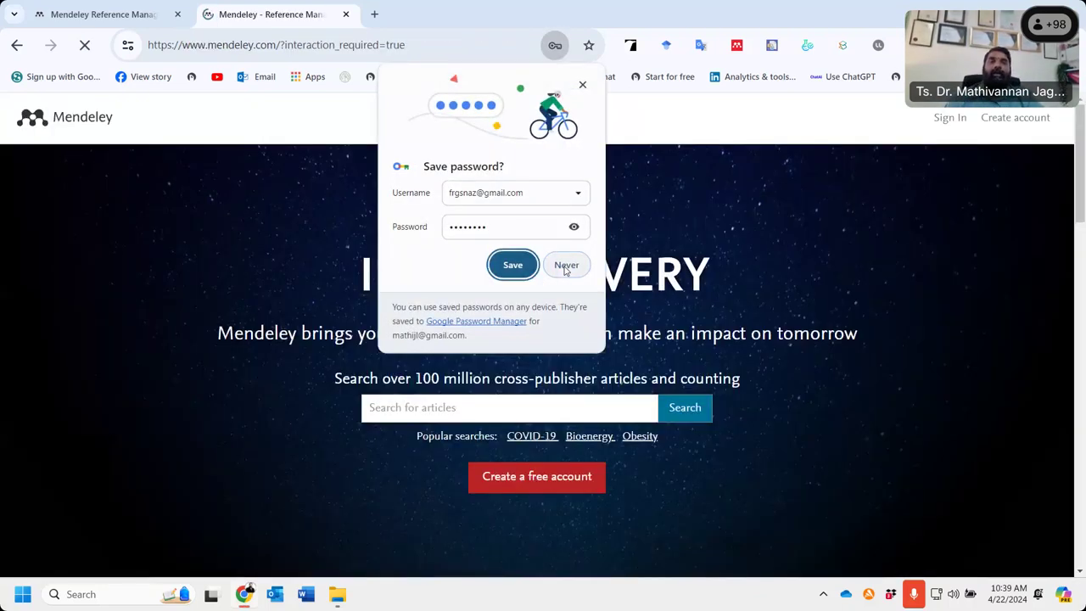
{"action": "left_click", "coordinate": [566, 266]}
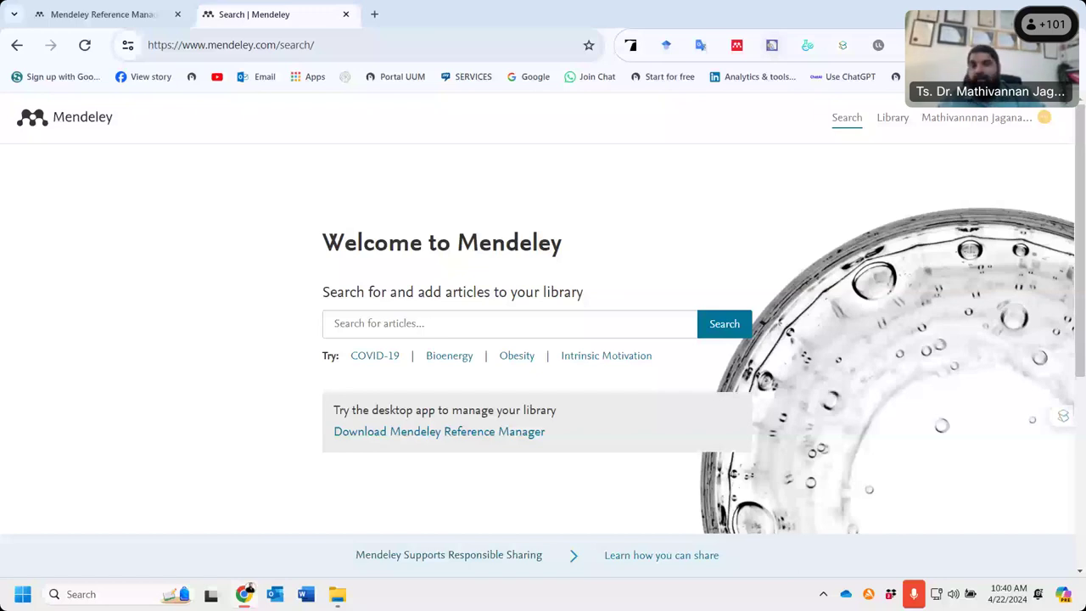
{"action": "key", "text": "super+d"}
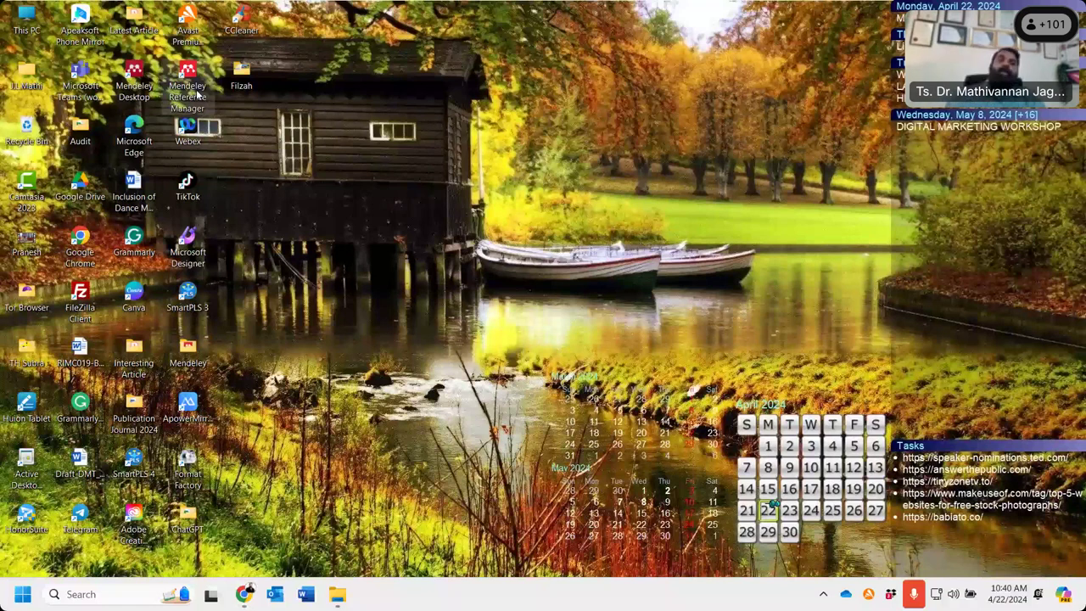
- Launch Mendeley Reference Manager and sign in with the account's Gmail address and password
{"action": "double_click", "coordinate": [197, 95]}
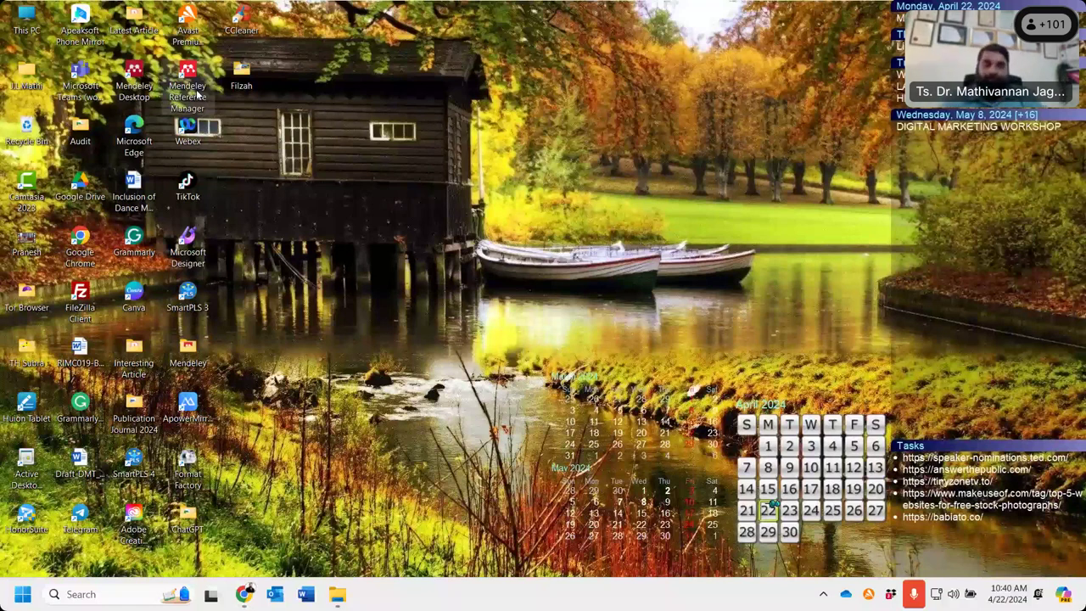
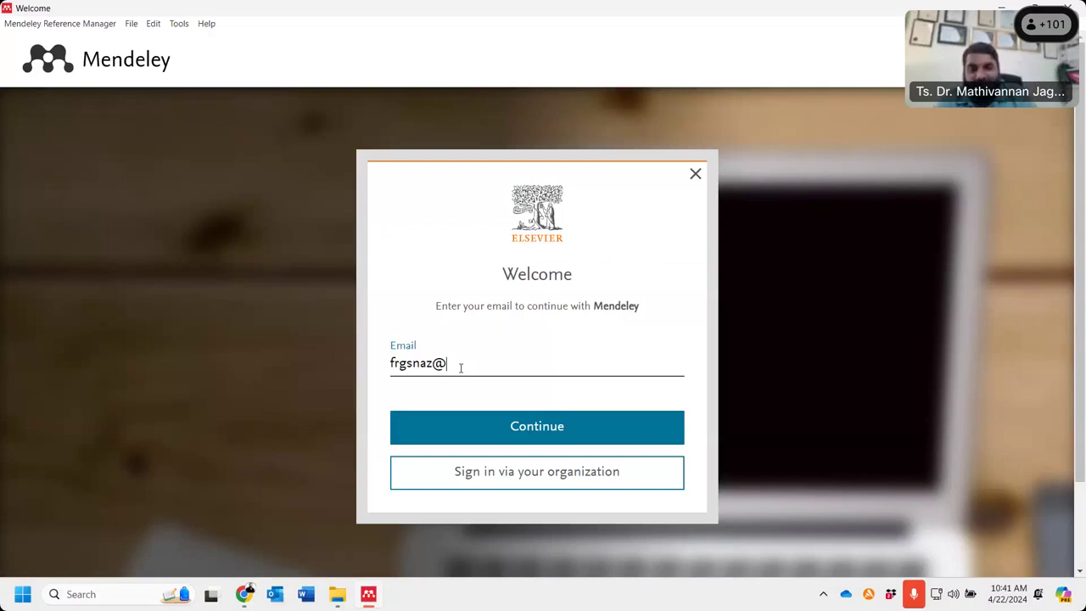
{"action": "key", "text": "Return"}
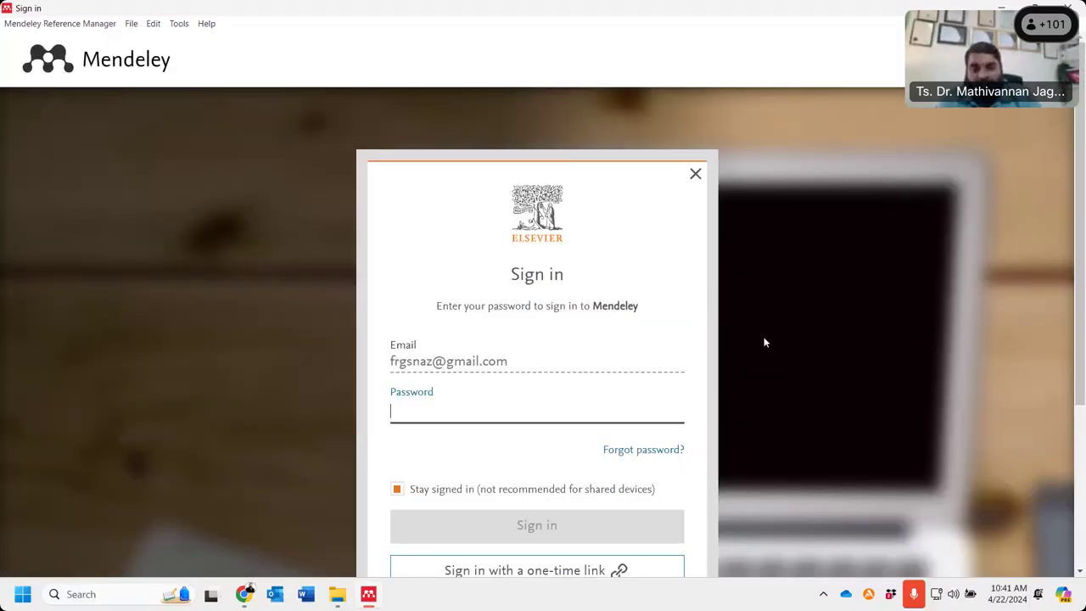
{"action": "type", "text": "•"}
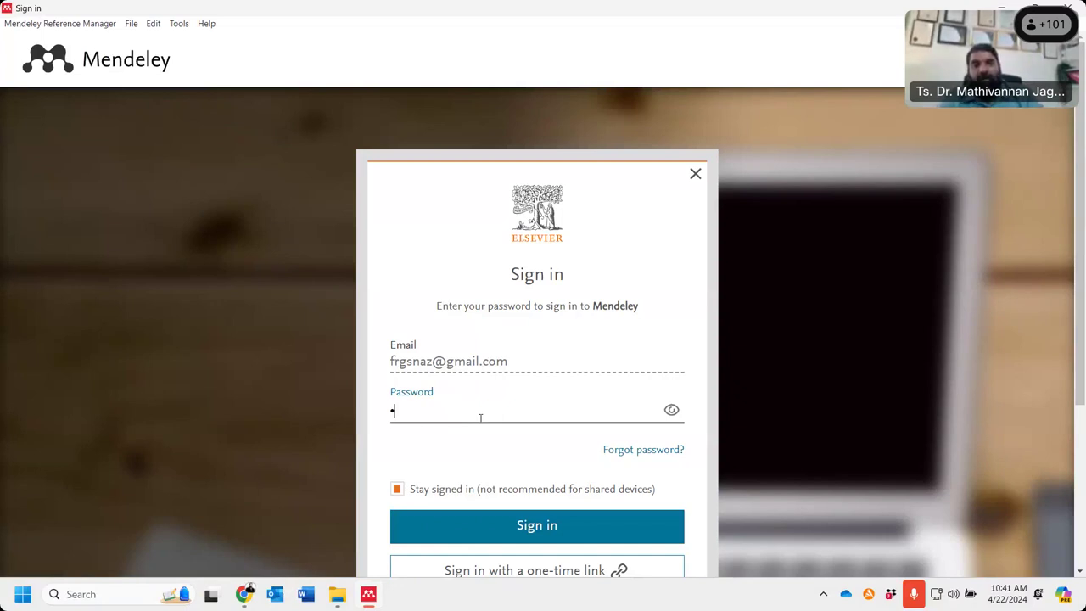
{"action": "type", "text": "•••••••"}
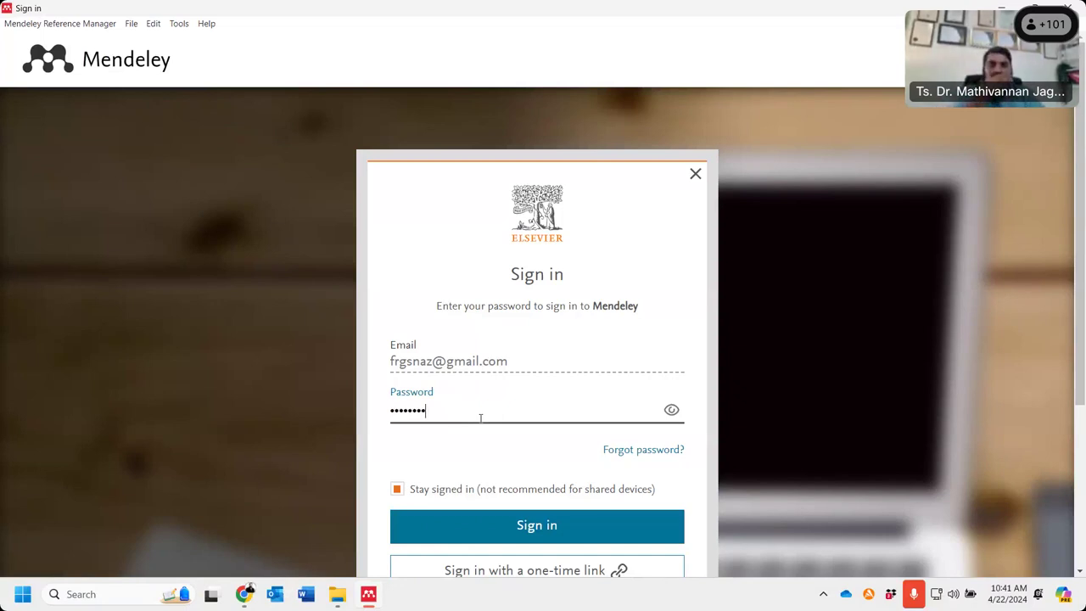
{"action": "key", "text": "Return"}
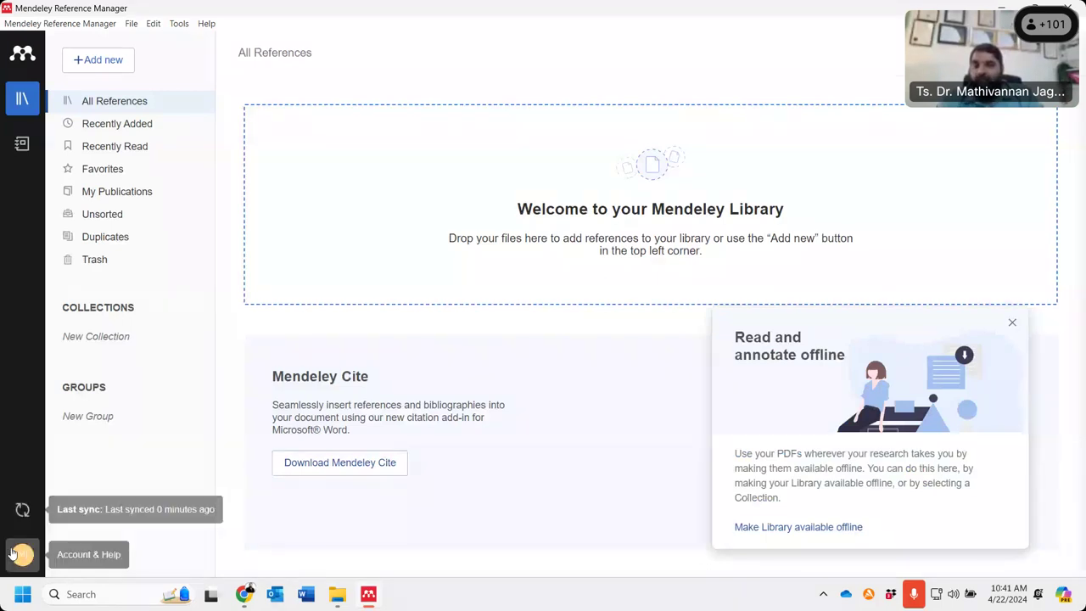
- Open the account settings maximized, scroll through them, and show the Scopus Profile page
{"action": "left_click", "coordinate": [22, 553]}
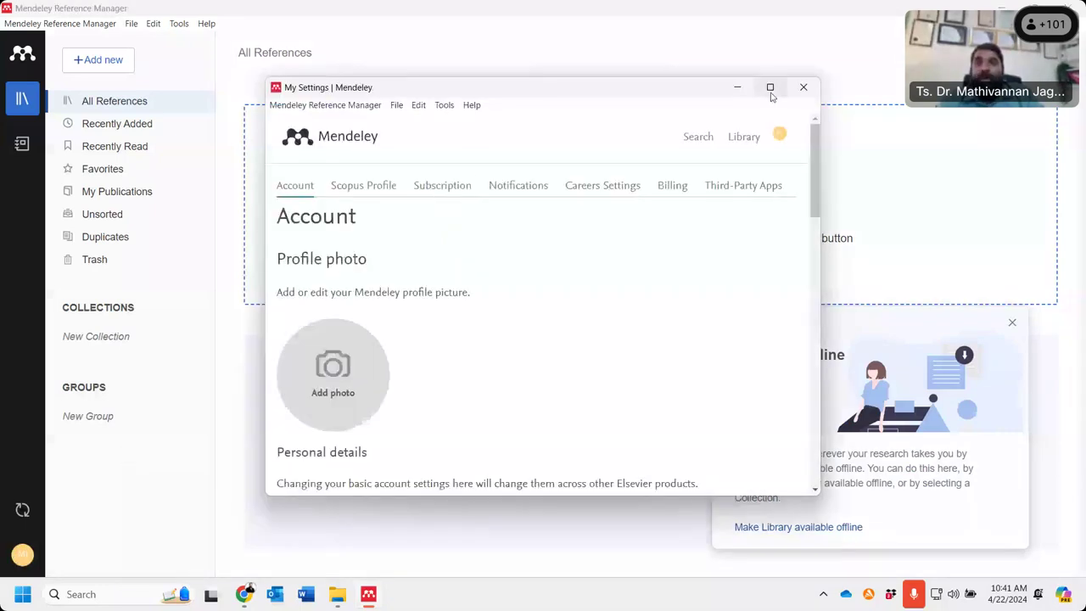
{"action": "left_click", "coordinate": [771, 93]}
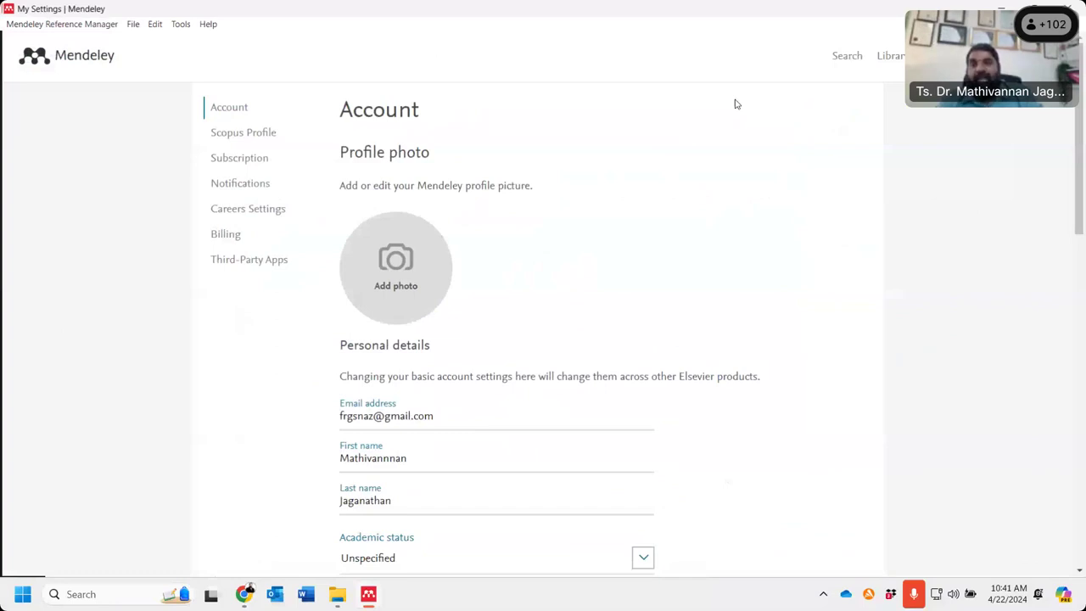
{"action": "scroll", "coordinate": [401, 384], "scroll_direction": "down", "scroll_amount": 10}
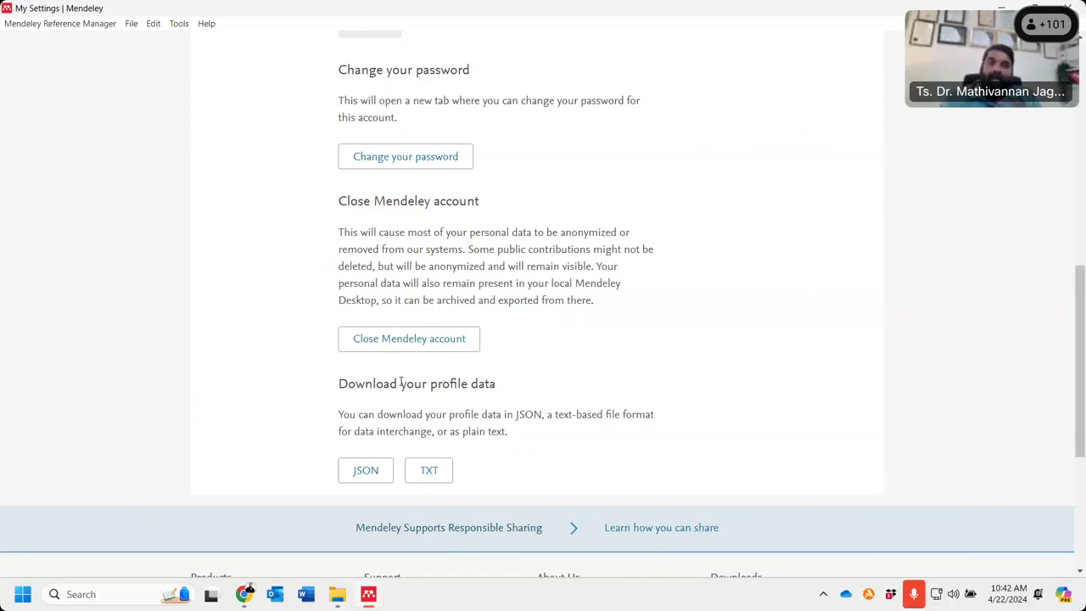
{"action": "scroll", "coordinate": [401, 383], "scroll_direction": "up", "scroll_amount": 10}
{"action": "left_click", "coordinate": [246, 143]}
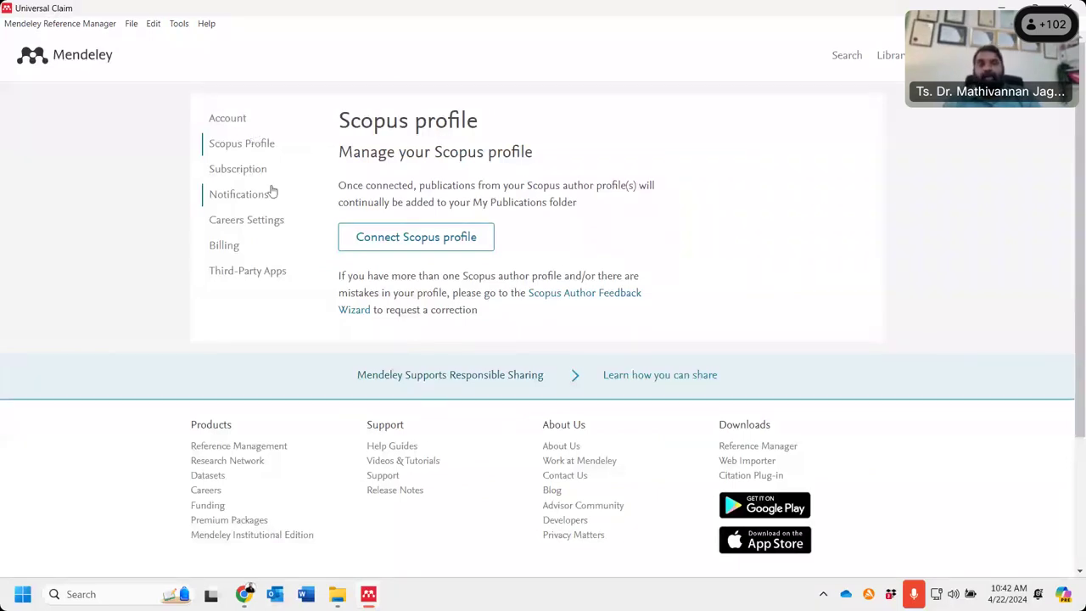
- Show the Subscription settings and view the available storage upgrade plans
{"action": "left_click", "coordinate": [237, 168]}
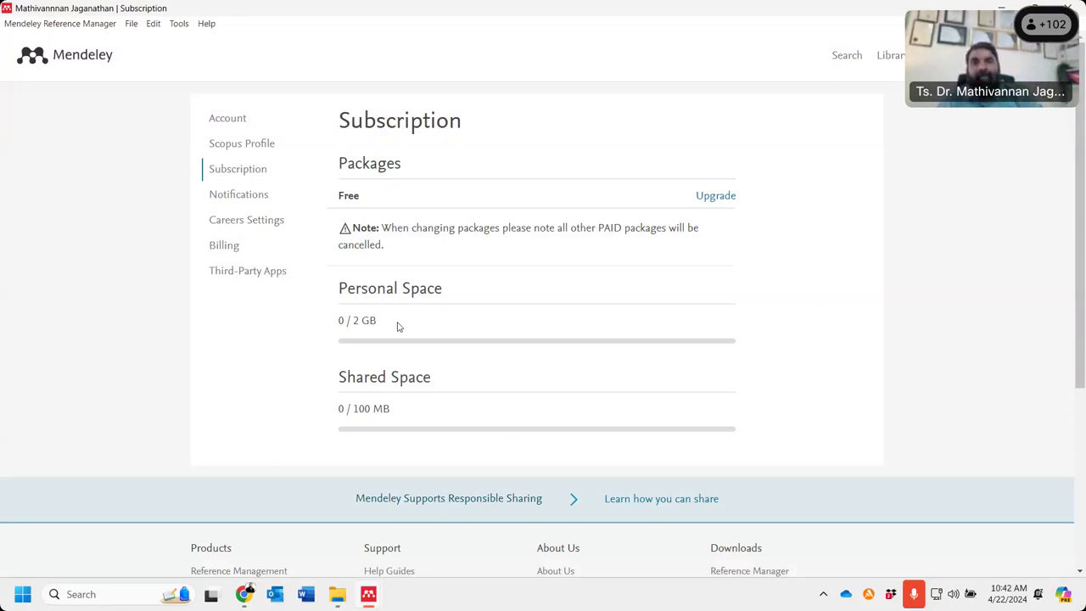
{"action": "left_click", "coordinate": [705, 198]}
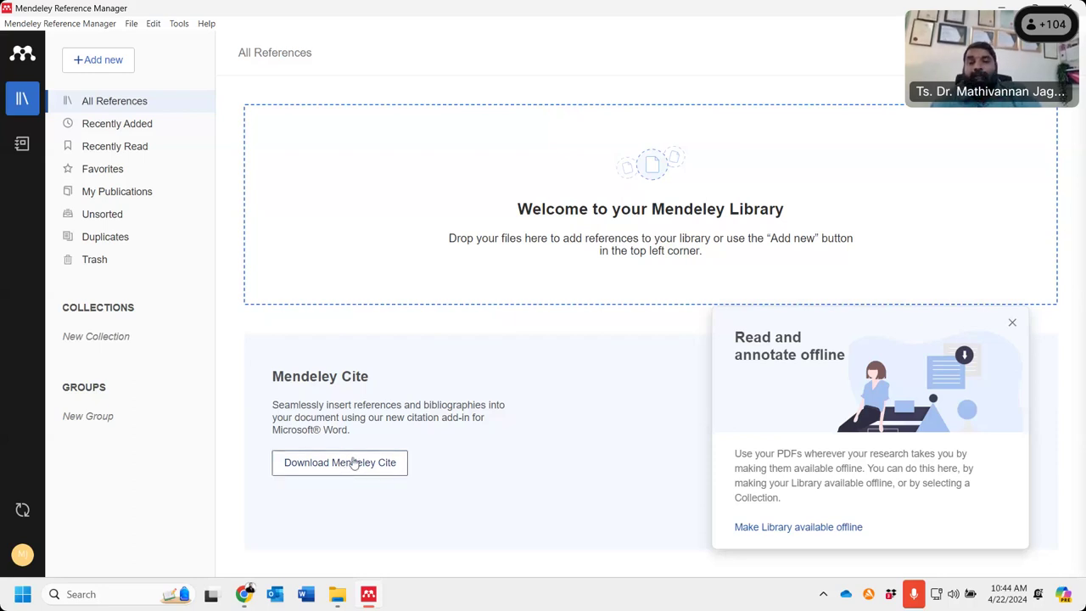
- Choose Download Mendeley Cite on the library's welcome panel
{"action": "left_click", "coordinate": [355, 462]}
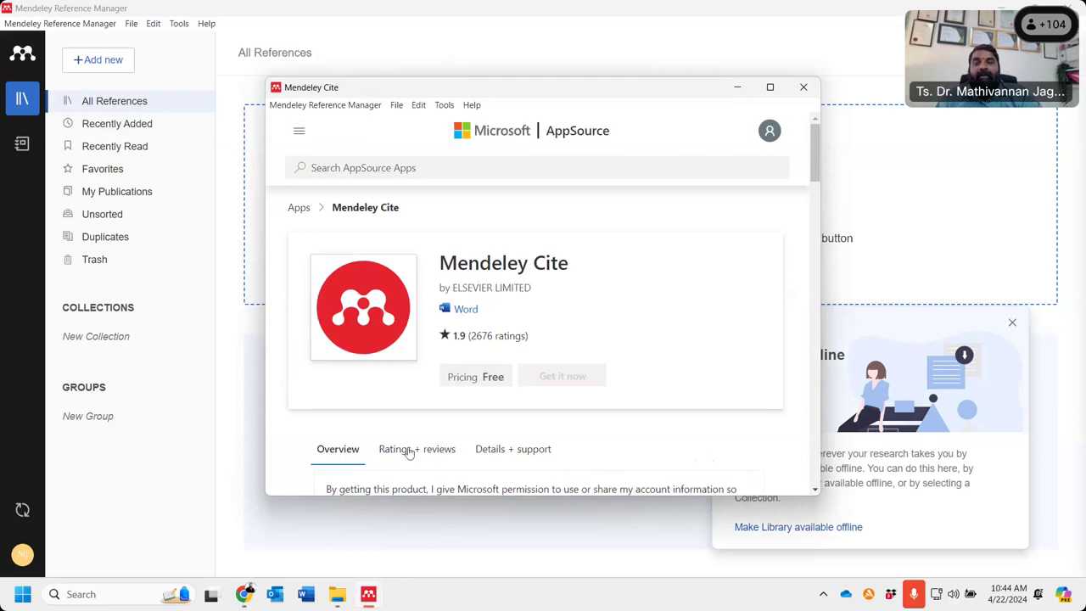
- Choose Get it now for Mendeley Cite, enter the Microsoft account e-mail, then close the sign-in window
{"action": "left_click", "coordinate": [568, 382]}
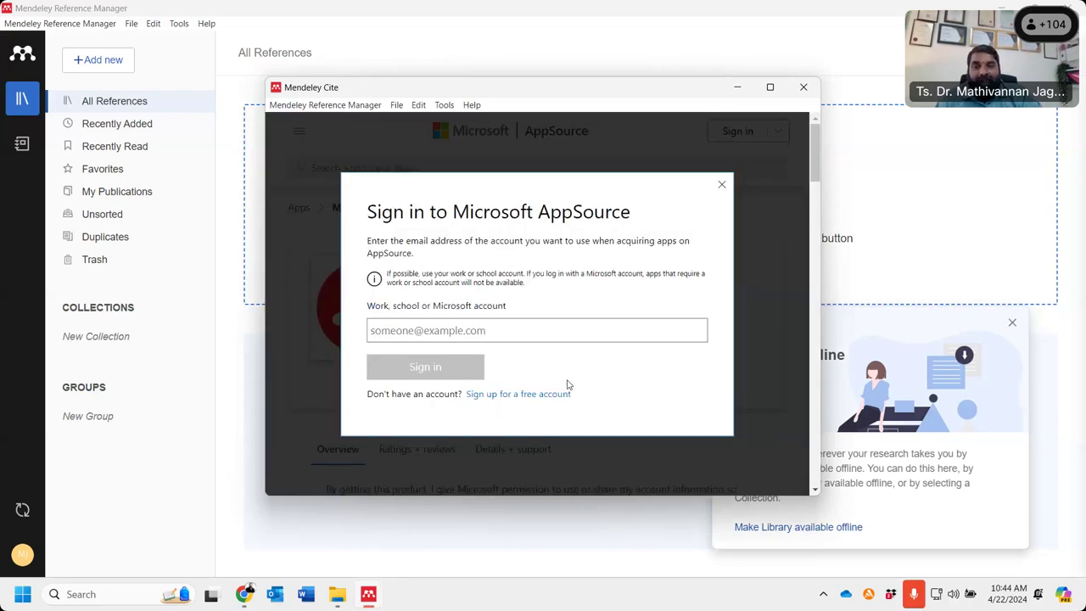
{"action": "left_click", "coordinate": [439, 336]}
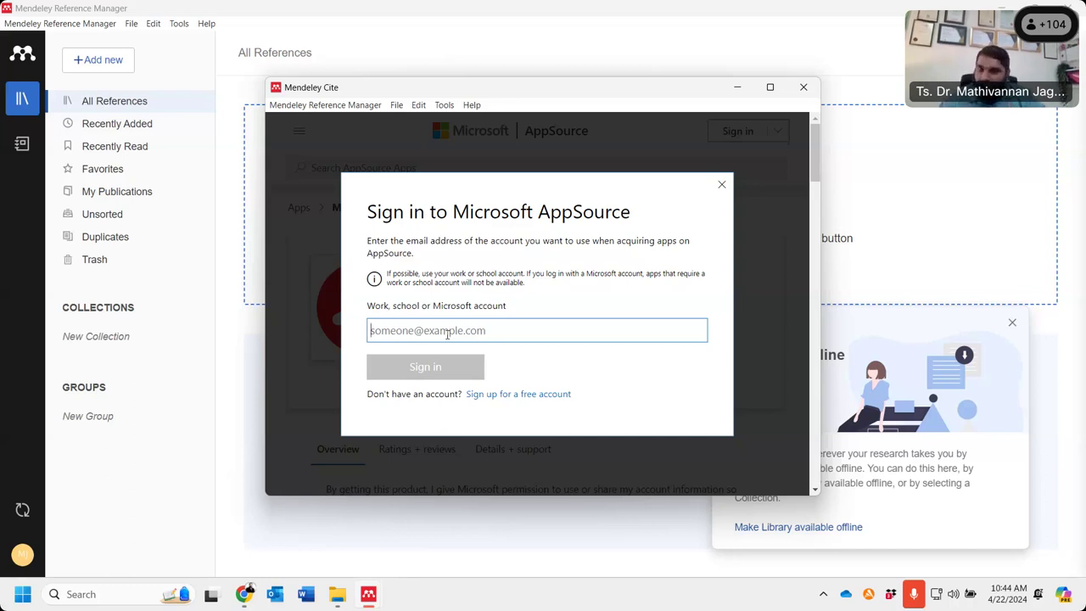
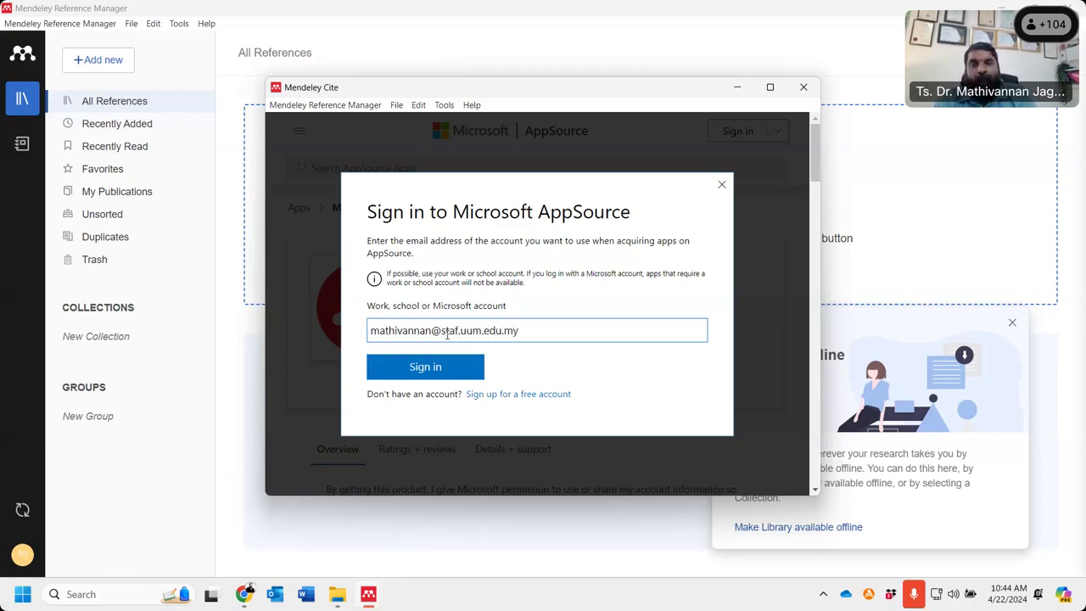
{"action": "left_click", "coordinate": [443, 379]}
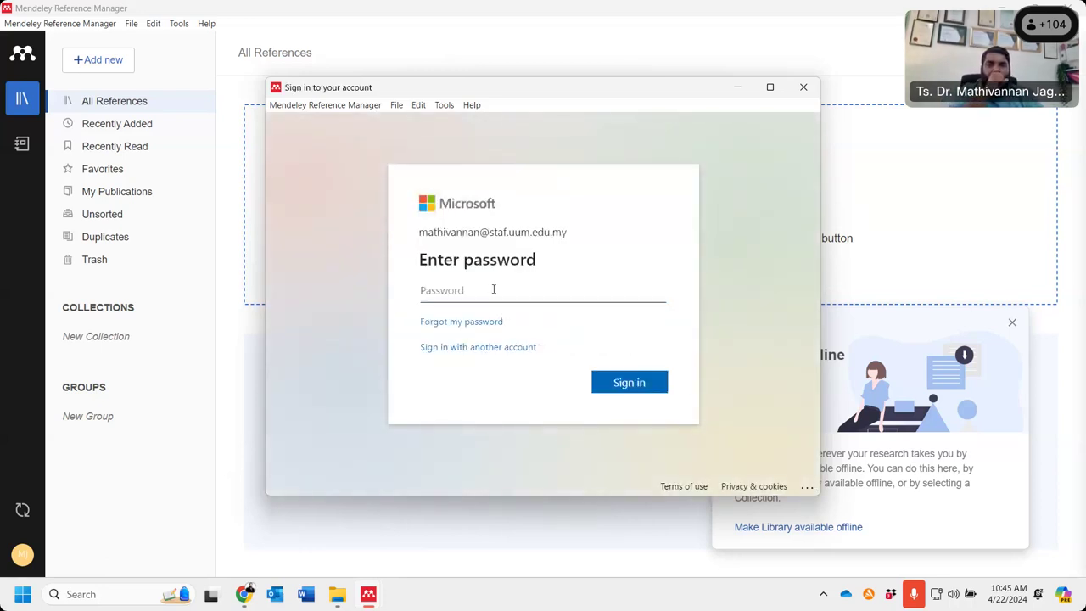
{"action": "left_click", "coordinate": [555, 293]}
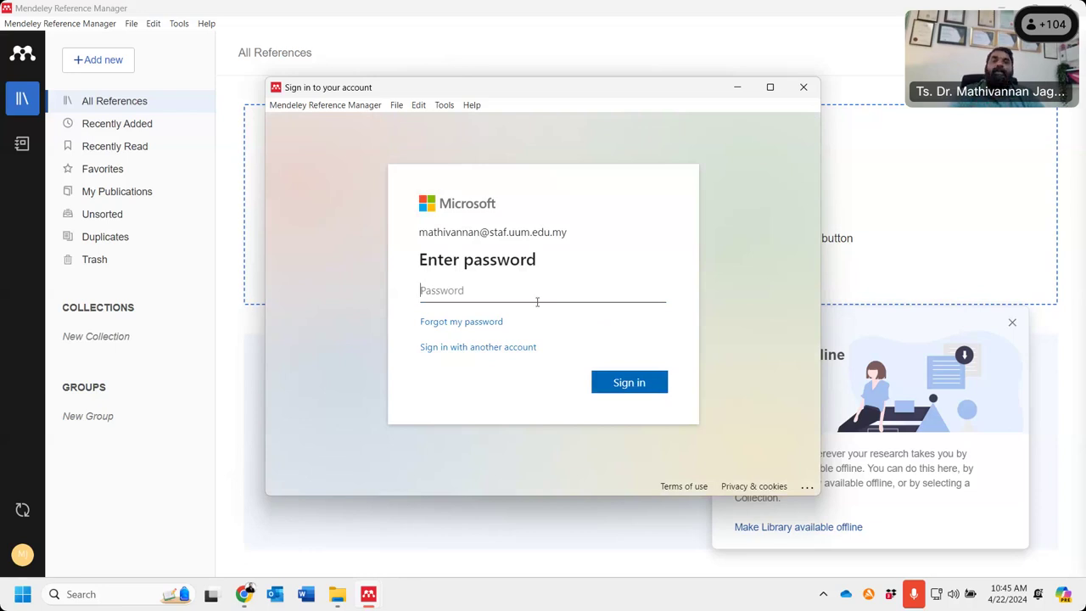
{"action": "left_click", "coordinate": [810, 95]}
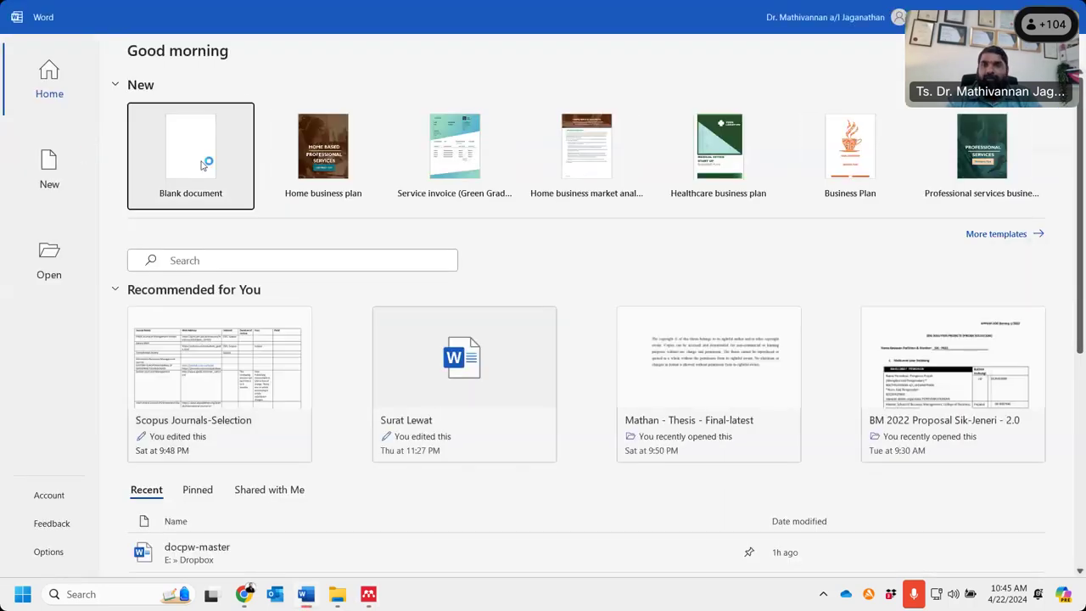
- Create a blank Word document, view its References tools, then close it with Ctrl+W
{"action": "left_click", "coordinate": [203, 163]}
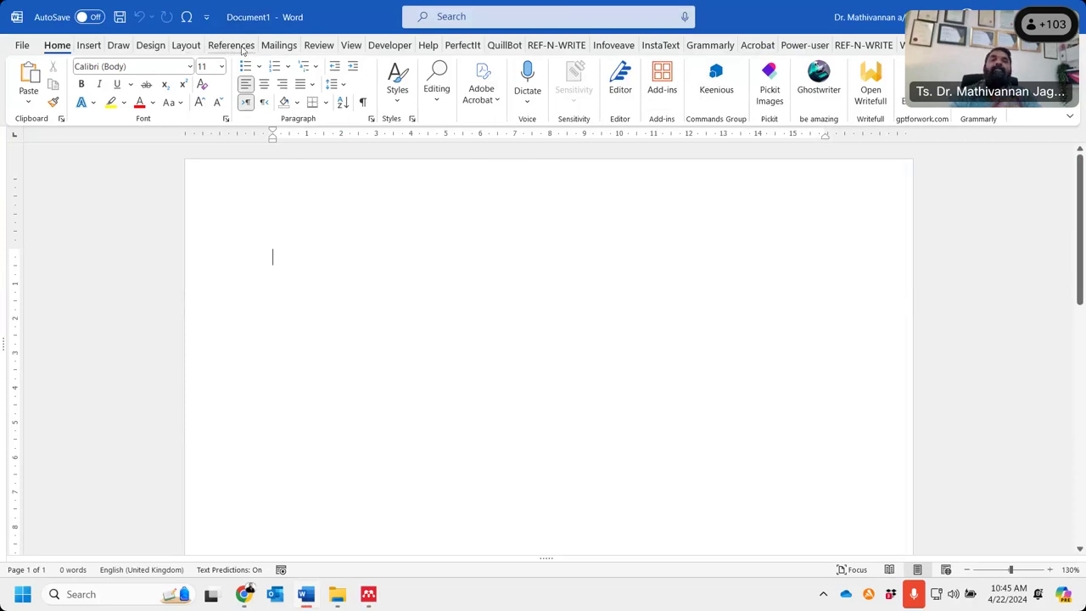
{"action": "left_click", "coordinate": [232, 45]}
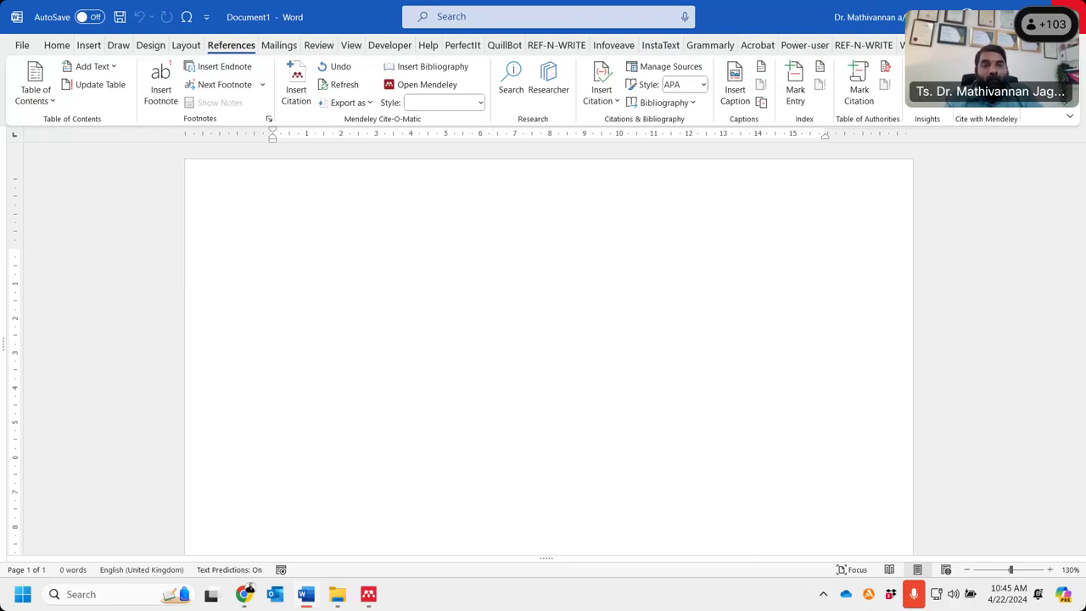
{"action": "key", "text": "ctrl+w"}
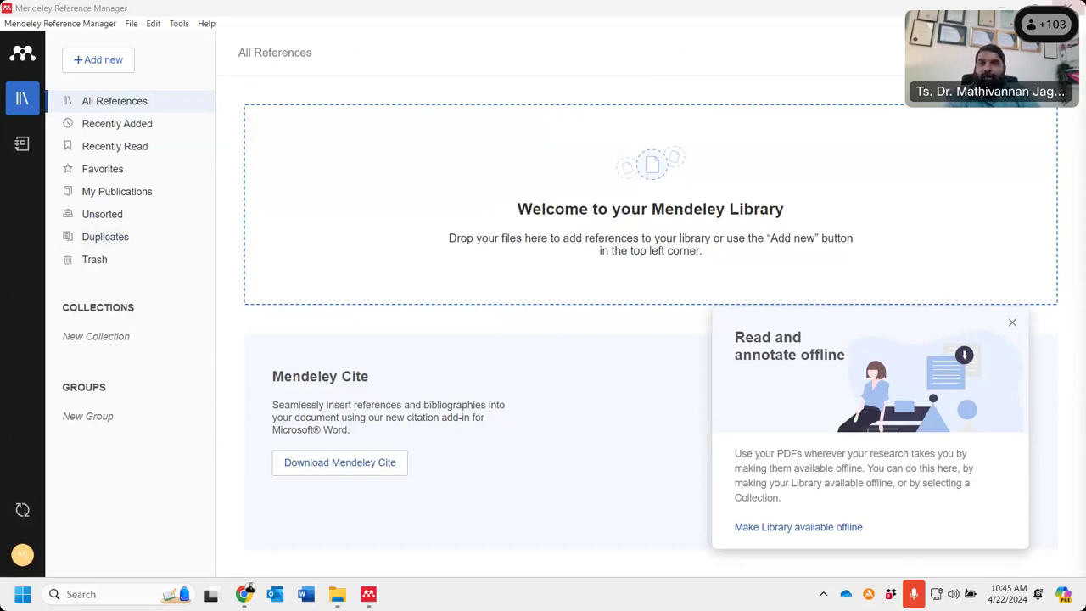
- Launch Mendeley Desktop and sign in with the account e-mail and password, staying signed in
{"action": "left_click", "coordinate": [1009, 7]}
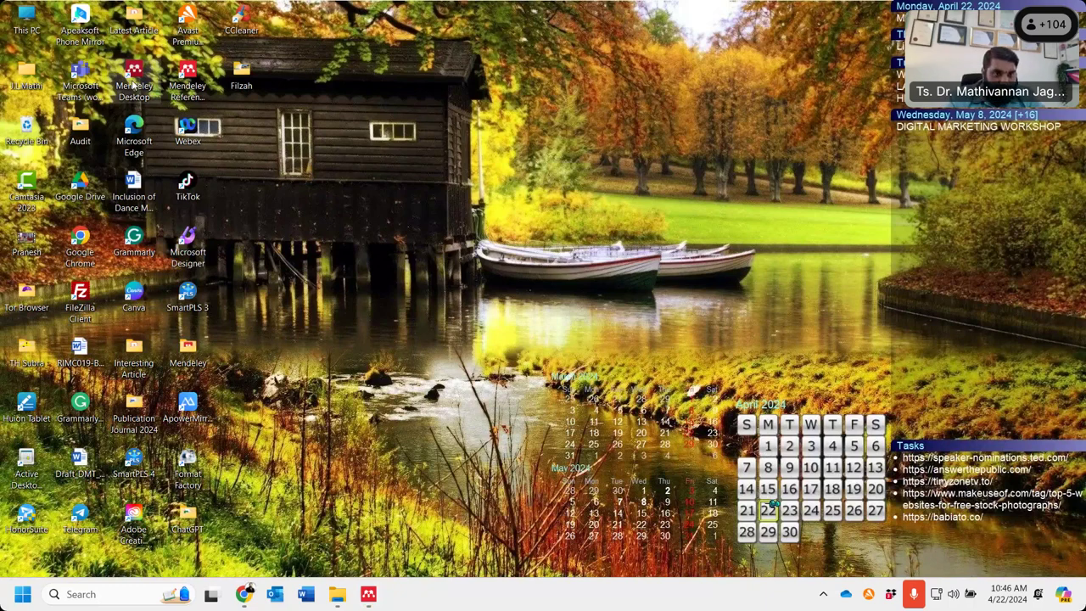
{"action": "double_click", "coordinate": [134, 82]}
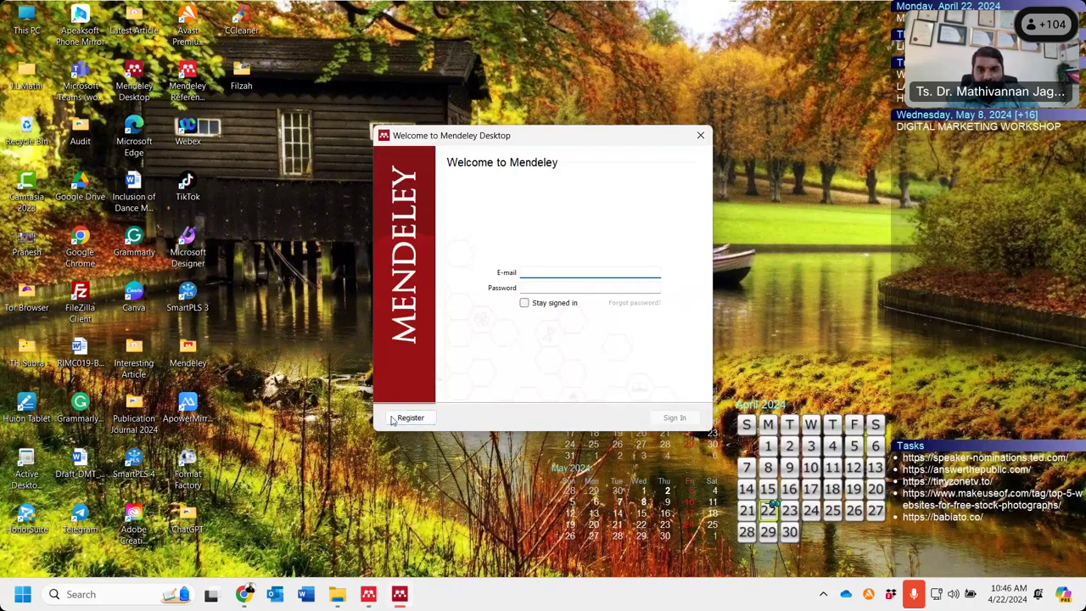
{"action": "left_click", "coordinate": [404, 422]}
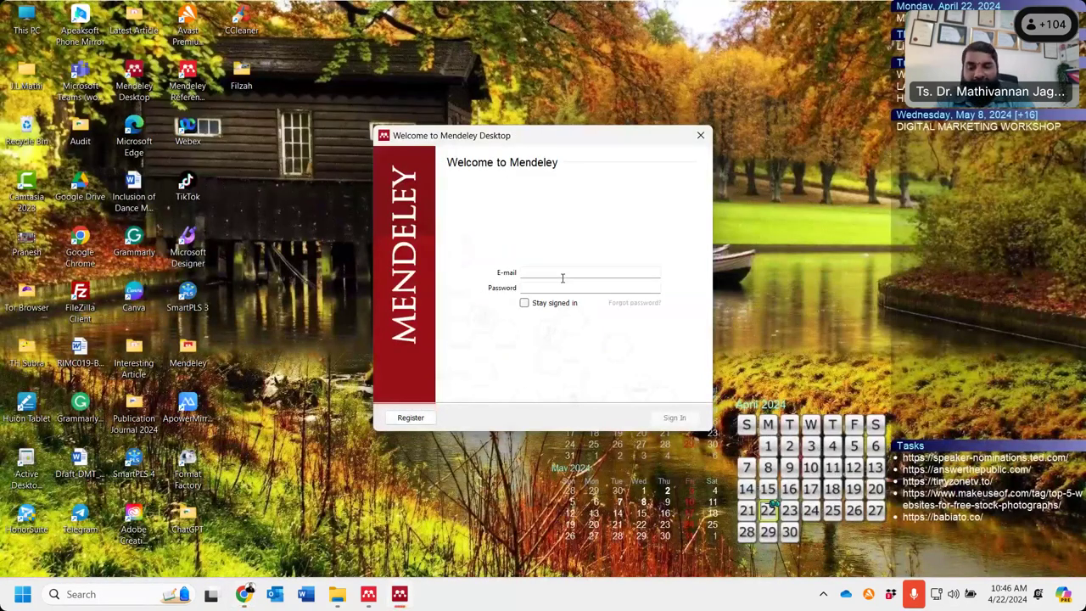
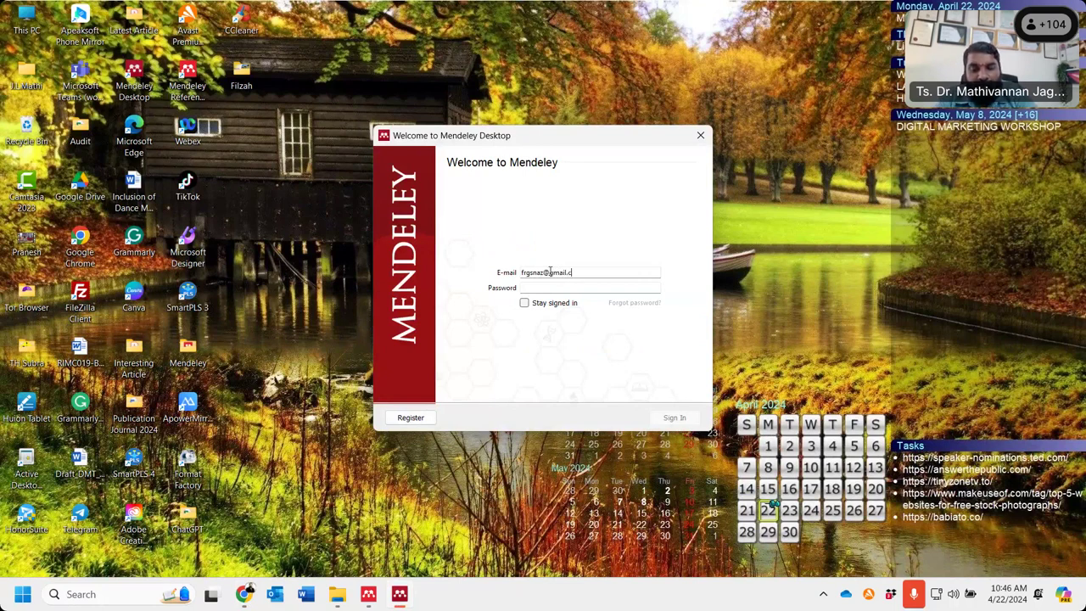
{"action": "key", "text": "Tab"}
{"action": "type", "text": "••••"}
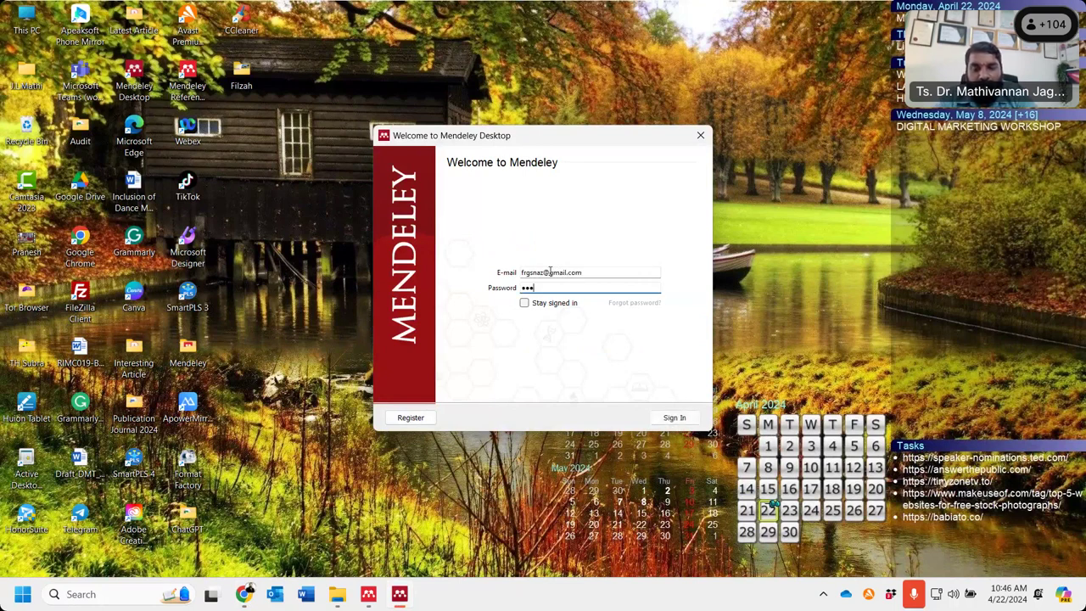
{"action": "type", "text": "•"}
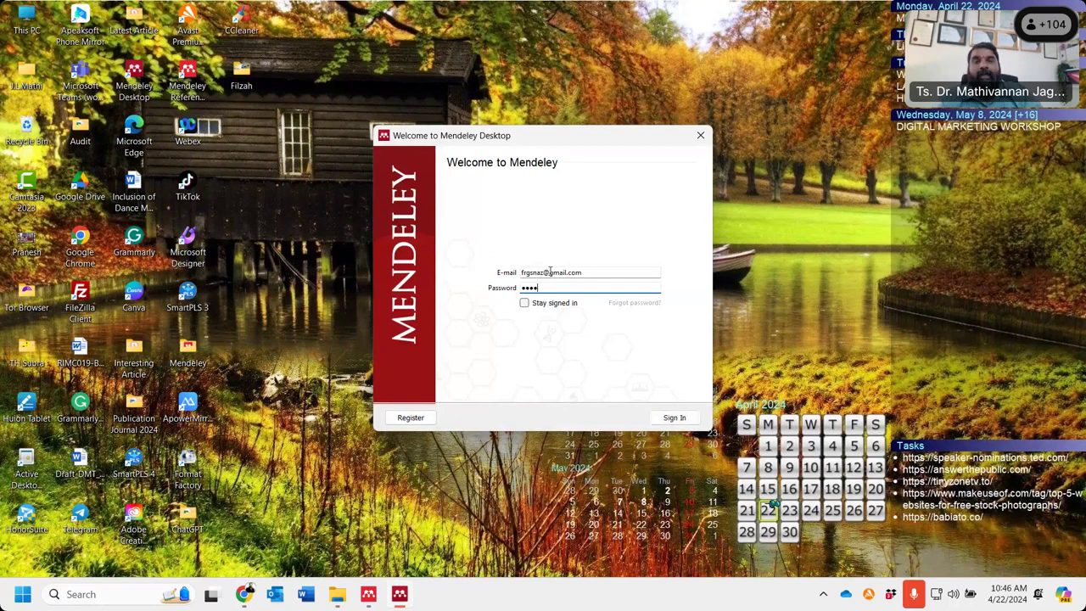
{"action": "type", "text": "••••"}
{"action": "left_click", "coordinate": [524, 303]}
{"action": "left_click", "coordinate": [673, 417]}
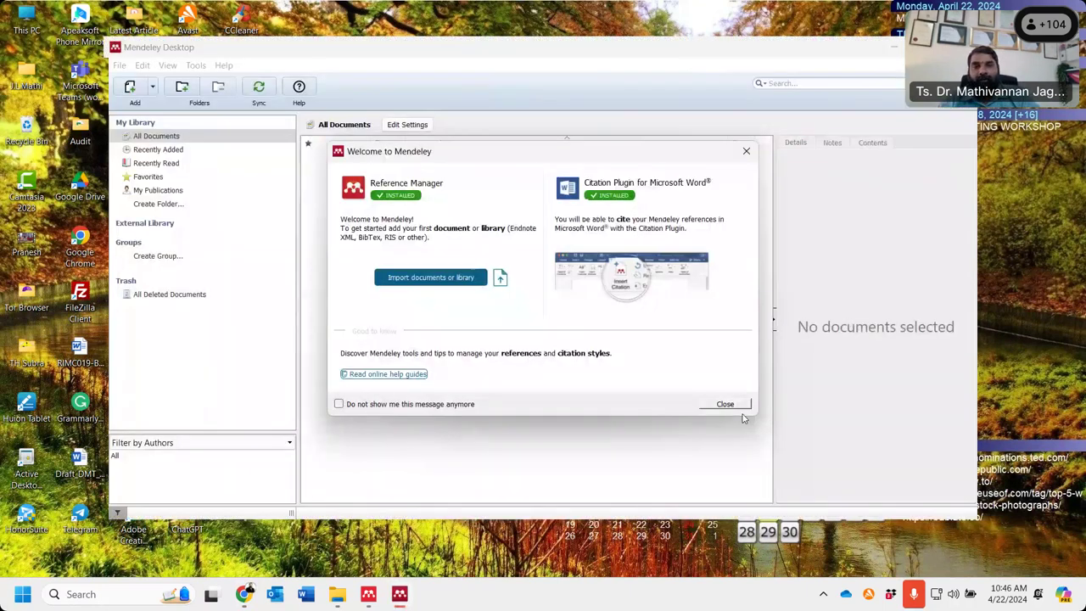
- Dismiss the welcome popups, uninstall the MS Word plugin, maximise Mendeley, and start Word
{"action": "left_click", "coordinate": [724, 402]}
{"action": "left_click", "coordinate": [374, 108]}
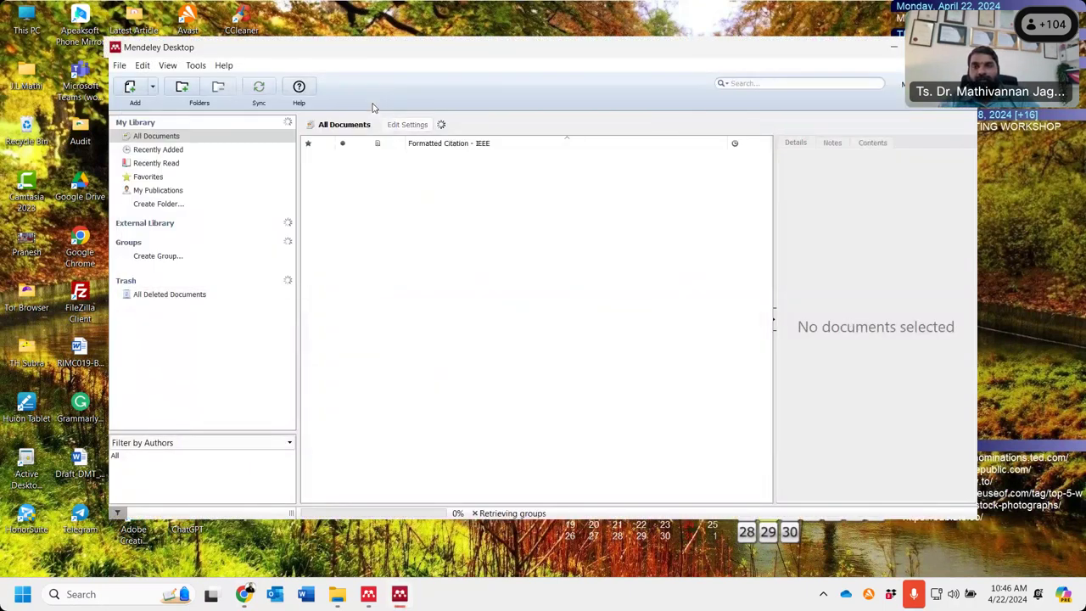
{"action": "left_click", "coordinate": [195, 65]}
{"action": "left_click", "coordinate": [246, 91]}
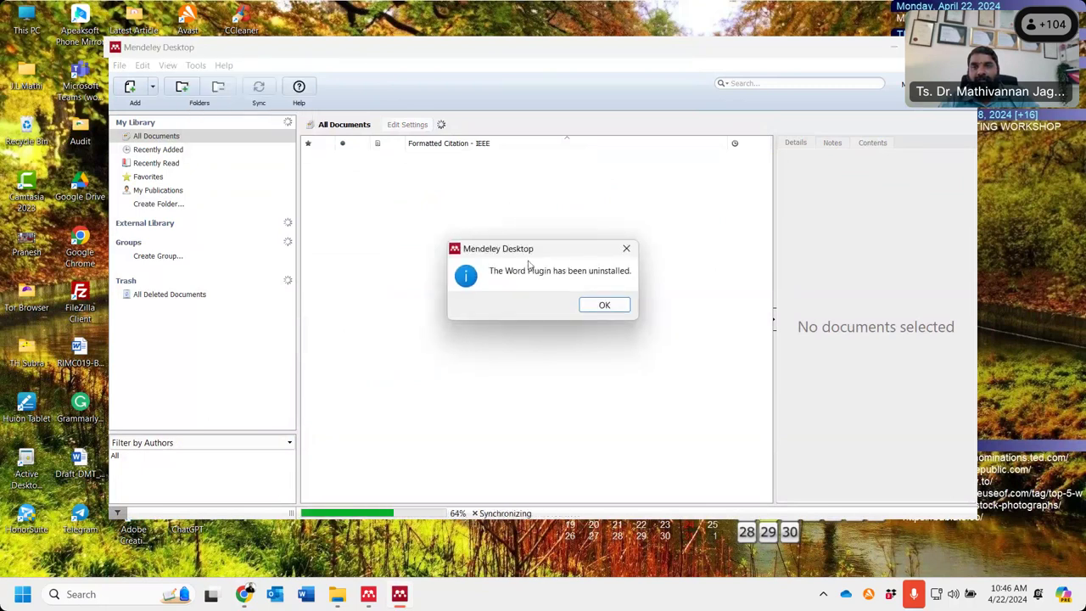
{"action": "left_click", "coordinate": [594, 306]}
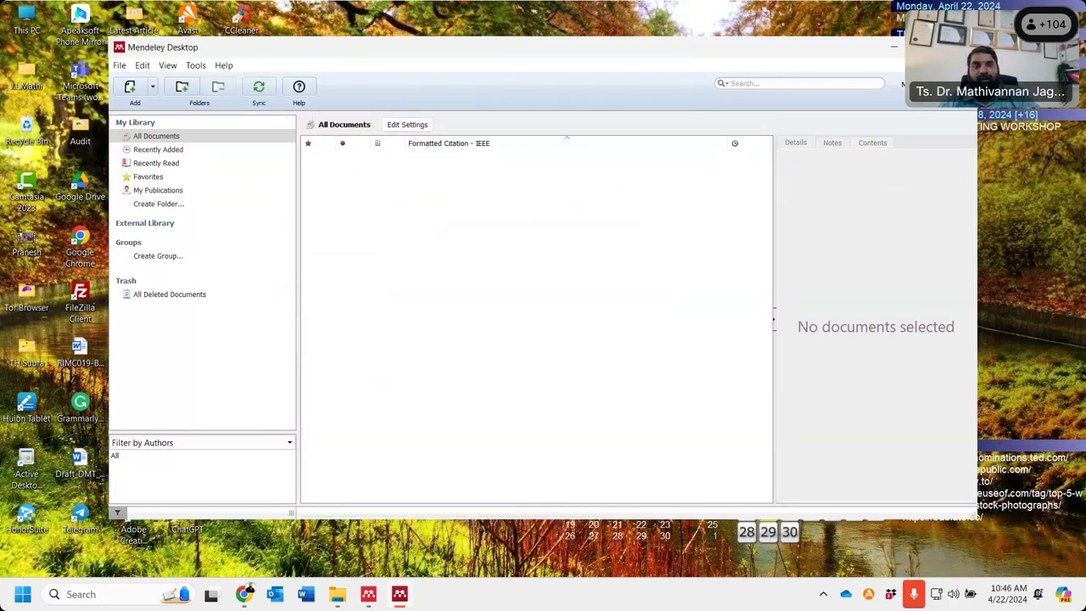
{"action": "double_click", "coordinate": [715, 48]}
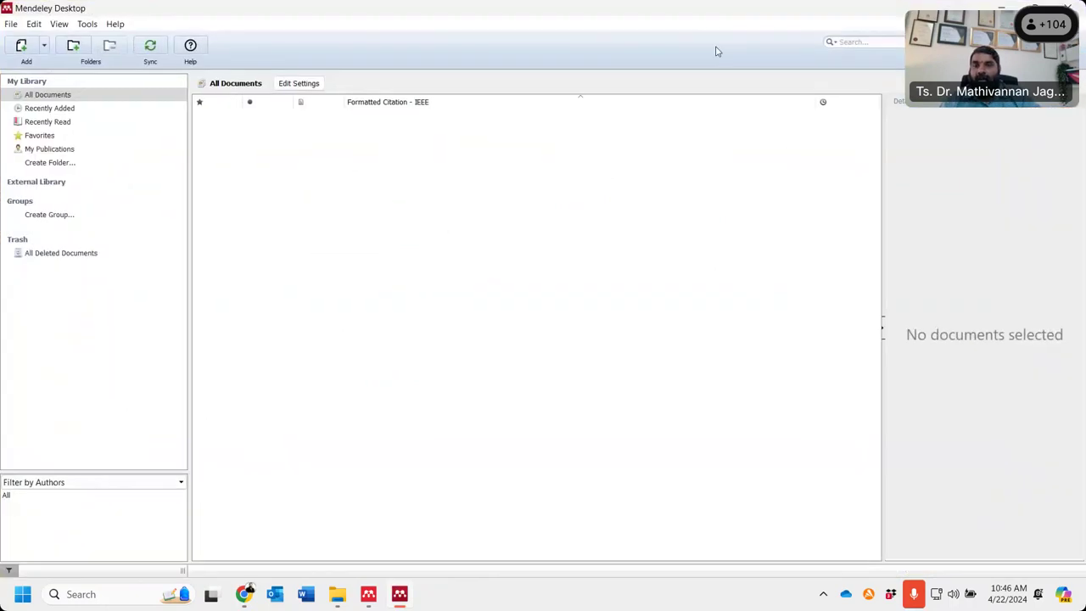
{"action": "left_click", "coordinate": [307, 594]}
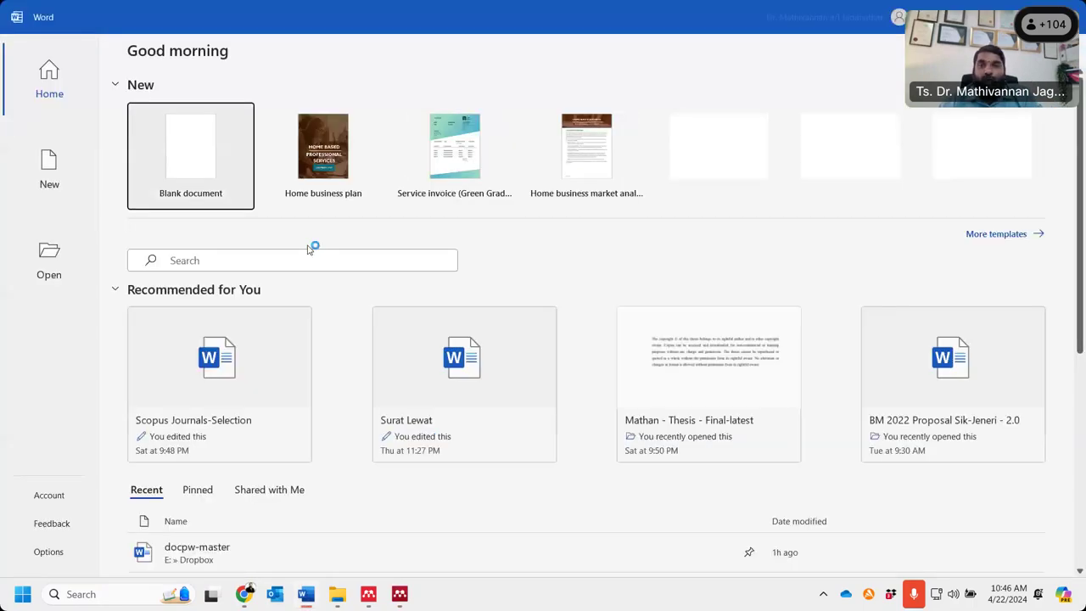
- Create a blank Word document and view its References tab
{"action": "left_click", "coordinate": [189, 157]}
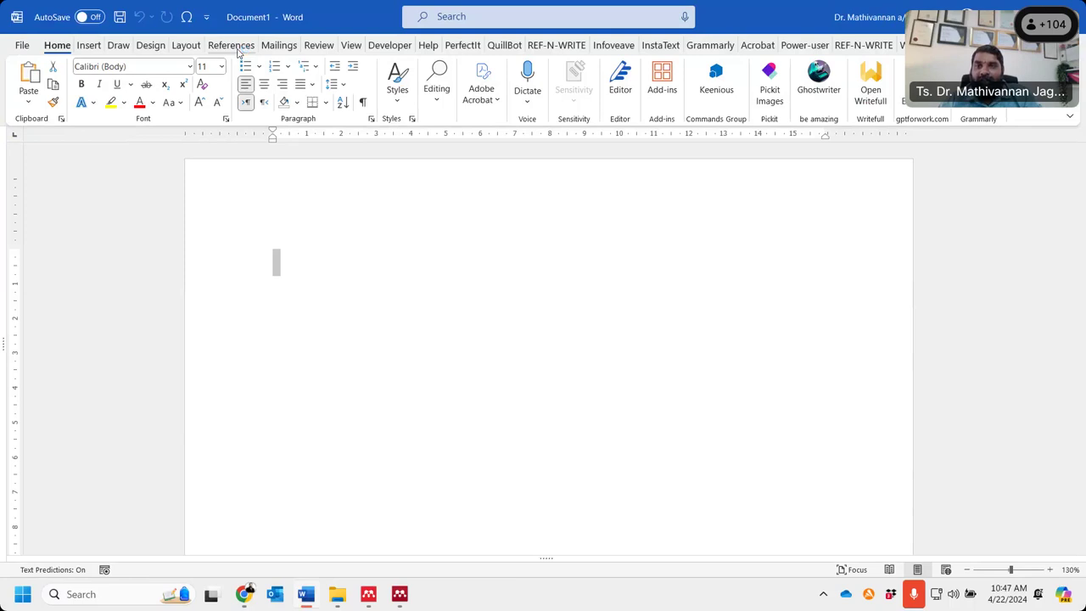
{"action": "left_click", "coordinate": [231, 45]}
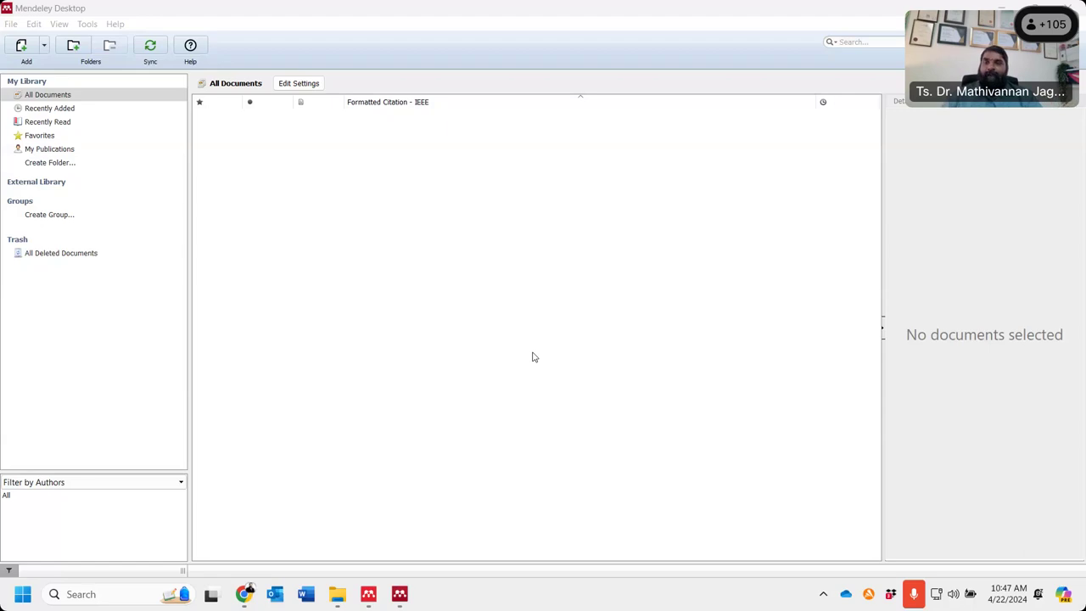
- Install the MS Word citation plugin from Mendeley's Tools menu, then launch Word
{"action": "left_click", "coordinate": [86, 26]}
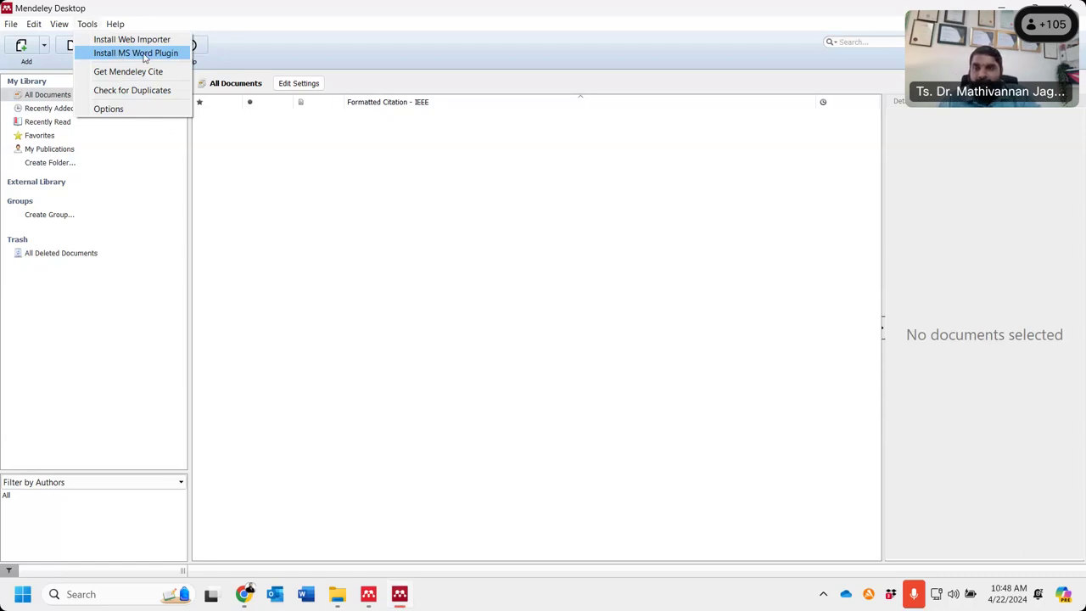
{"action": "left_click", "coordinate": [144, 53]}
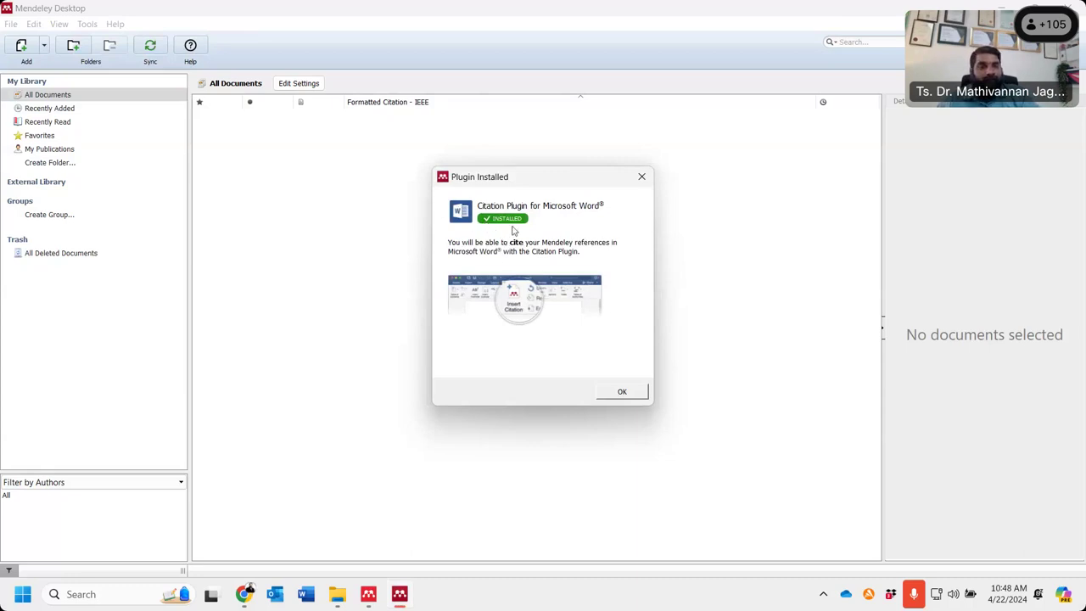
{"action": "left_click", "coordinate": [623, 392]}
{"action": "left_click", "coordinate": [309, 602]}
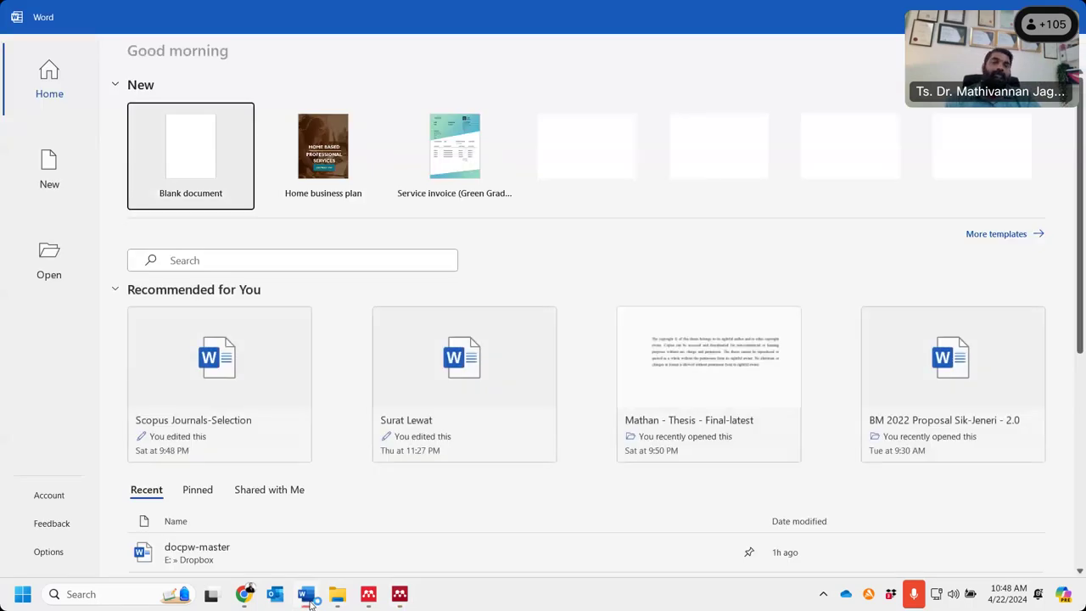
- In a new blank document's References tab, use Open Mendeley from the Cite-O-Matic group
{"action": "left_click", "coordinate": [175, 172]}
{"action": "left_click", "coordinate": [201, 163]}
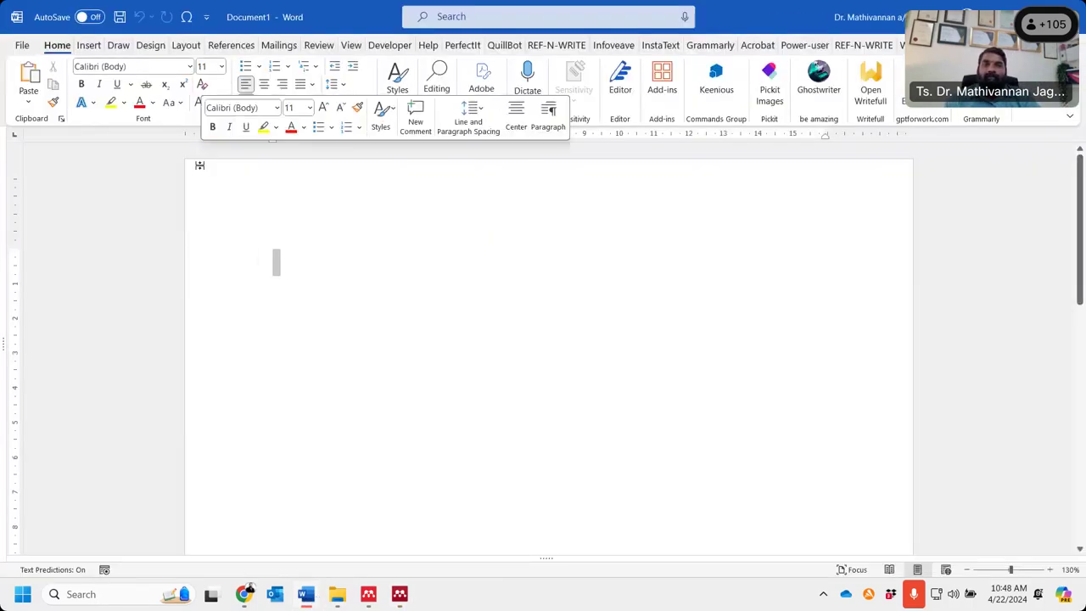
{"action": "left_click", "coordinate": [233, 46]}
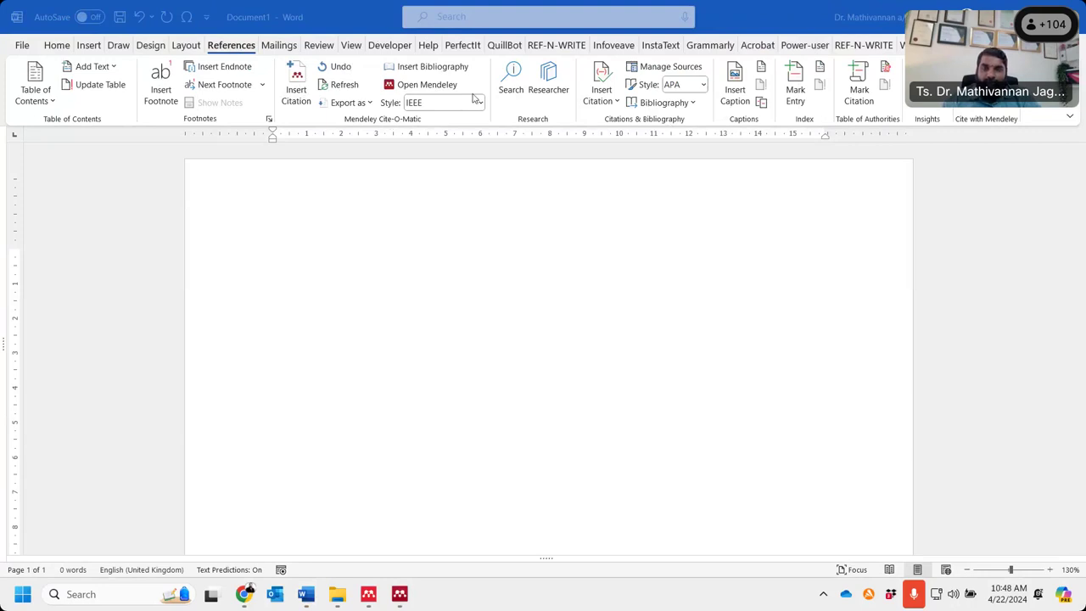
{"action": "left_click", "coordinate": [426, 84]}
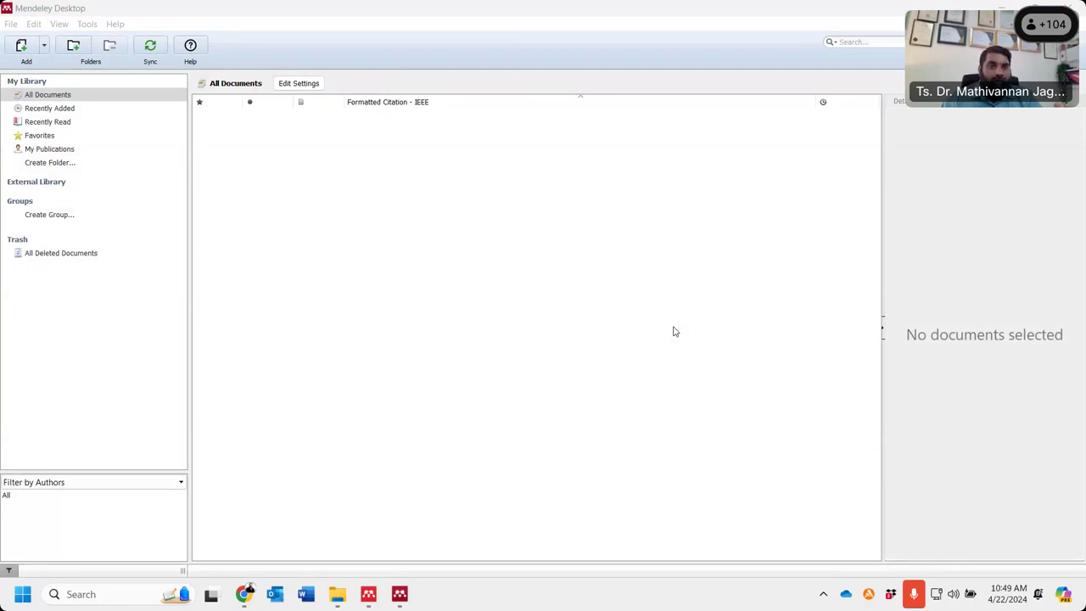
- Choose Install Web Importer from Mendeley Desktop's Tools menu
{"action": "left_click", "coordinate": [891, 41]}
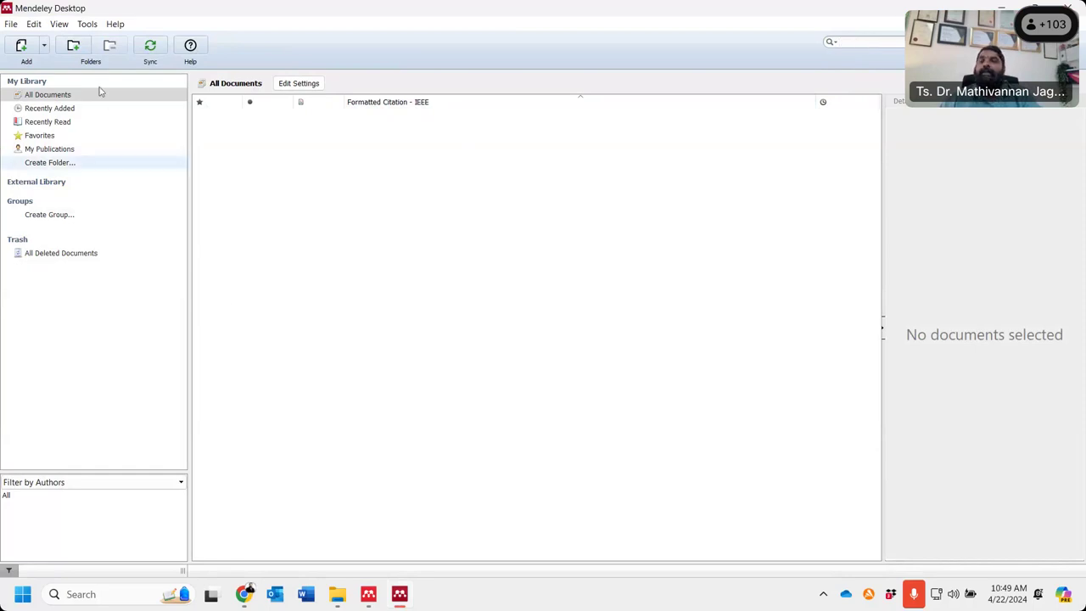
{"action": "left_click", "coordinate": [88, 25]}
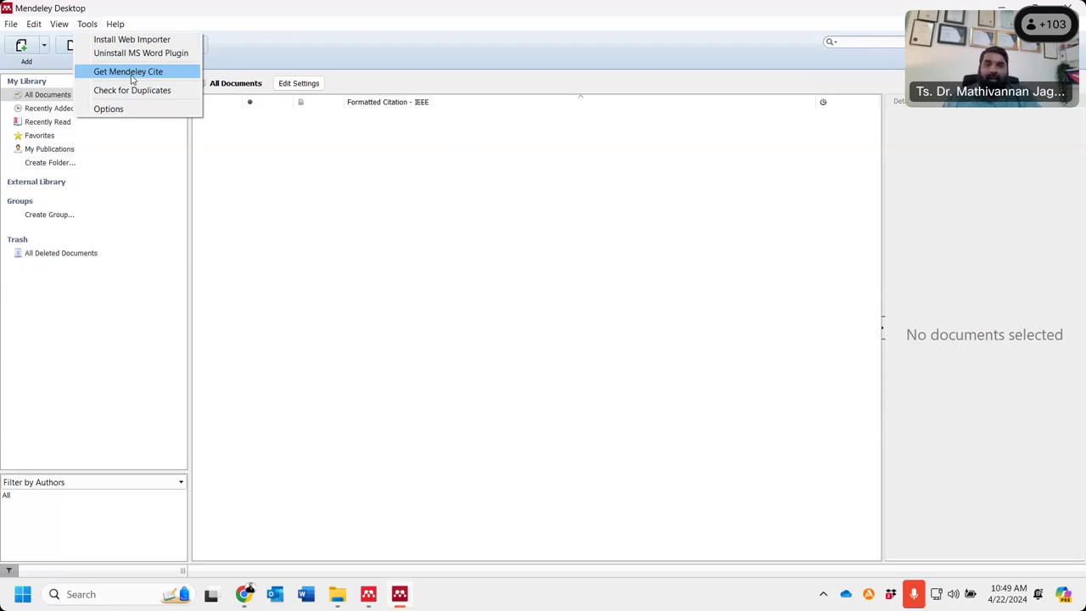
{"action": "left_click", "coordinate": [132, 80]}
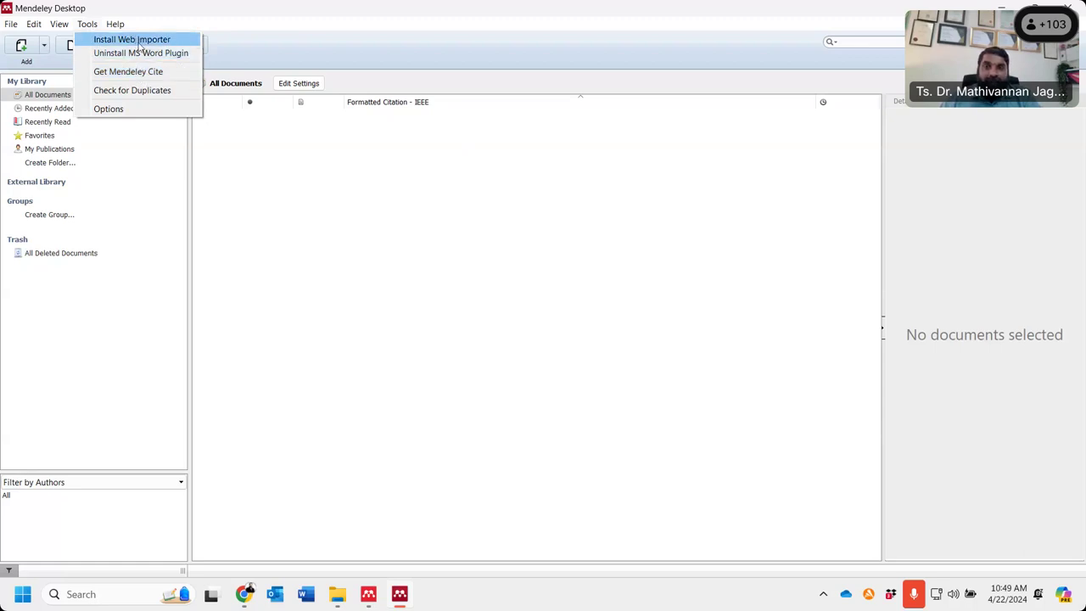
{"action": "left_click", "coordinate": [140, 43]}
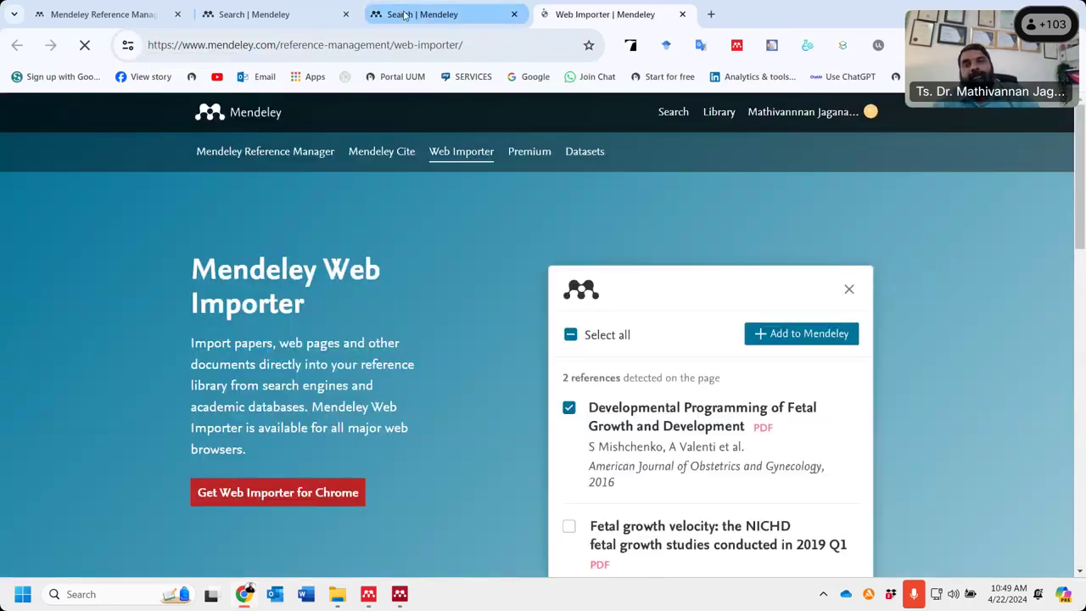
- Detach and close the 'Search | Mendeley' tab, then follow 'Get Web Importer for Chrome'
{"action": "left_click", "coordinate": [399, 14]}
{"action": "left_click_drag", "start_coordinate": [421, 15], "coordinate": [180, 139]}
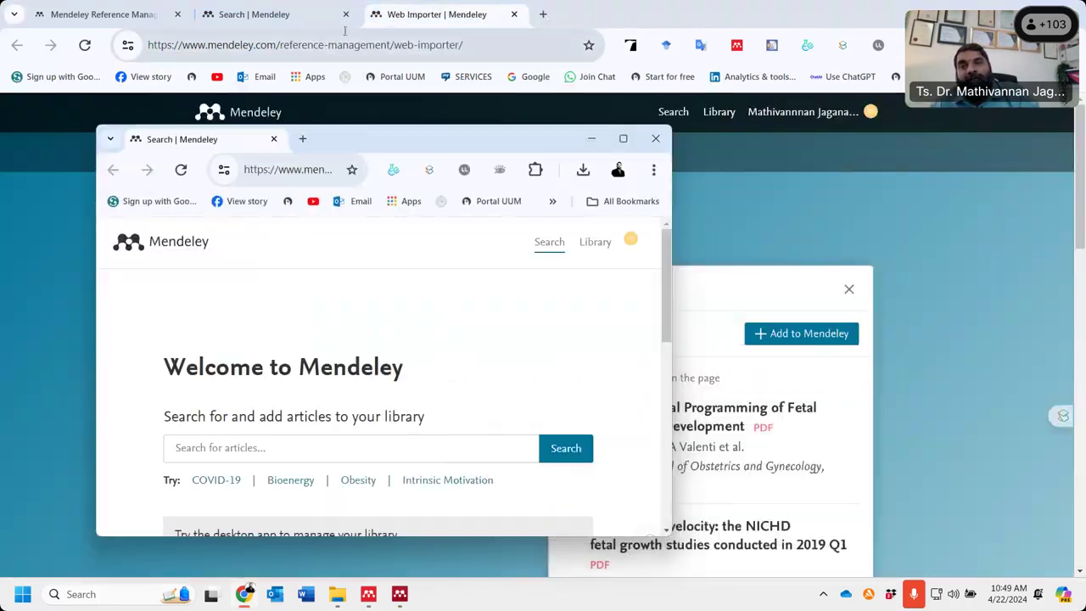
{"action": "left_click", "coordinate": [654, 139]}
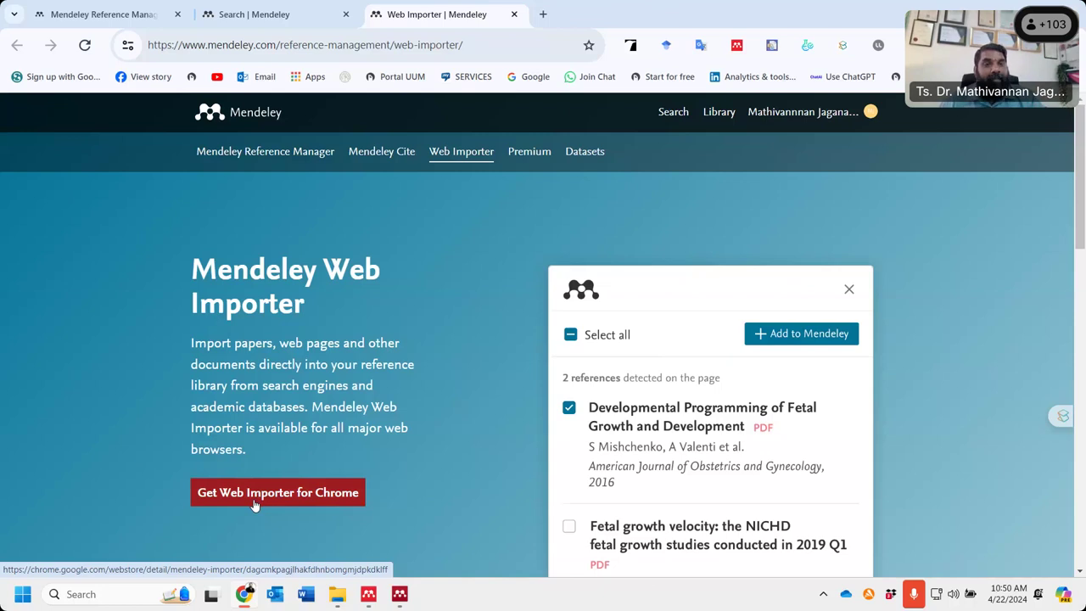
{"action": "left_click", "coordinate": [257, 502]}
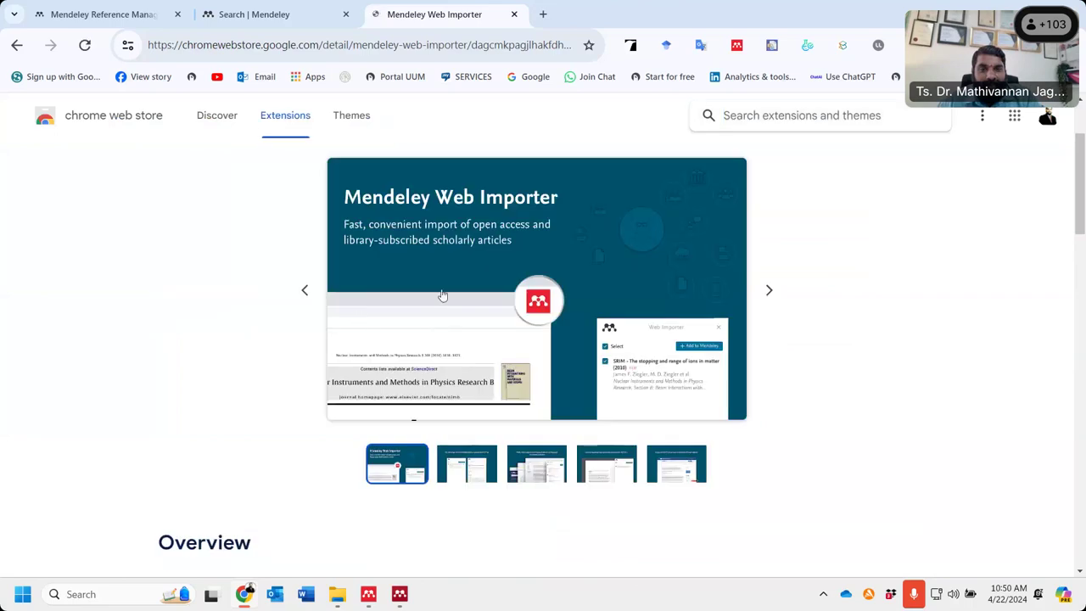
- Remove the Mendeley Web Importer from Chrome, close the feedback tab, and return to Mendeley
{"action": "scroll", "coordinate": [375, 359], "scroll_direction": "down", "scroll_amount": 3}
{"action": "scroll", "coordinate": [291, 381], "scroll_direction": "up", "scroll_amount": 4}
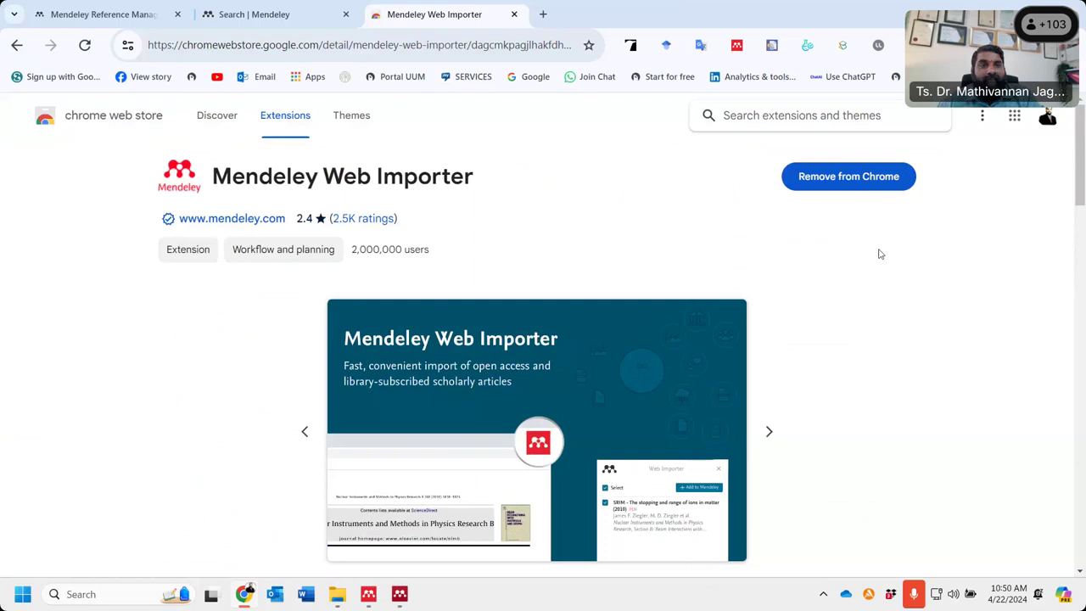
{"action": "left_click", "coordinate": [852, 178]}
{"action": "left_click", "coordinate": [643, 170]}
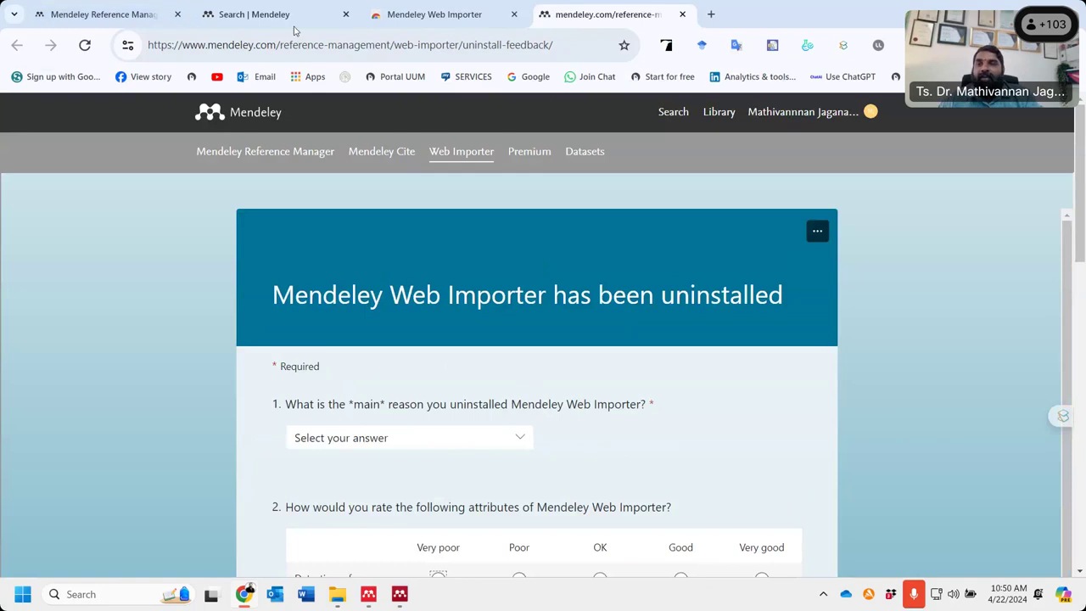
{"action": "key", "text": "ctrl+w"}
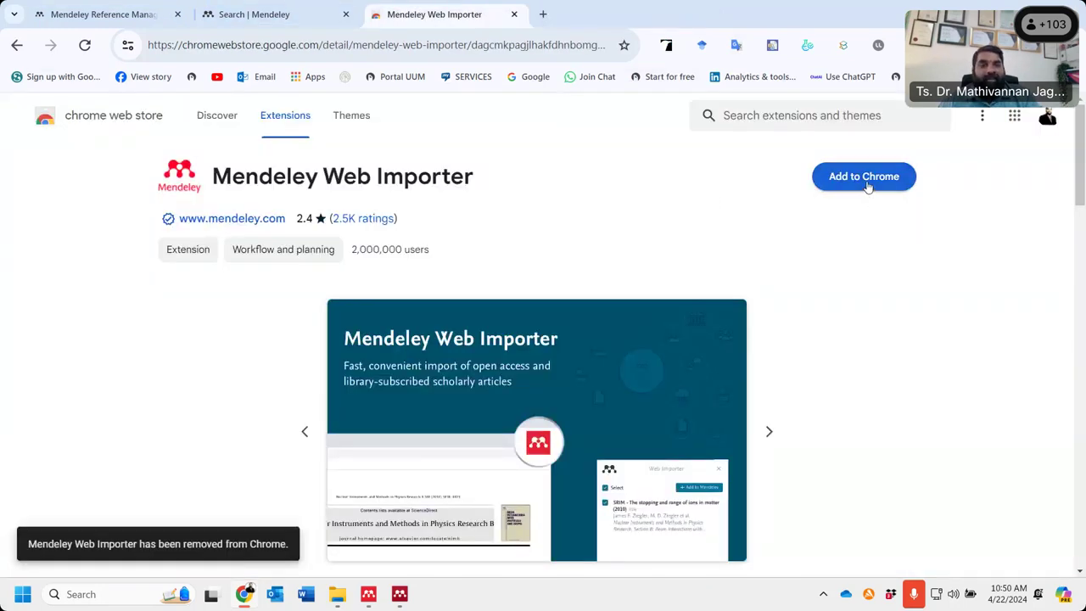
{"action": "left_click", "coordinate": [397, 595]}
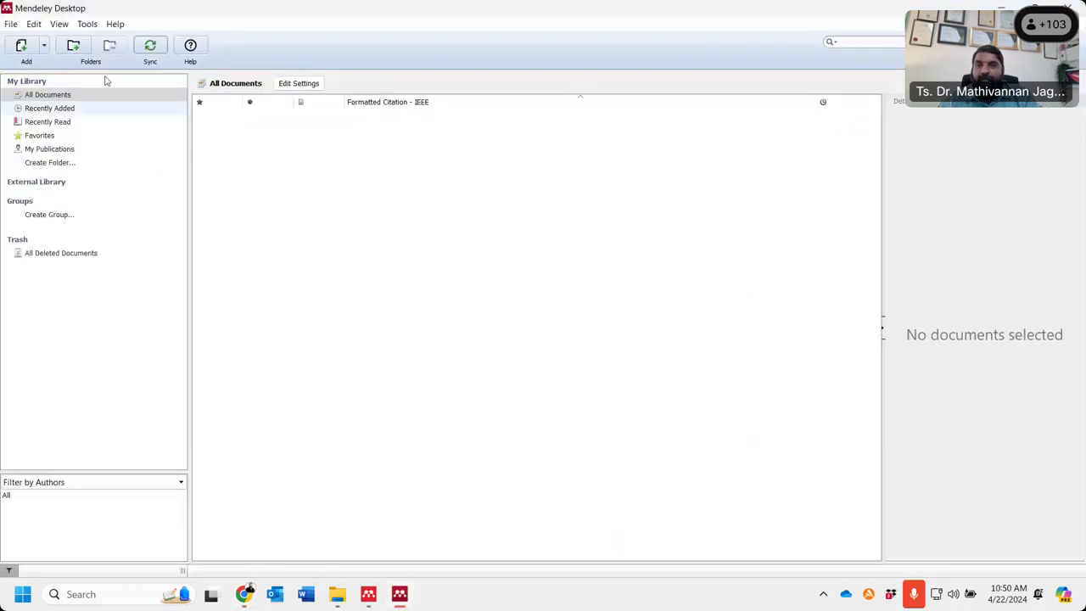
- Choose Tools > Install Web Importer to open its page in Chrome
{"action": "left_click", "coordinate": [87, 24]}
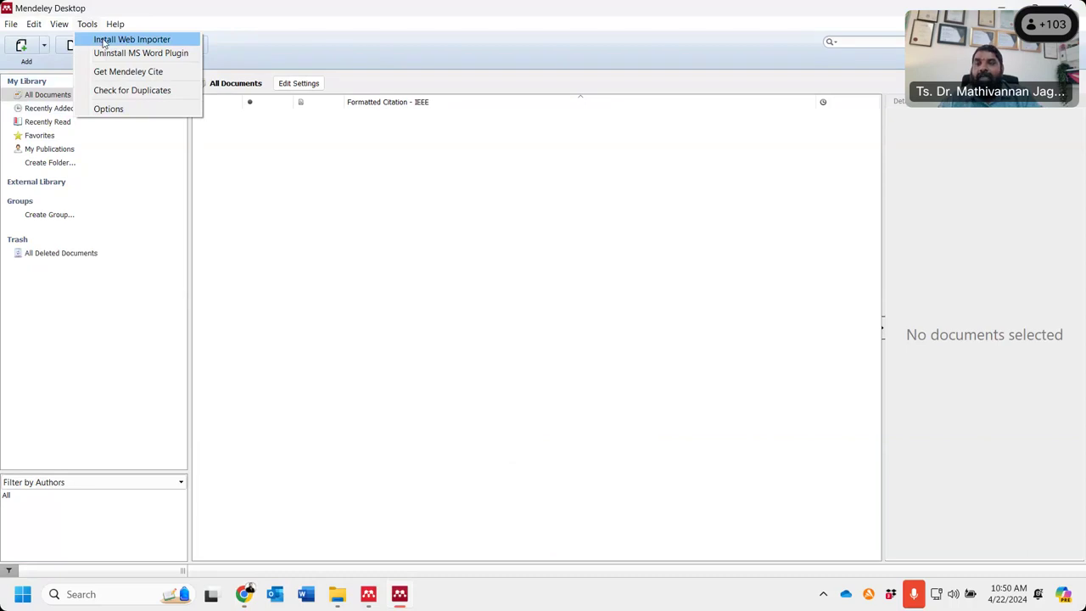
{"action": "left_click", "coordinate": [103, 43]}
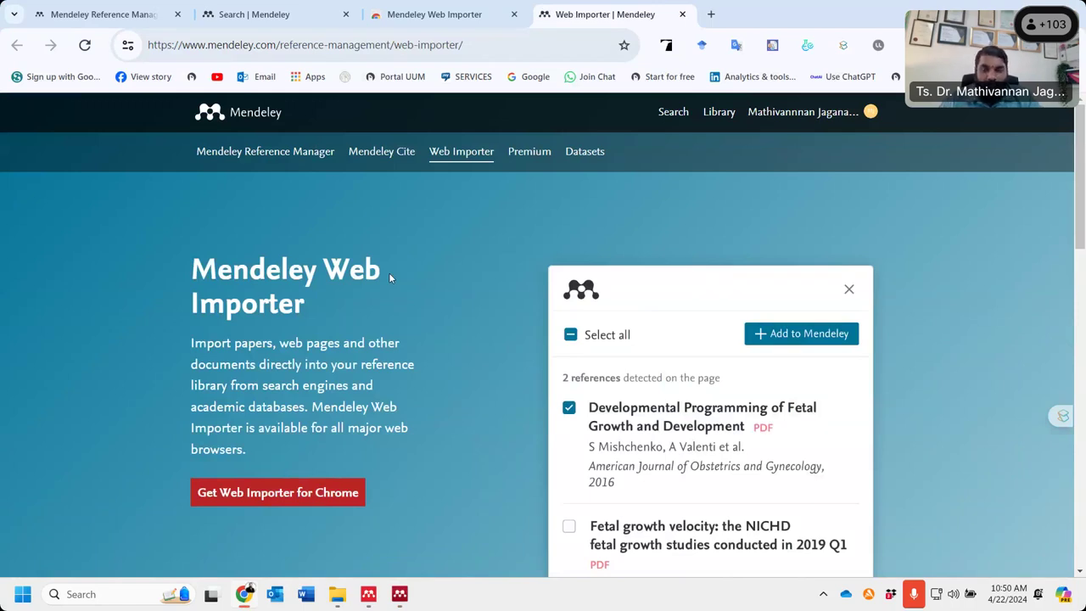
- Add the Mendeley Web Importer extension to Chrome from its Web Store listing
{"action": "left_click", "coordinate": [260, 506]}
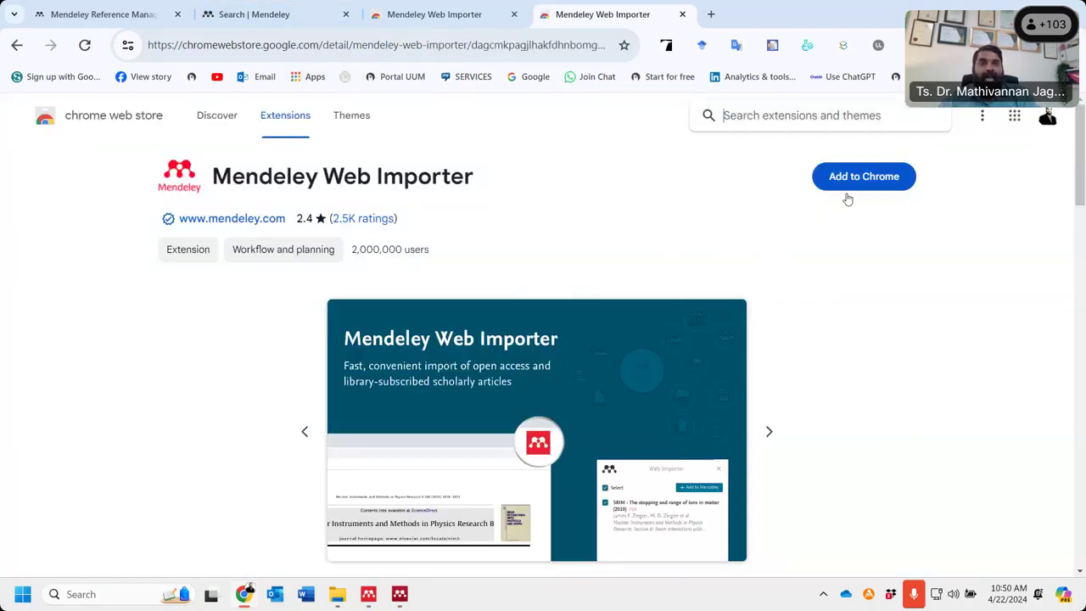
{"action": "left_click", "coordinate": [854, 187]}
{"action": "left_click", "coordinate": [853, 185]}
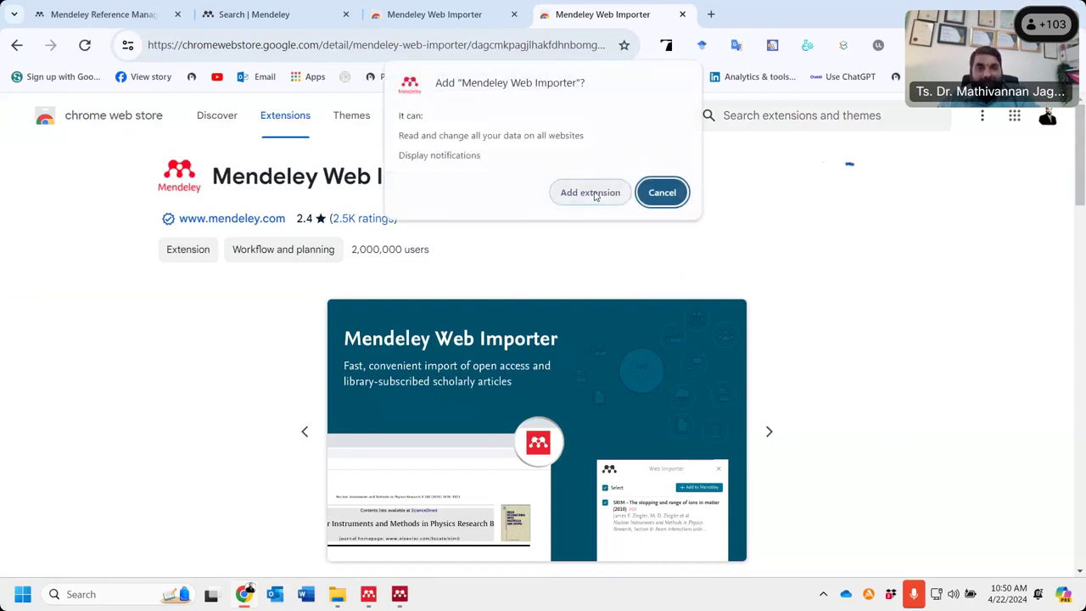
{"action": "left_click", "coordinate": [593, 193]}
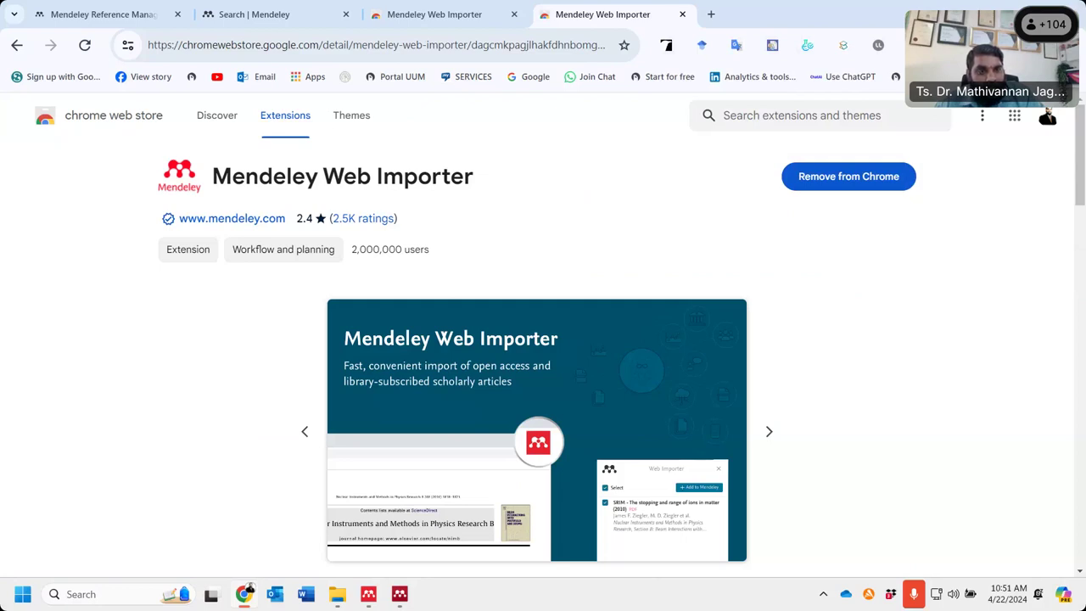
- Pin Mendeley Web Importer to the Chrome toolbar via the Extensions menu
{"action": "left_click", "coordinate": [948, 44]}
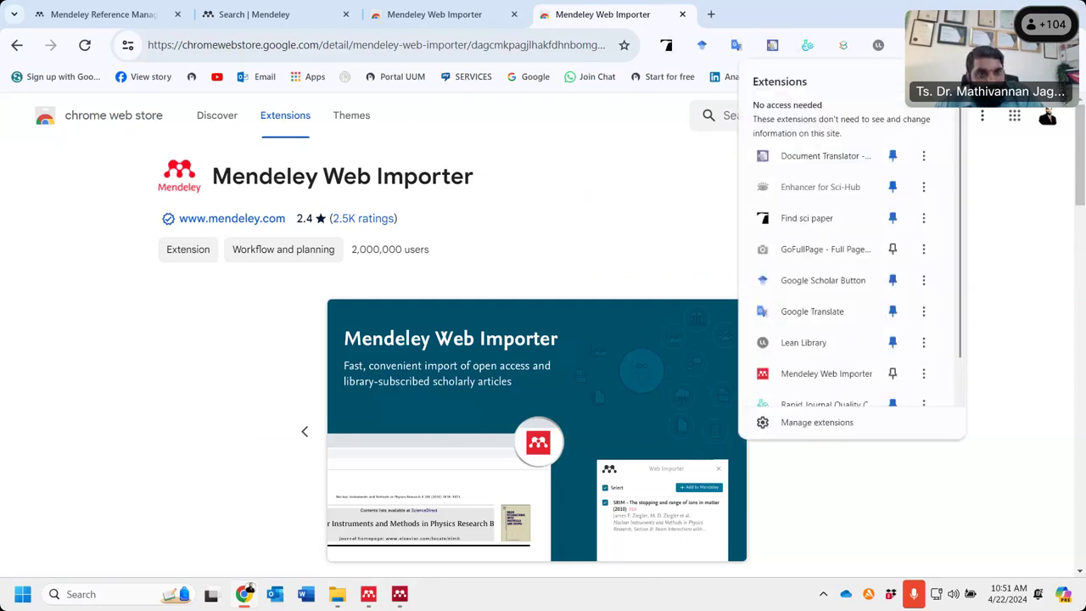
{"action": "left_click", "coordinate": [891, 374]}
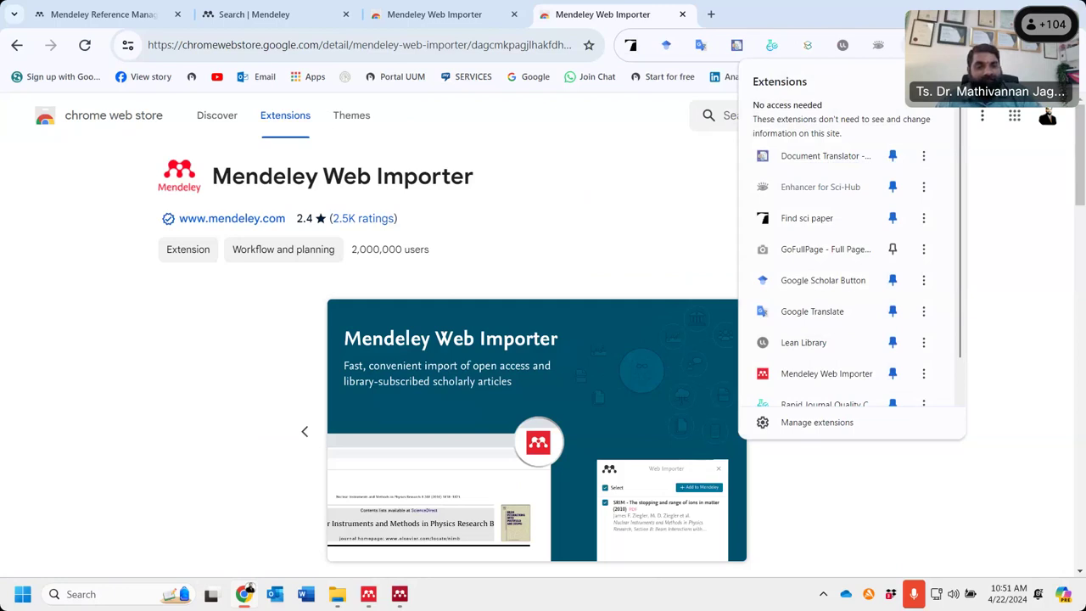
{"action": "left_click", "coordinate": [649, 223]}
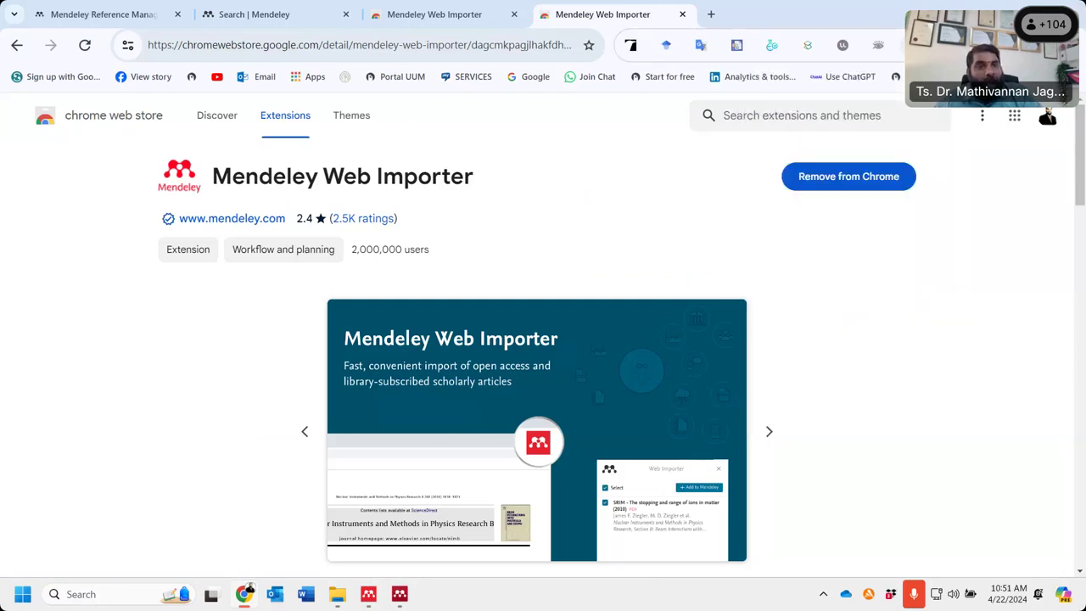
- Search the web for 'google scholar' and open the Google Scholar homepage
{"action": "left_click", "coordinate": [265, 45]}
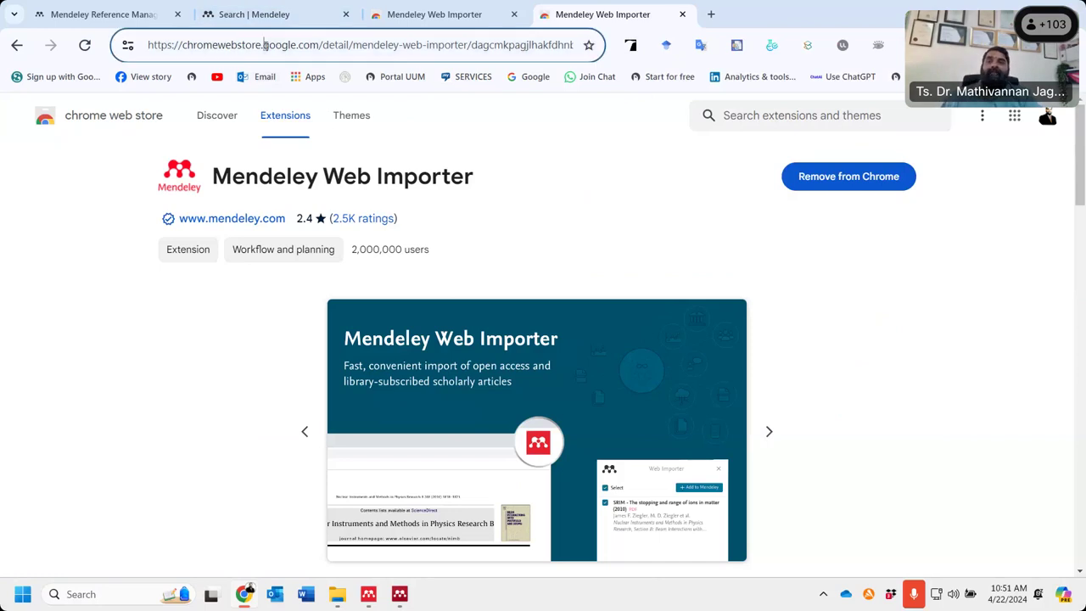
{"action": "type", "text": "googl"}
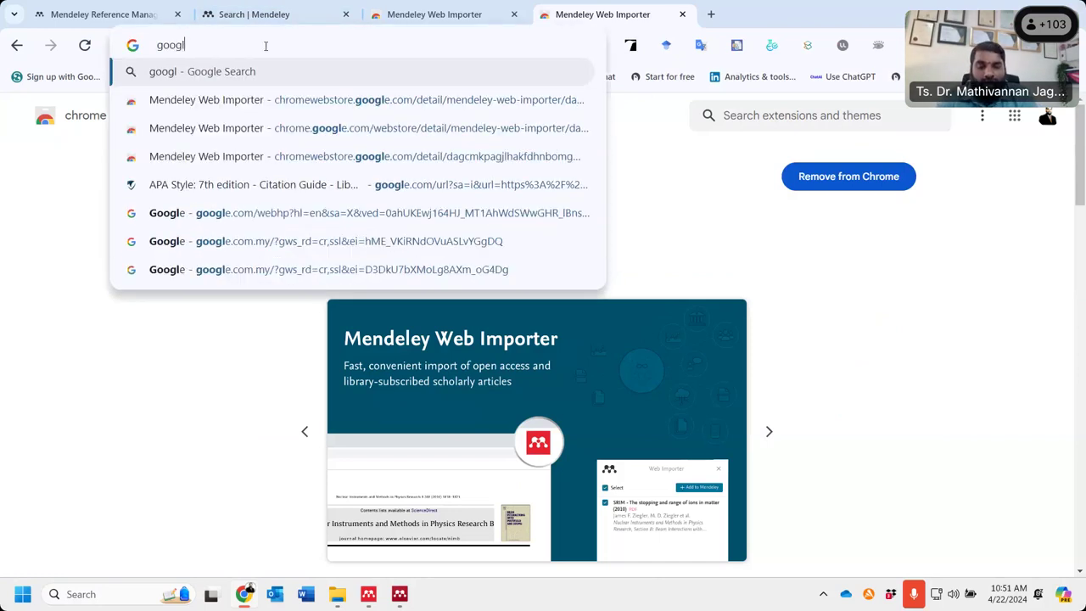
{"action": "type", "text": "e scholar"}
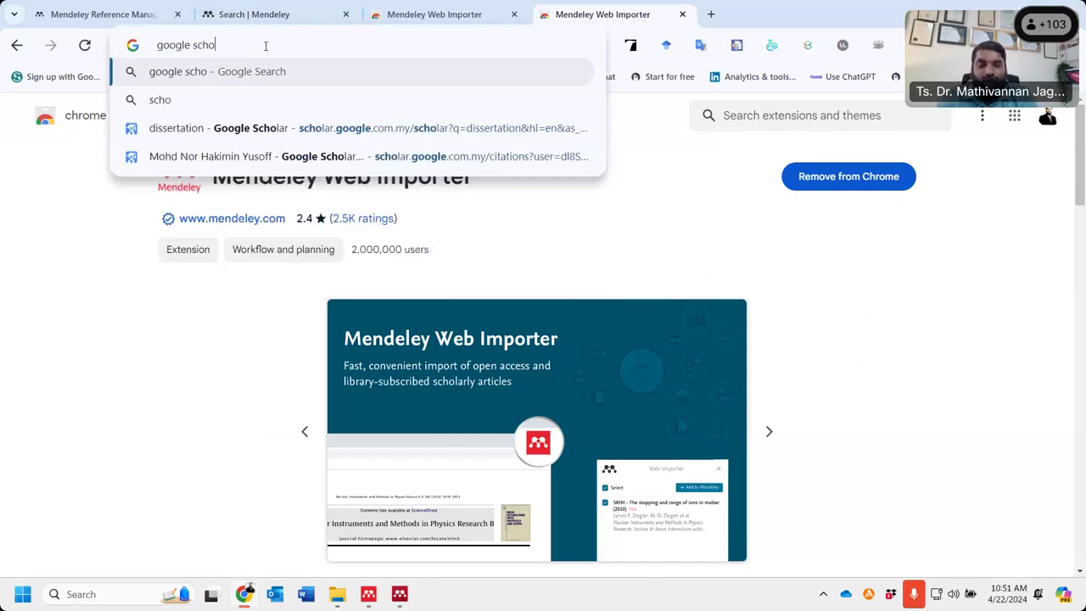
{"action": "key", "text": "Return"}
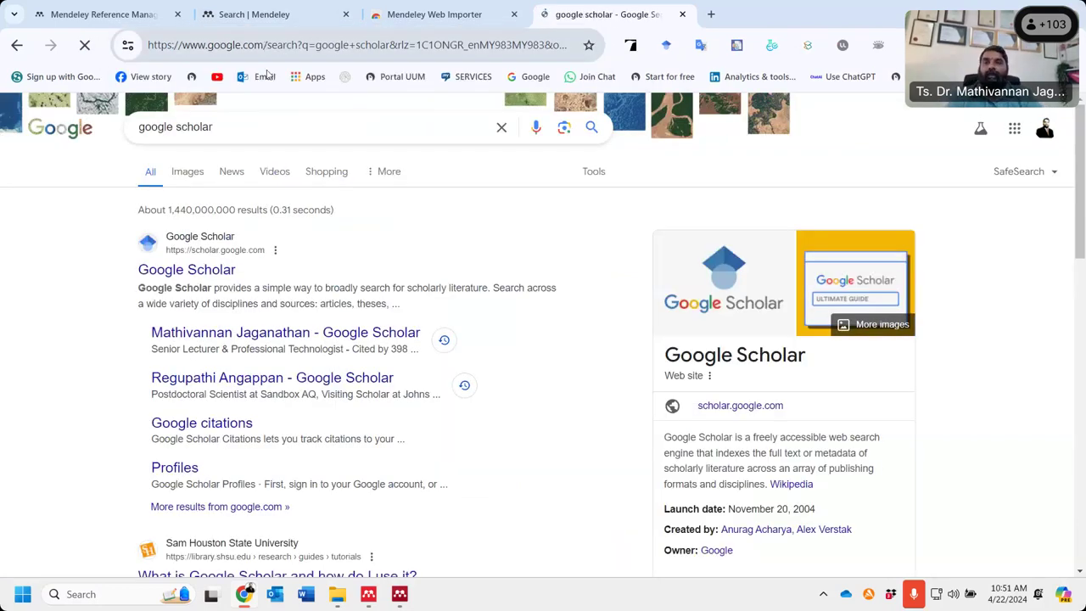
{"action": "left_click", "coordinate": [190, 322]}
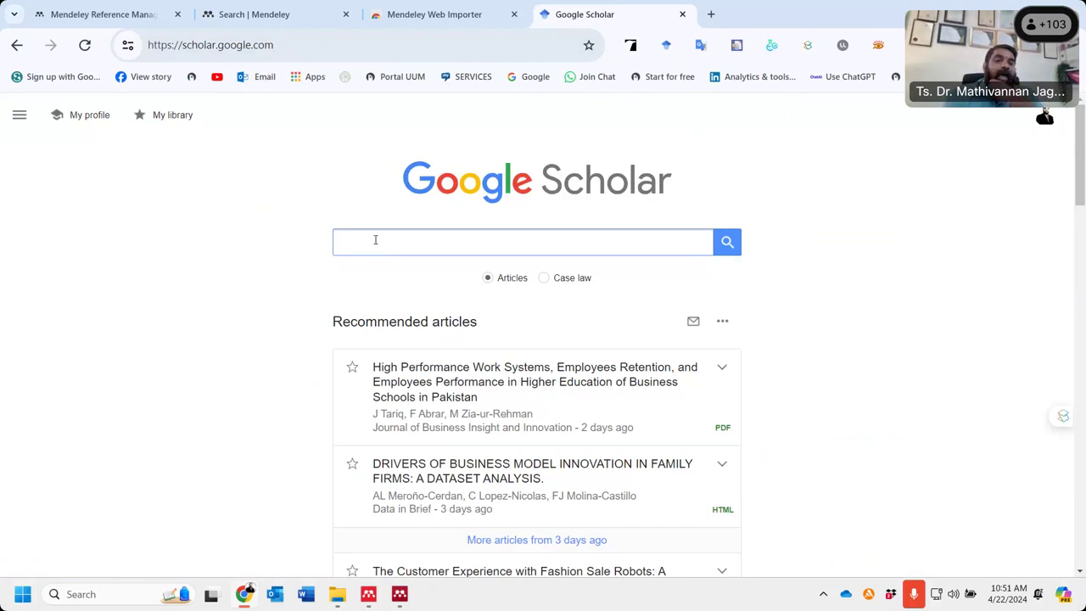
- Search Google Scholar for 'cloud computing'
{"action": "type", "text": "cloud"}
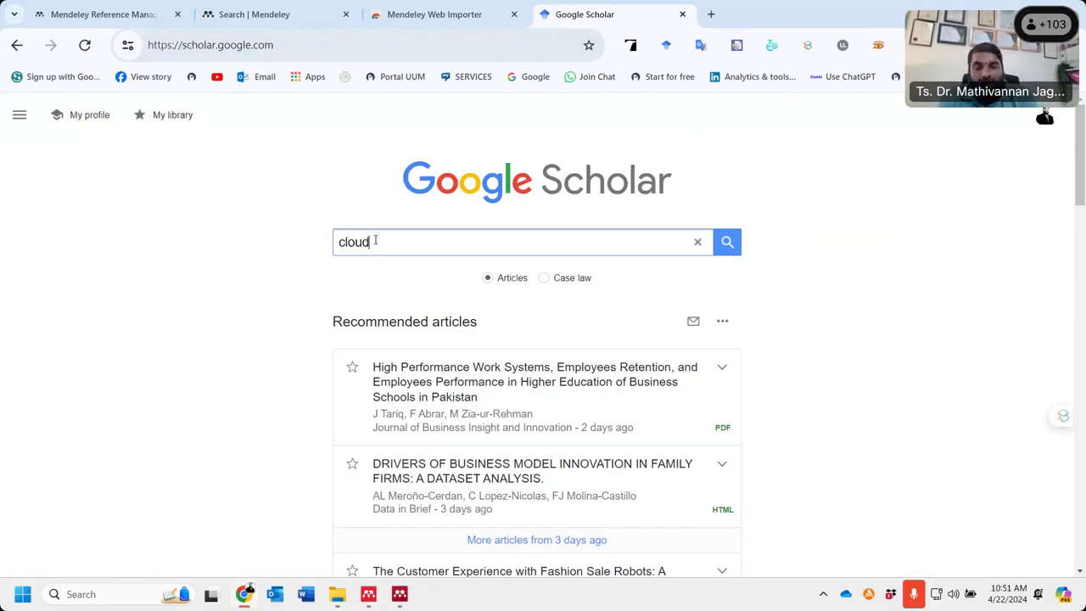
{"action": "type", "text": " comps"}
{"action": "key", "text": "BackSpace"}
{"action": "type", "text": "ut"}
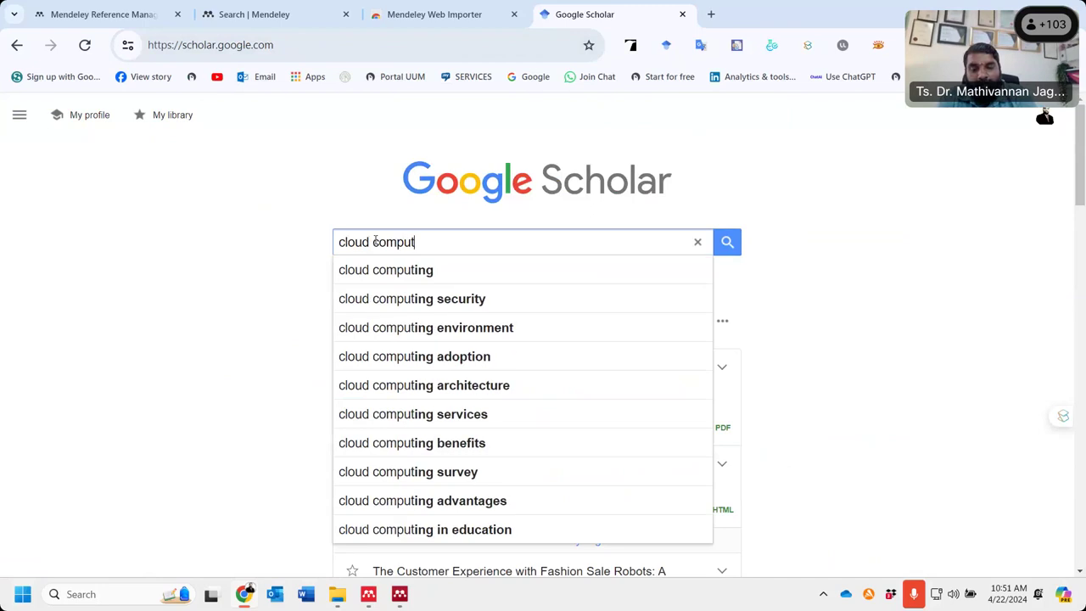
{"action": "type", "text": "ing \""}
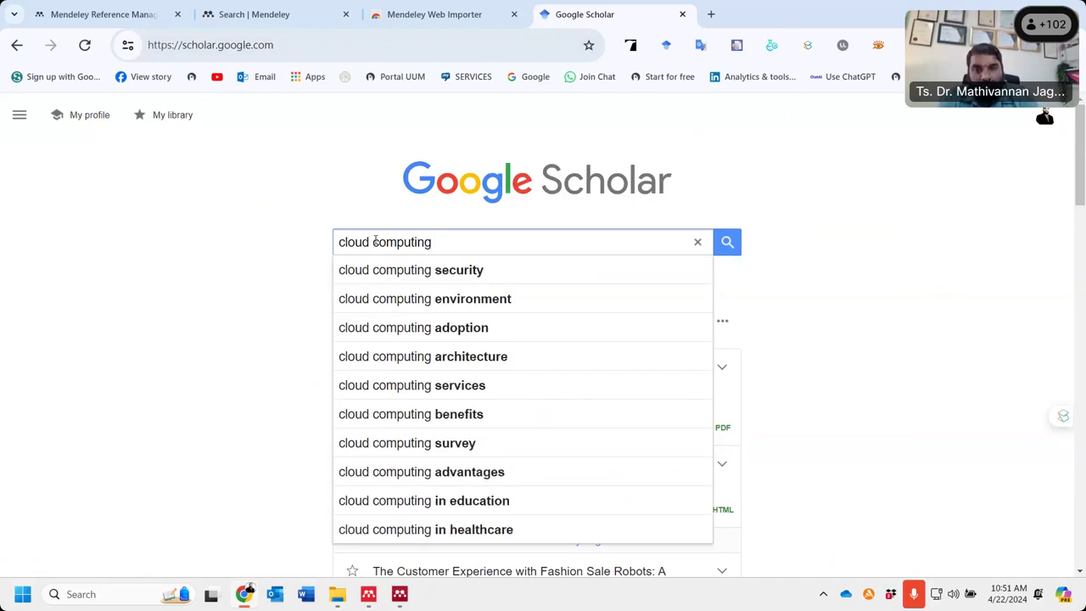
{"action": "key", "text": "Return"}
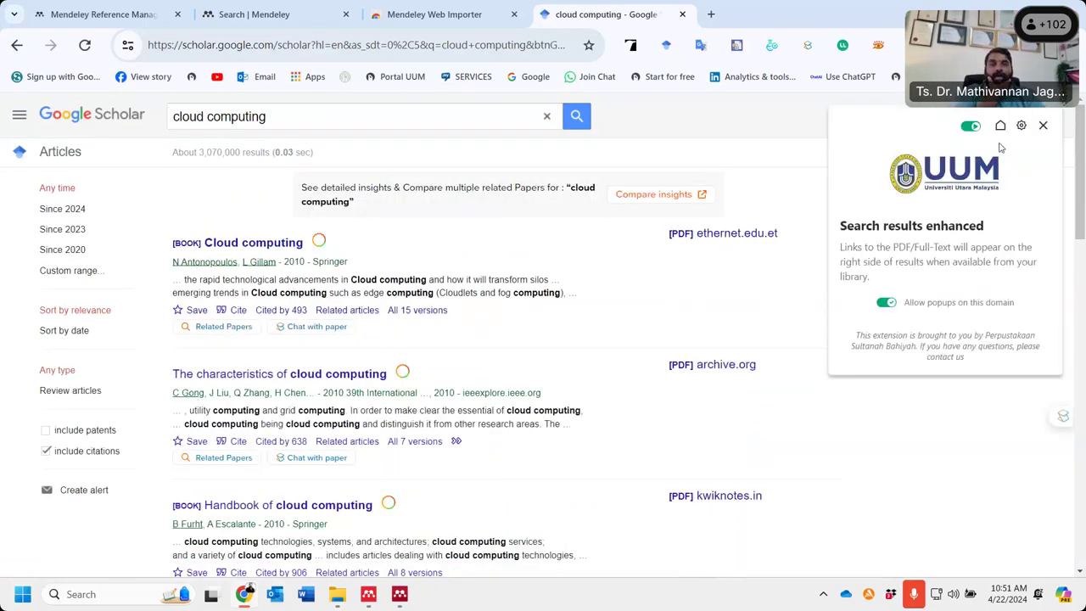
- Dismiss the university library popup and restore, then maximize, the Chrome window
{"action": "left_click", "coordinate": [1043, 128]}
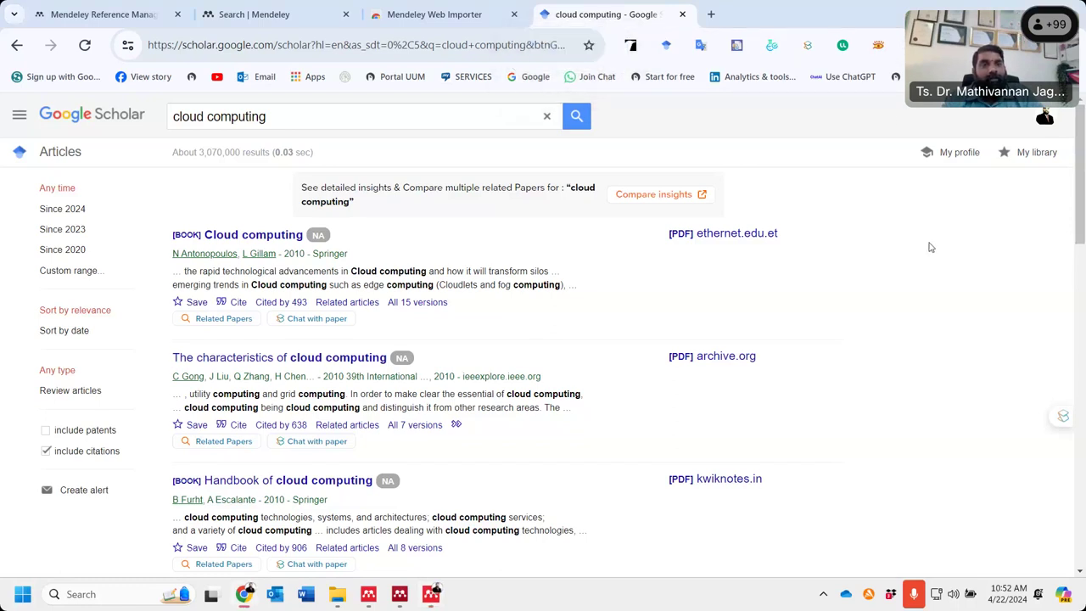
{"action": "double_click", "coordinate": [869, 12]}
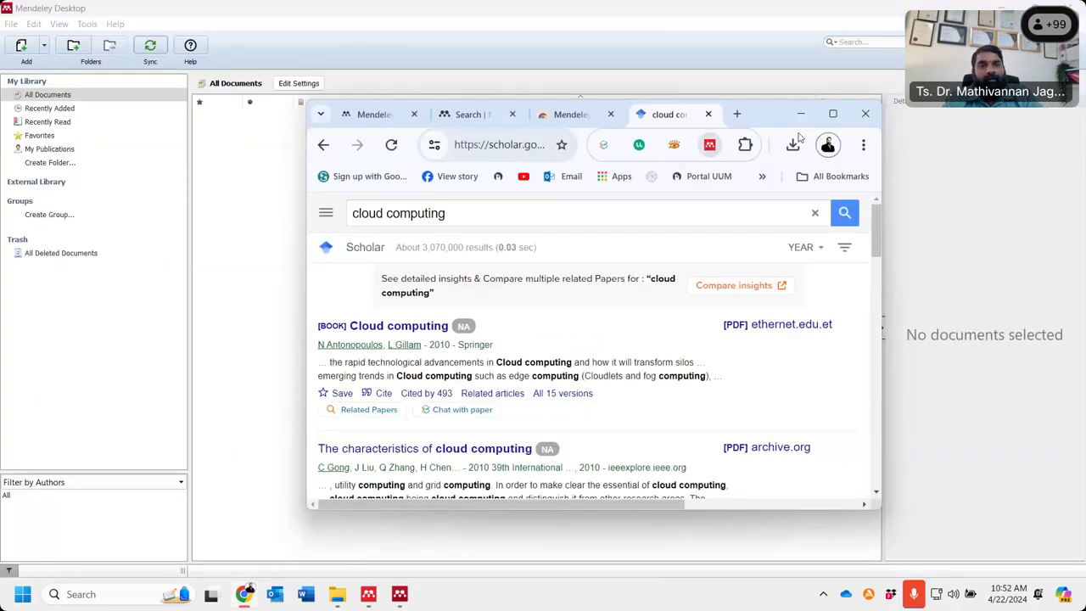
{"action": "left_click", "coordinate": [837, 111]}
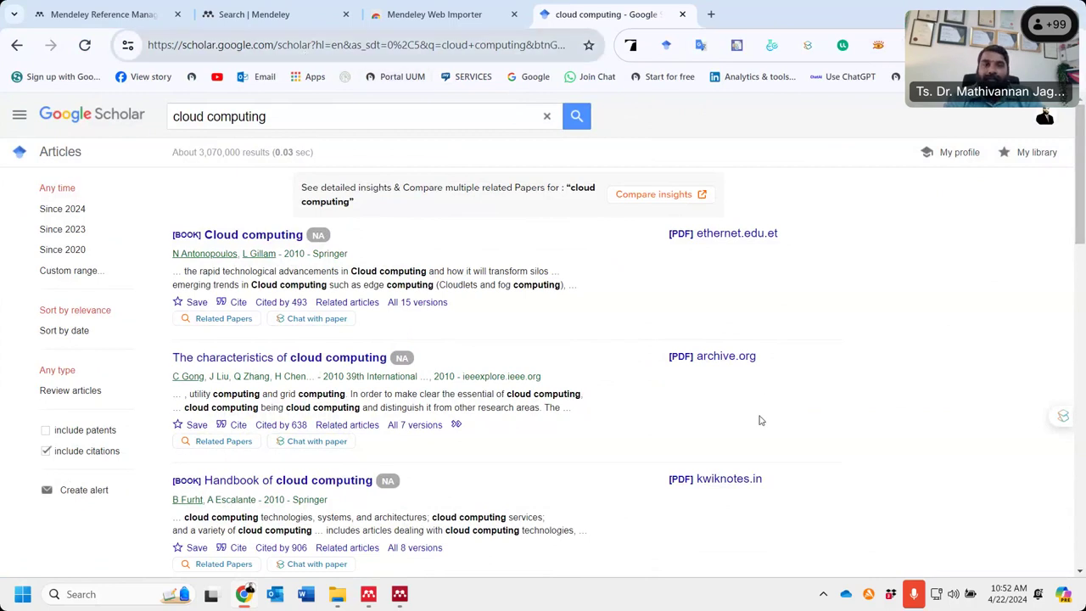
- Reload the Google Scholar cloud computing results page
{"action": "scroll", "coordinate": [755, 357], "scroll_direction": "down", "scroll_amount": 1}
{"action": "scroll", "coordinate": [755, 357], "scroll_direction": "down", "scroll_amount": 3}
{"action": "scroll", "coordinate": [725, 359], "scroll_direction": "up", "scroll_amount": 4}
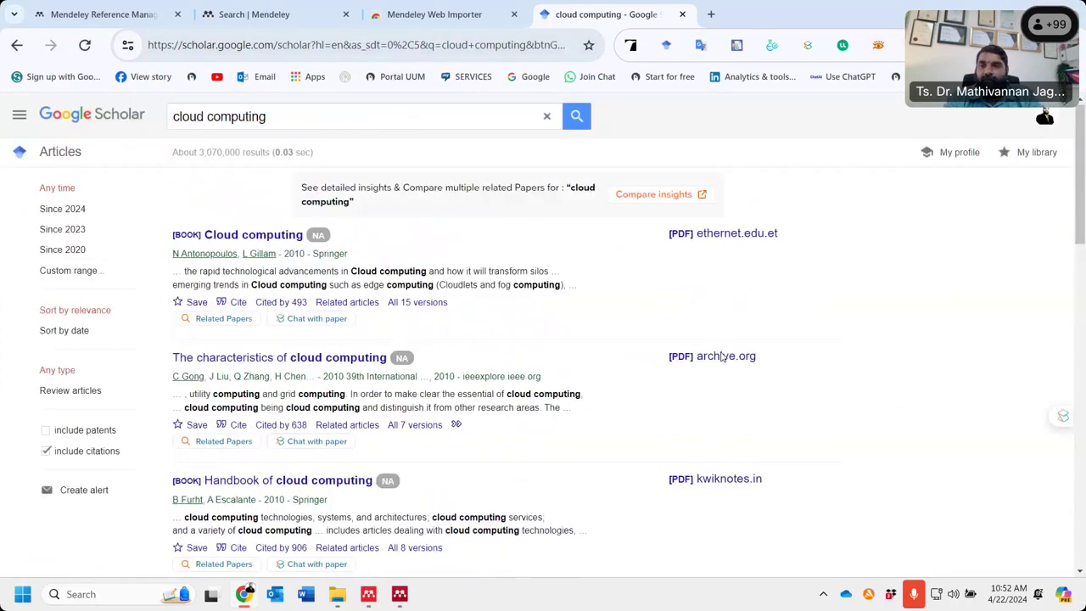
{"action": "left_click", "coordinate": [167, 44]}
{"action": "key", "text": "Return"}
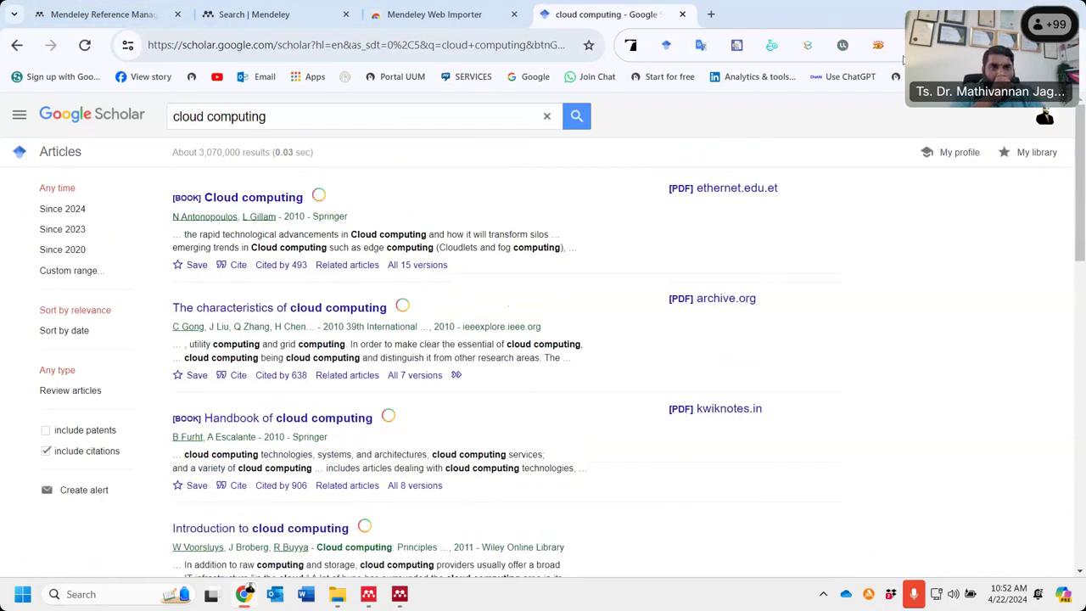
- Import the state-of-the-art research challenges, A view of cloud computing, and The characteristics of cloud computing papers
{"action": "left_click", "coordinate": [913, 44]}
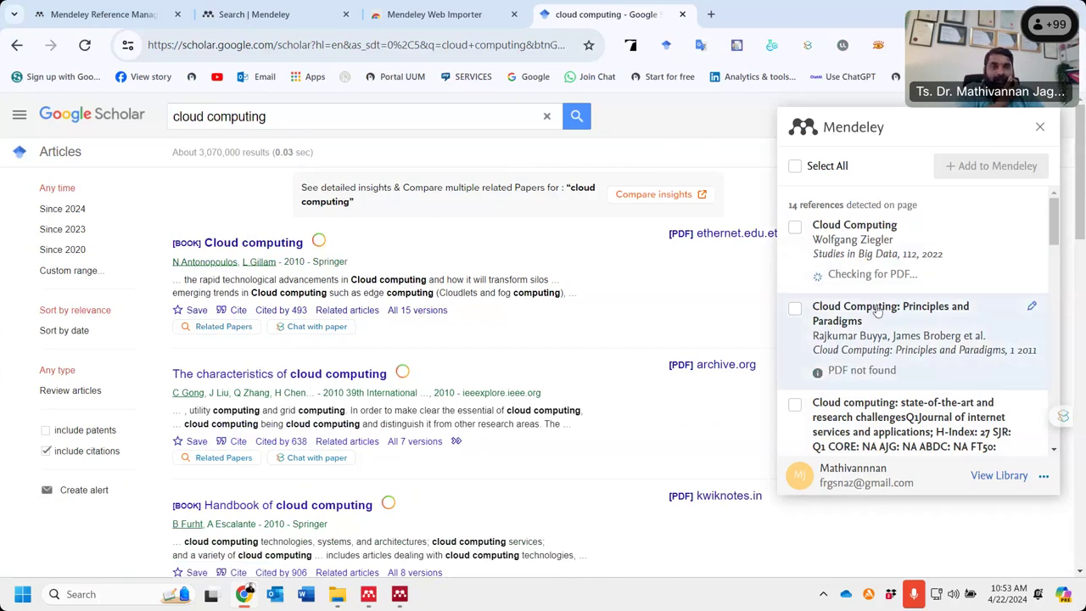
{"action": "scroll", "coordinate": [904, 371], "scroll_direction": "down", "scroll_amount": 1}
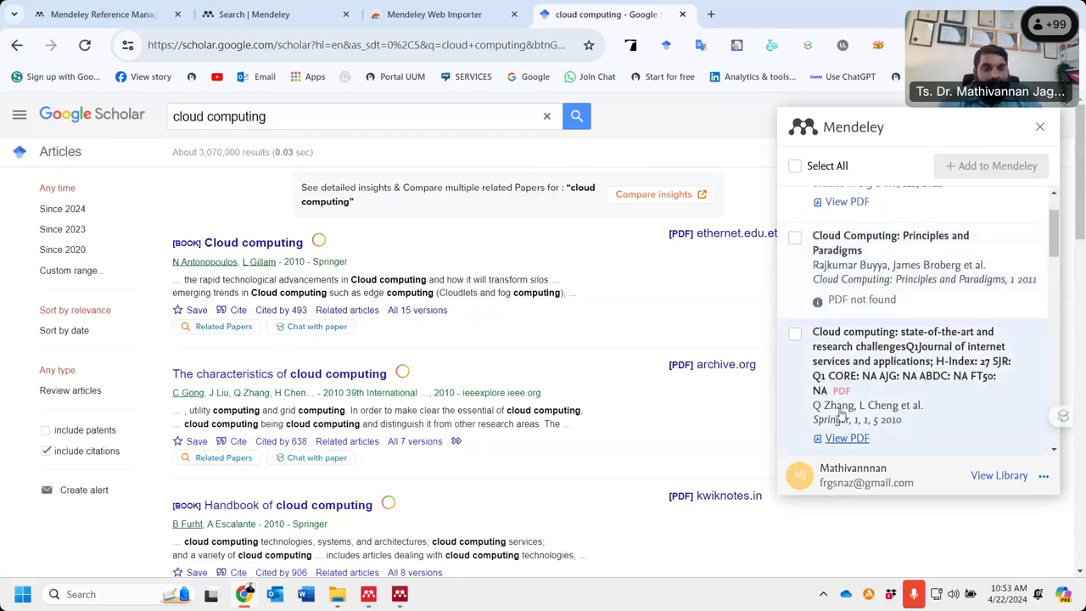
{"action": "left_click", "coordinate": [794, 333]}
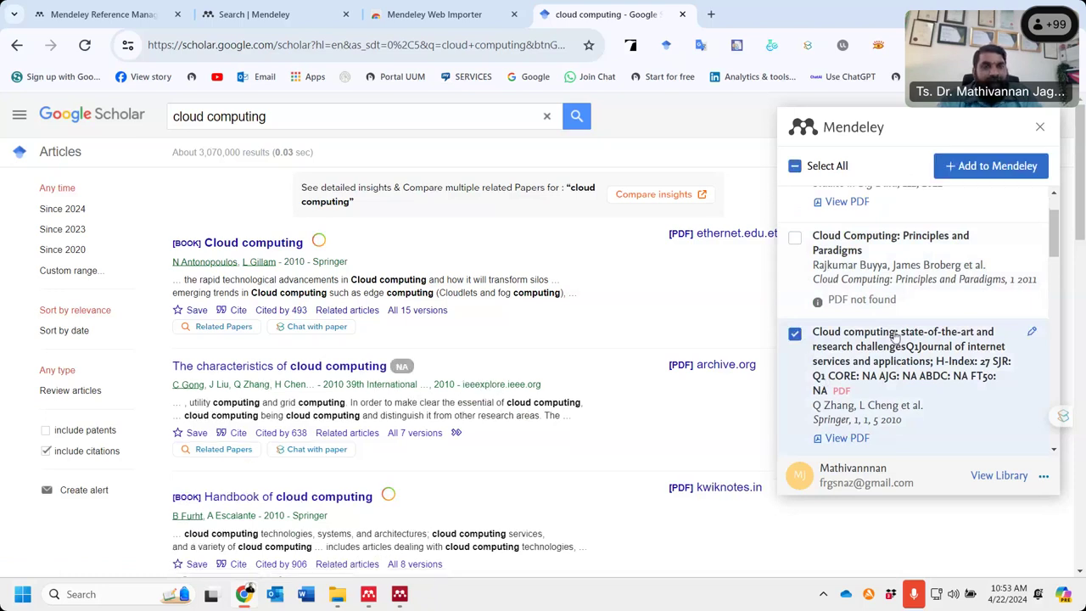
{"action": "scroll", "coordinate": [895, 337], "scroll_direction": "down", "scroll_amount": 3}
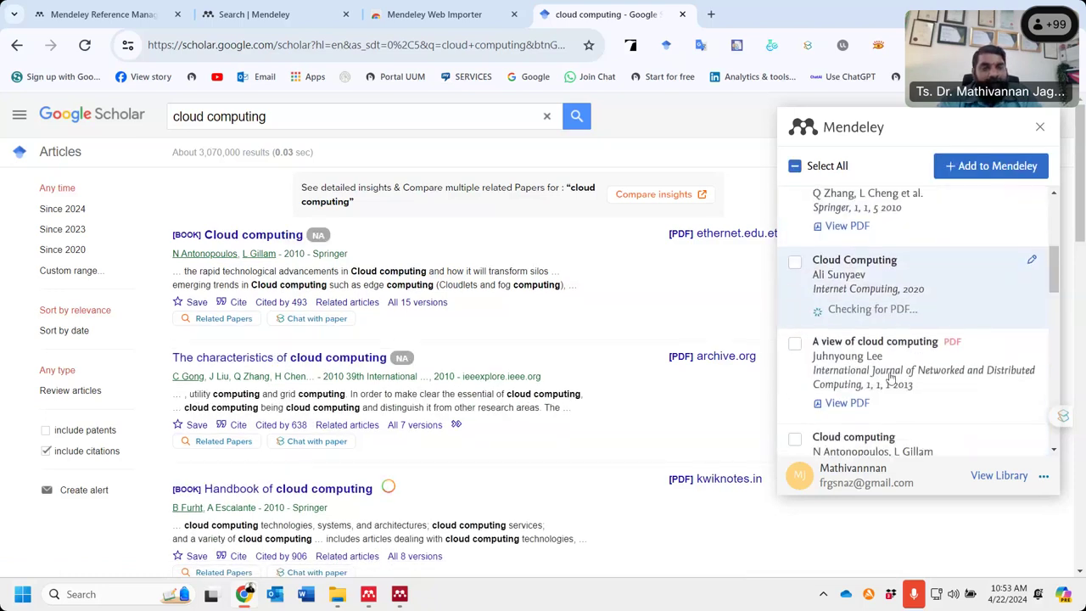
{"action": "scroll", "coordinate": [891, 379], "scroll_direction": "down", "scroll_amount": 1}
{"action": "left_click", "coordinate": [794, 273]}
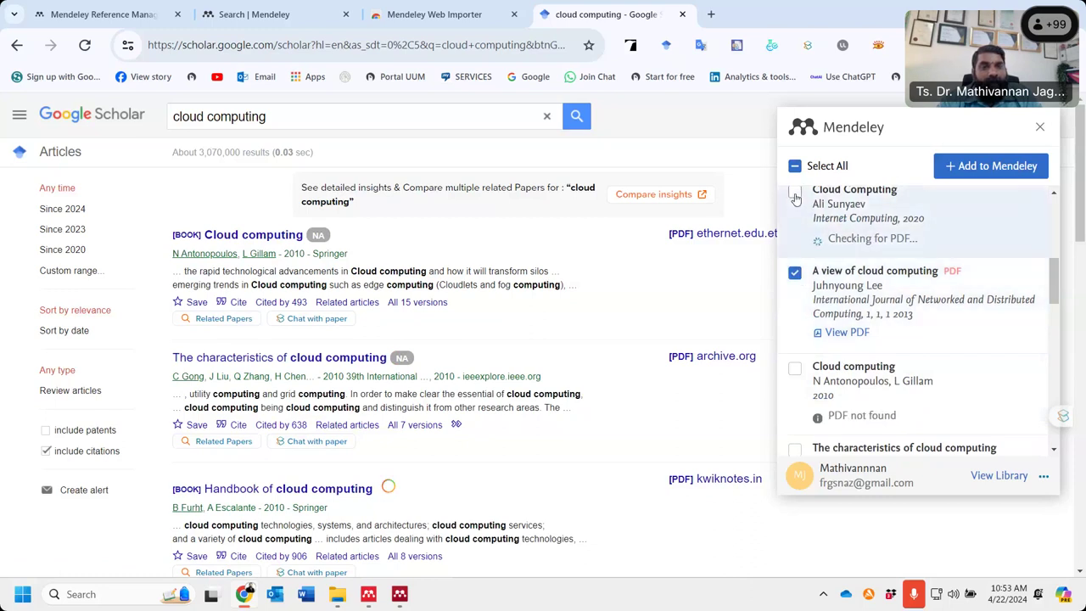
{"action": "scroll", "coordinate": [812, 255], "scroll_direction": "down", "scroll_amount": 2}
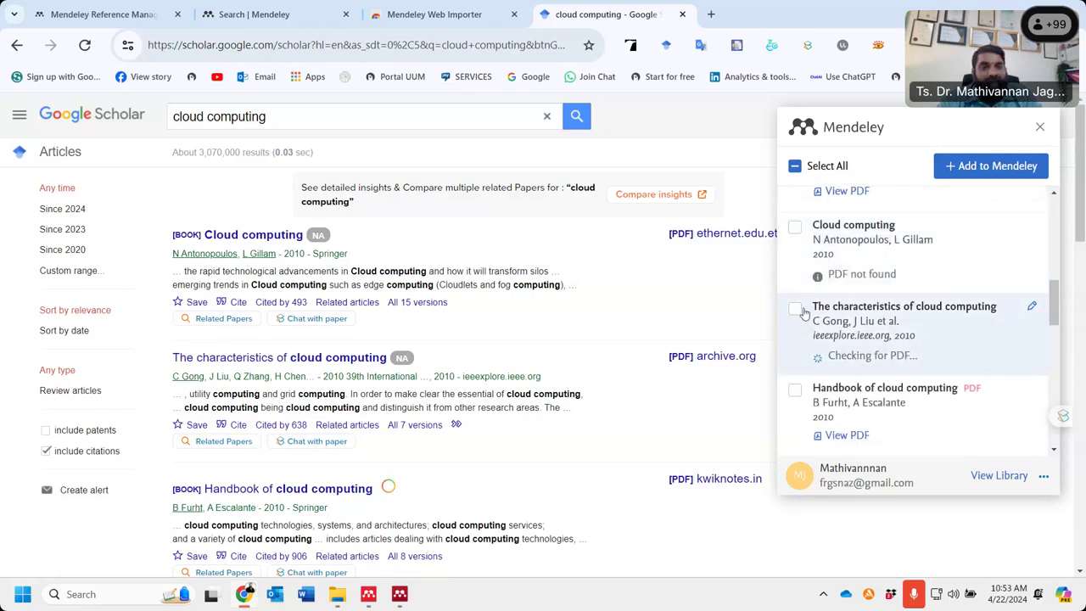
{"action": "left_click", "coordinate": [797, 311]}
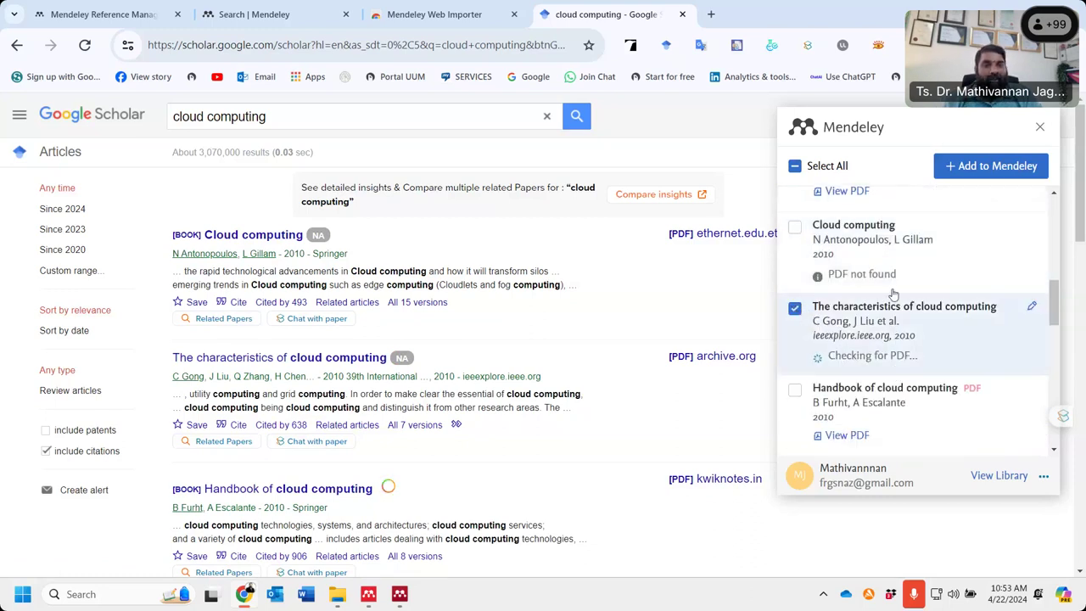
{"action": "scroll", "coordinate": [893, 292], "scroll_direction": "down", "scroll_amount": 3}
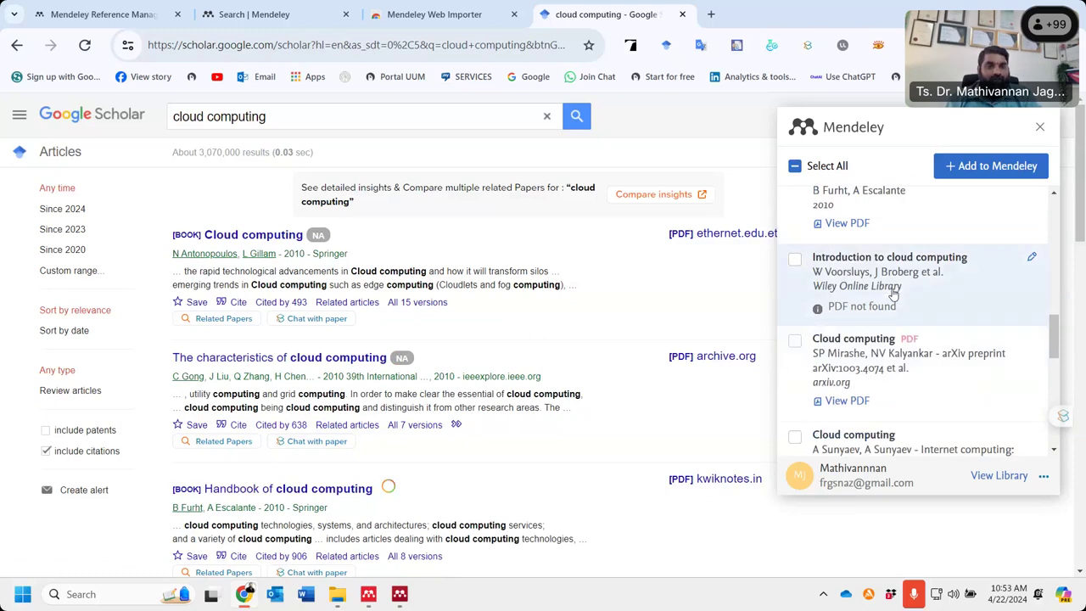
{"action": "left_click", "coordinate": [977, 166]}
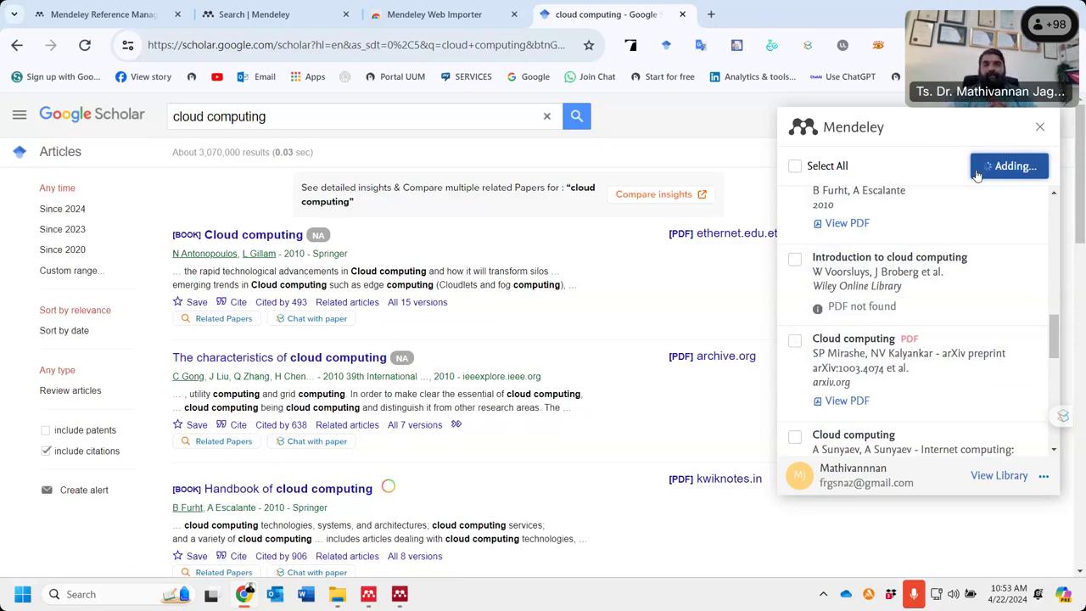
{"action": "left_click", "coordinate": [399, 594]}
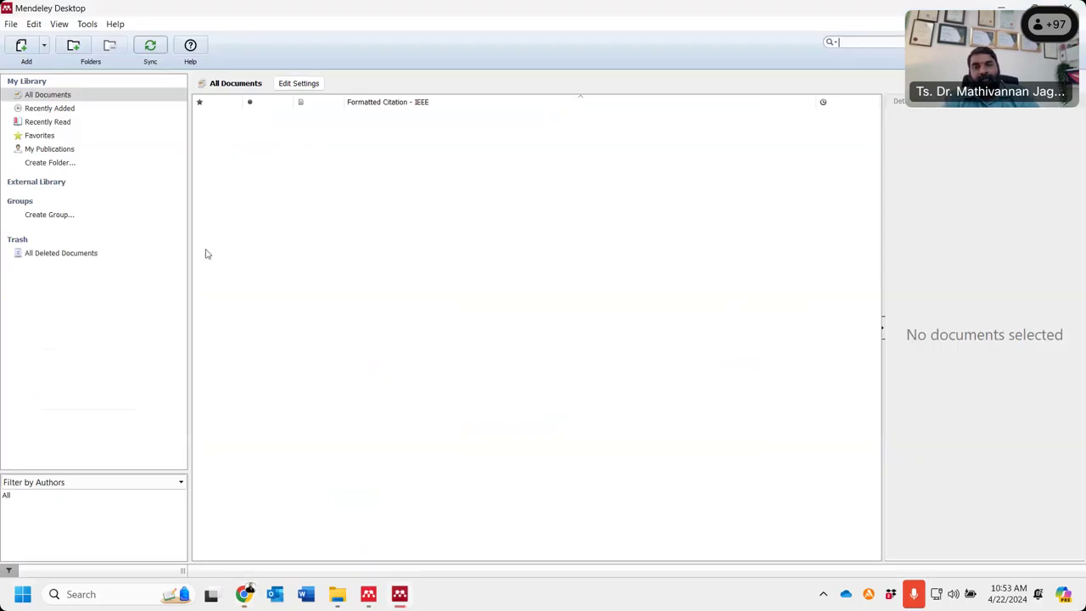
- Sync the Mendeley Desktop library so the imported cloud computing papers appear
{"action": "left_click", "coordinate": [150, 51]}
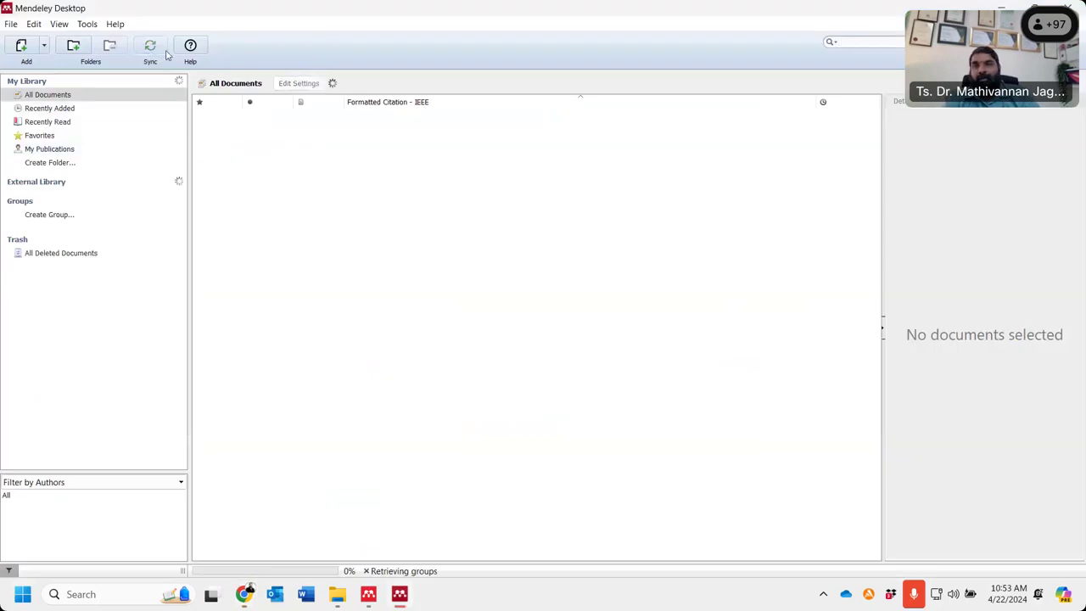
{"action": "left_click", "coordinate": [366, 597]}
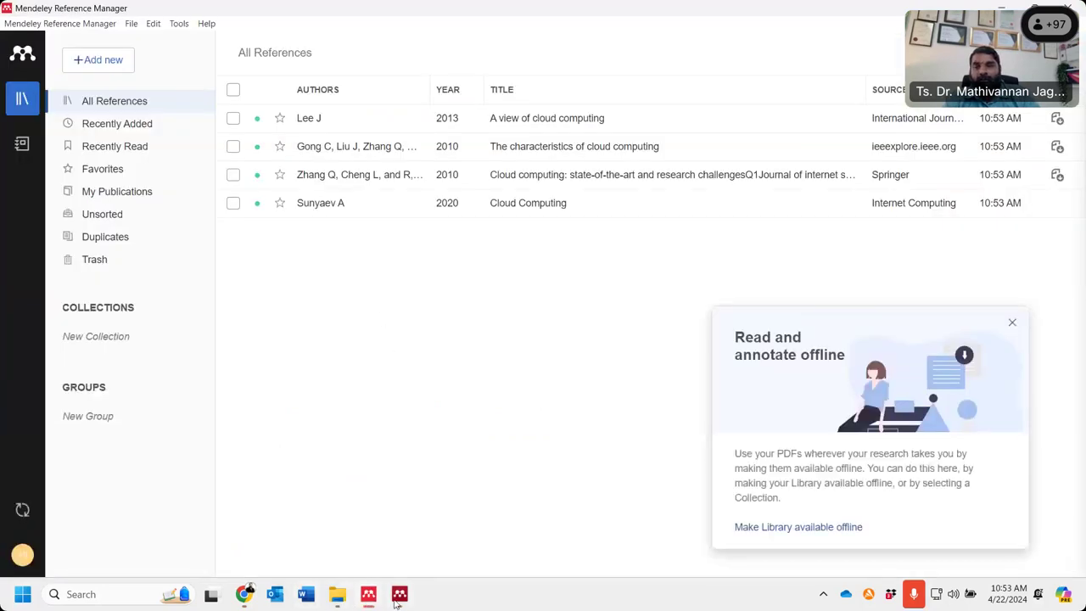
{"action": "left_click", "coordinate": [399, 595]}
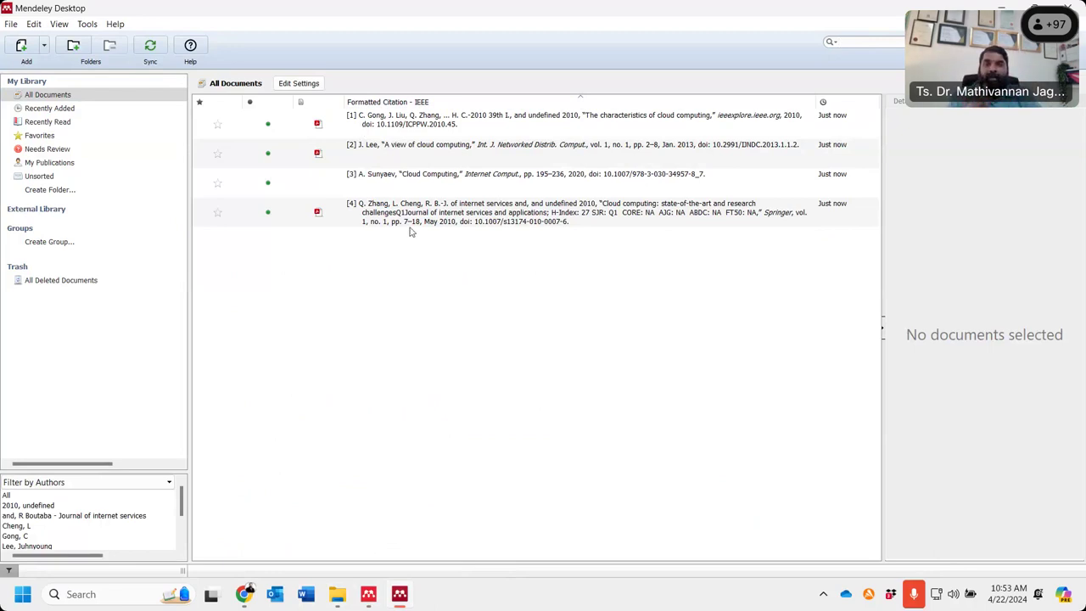
- Check the entries in Reference Manager, then switch to Chrome's Search | Mendeley tab
{"action": "left_click", "coordinate": [374, 598]}
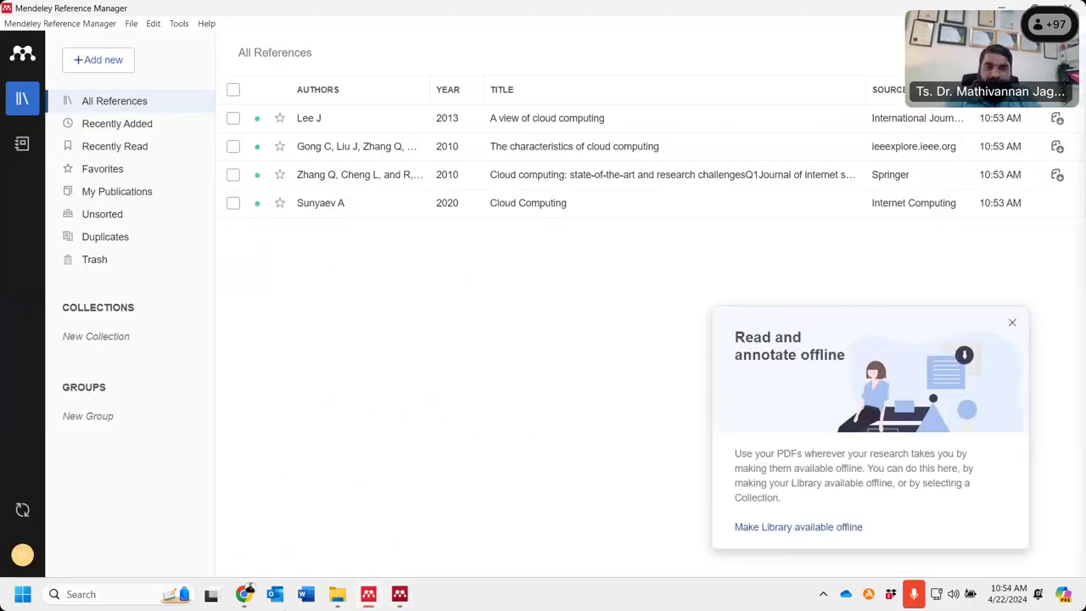
{"action": "left_click", "coordinate": [245, 594]}
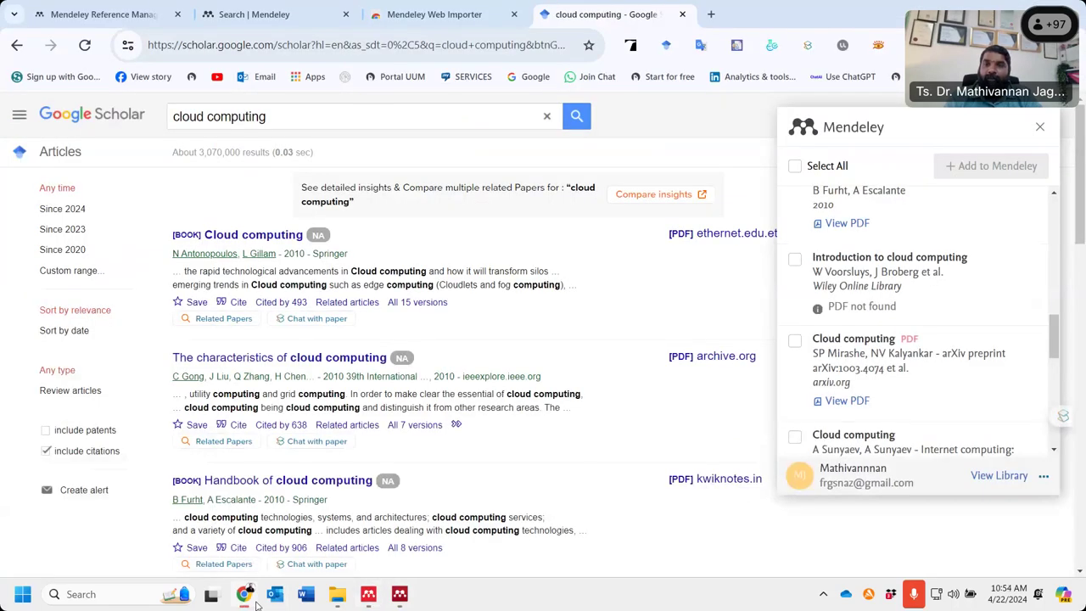
{"action": "left_click", "coordinate": [255, 14]}
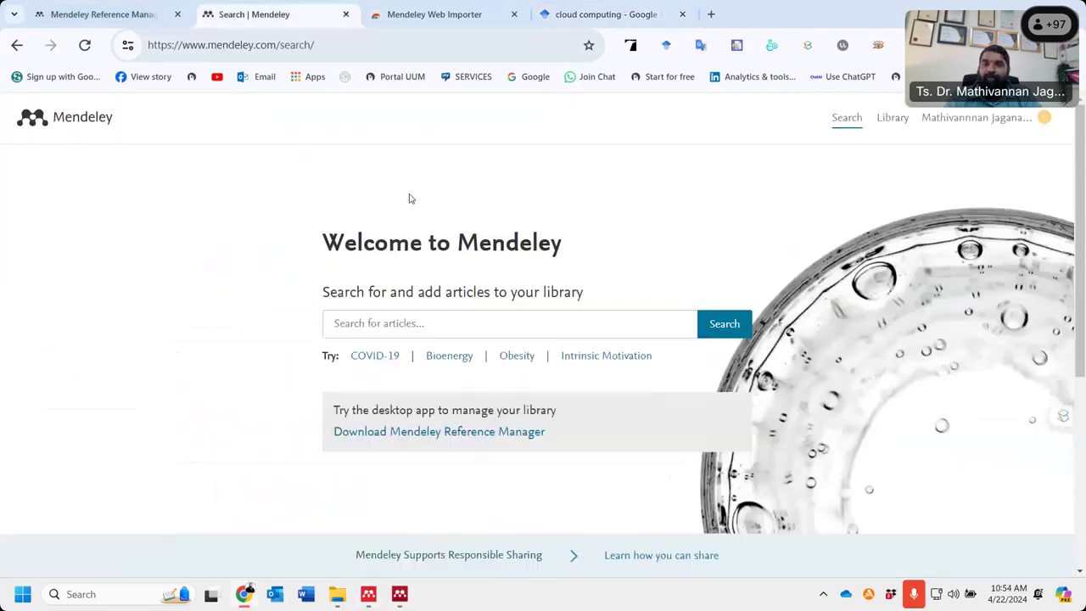
- Open the online Mendeley library listing four references, then return to Mendeley Desktop
{"action": "left_click", "coordinate": [882, 123]}
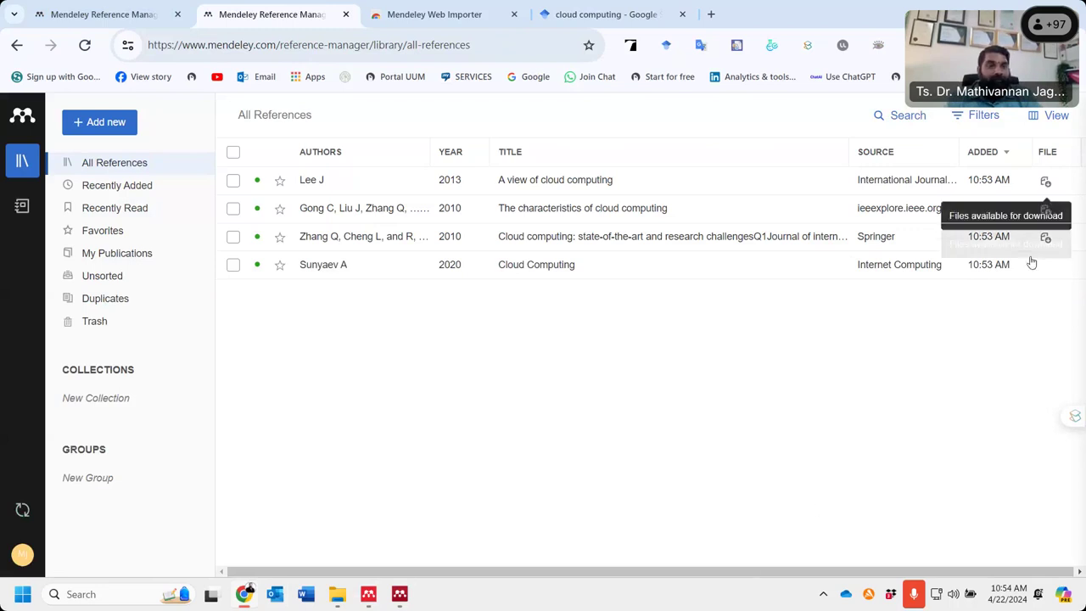
{"action": "left_click", "coordinate": [400, 594]}
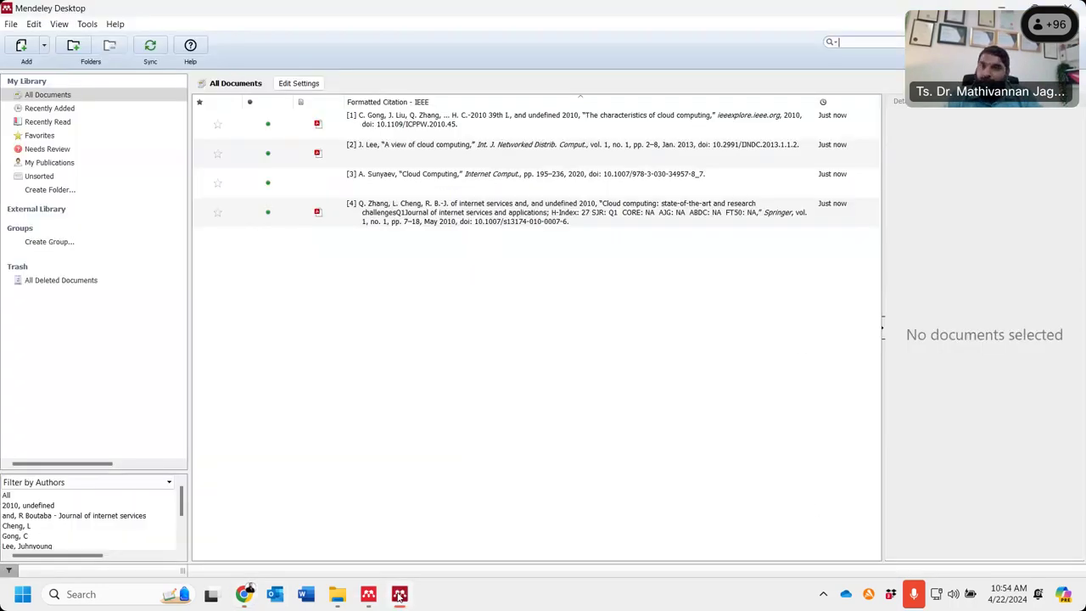
- Open and close the PDF of The characteristics of cloud computing, then return to Chrome
{"action": "double_click", "coordinate": [393, 125]}
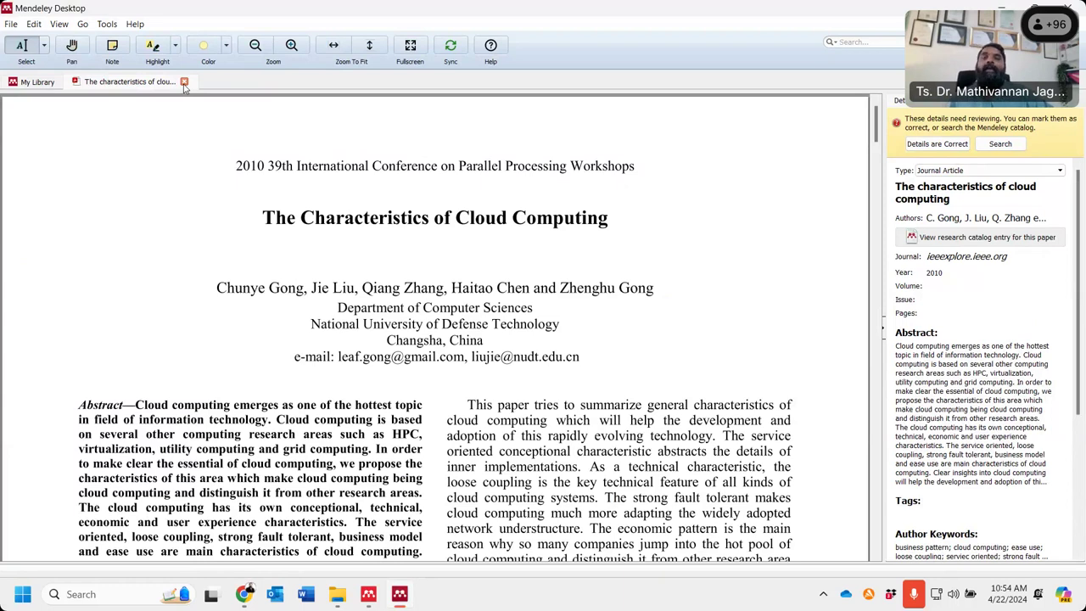
{"action": "left_click", "coordinate": [185, 81]}
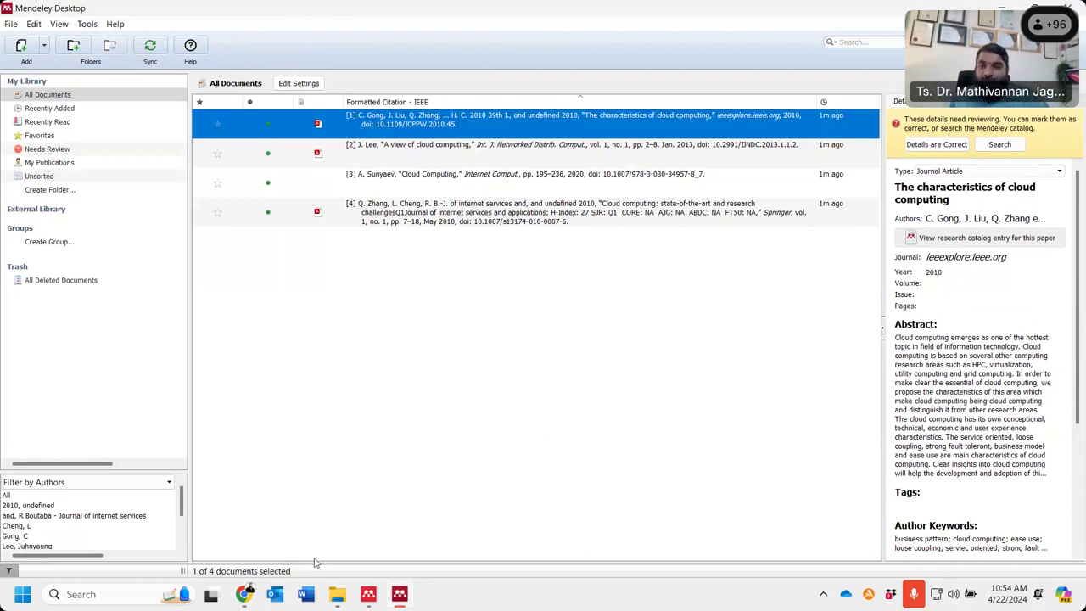
{"action": "left_click", "coordinate": [249, 597]}
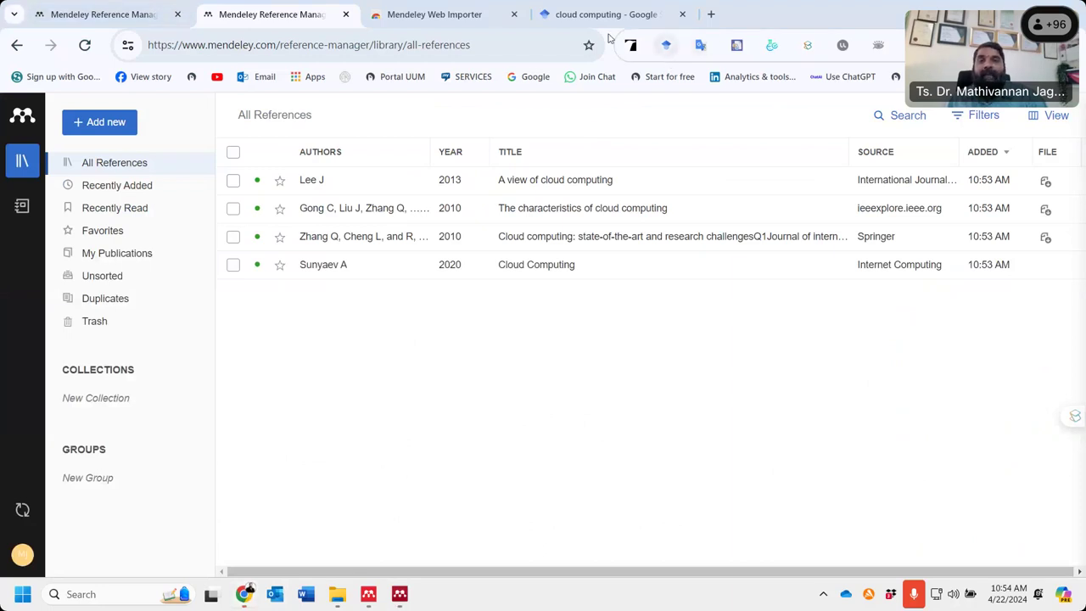
- Filter the Scholar cloud computing results to Since 2024 and show the importer's 10 references
{"action": "left_click", "coordinate": [389, 21]}
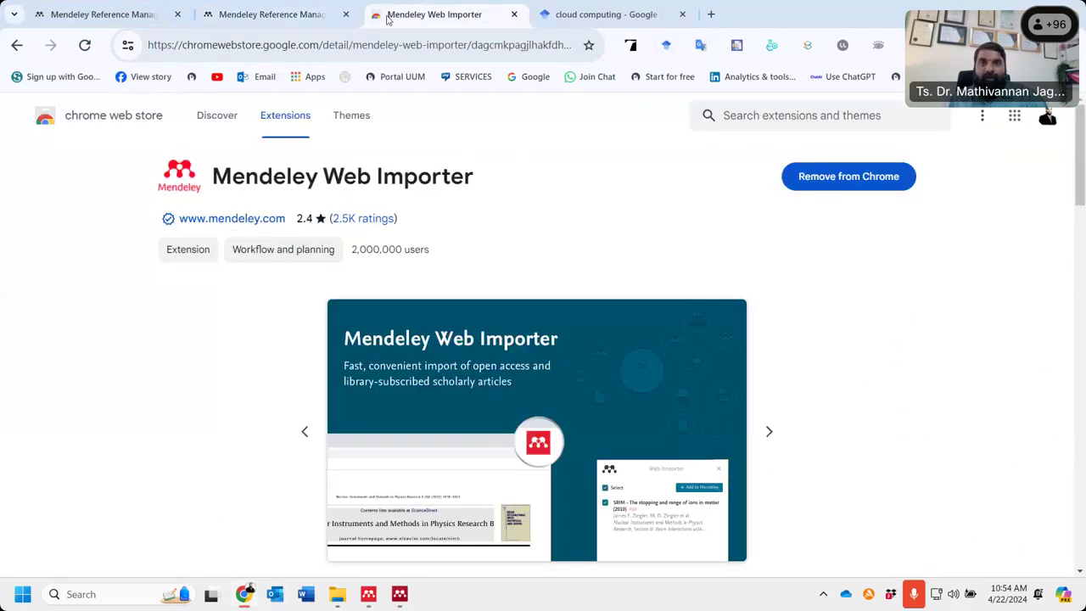
{"action": "left_click_drag", "start_coordinate": [388, 14], "coordinate": [110, 284]}
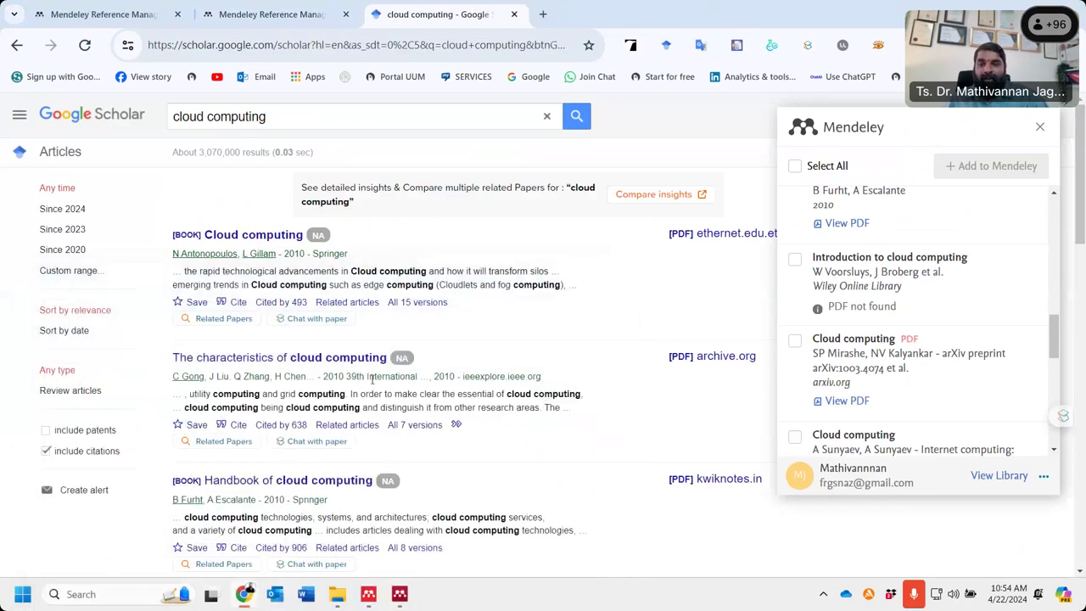
{"action": "scroll", "coordinate": [372, 380], "scroll_direction": "down", "scroll_amount": 3}
{"action": "scroll", "coordinate": [371, 380], "scroll_direction": "up", "scroll_amount": 3}
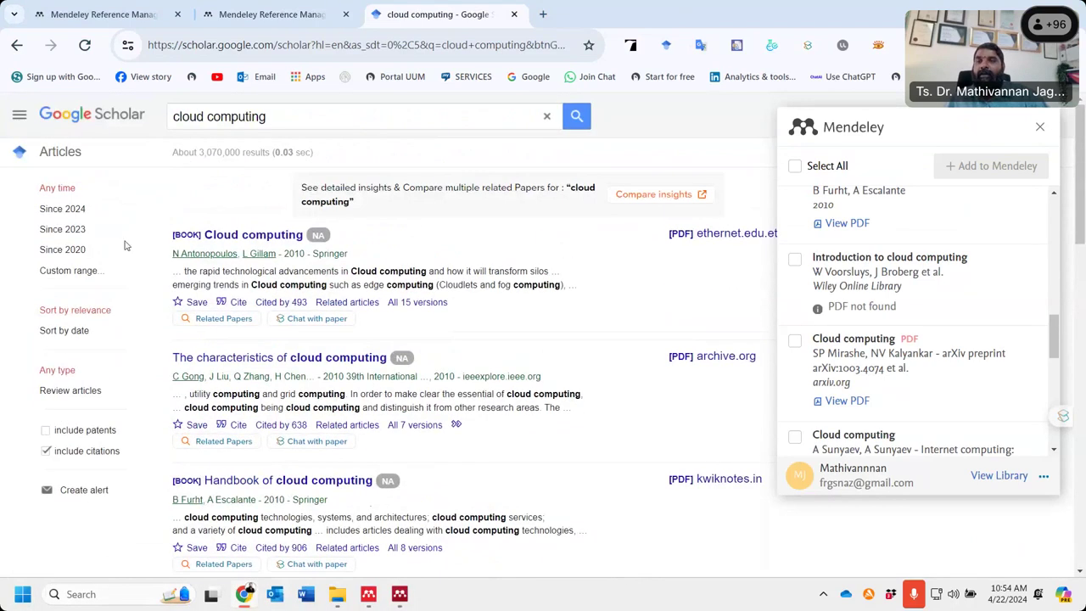
{"action": "left_click", "coordinate": [72, 212]}
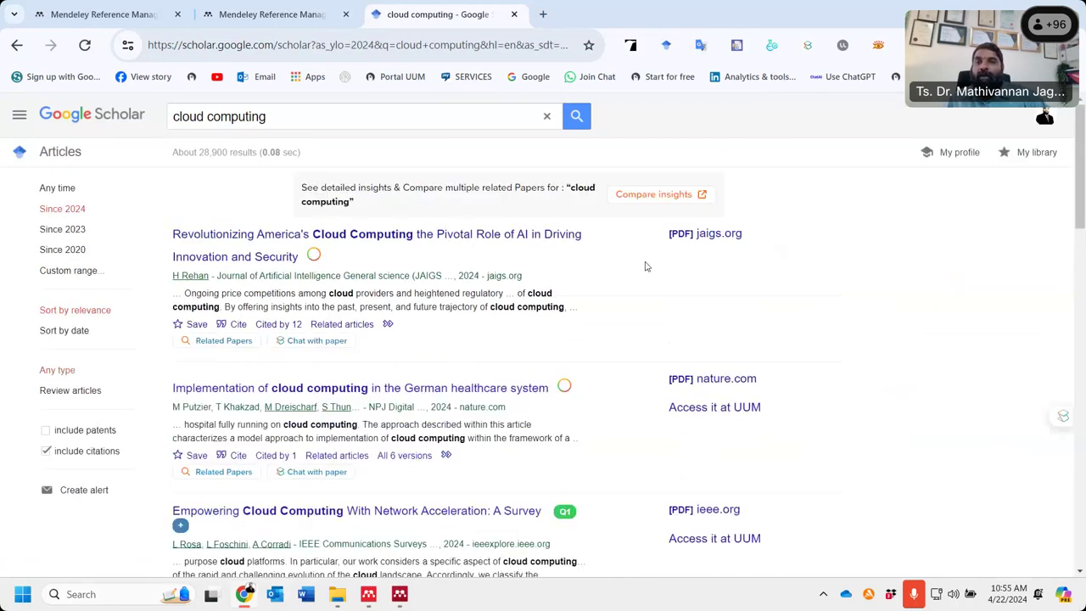
{"action": "left_click", "coordinate": [1044, 44]}
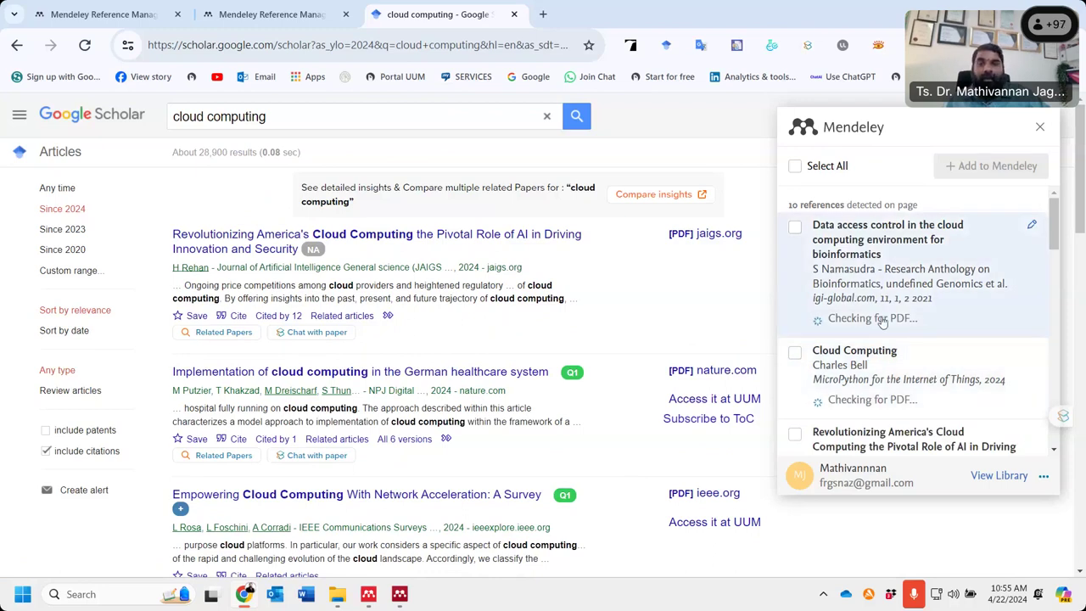
{"action": "left_click", "coordinate": [400, 596]}
{"action": "left_click", "coordinate": [417, 175]}
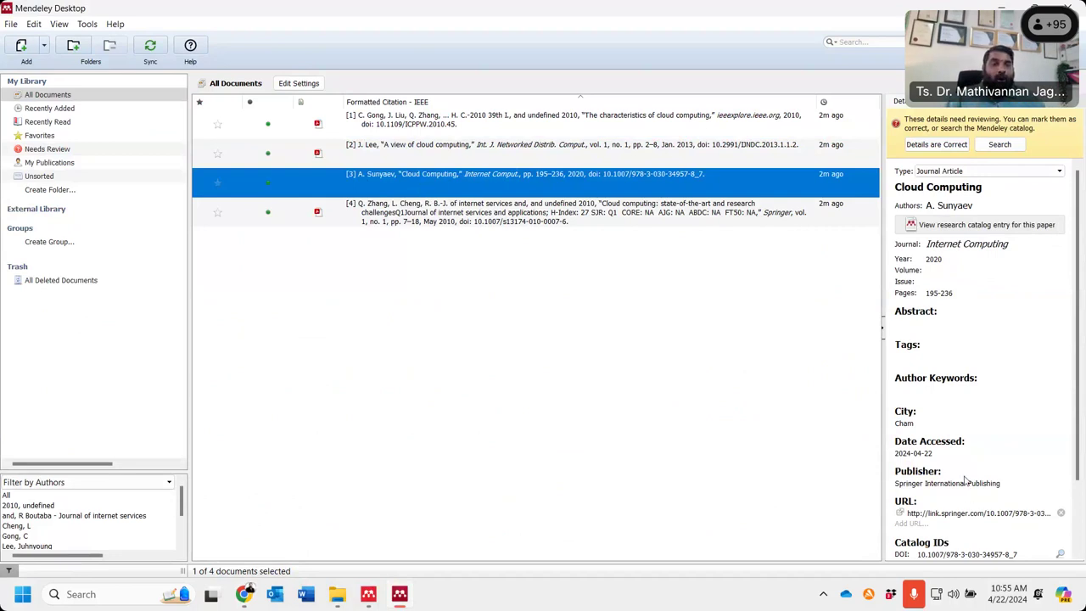
{"action": "scroll", "coordinate": [959, 467], "scroll_direction": "down", "scroll_amount": 2}
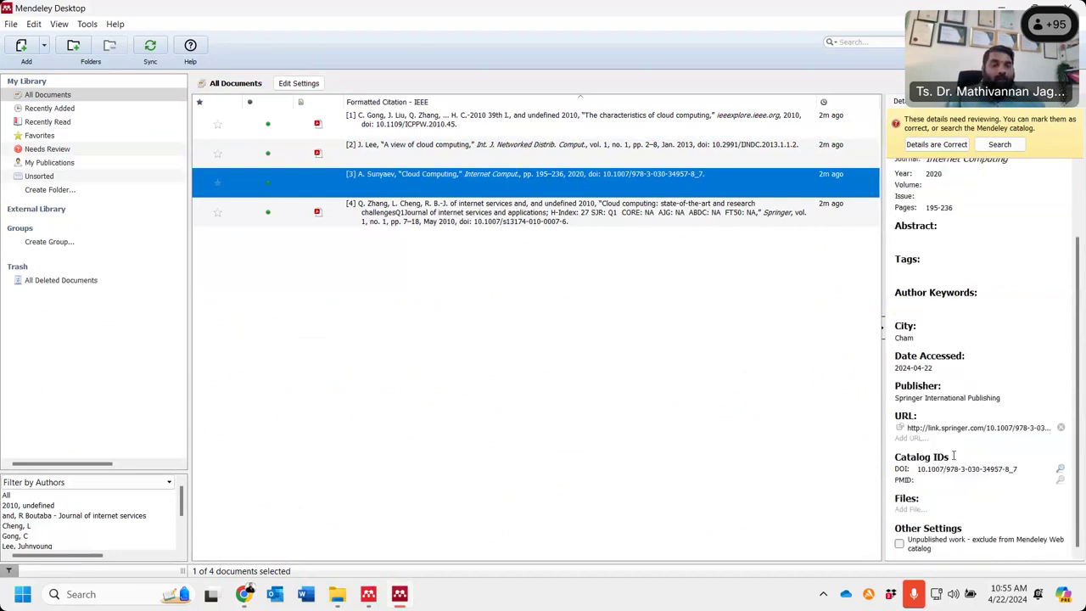
{"action": "left_click", "coordinate": [915, 507]}
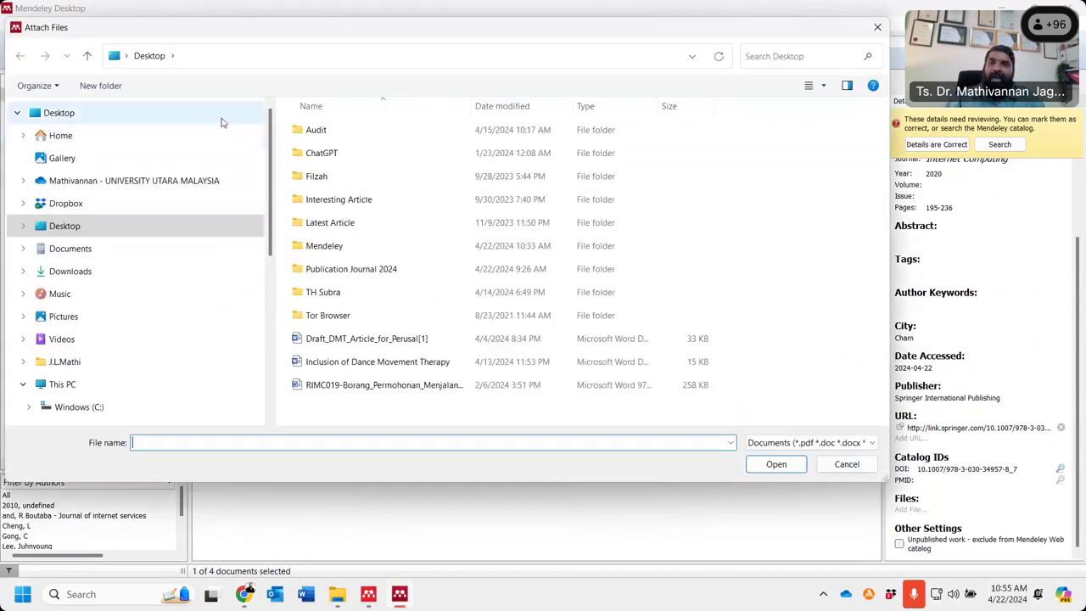
{"action": "left_click", "coordinate": [852, 465]}
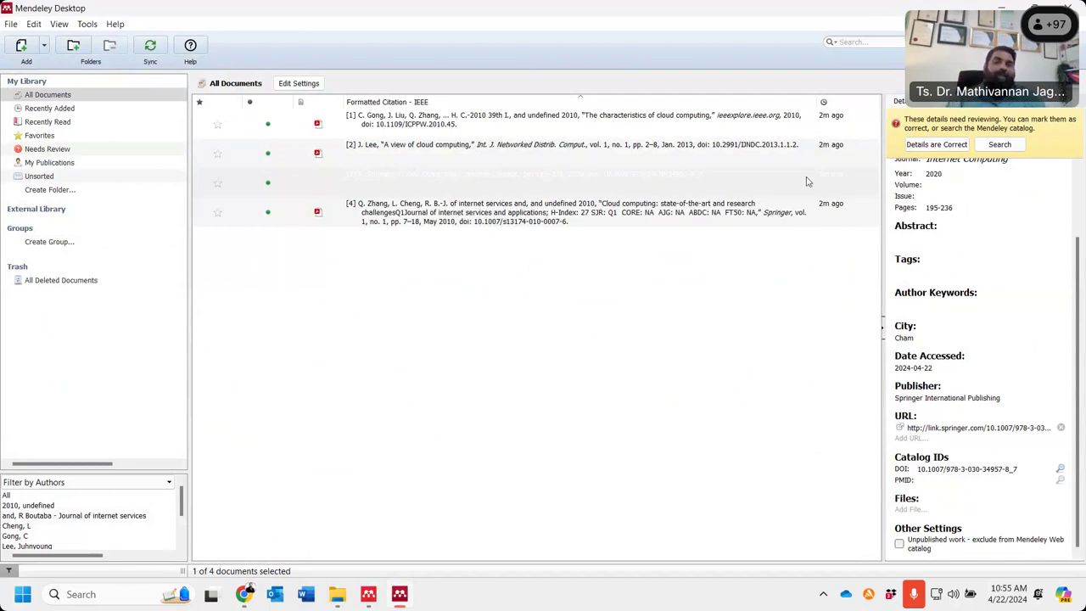
{"action": "left_click", "coordinate": [245, 596]}
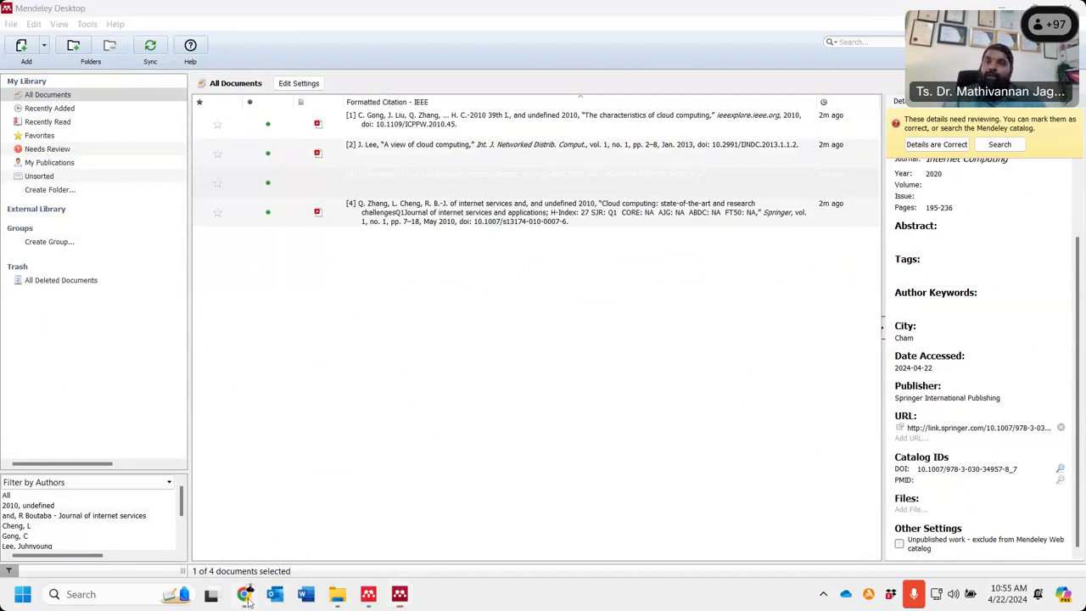
- Go to the ScienceDirect website
{"action": "left_click", "coordinate": [324, 44]}
{"action": "type", "text": "scien"}
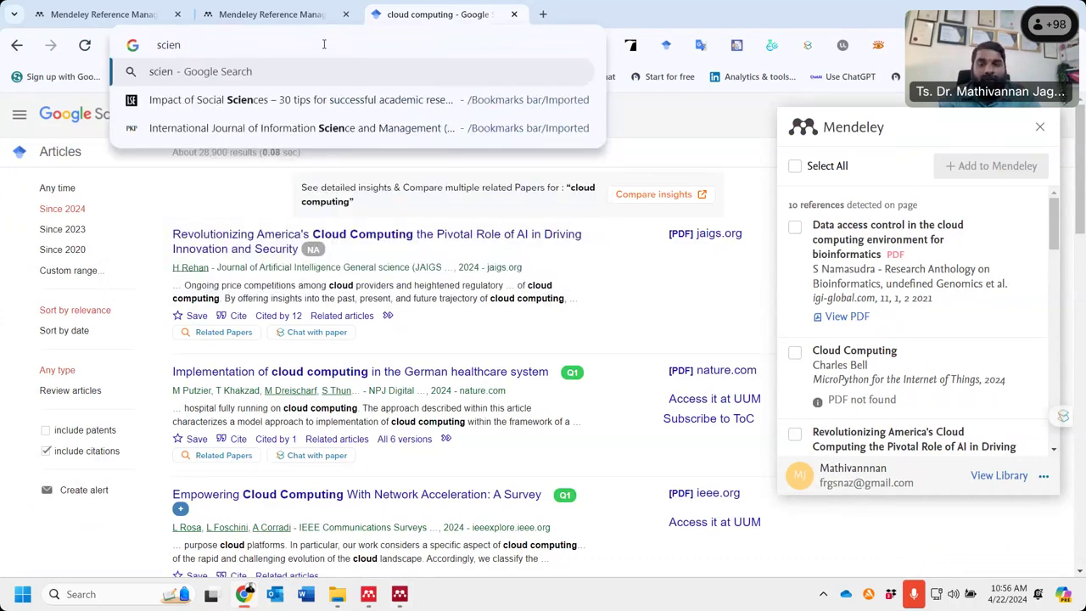
{"action": "type", "text": "cedirect"}
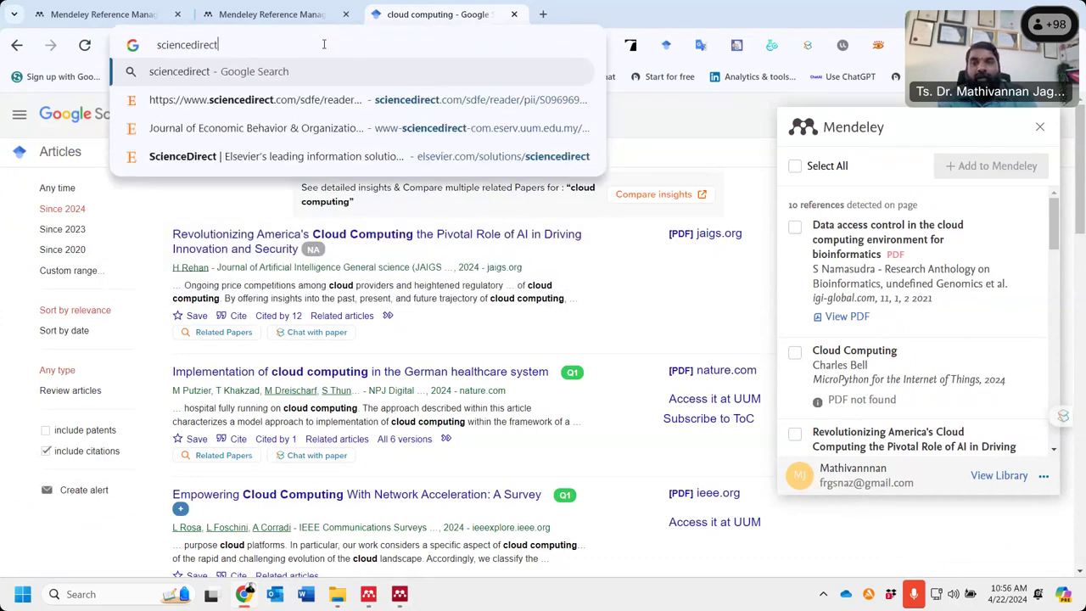
{"action": "key", "text": "Return"}
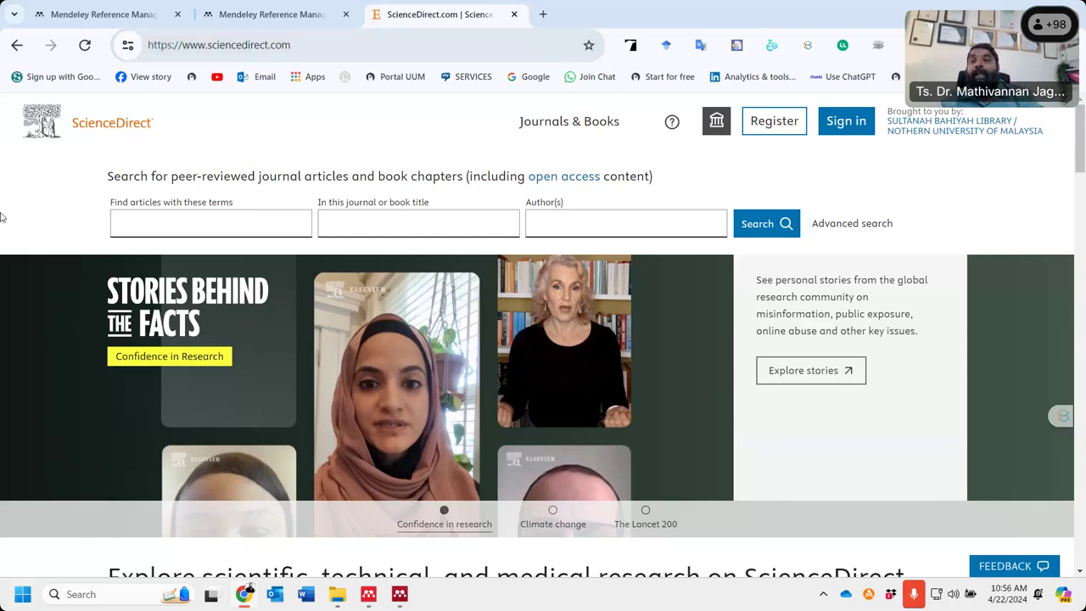
- Search ScienceDirect for "cloud computing" and filter to Open access & Open archive articles
{"action": "left_click", "coordinate": [131, 225]}
{"action": "type", "text": "\"cloud"}
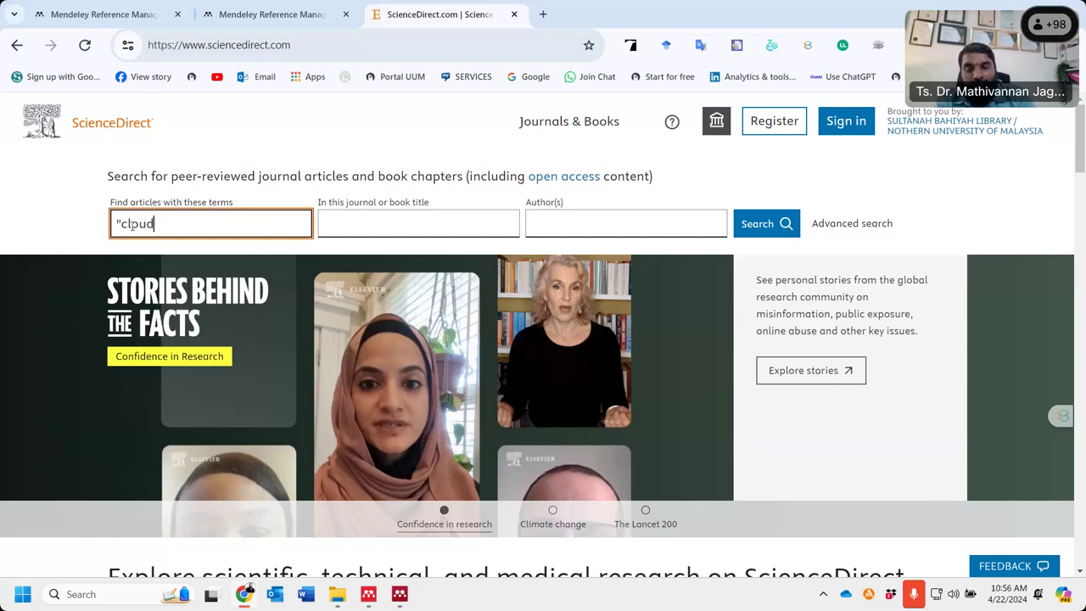
{"action": "type", "text": " computi"}
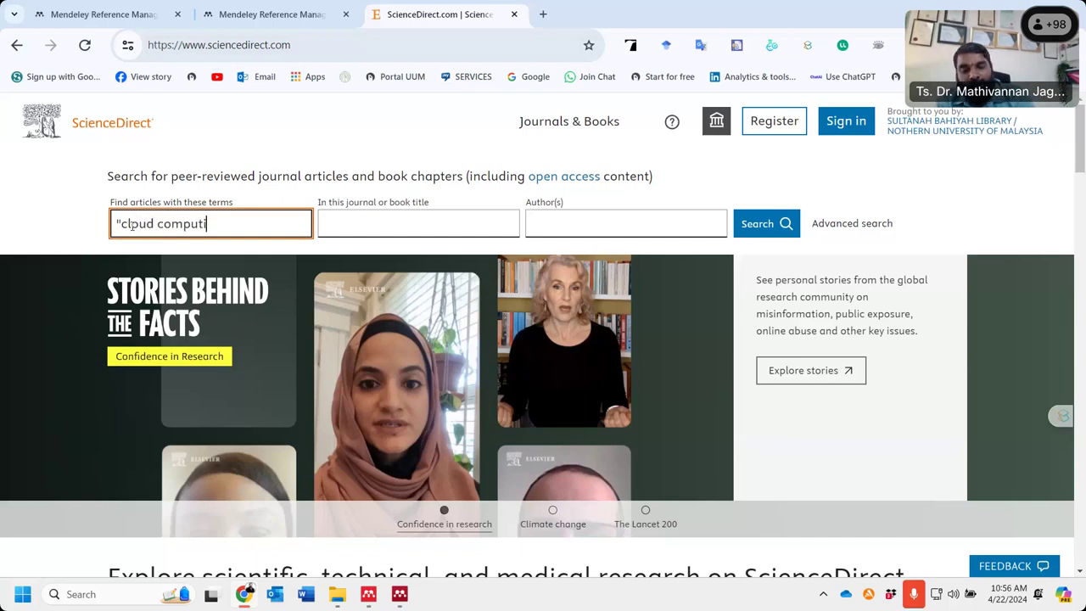
{"action": "type", "text": "ng\""}
{"action": "key", "text": "Return"}
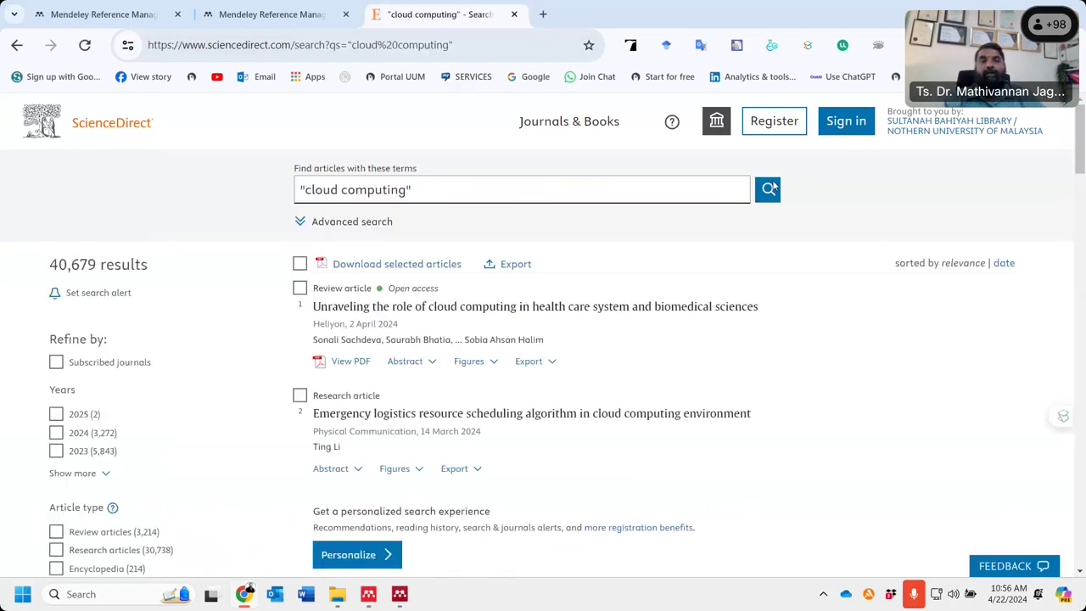
{"action": "scroll", "coordinate": [176, 345], "scroll_direction": "down", "scroll_amount": 5}
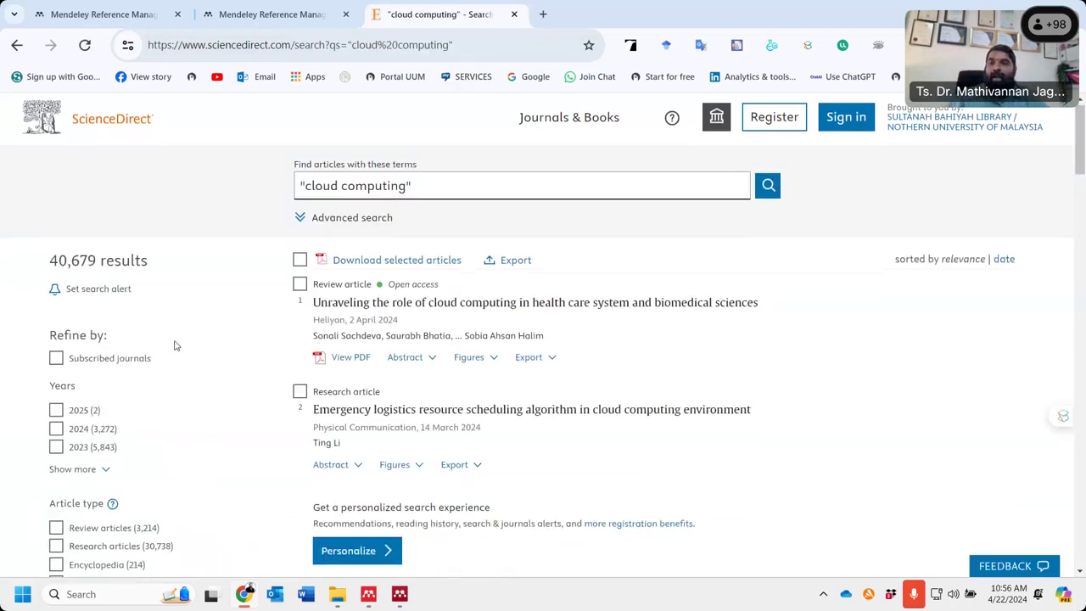
{"action": "scroll", "coordinate": [176, 346], "scroll_direction": "down", "scroll_amount": 2}
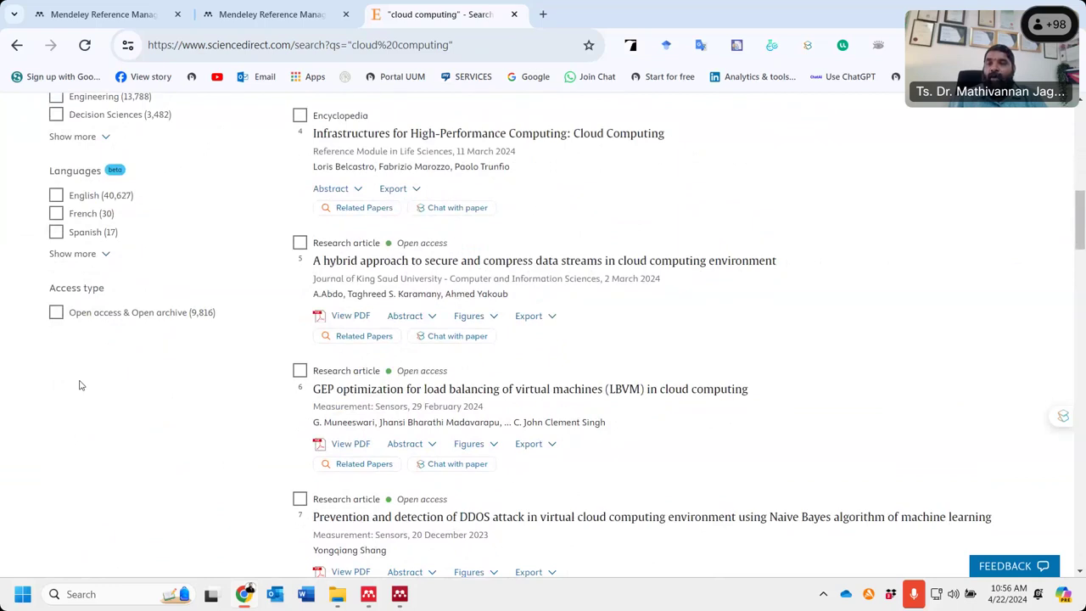
{"action": "left_click", "coordinate": [56, 314]}
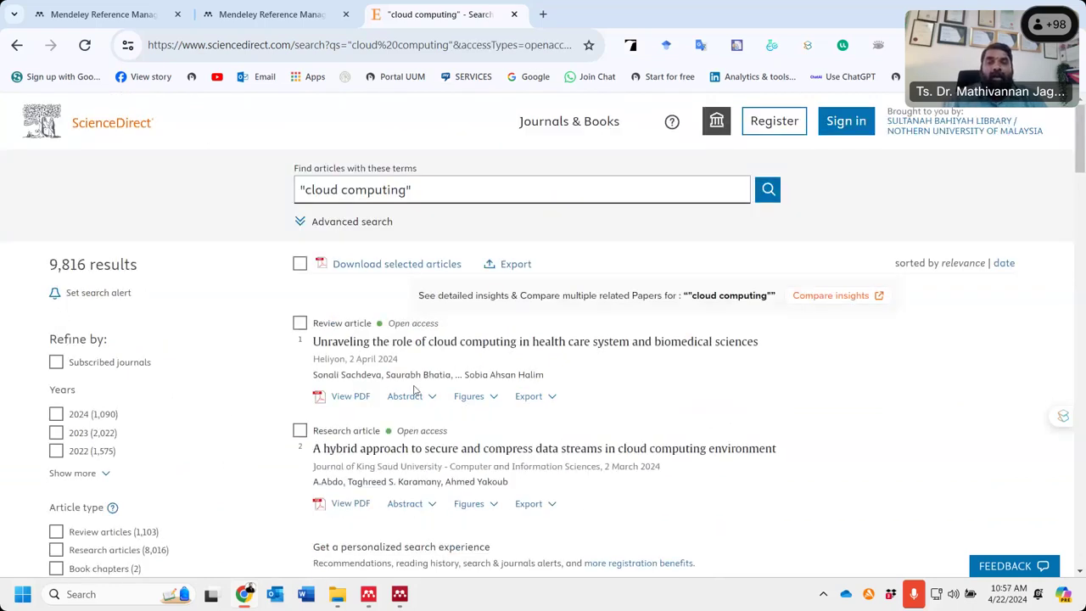
- Select the first two, GEP load balancing, DDOS detection, and Service Level Agreement references
{"action": "left_click", "coordinate": [919, 45]}
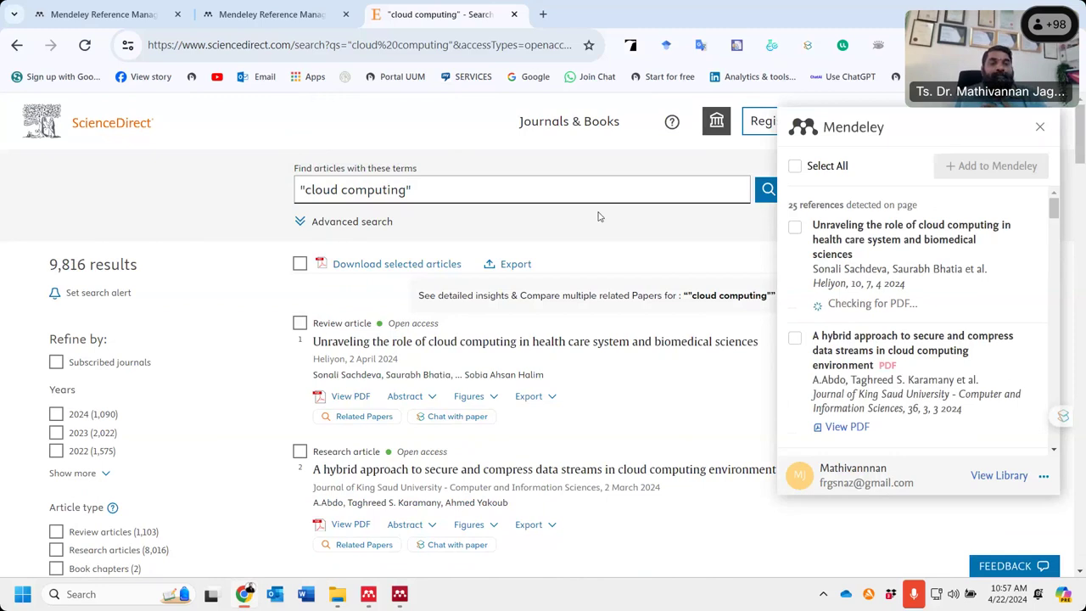
{"action": "left_click", "coordinate": [795, 228]}
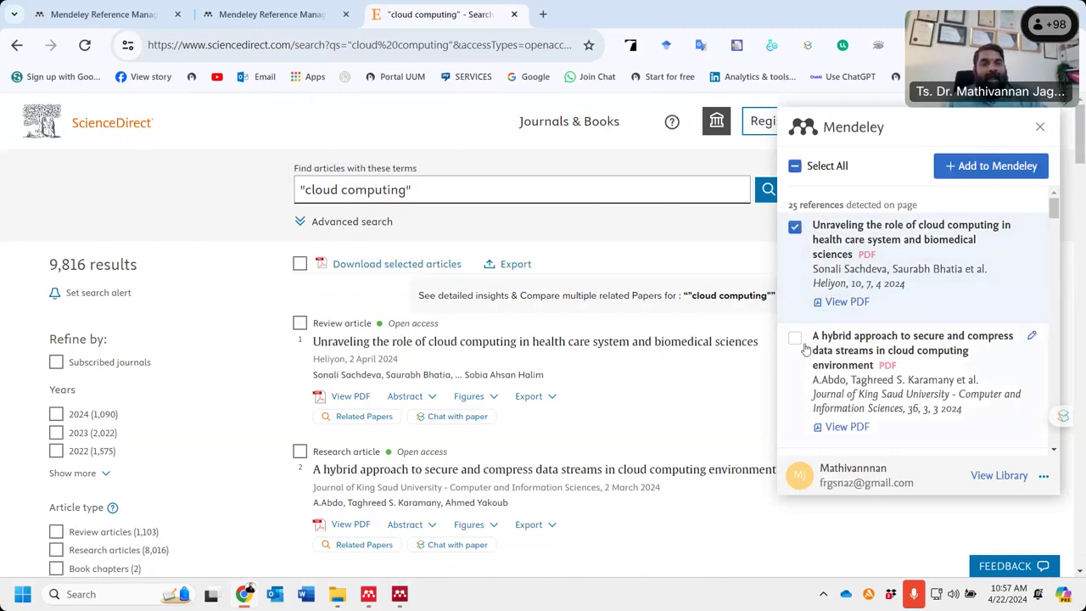
{"action": "left_click", "coordinate": [795, 338]}
{"action": "scroll", "coordinate": [793, 306], "scroll_direction": "down", "scroll_amount": 3}
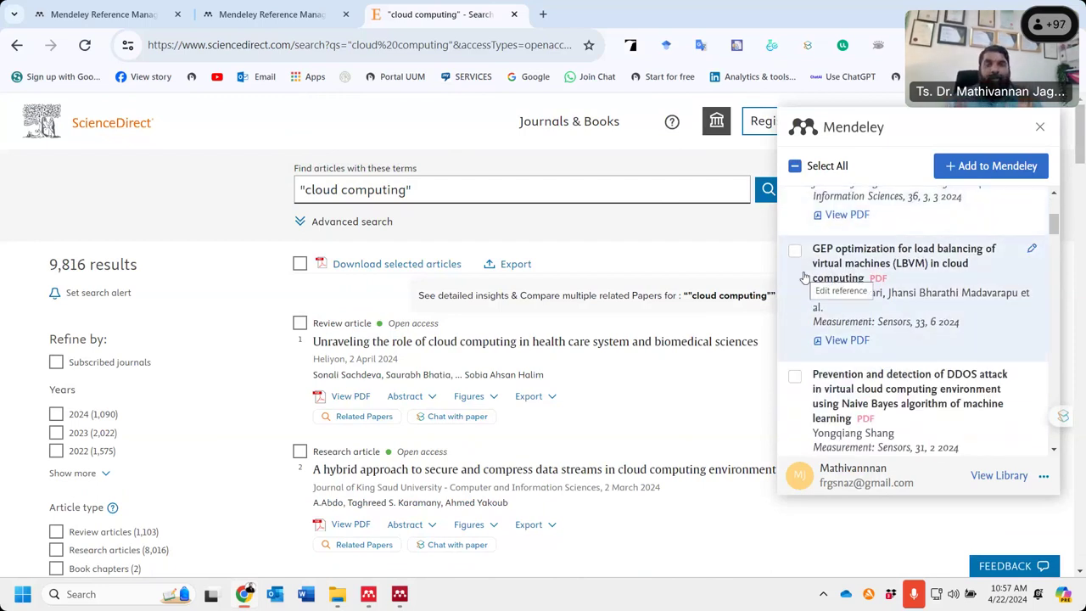
{"action": "left_click", "coordinate": [794, 251]}
{"action": "left_click", "coordinate": [795, 381]}
{"action": "scroll", "coordinate": [795, 377], "scroll_direction": "down", "scroll_amount": 2}
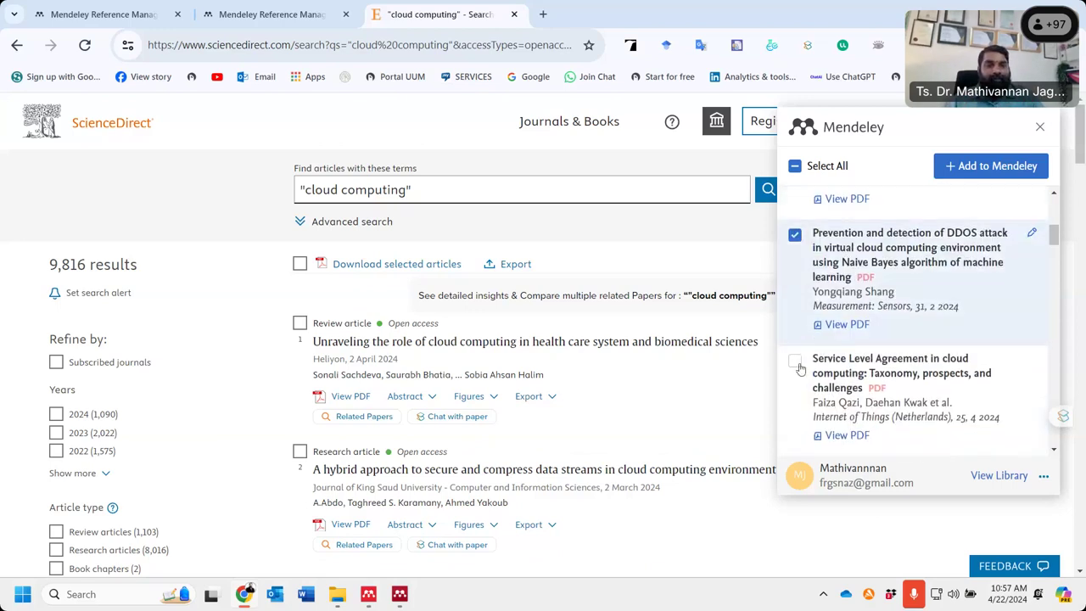
{"action": "left_click", "coordinate": [795, 364]}
- Tick the Empowering power distribution and Optimizing Task Scheduling papers and add all to Mendeley
{"action": "scroll", "coordinate": [794, 365], "scroll_direction": "down", "scroll_amount": 1}
{"action": "scroll", "coordinate": [795, 365], "scroll_direction": "down", "scroll_amount": 2}
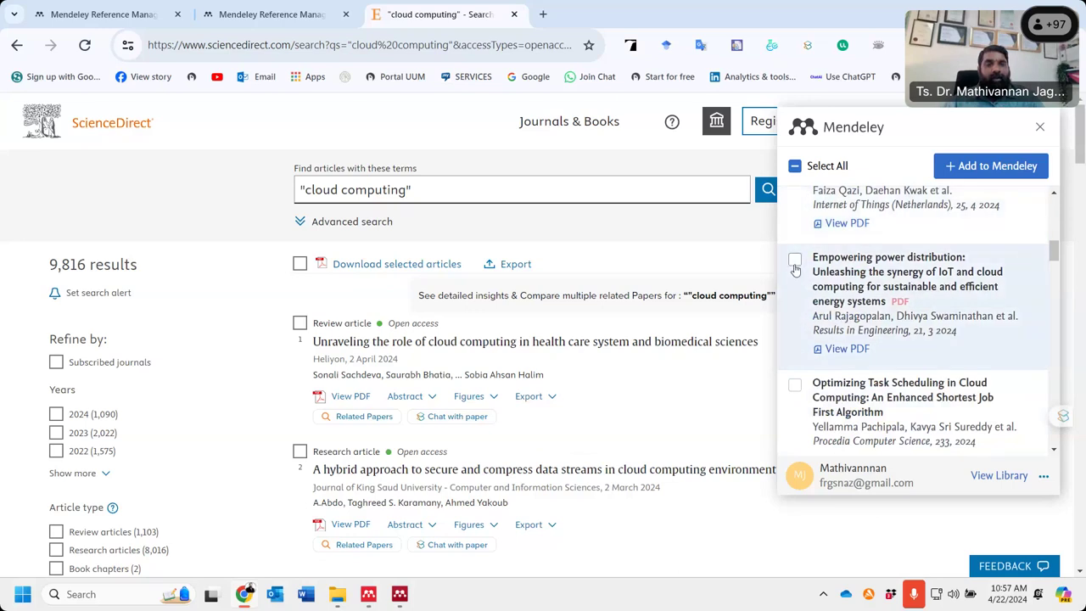
{"action": "left_click", "coordinate": [794, 258]}
{"action": "left_click", "coordinate": [794, 384]}
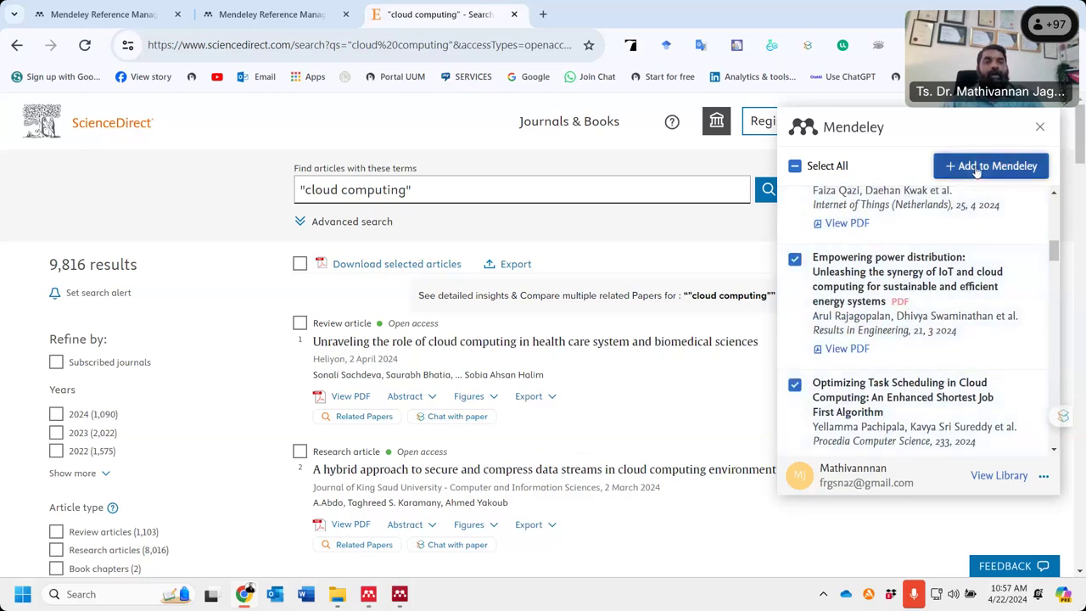
{"action": "left_click", "coordinate": [977, 169]}
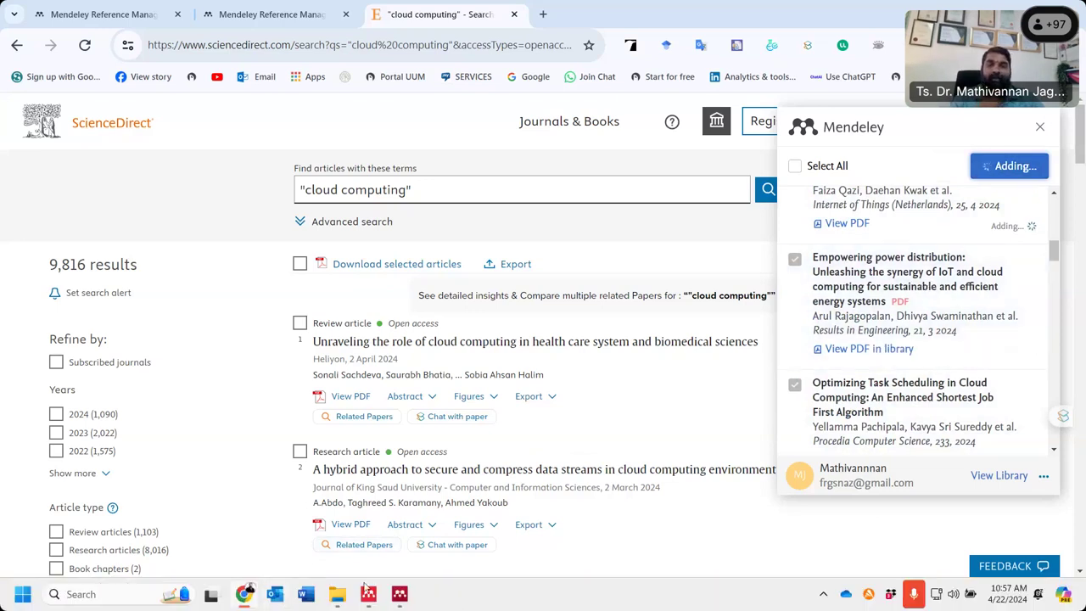
{"action": "left_click", "coordinate": [400, 594]}
- Sync Mendeley Desktop so the ScienceDirect imports appear, bringing the library to 11 documents
{"action": "left_click", "coordinate": [356, 303]}
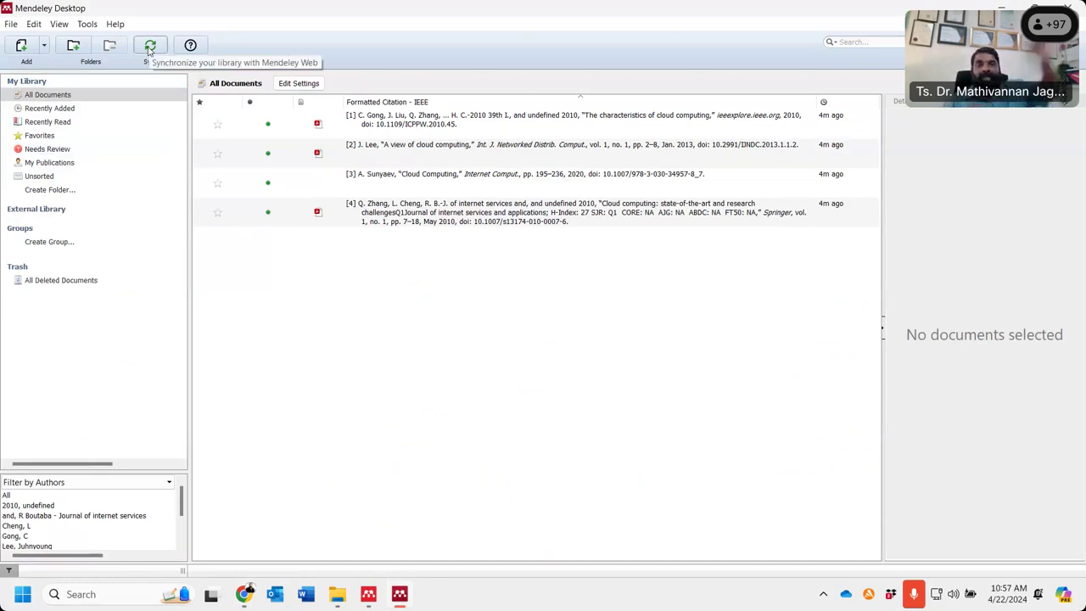
{"action": "left_click", "coordinate": [150, 47]}
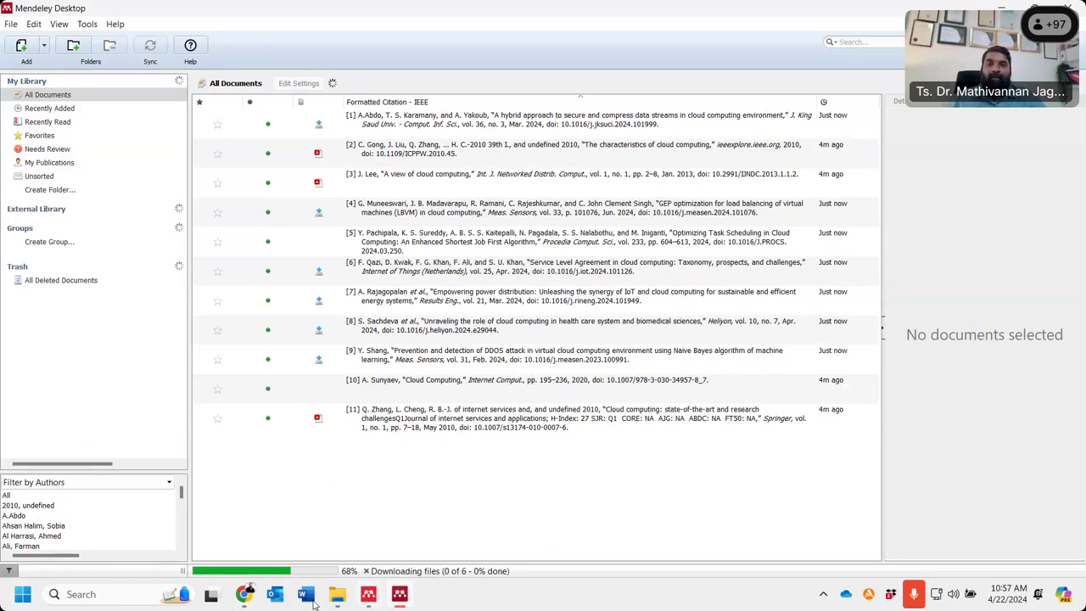
{"action": "left_click", "coordinate": [243, 594]}
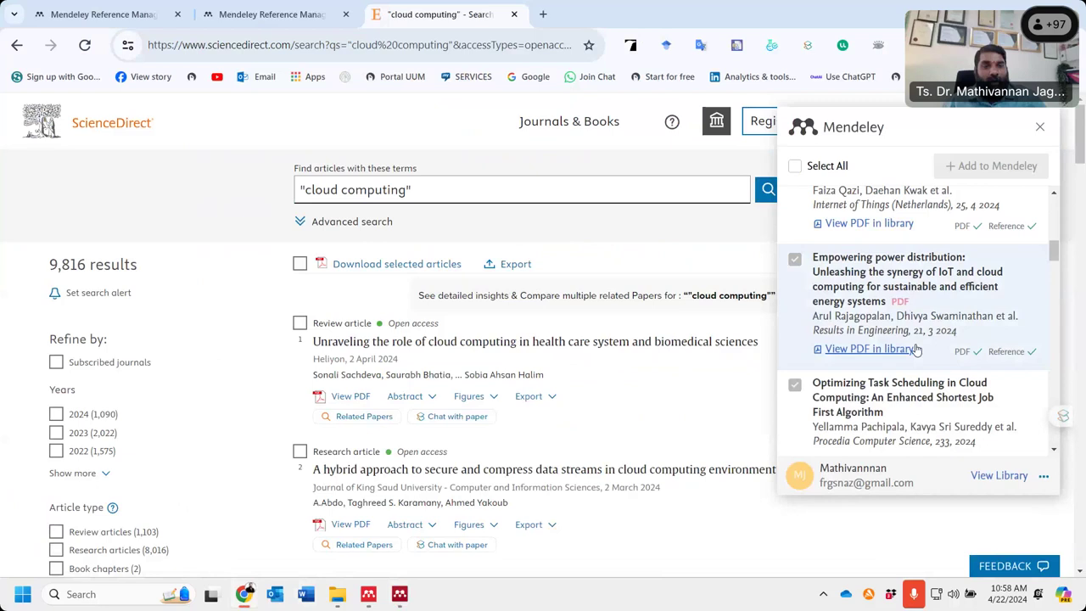
{"action": "scroll", "coordinate": [916, 349], "scroll_direction": "down", "scroll_amount": 1}
{"action": "scroll", "coordinate": [906, 291], "scroll_direction": "down", "scroll_amount": 3}
{"action": "mouse_move", "coordinate": [399, 594]}
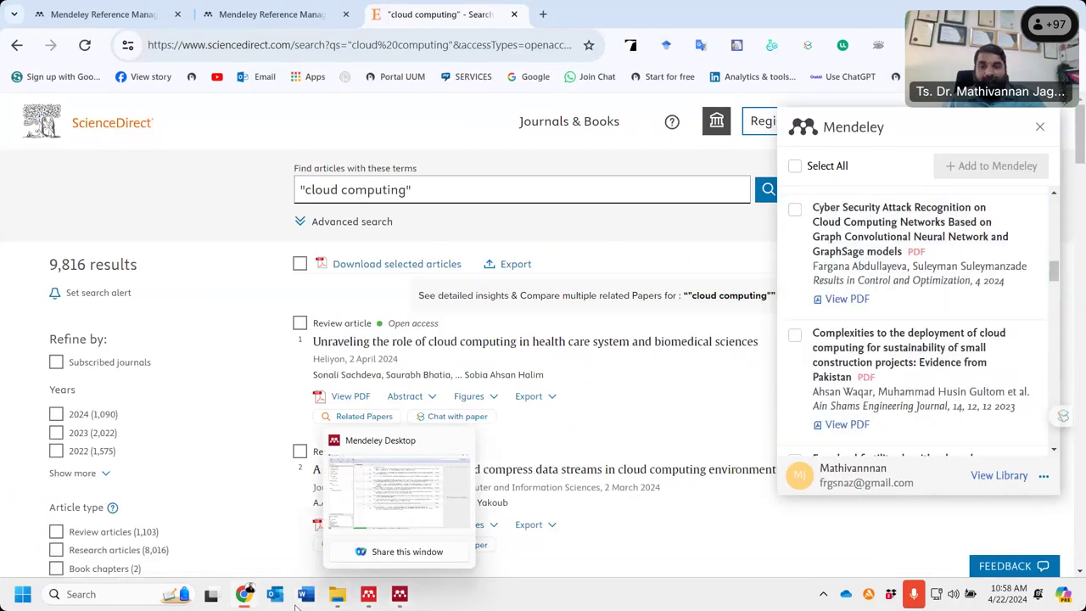
{"action": "left_click", "coordinate": [368, 595]}
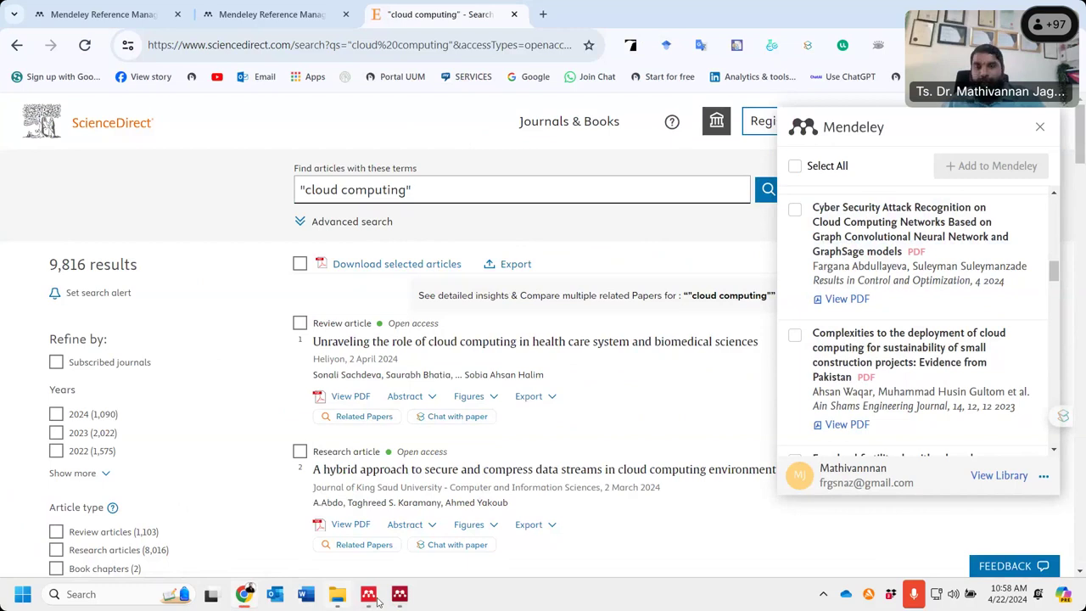
{"action": "mouse_move", "coordinate": [365, 601]}
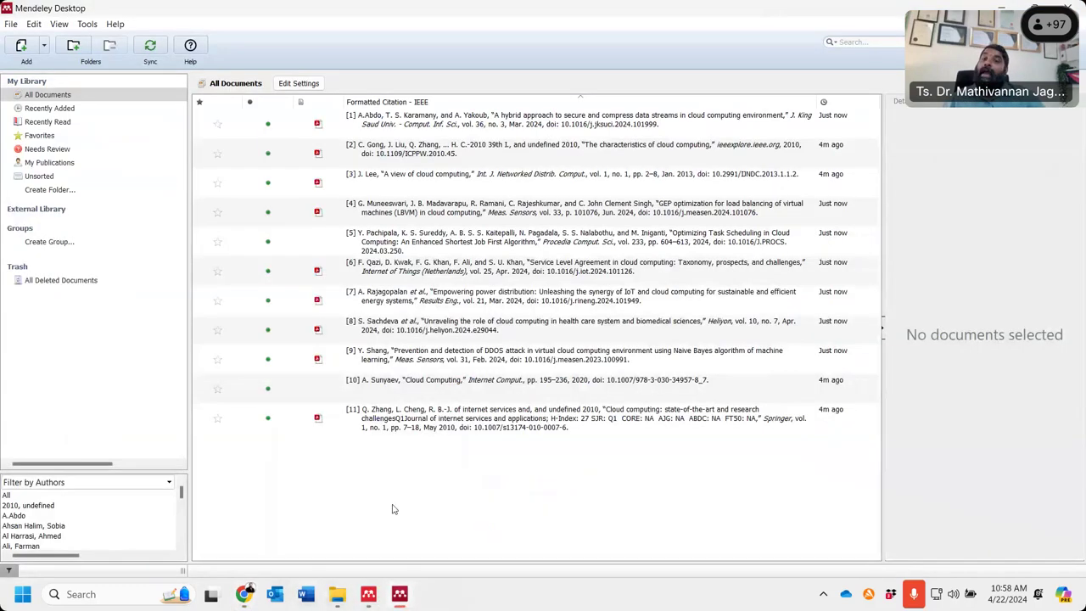
{"action": "left_click", "coordinate": [393, 509]}
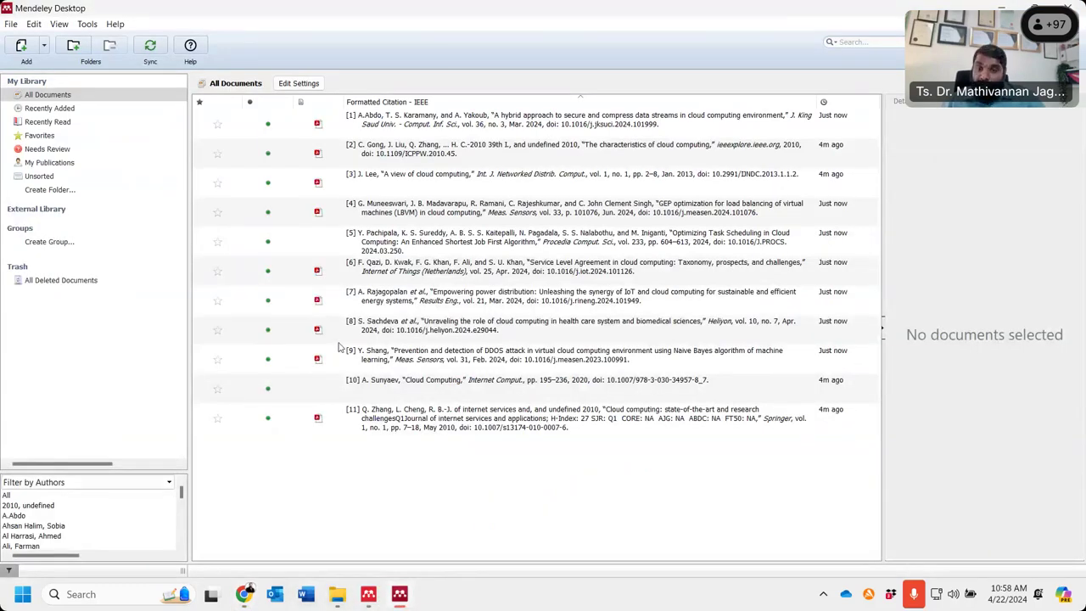
{"action": "left_click", "coordinate": [381, 370]}
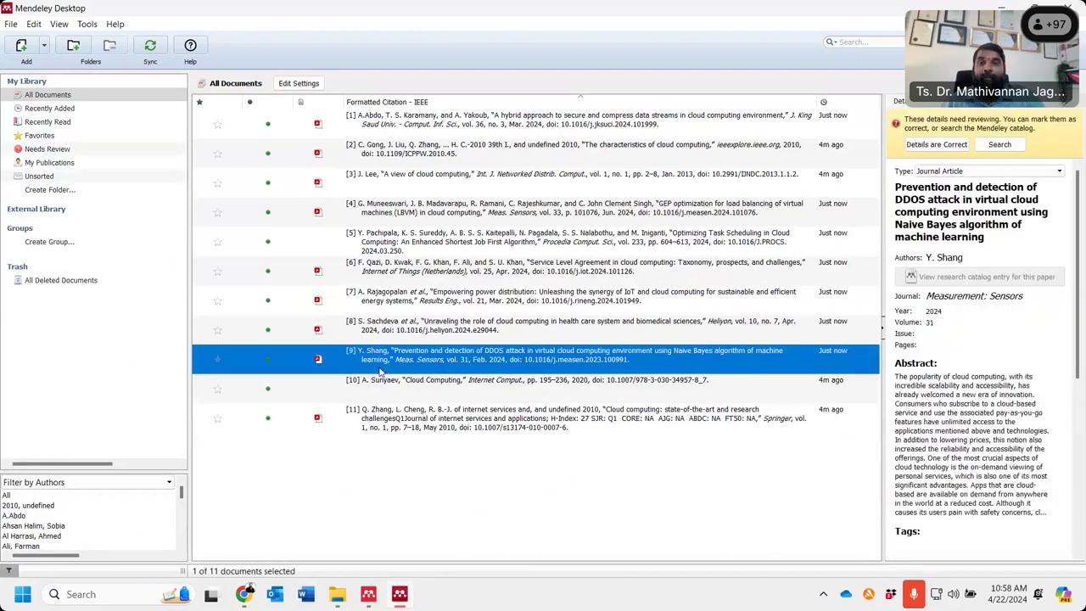
{"action": "double_click", "coordinate": [381, 371]}
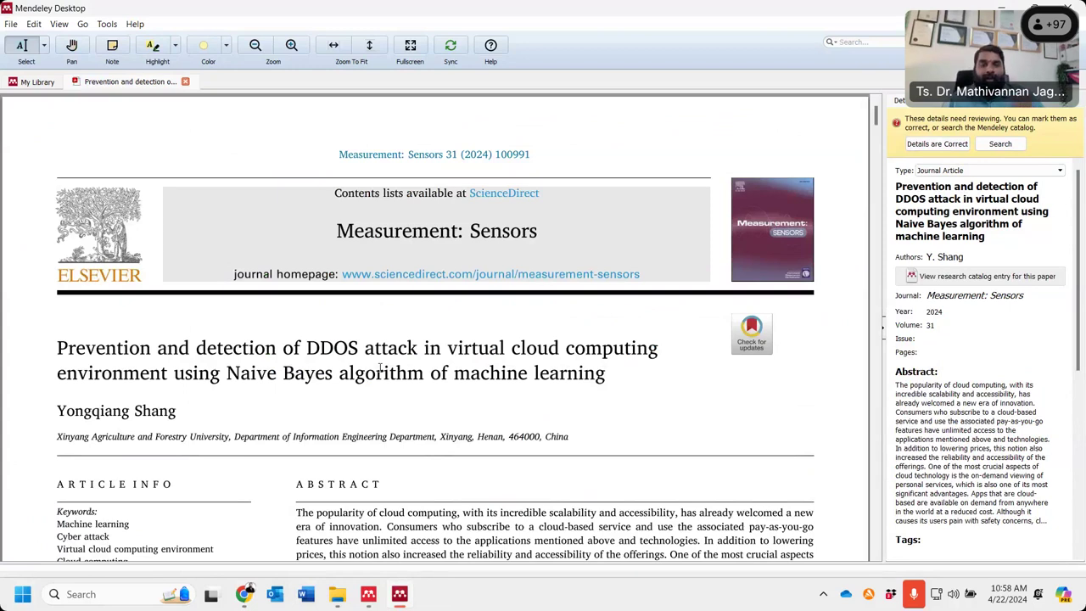
{"action": "left_click", "coordinate": [186, 83]}
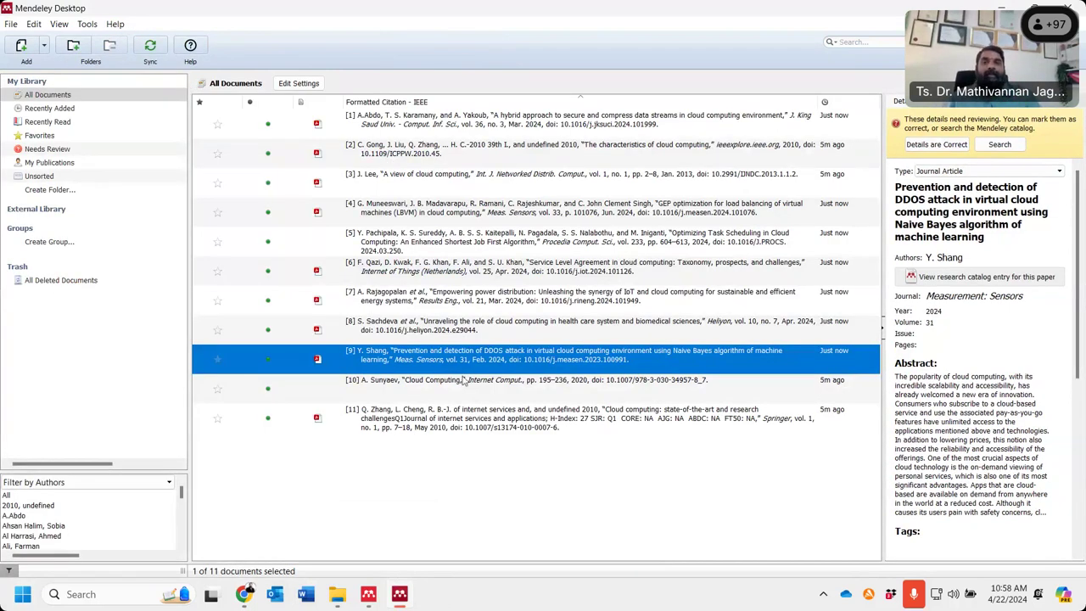
{"action": "left_click", "coordinate": [464, 498]}
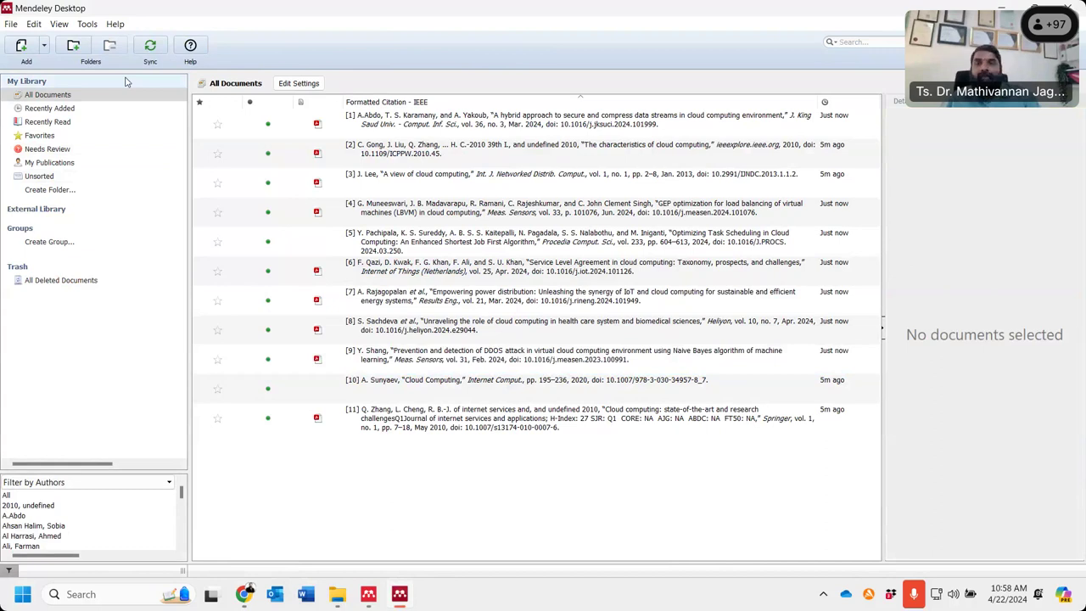
- Set the citation style to American Psychological Association 6th edition and view the library as citations
{"action": "key", "text": "alt+t"}
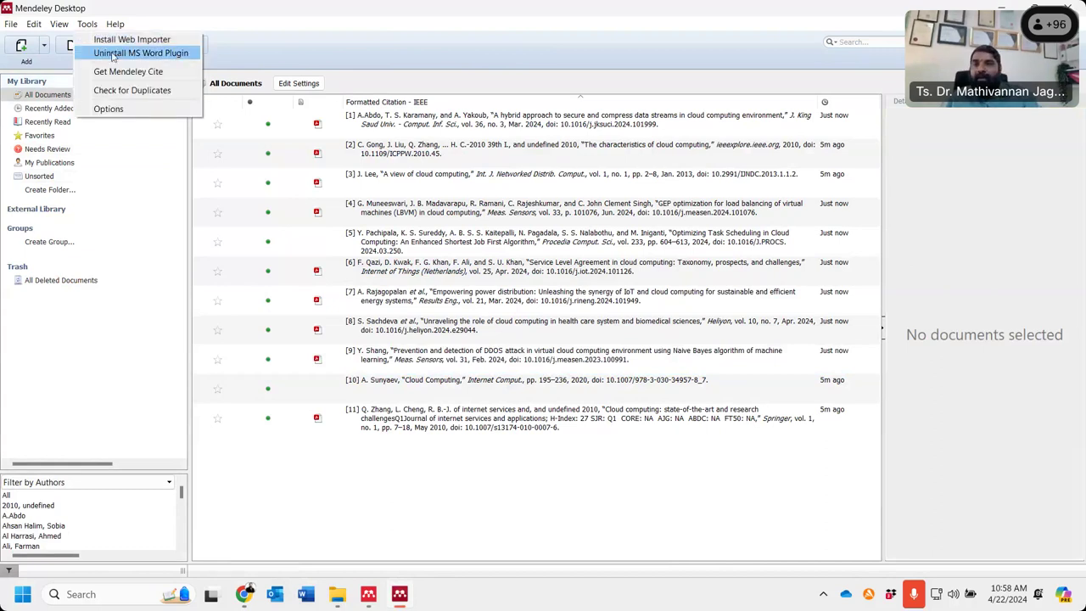
{"action": "key", "text": "Left"}
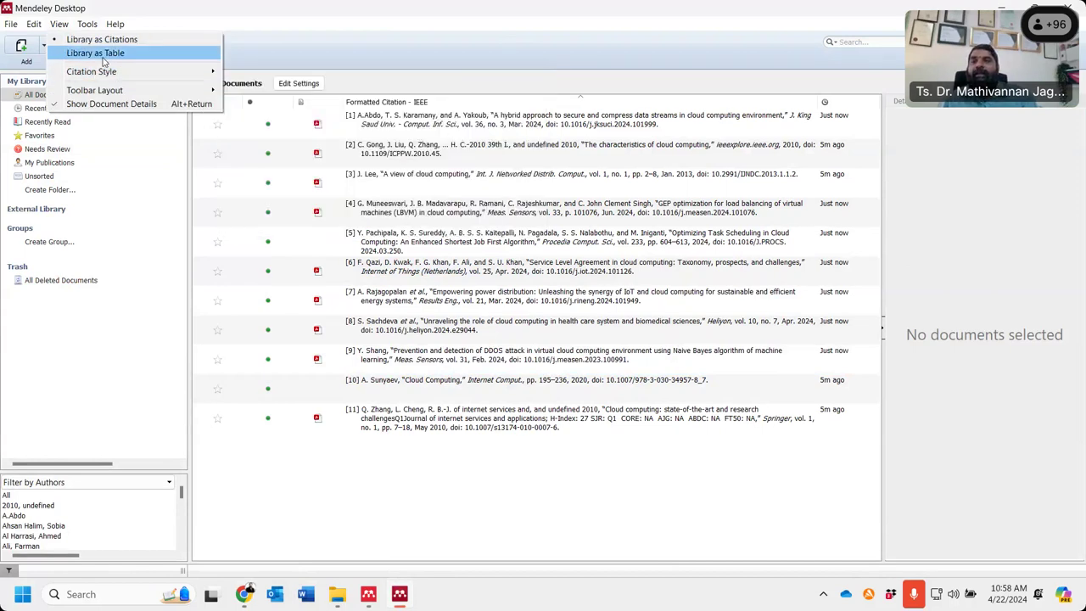
{"action": "left_click", "coordinate": [102, 55]}
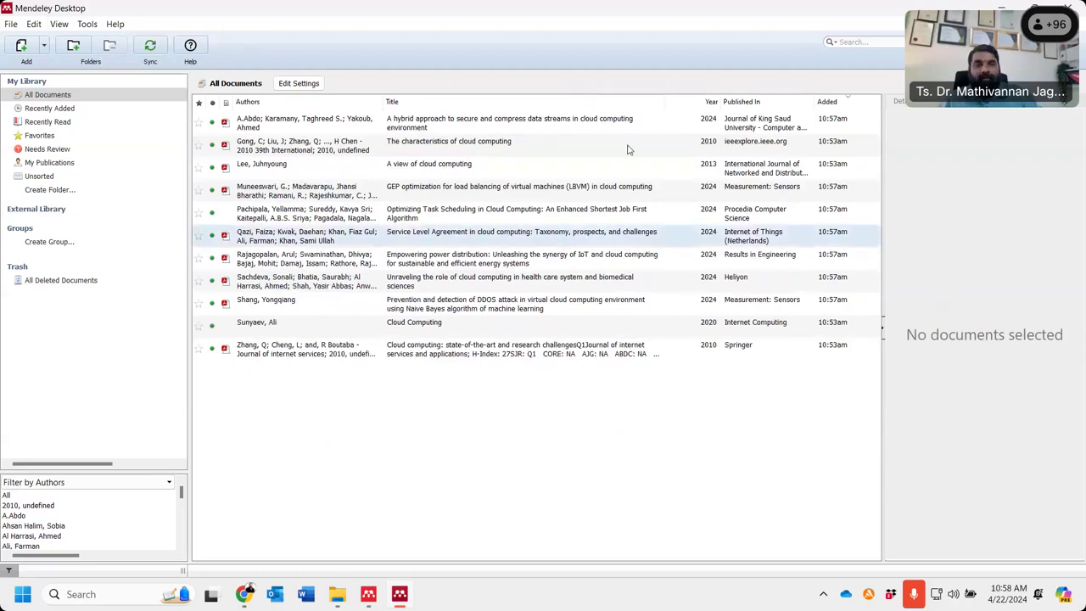
{"action": "left_click", "coordinate": [59, 23]}
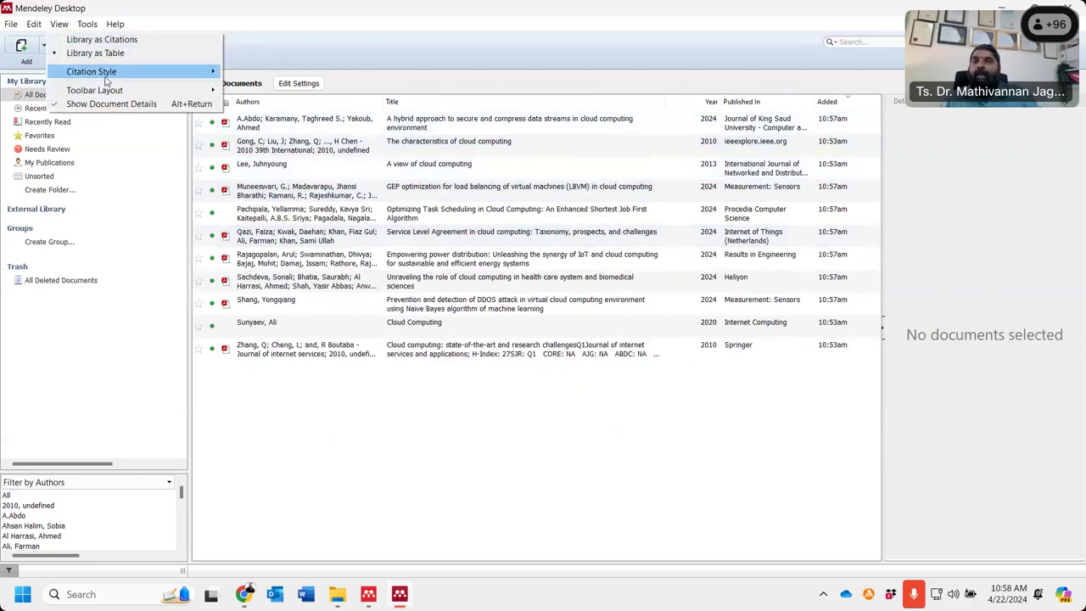
{"action": "mouse_move", "coordinate": [107, 74]}
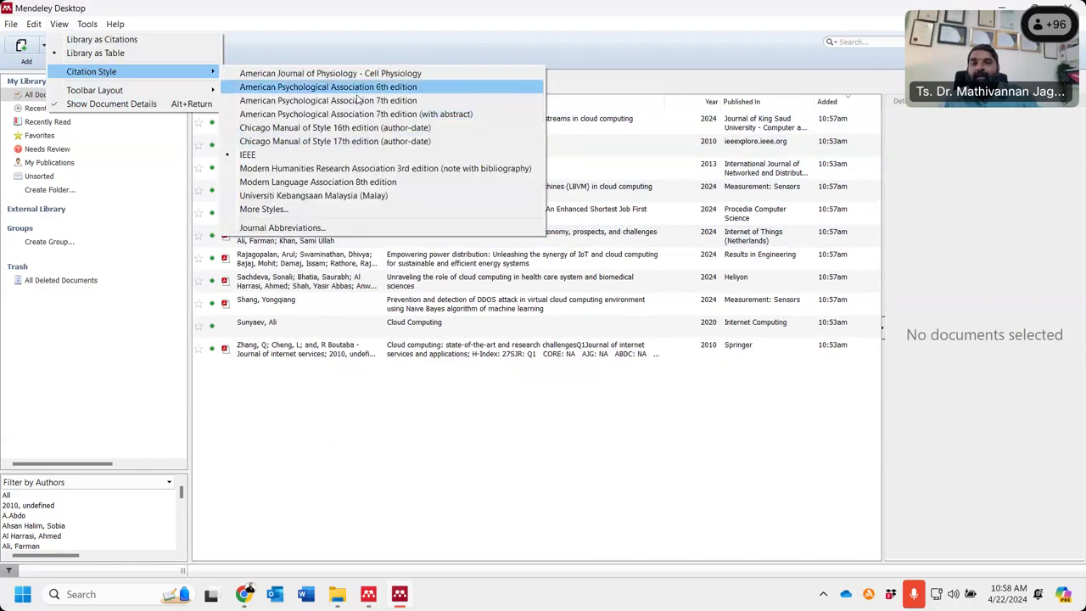
{"action": "left_click", "coordinate": [356, 99]}
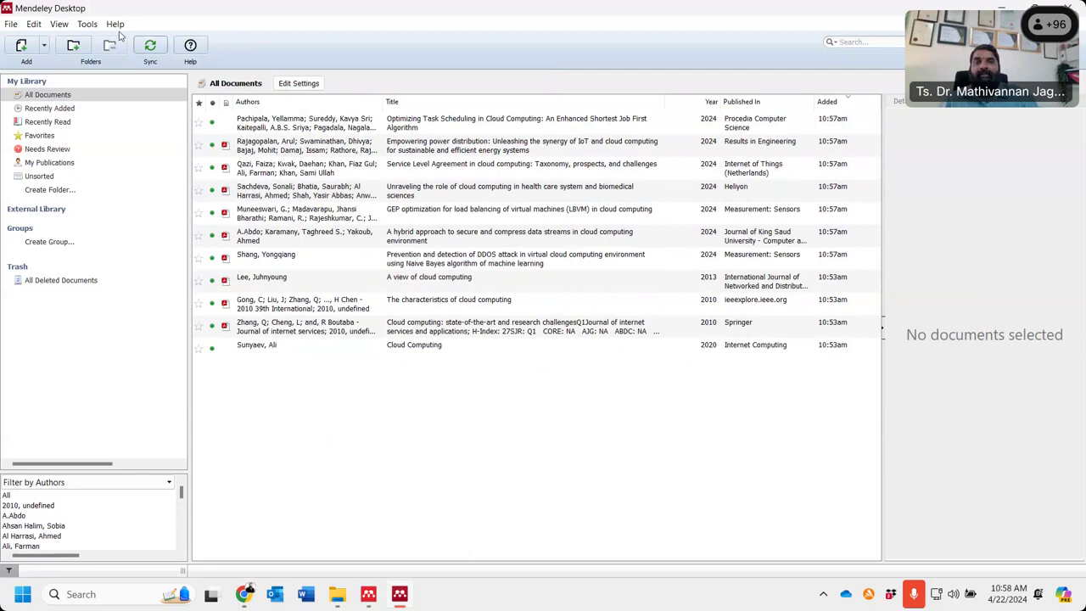
{"action": "left_click", "coordinate": [59, 26]}
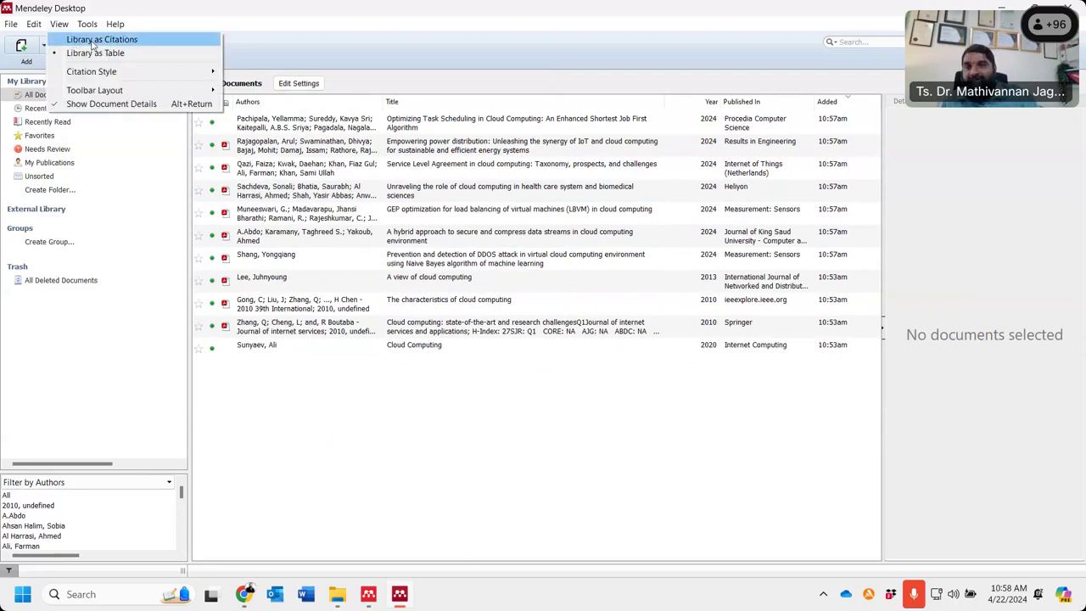
{"action": "left_click", "coordinate": [94, 40]}
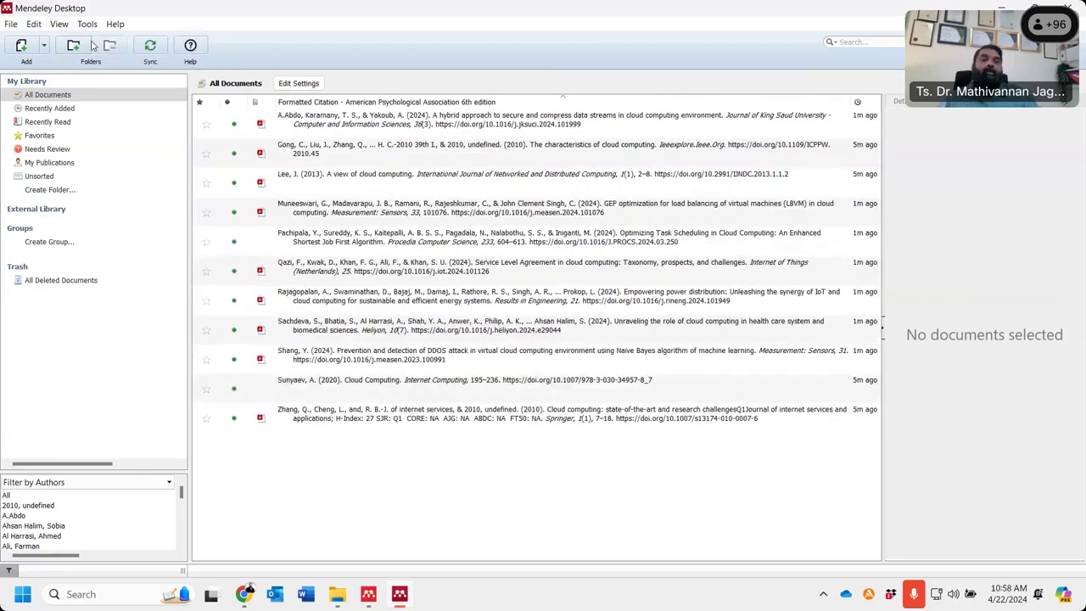
- Import the 2022 cryptocurrency adoption PDF from Desktop > Mendeley > Article, then briefly view the Gong 2010 PDF
{"action": "left_click", "coordinate": [32, 25]}
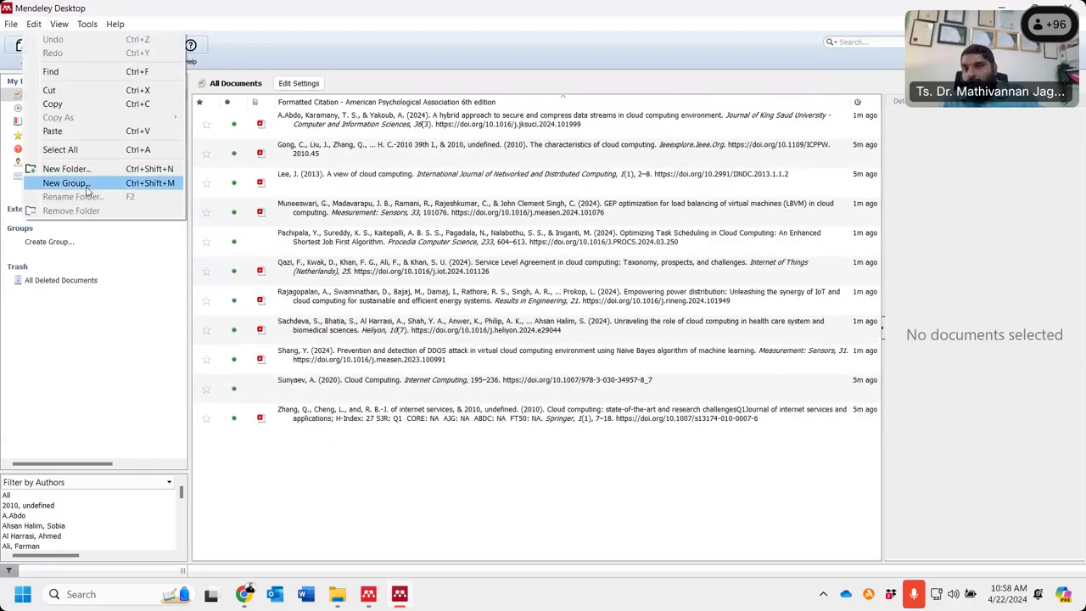
{"action": "left_click", "coordinate": [329, 12]}
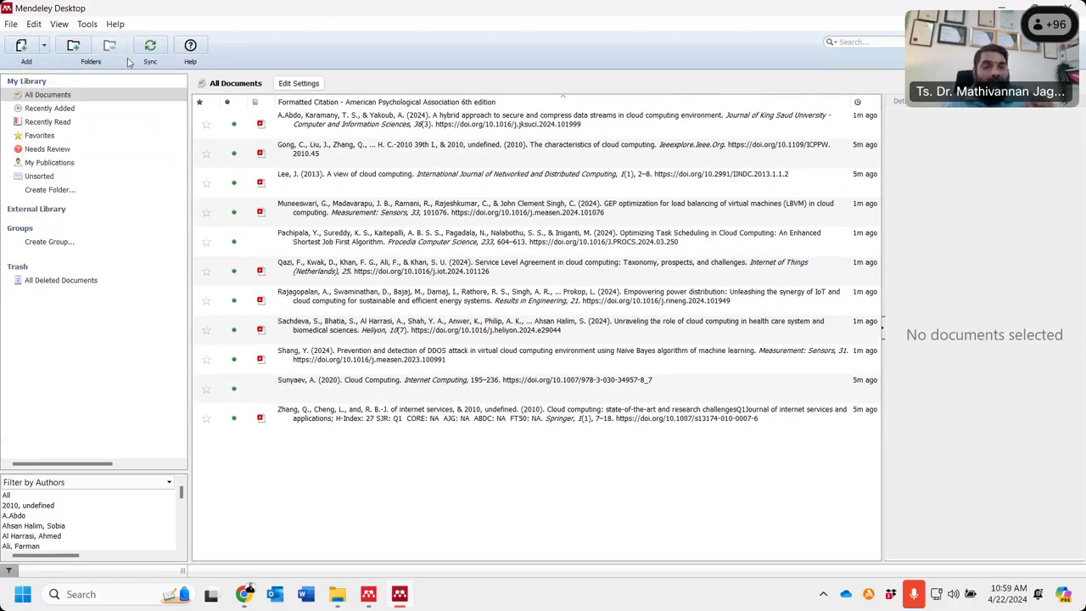
{"action": "left_click", "coordinate": [42, 49]}
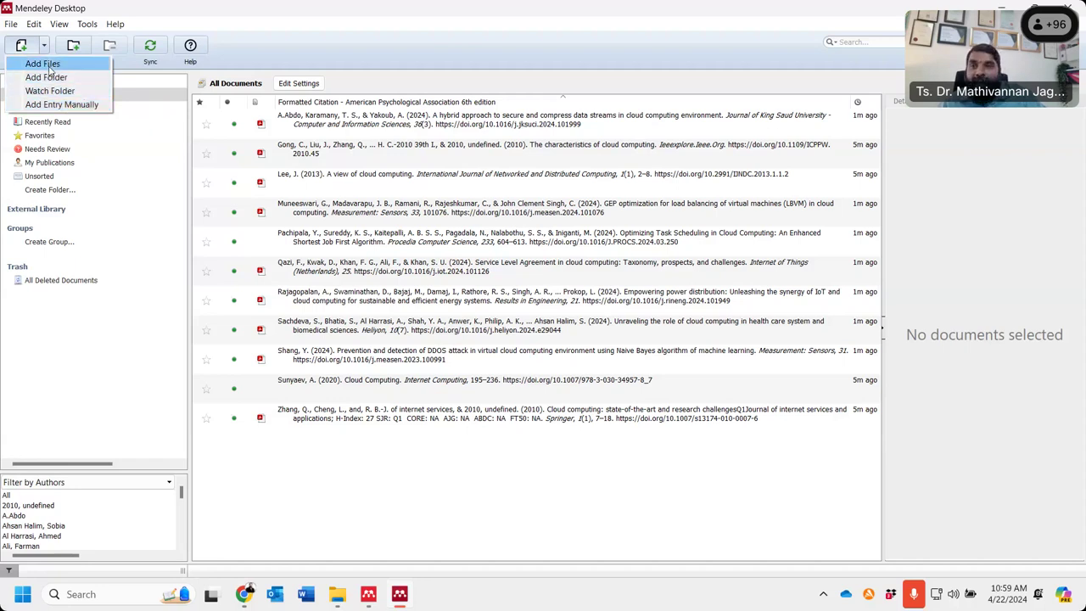
{"action": "left_click", "coordinate": [49, 72]}
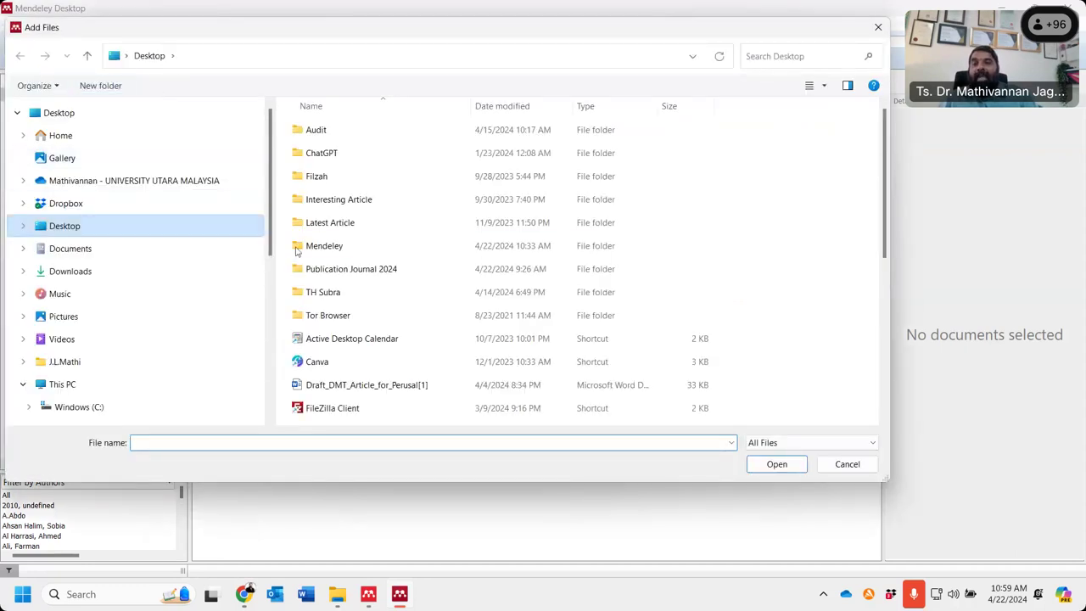
{"action": "double_click", "coordinate": [339, 247]}
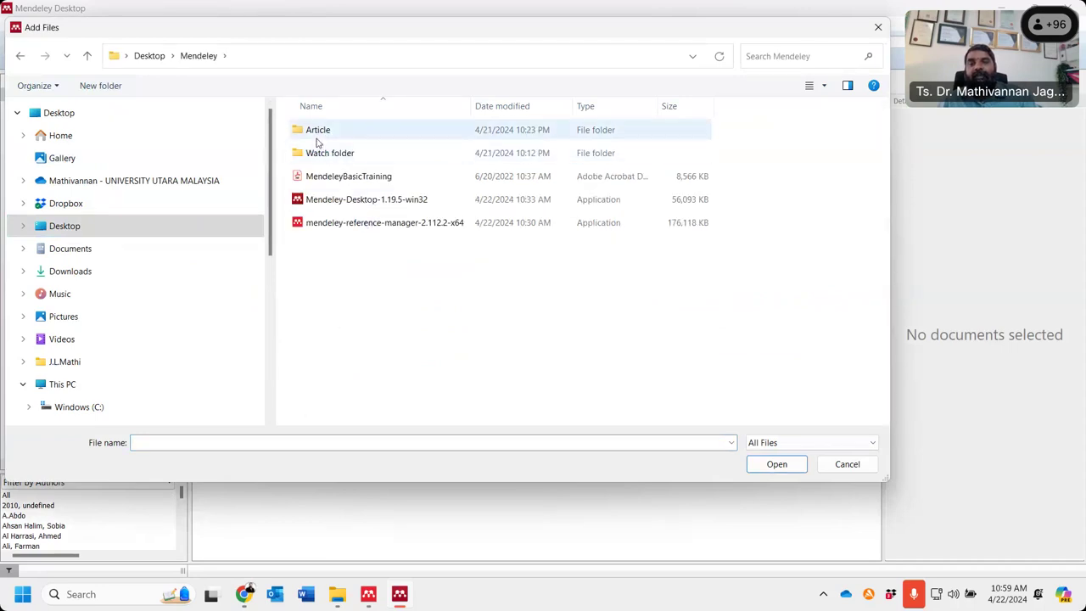
{"action": "double_click", "coordinate": [318, 130]}
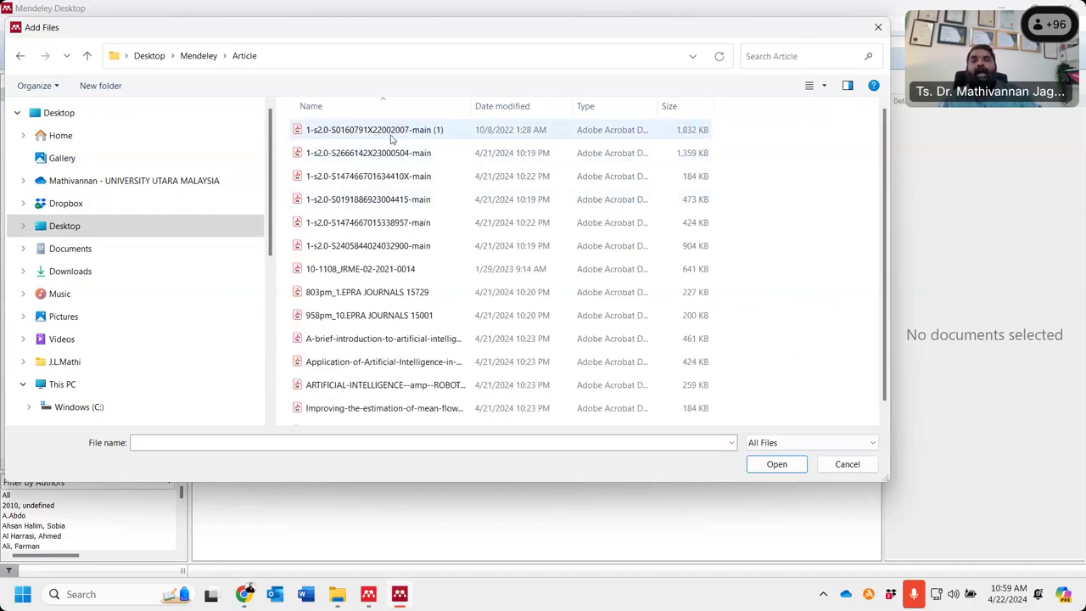
{"action": "left_click", "coordinate": [390, 132]}
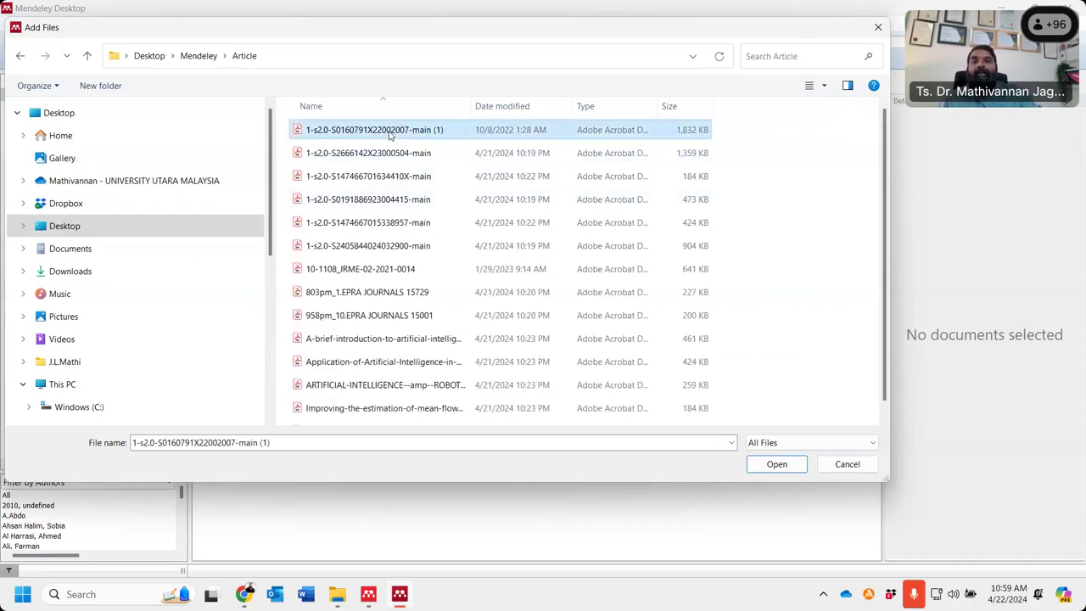
{"action": "left_click", "coordinate": [774, 464]}
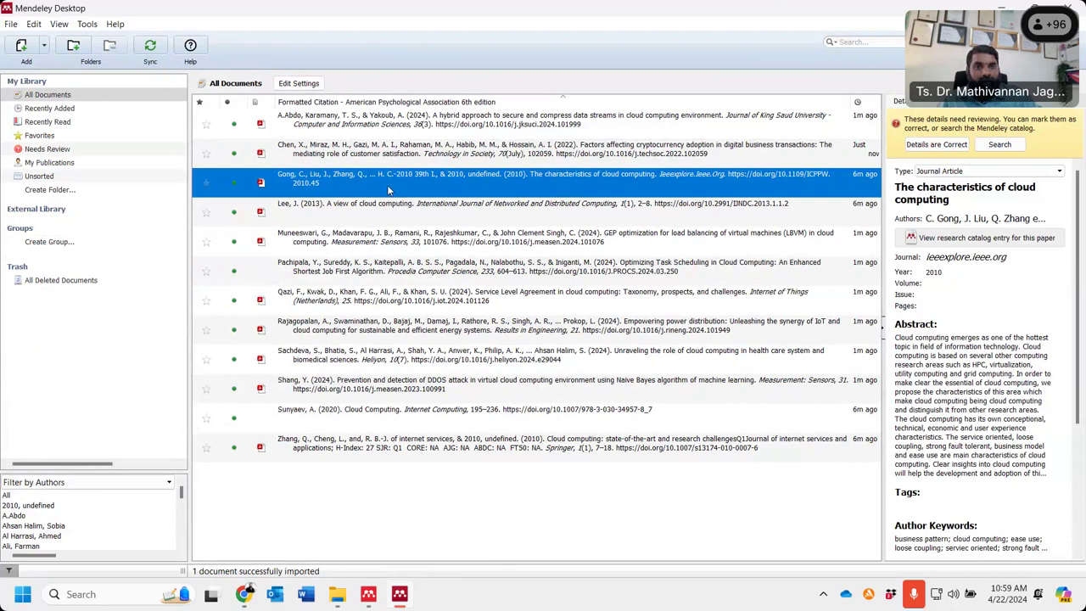
{"action": "double_click", "coordinate": [387, 188]}
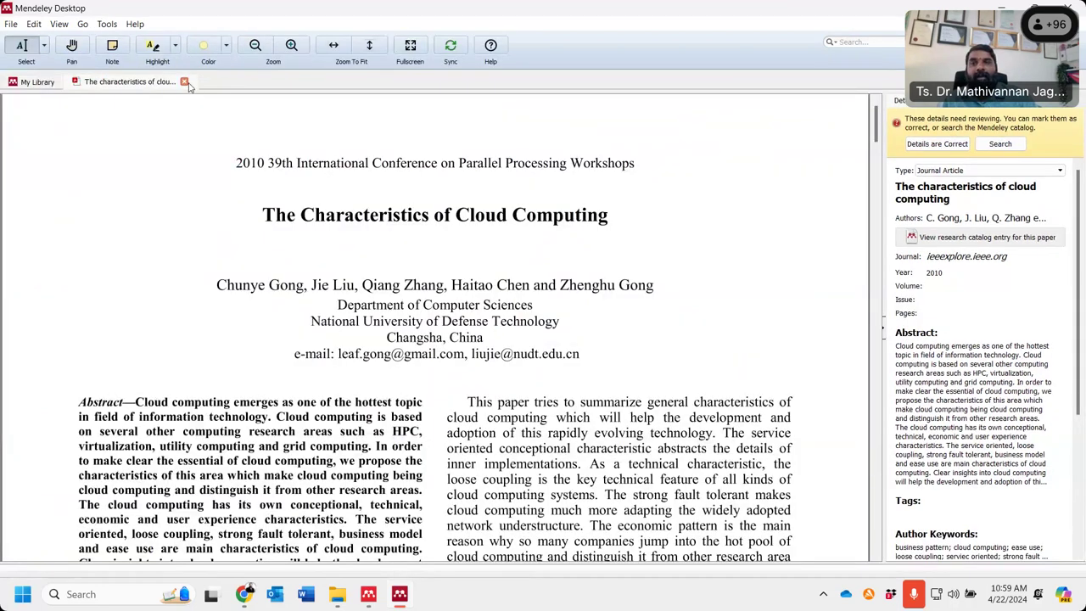
{"action": "left_click", "coordinate": [184, 81]}
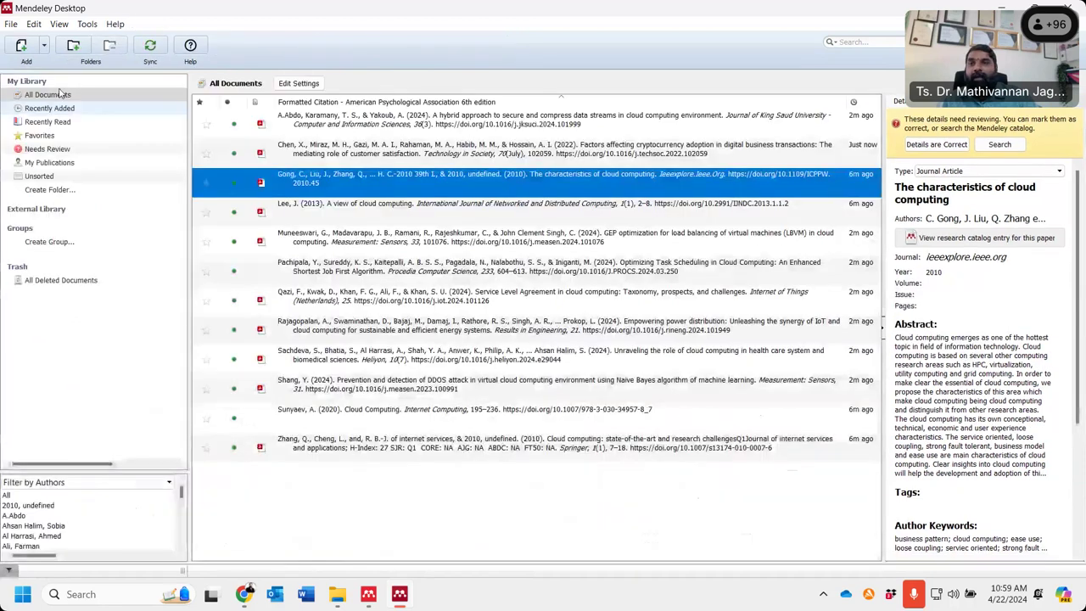
- Add the 2023 Japan nursing engagement and 2013 steel rolling PDFs via Add Files
{"action": "left_click", "coordinate": [46, 46]}
{"action": "left_click", "coordinate": [51, 83]}
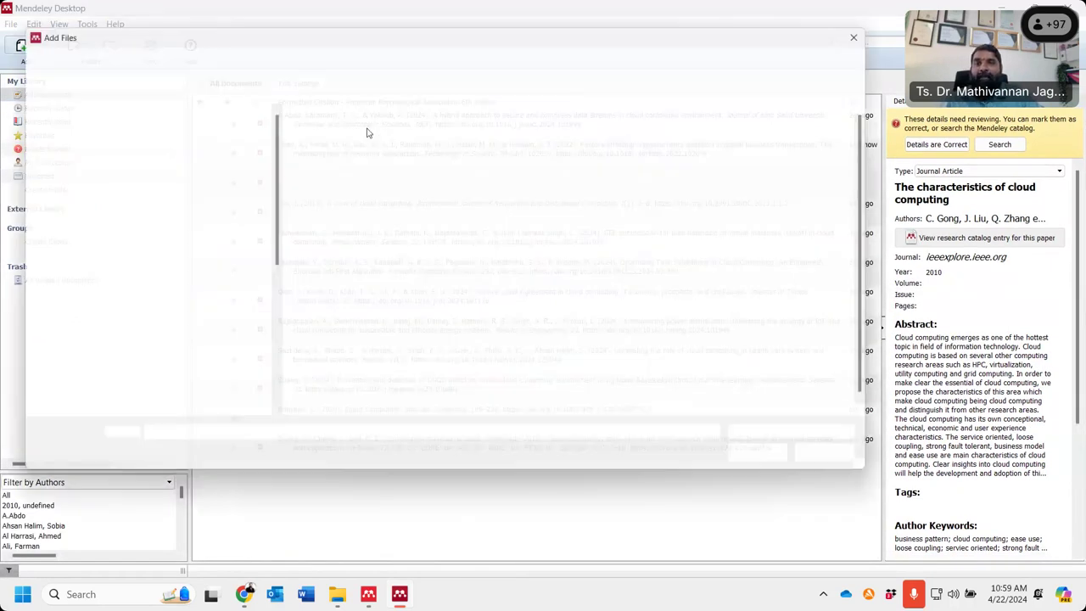
{"action": "left_click", "coordinate": [355, 153]}
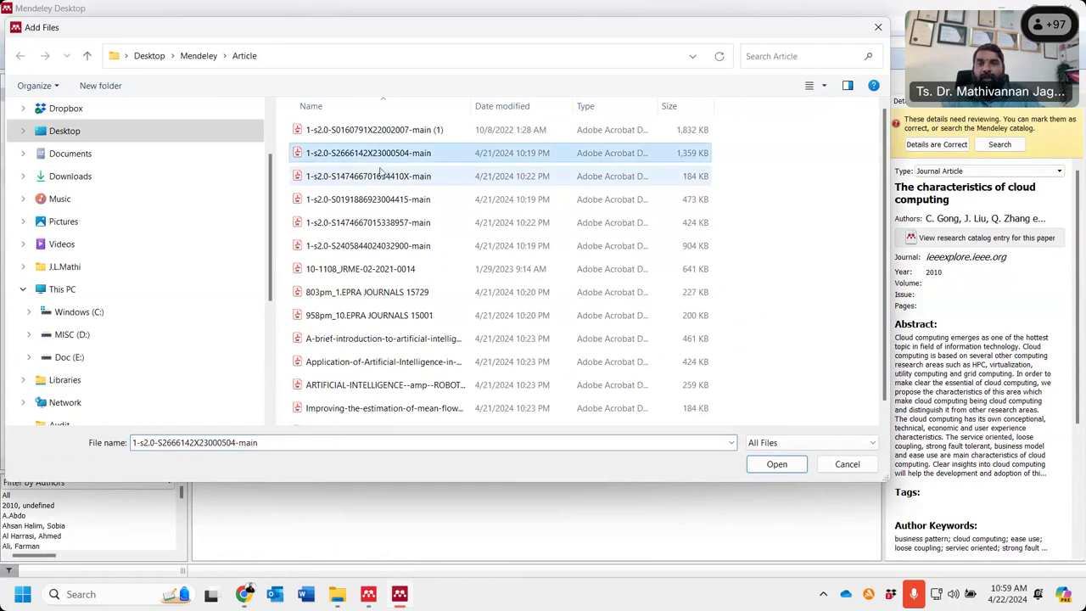
{"action": "left_click", "coordinate": [367, 176], "text": "ctrl"}
{"action": "left_click", "coordinate": [777, 464]}
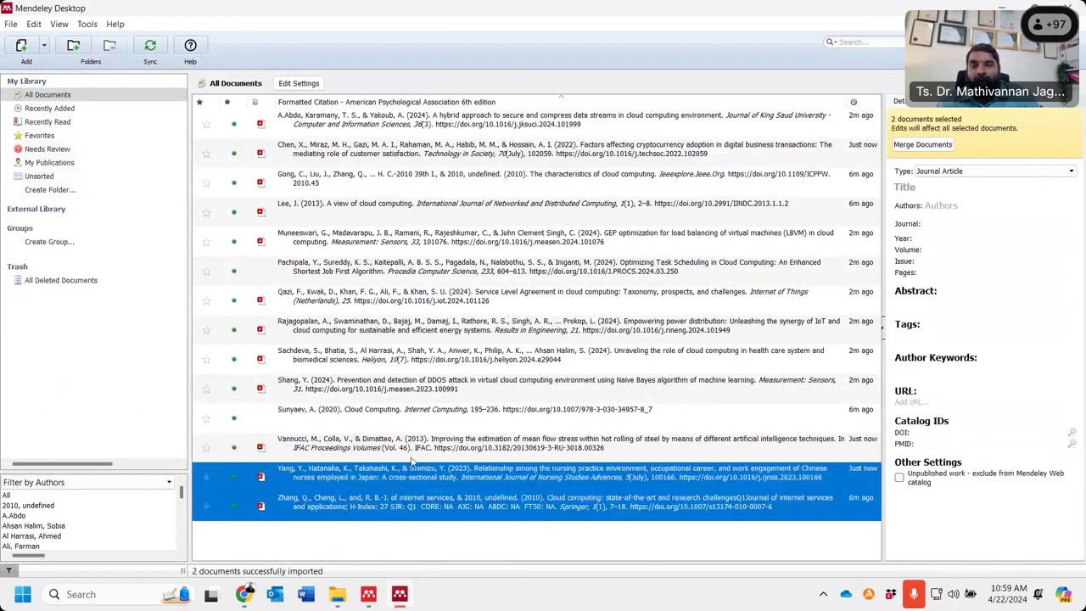
- Review the details of the new Yang et al. 2023 and Zhang et al. 2010 entries
{"action": "left_click", "coordinate": [379, 480]}
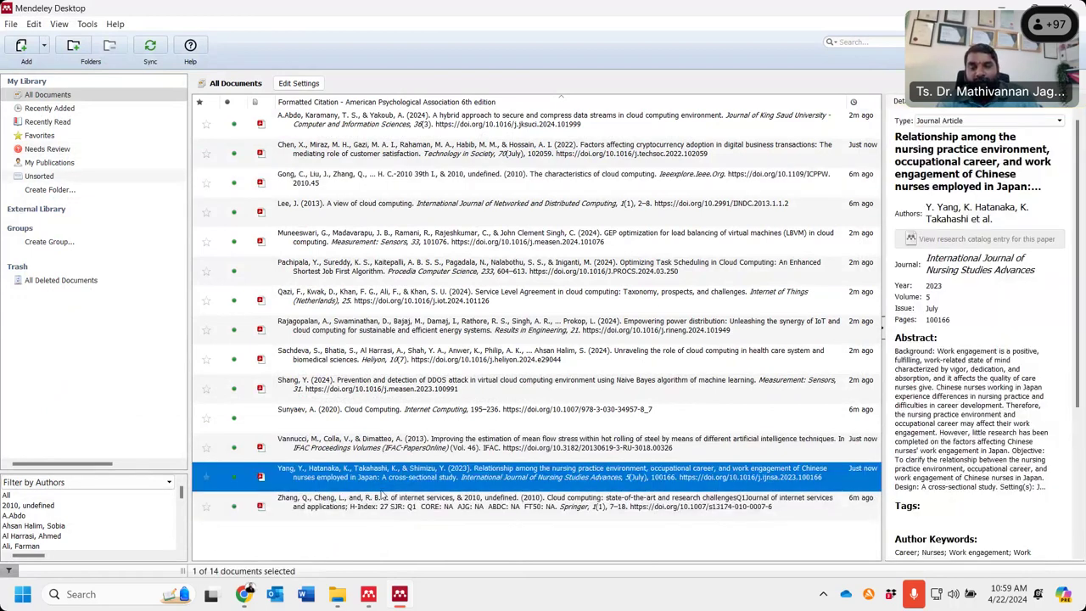
{"action": "left_click", "coordinate": [381, 503]}
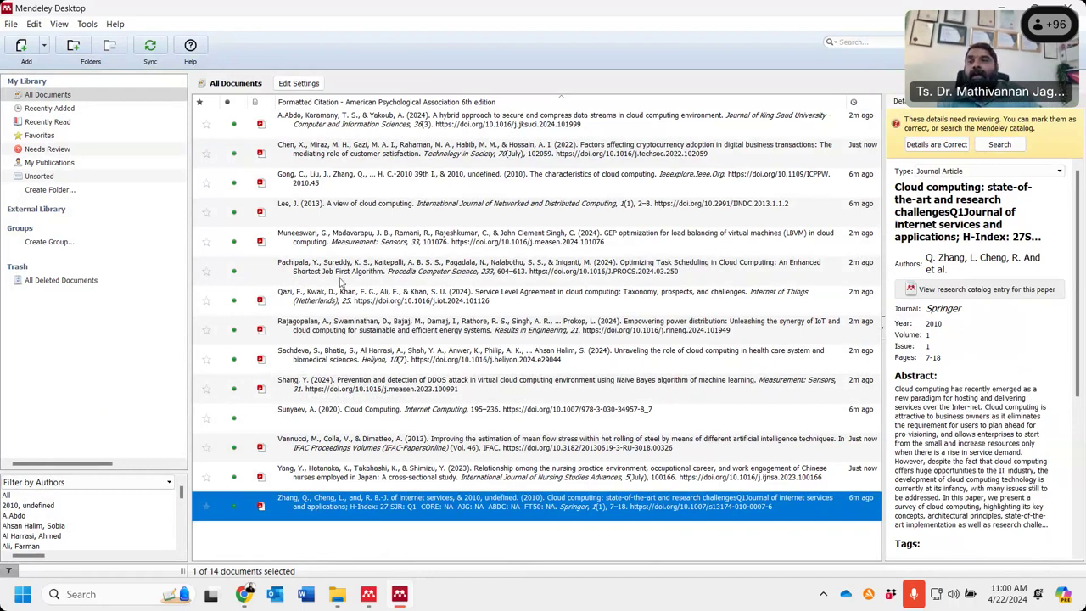
{"action": "left_click", "coordinate": [46, 47]}
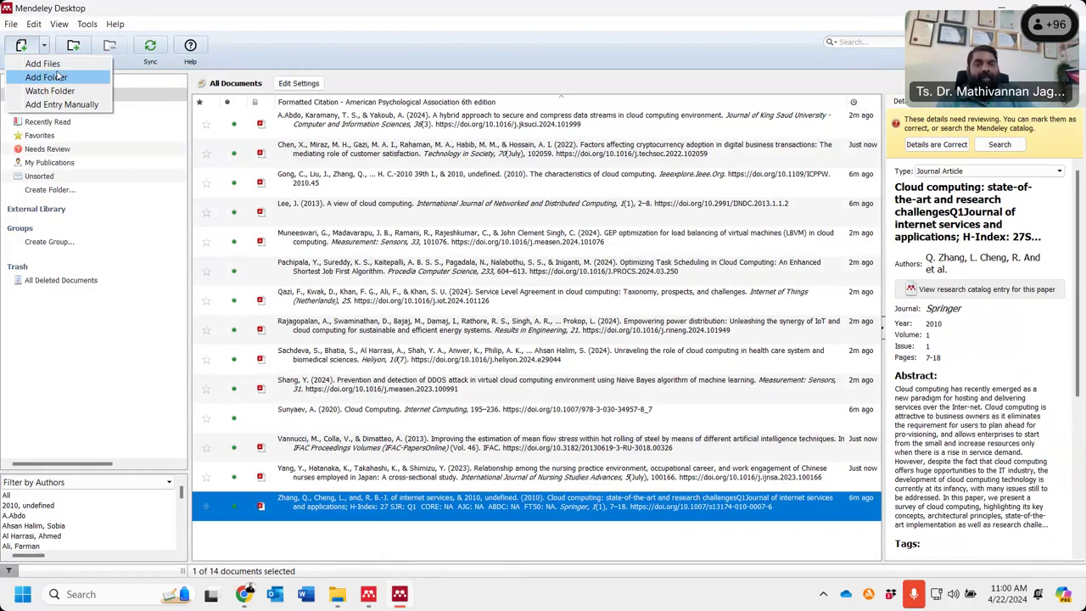
- Start an Add Folder import and collapse Documents in the folder tree
{"action": "left_click", "coordinate": [59, 78]}
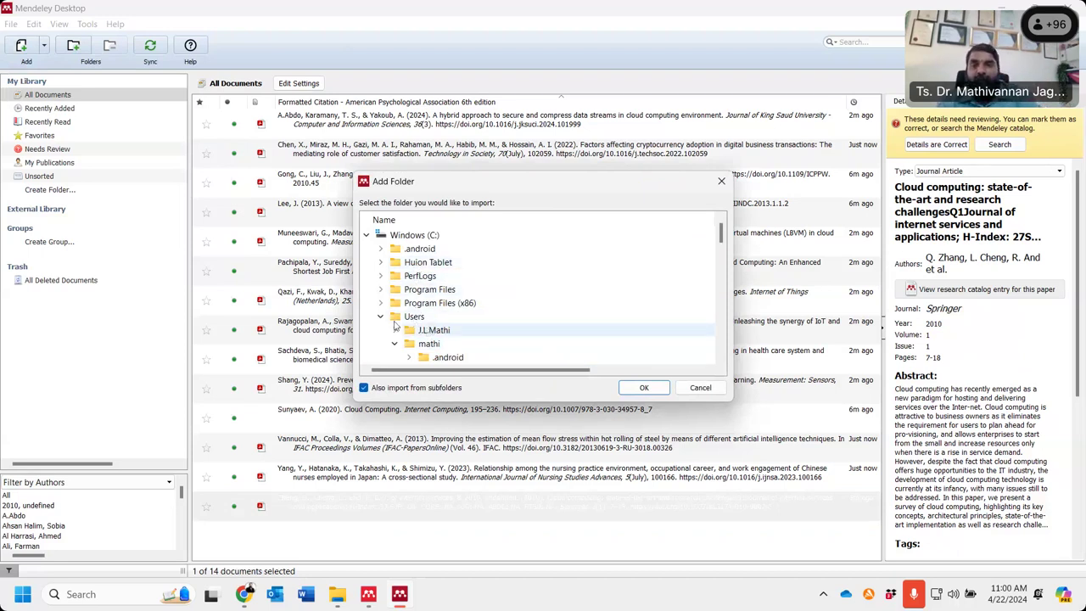
{"action": "scroll", "coordinate": [516, 340], "scroll_direction": "down", "scroll_amount": 7}
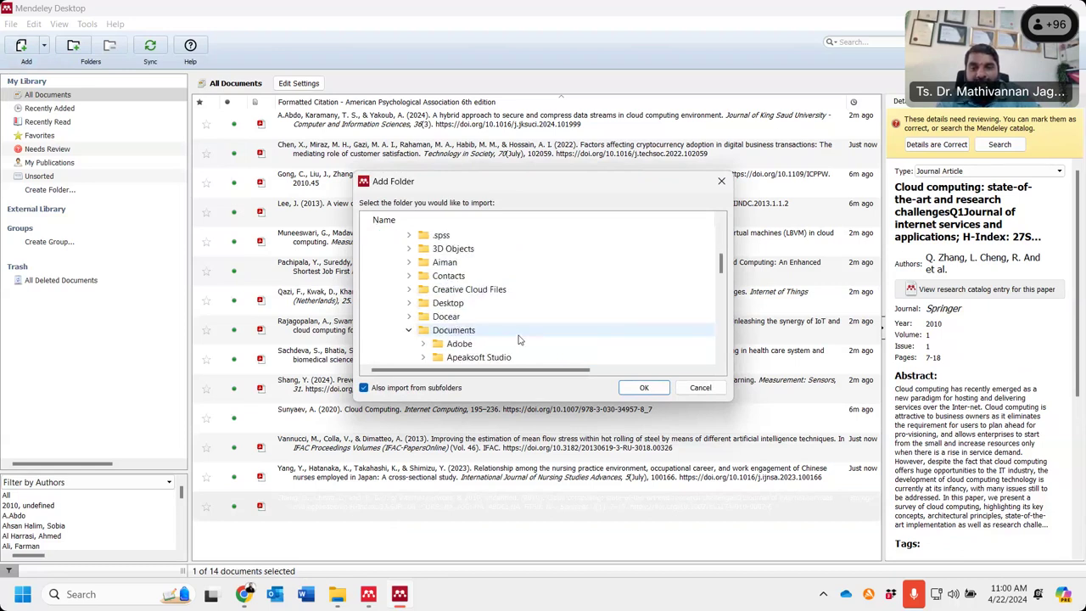
{"action": "scroll", "coordinate": [534, 340], "scroll_direction": "up", "scroll_amount": 1}
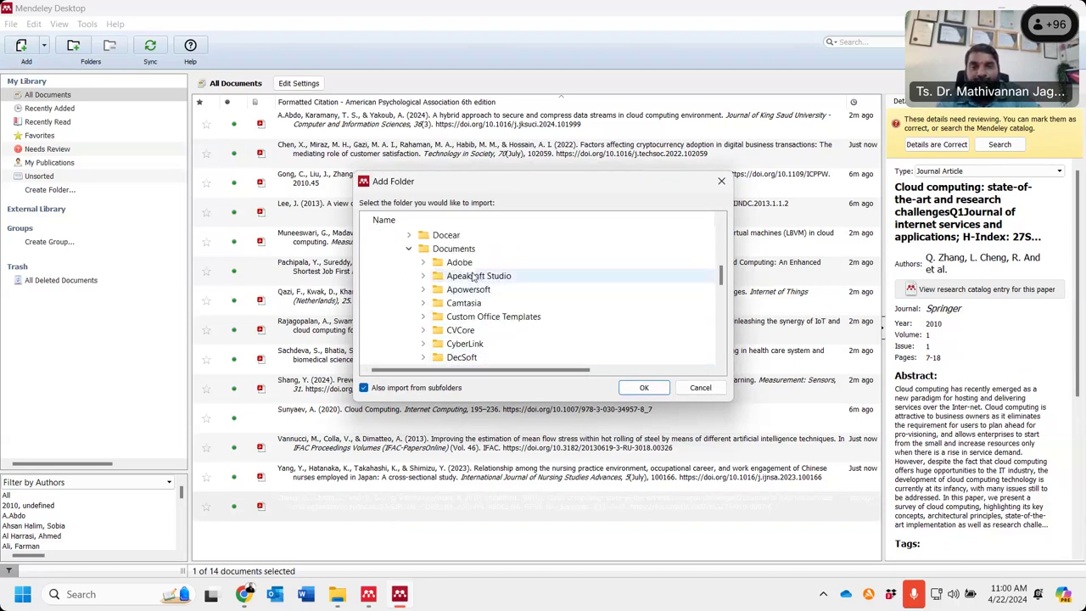
{"action": "scroll", "coordinate": [528, 310], "scroll_direction": "down", "scroll_amount": 2}
{"action": "scroll", "coordinate": [525, 310], "scroll_direction": "down", "scroll_amount": 4}
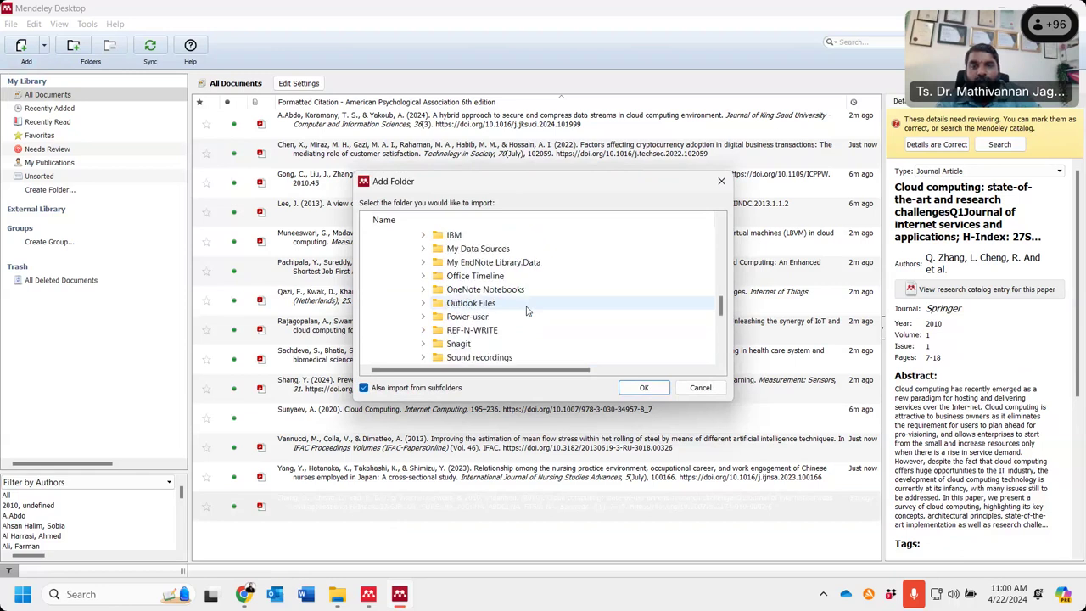
{"action": "scroll", "coordinate": [526, 310], "scroll_direction": "up", "scroll_amount": 6}
{"action": "left_click", "coordinate": [408, 249]}
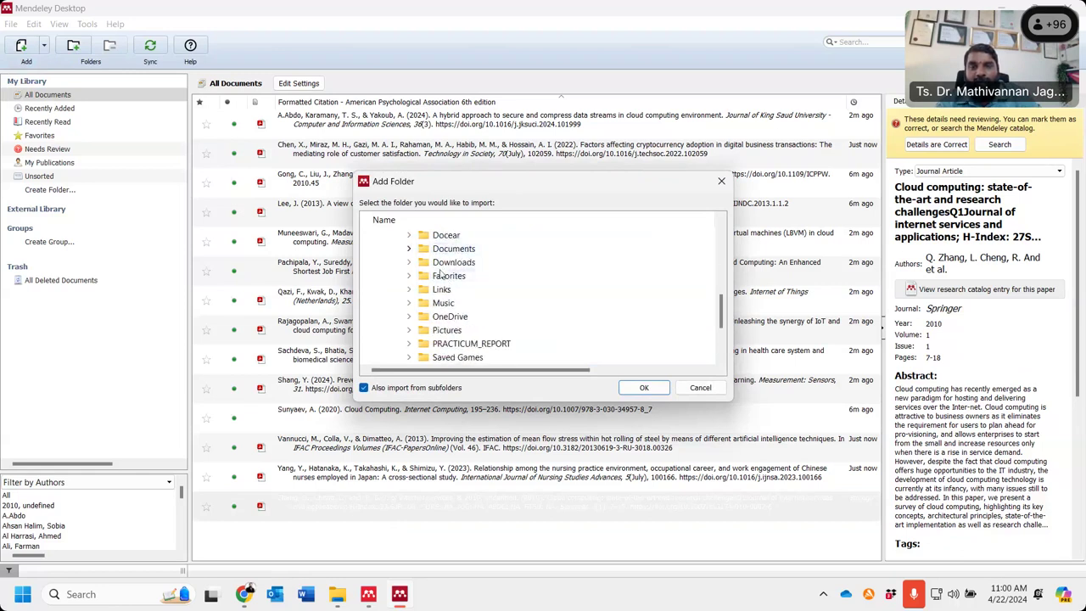
- Select Desktop > Latest Article, keeping subfolders included, and start the import
{"action": "scroll", "coordinate": [442, 283], "scroll_direction": "down", "scroll_amount": 3}
{"action": "scroll", "coordinate": [450, 284], "scroll_direction": "up", "scroll_amount": 6}
{"action": "scroll", "coordinate": [452, 284], "scroll_direction": "up", "scroll_amount": 2}
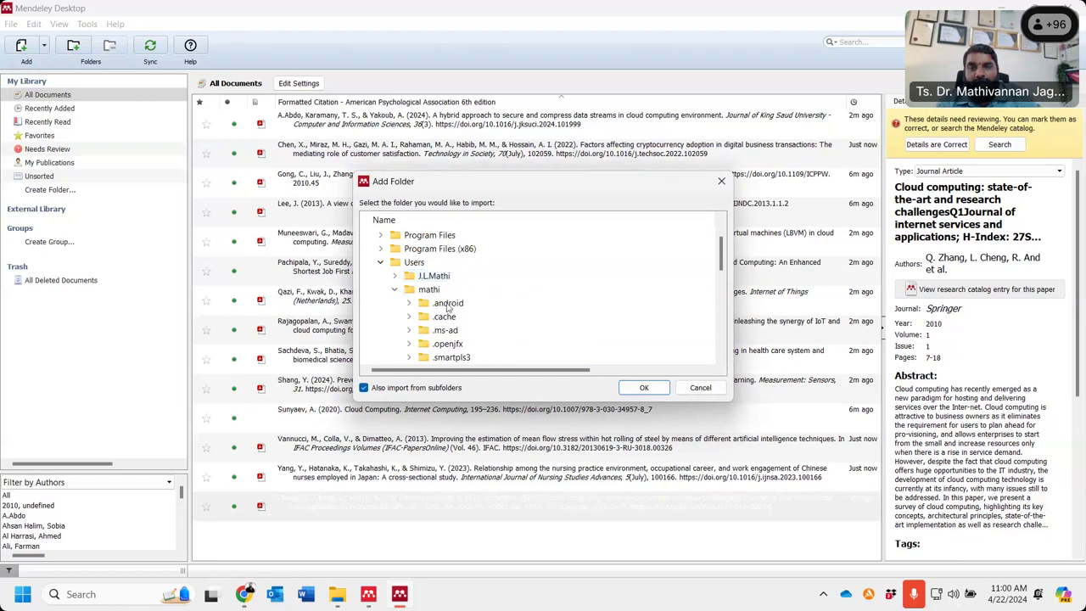
{"action": "scroll", "coordinate": [458, 314], "scroll_direction": "down", "scroll_amount": 3}
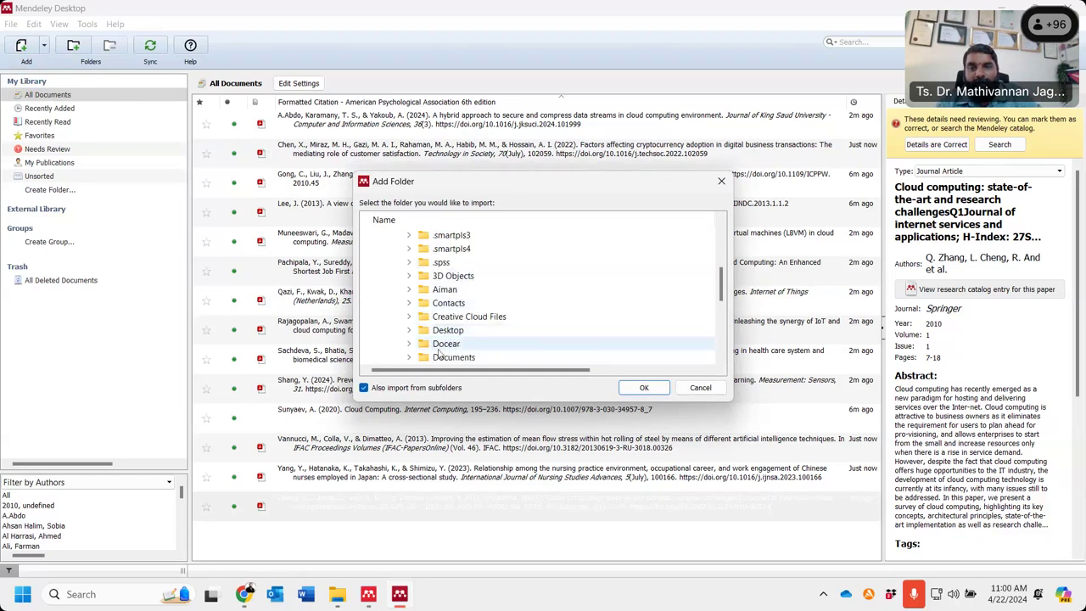
{"action": "left_click", "coordinate": [409, 330]}
{"action": "scroll", "coordinate": [492, 305], "scroll_direction": "down", "scroll_amount": 2}
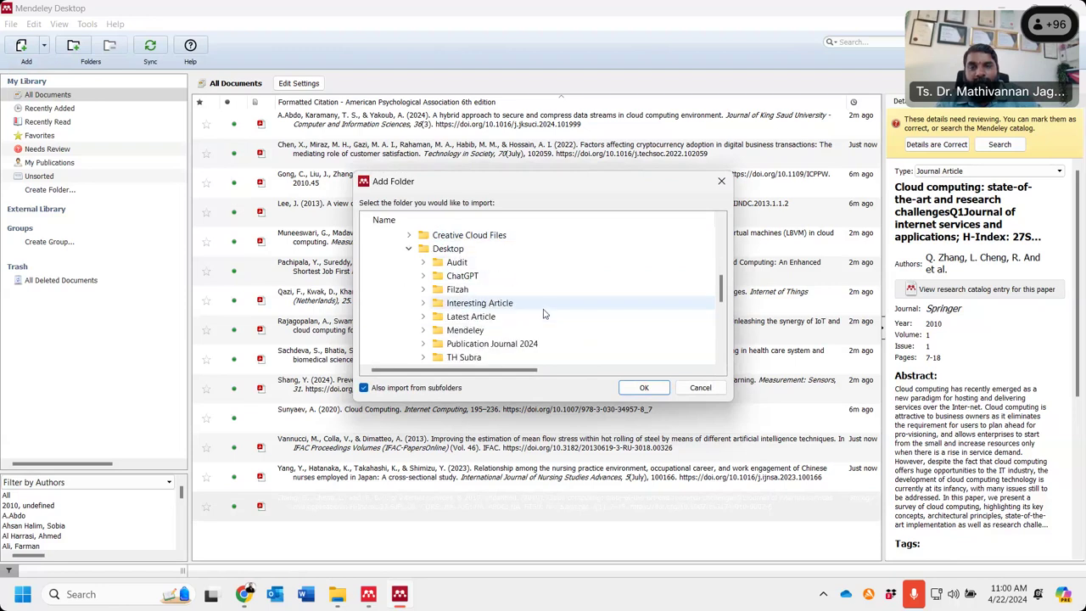
{"action": "left_click", "coordinate": [491, 320]}
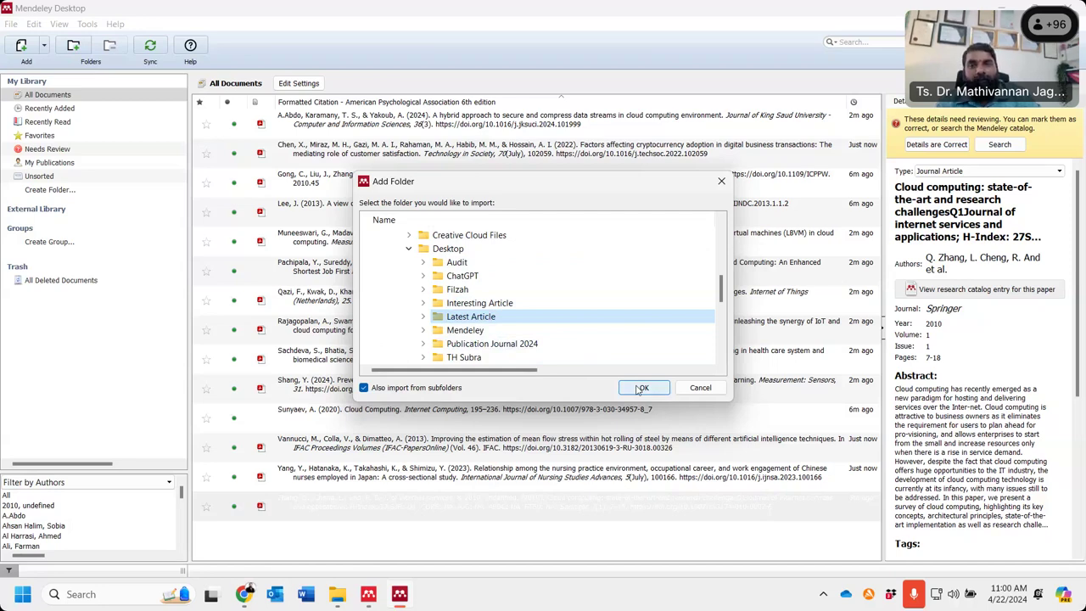
{"action": "left_click", "coordinate": [643, 387]}
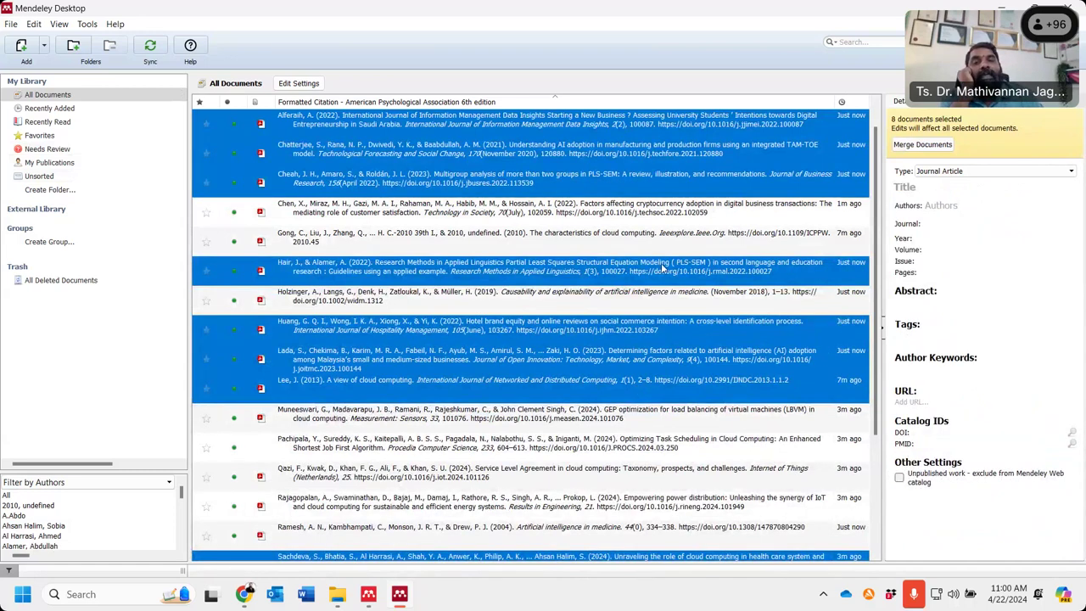
- Let the eight-paper import finish, then view the Chen et al. 2022 paper's details
{"action": "scroll", "coordinate": [500, 338], "scroll_direction": "down", "scroll_amount": 2}
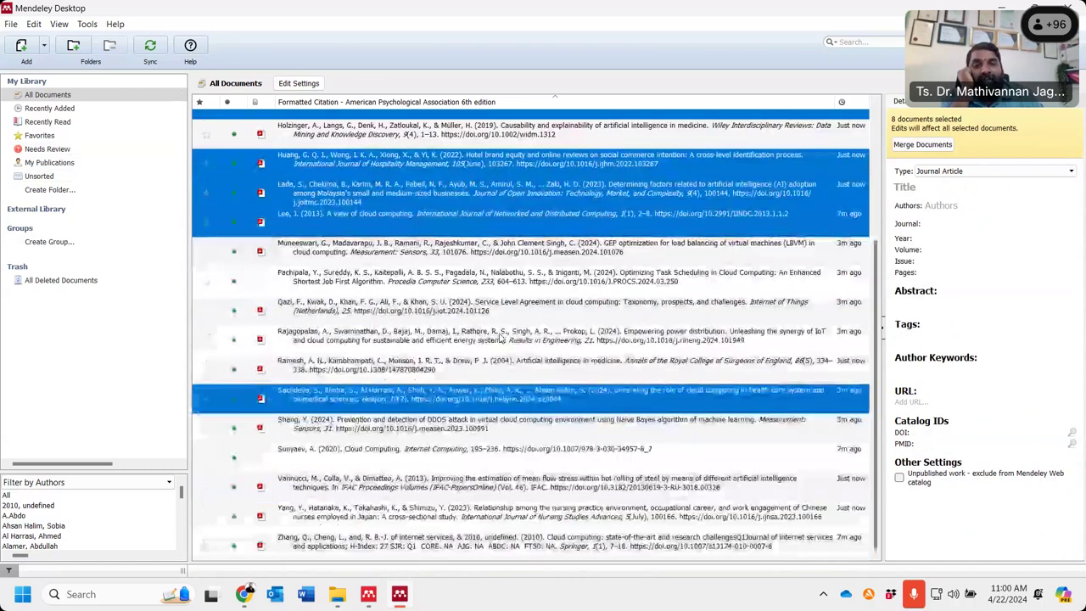
{"action": "scroll", "coordinate": [500, 338], "scroll_direction": "up", "scroll_amount": 2}
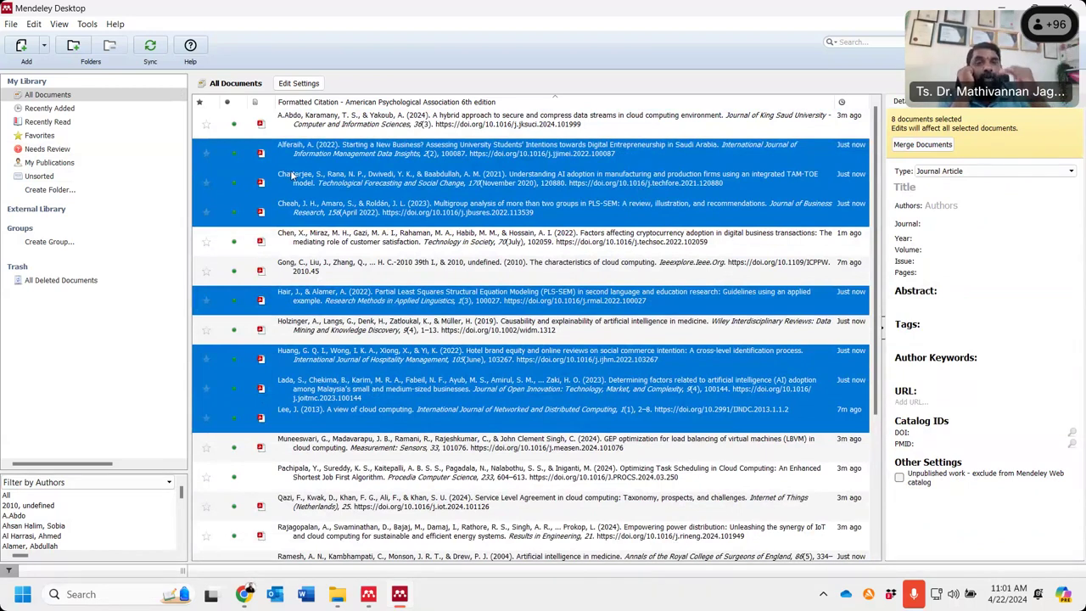
{"action": "left_click", "coordinate": [370, 250]}
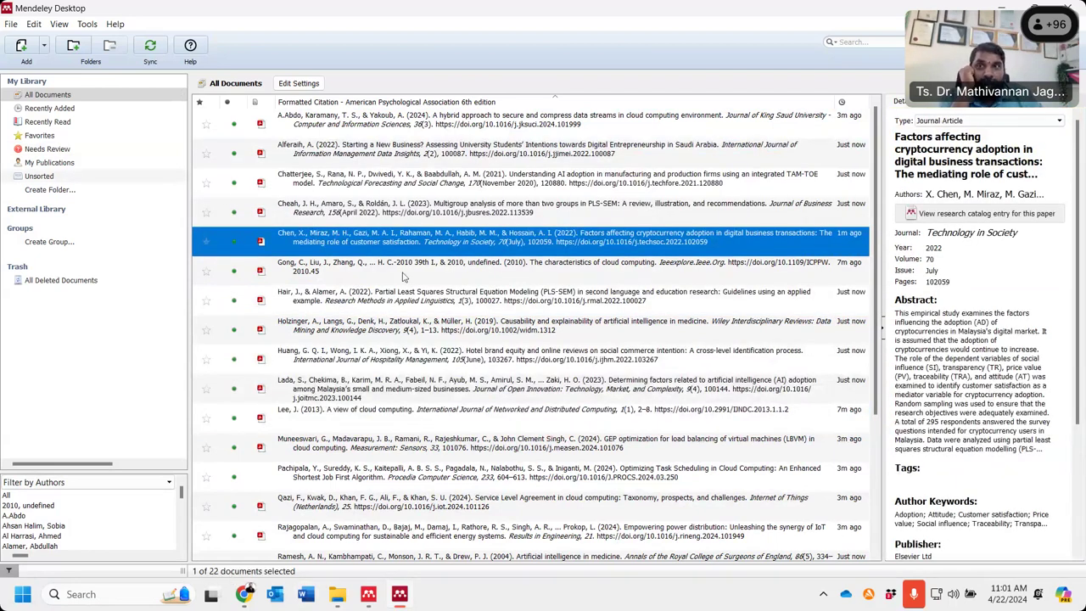
{"action": "left_click", "coordinate": [43, 48]}
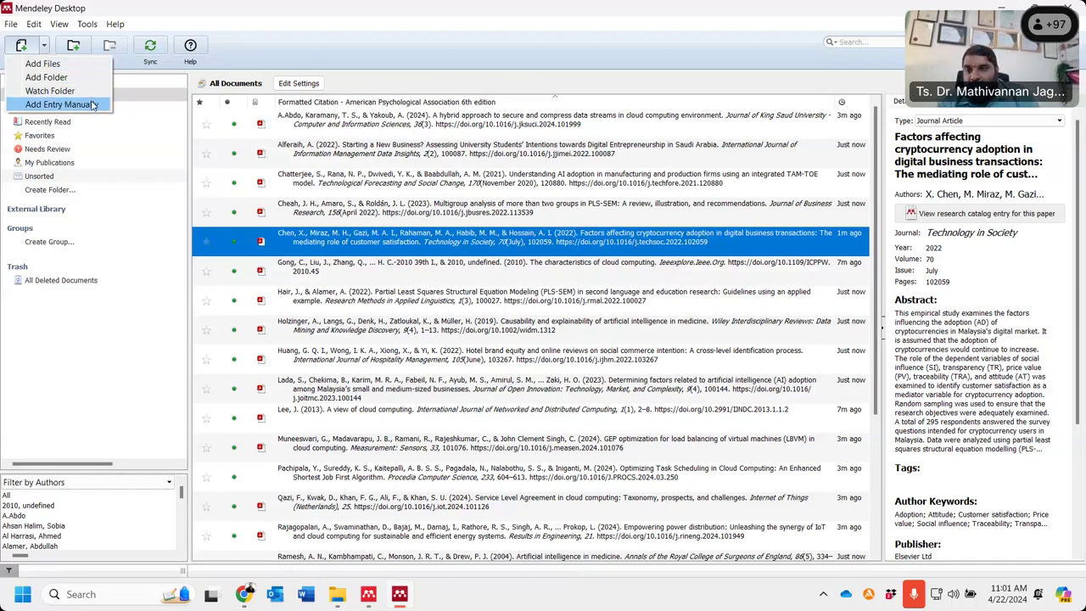
- Create a manual New Document entry with its document type set to Hearing
{"action": "left_click", "coordinate": [94, 104]}
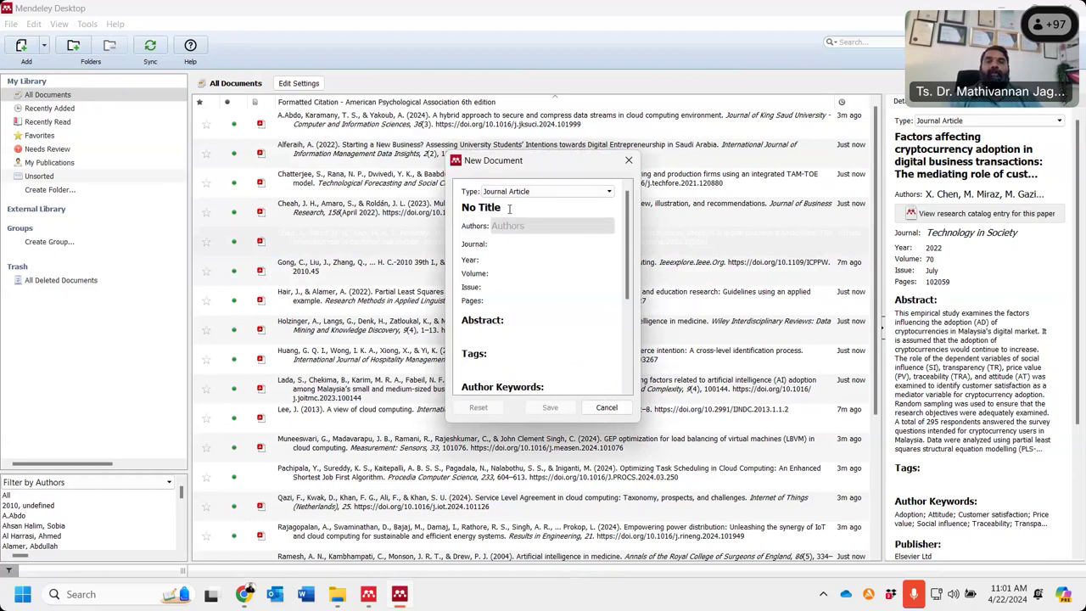
{"action": "left_click", "coordinate": [515, 194]}
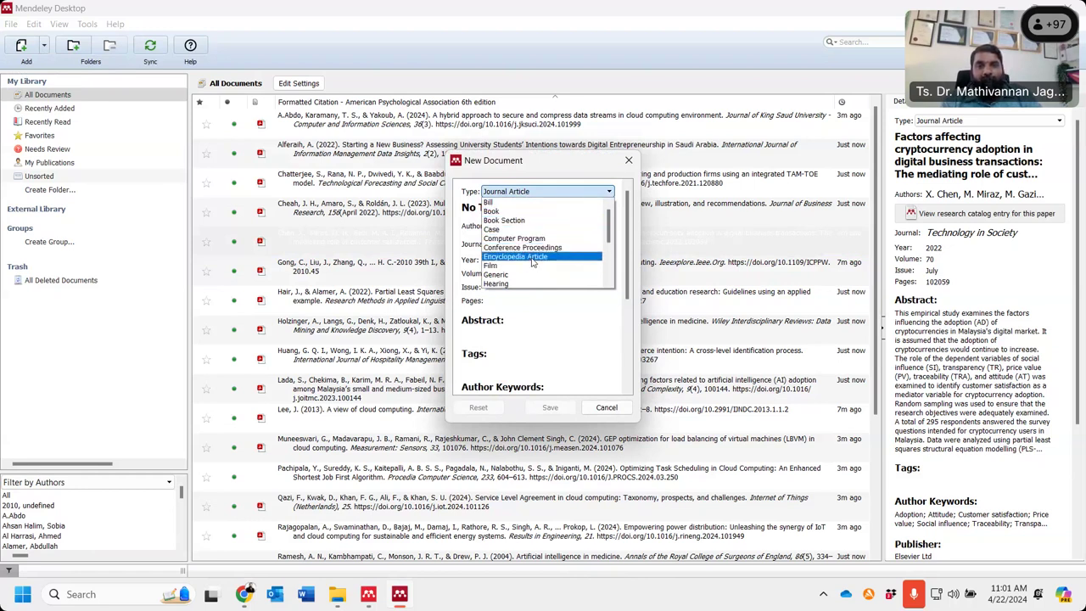
{"action": "scroll", "coordinate": [533, 263], "scroll_direction": "down", "scroll_amount": 3}
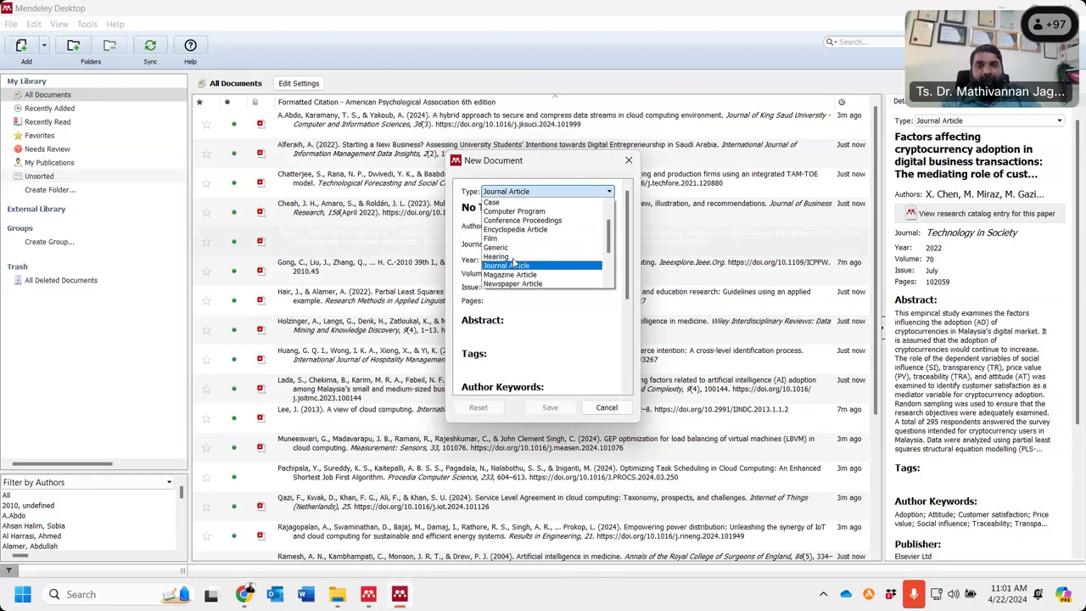
{"action": "left_click", "coordinate": [514, 258]}
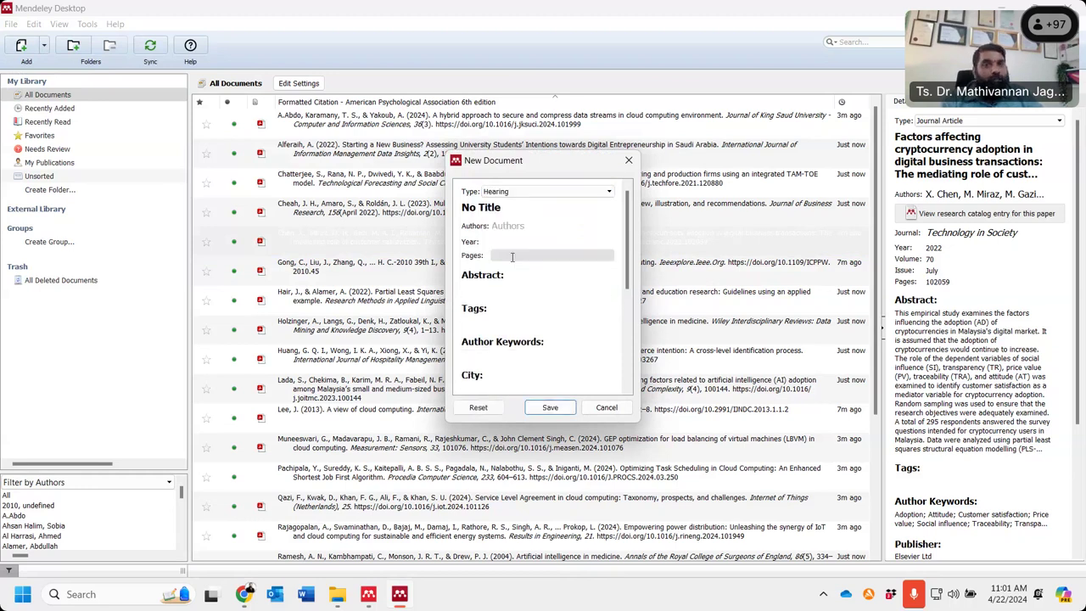
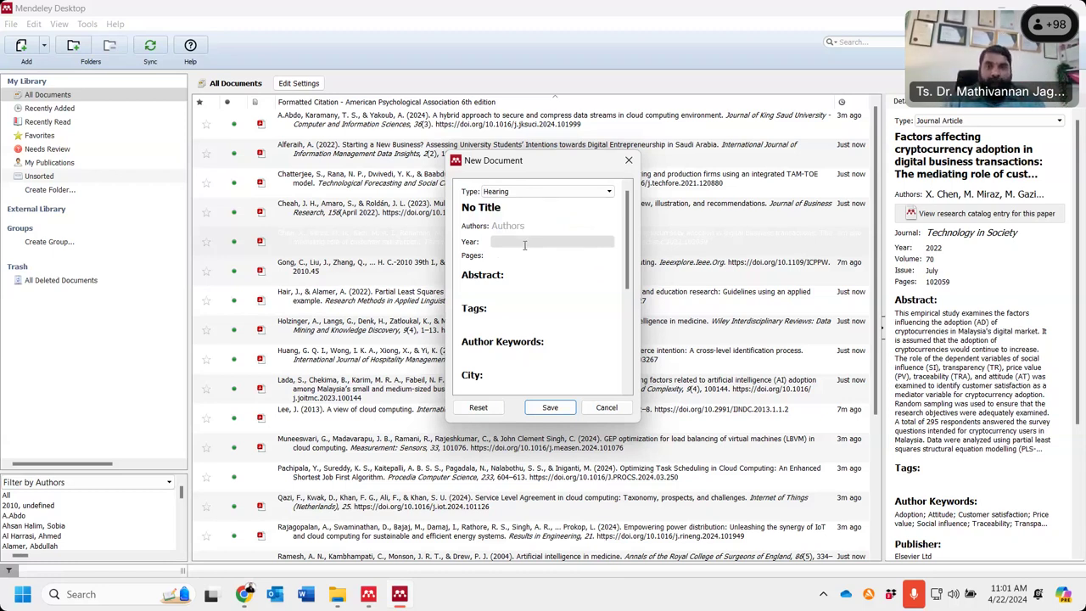
- Change the new entry's document type to Newspaper Article
{"action": "left_click", "coordinate": [518, 242]}
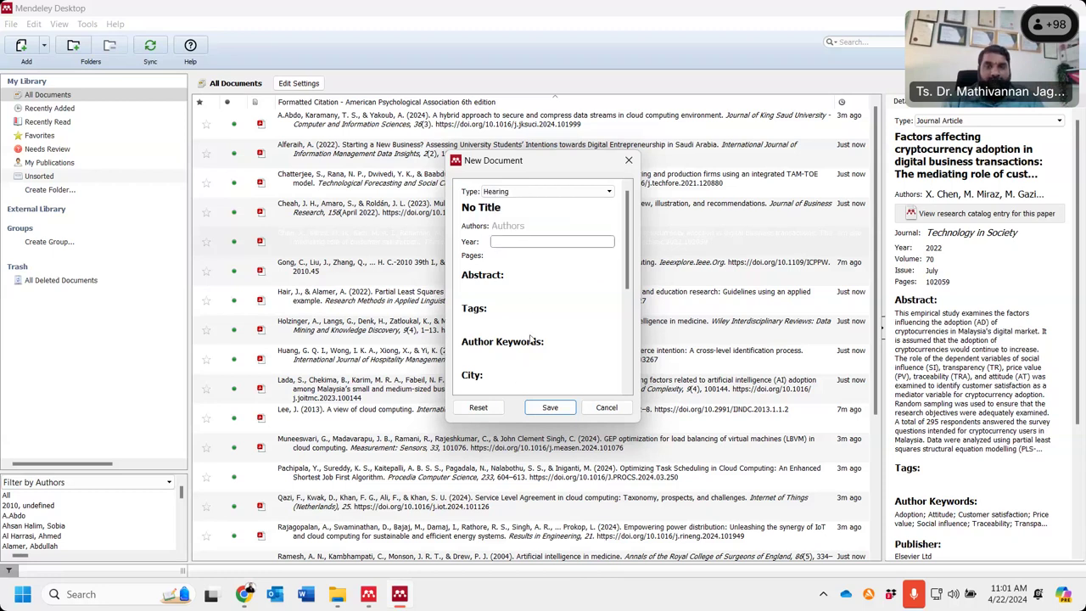
{"action": "left_click", "coordinate": [511, 194]}
{"action": "left_click", "coordinate": [512, 194]}
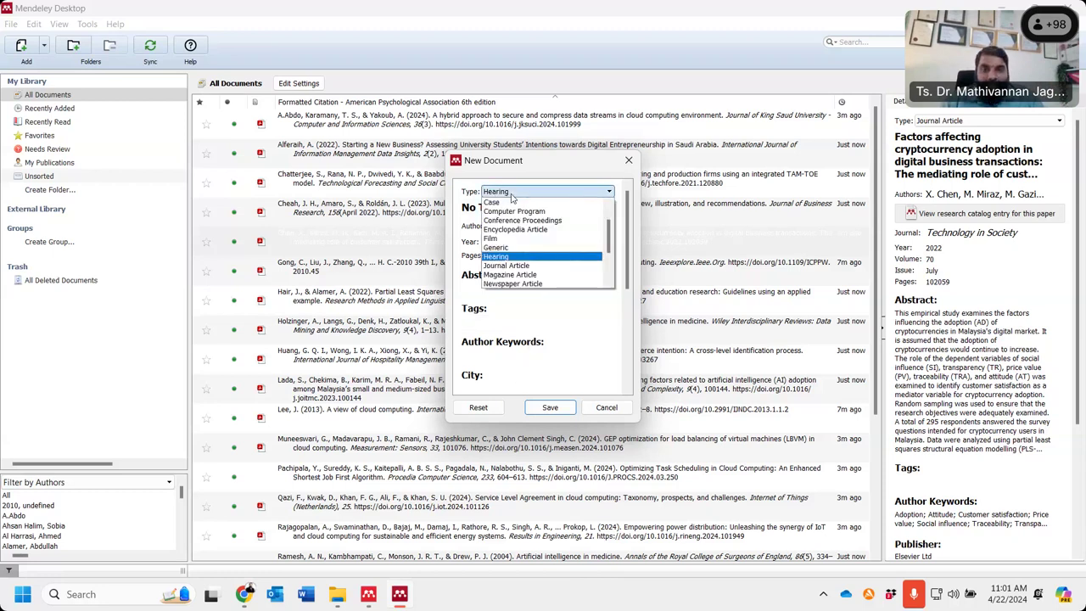
{"action": "left_click", "coordinate": [519, 287]}
{"action": "left_click", "coordinate": [515, 262]}
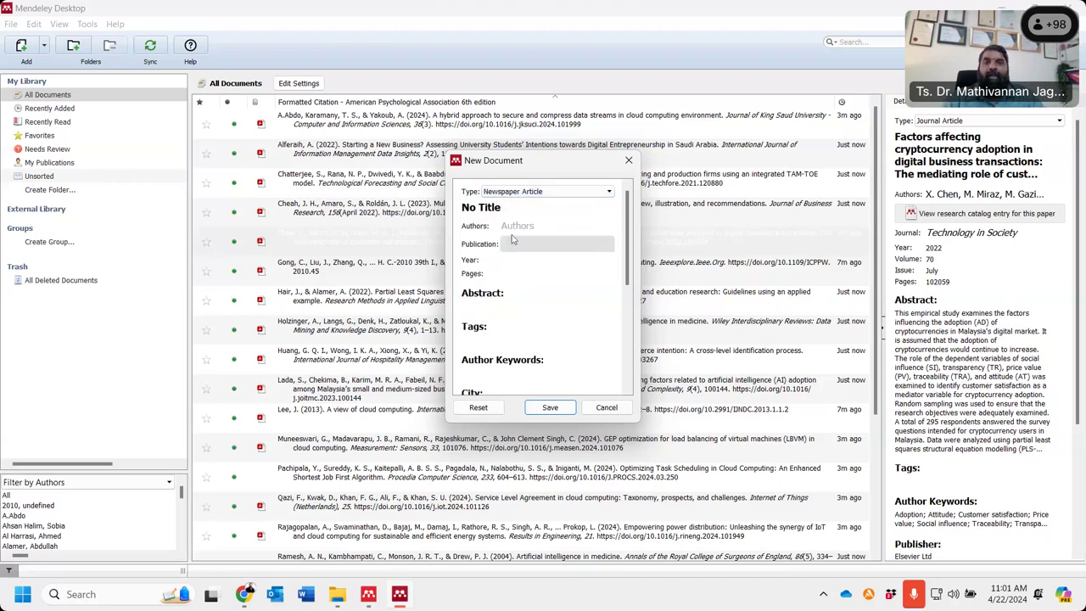
- Title the entry 'Cloud Computing in Higher Education' and begin typing the author's name
{"action": "left_click", "coordinate": [510, 213]}
{"action": "type", "text": "Cloud"}
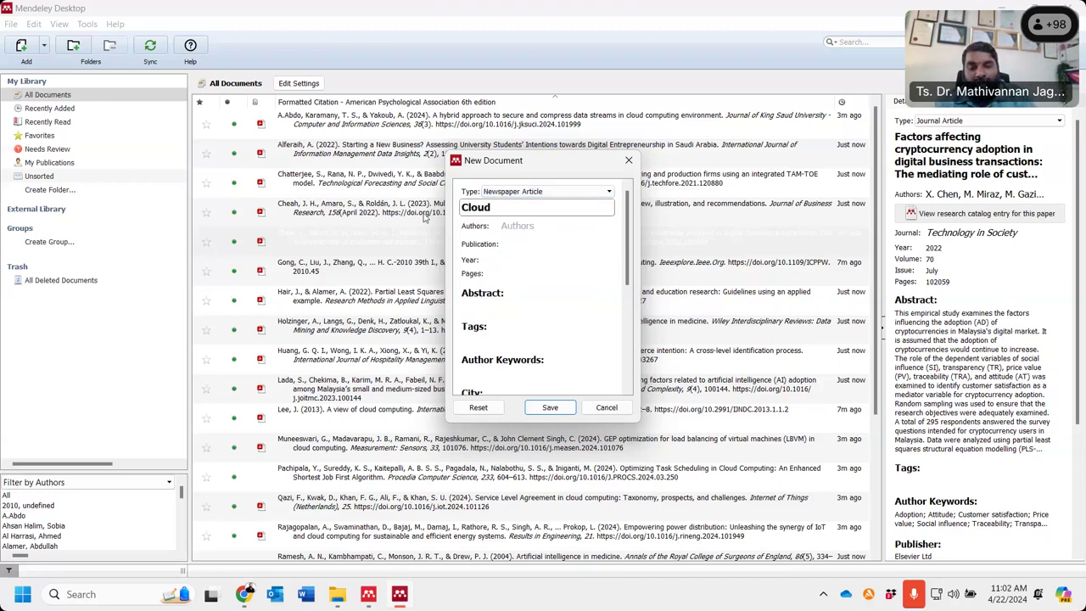
{"action": "type", "text": " Computing"}
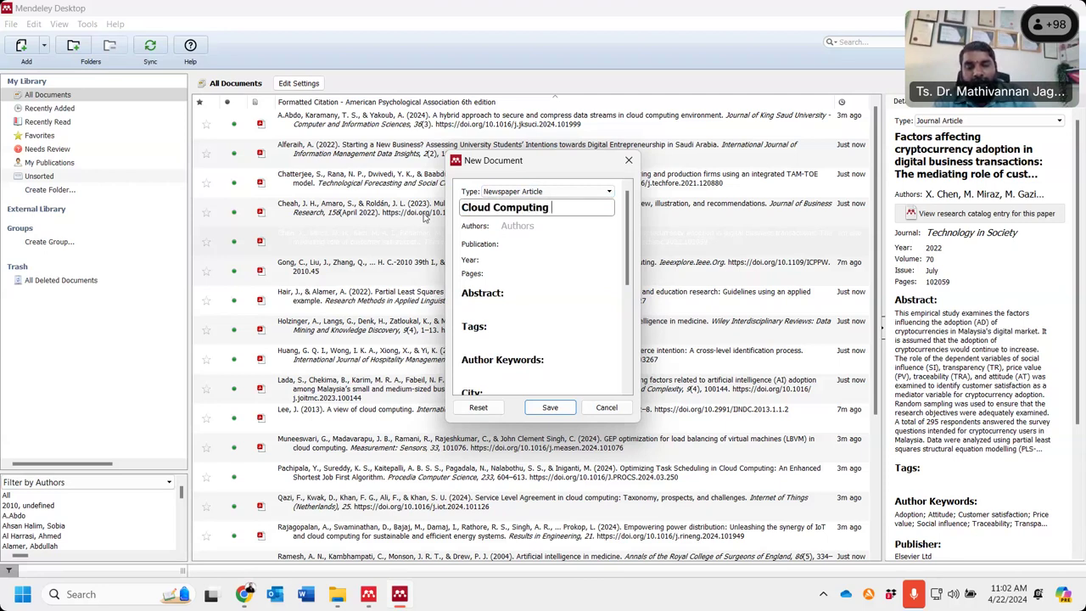
{"action": "type", "text": " U"}
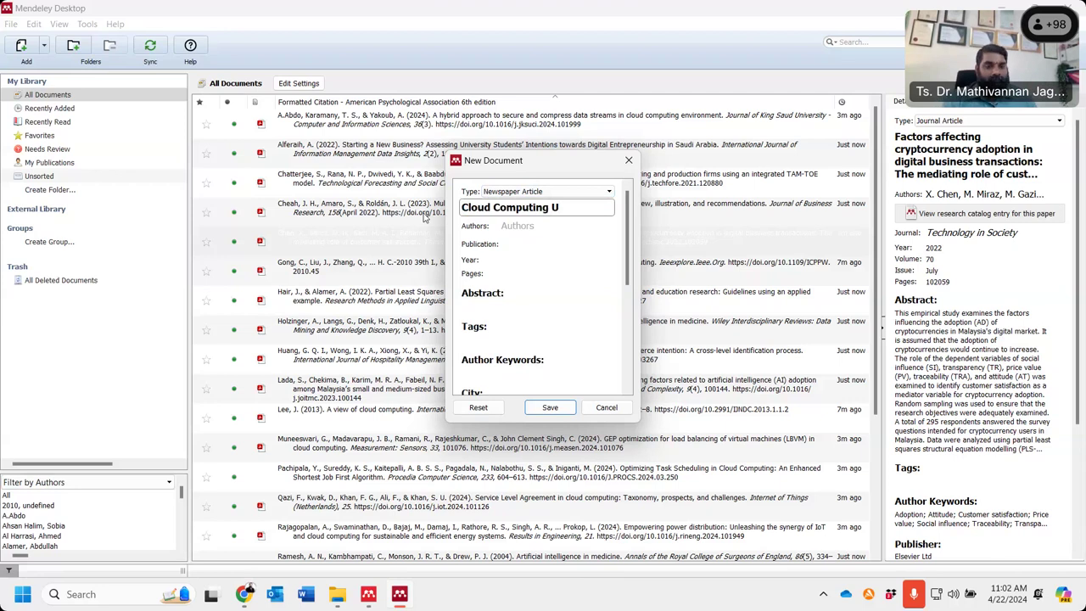
{"action": "left_click", "coordinate": [679, 17]}
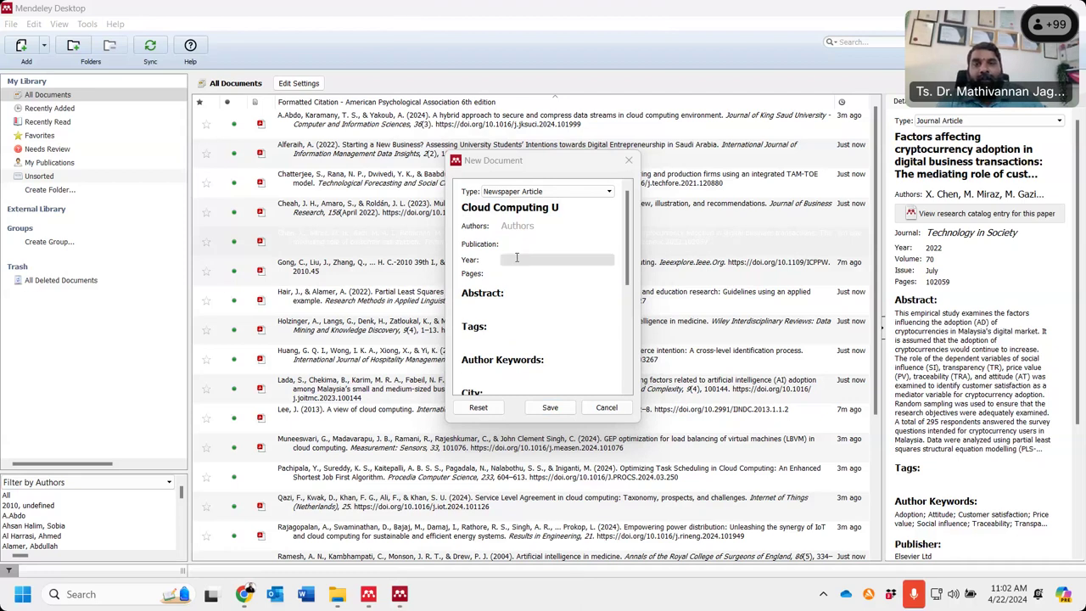
{"action": "left_click", "coordinate": [579, 212]}
{"action": "key", "text": "BackSpace"}
{"action": "type", "text": "in Higher Education"}
{"action": "left_click", "coordinate": [554, 240]}
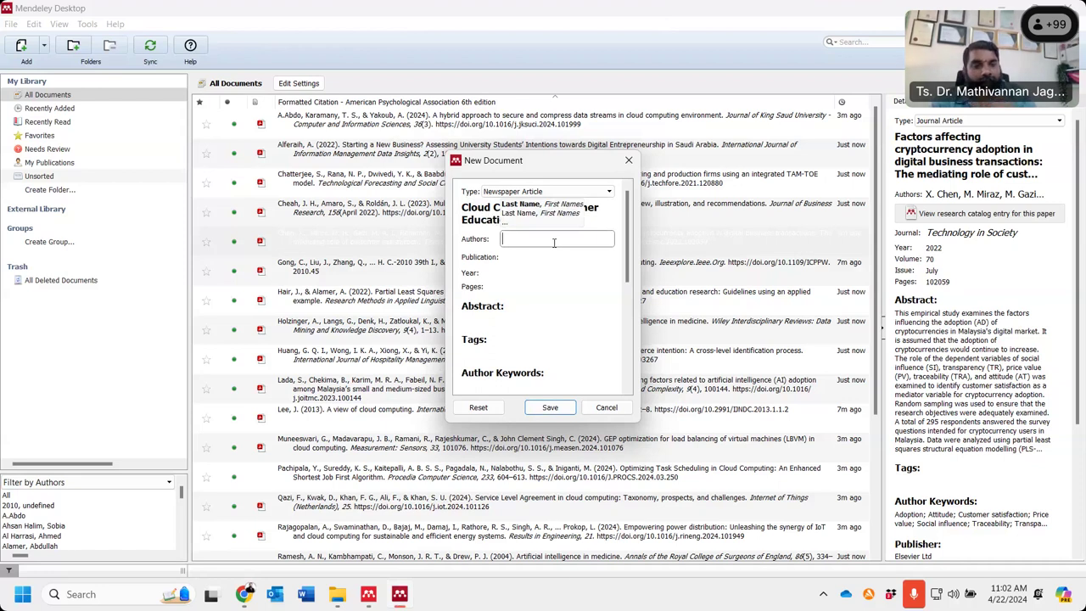
{"action": "type", "text": "Norsharina"}
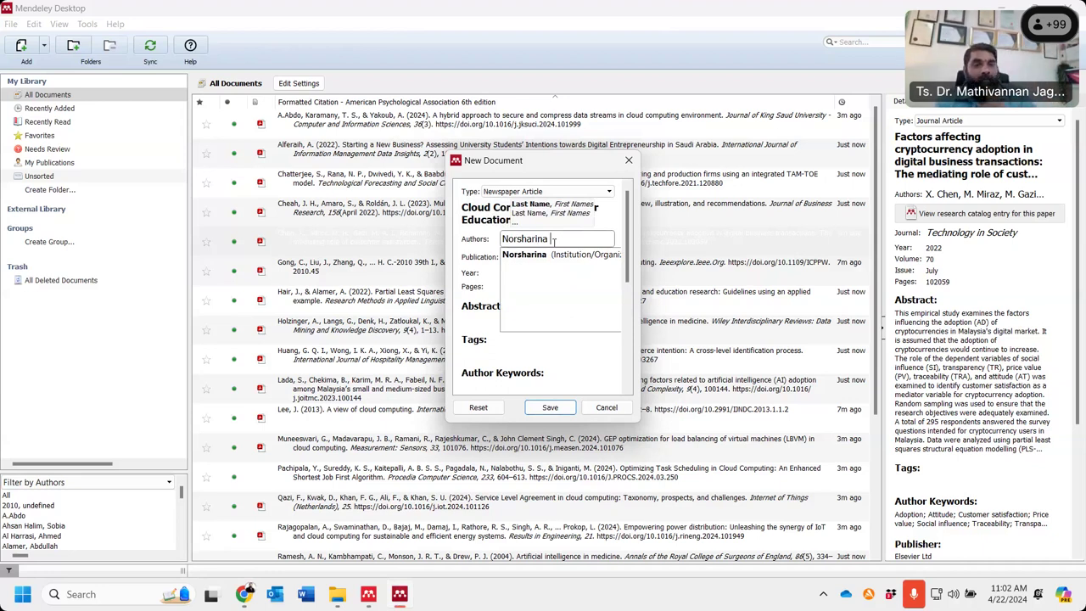
- Accept the suggested author, review the remaining fields, and save the newspaper article entry
{"action": "left_click", "coordinate": [504, 257]}
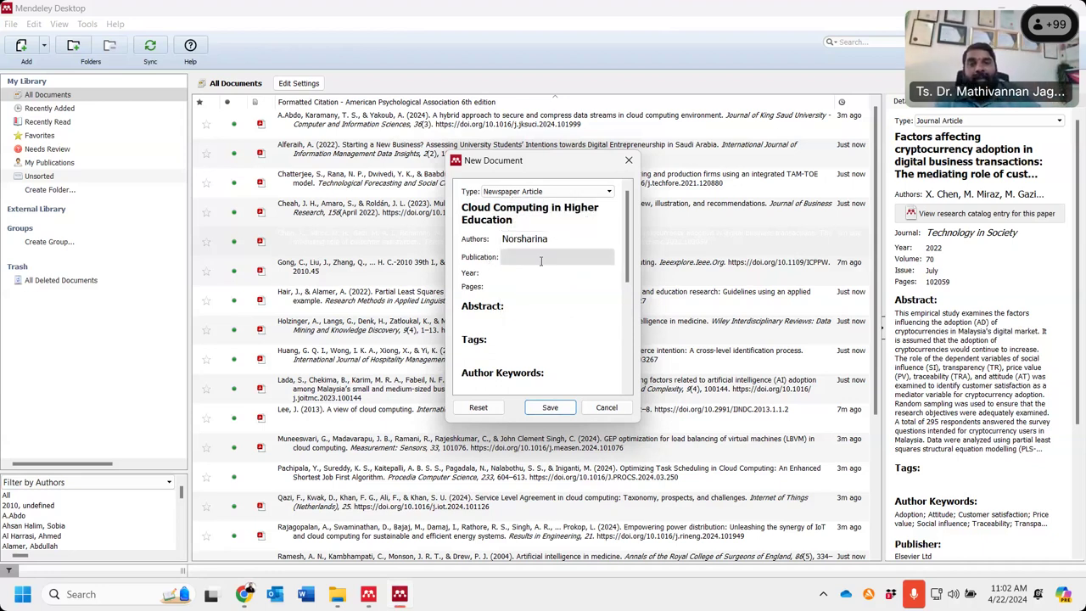
{"action": "left_click", "coordinate": [501, 274]}
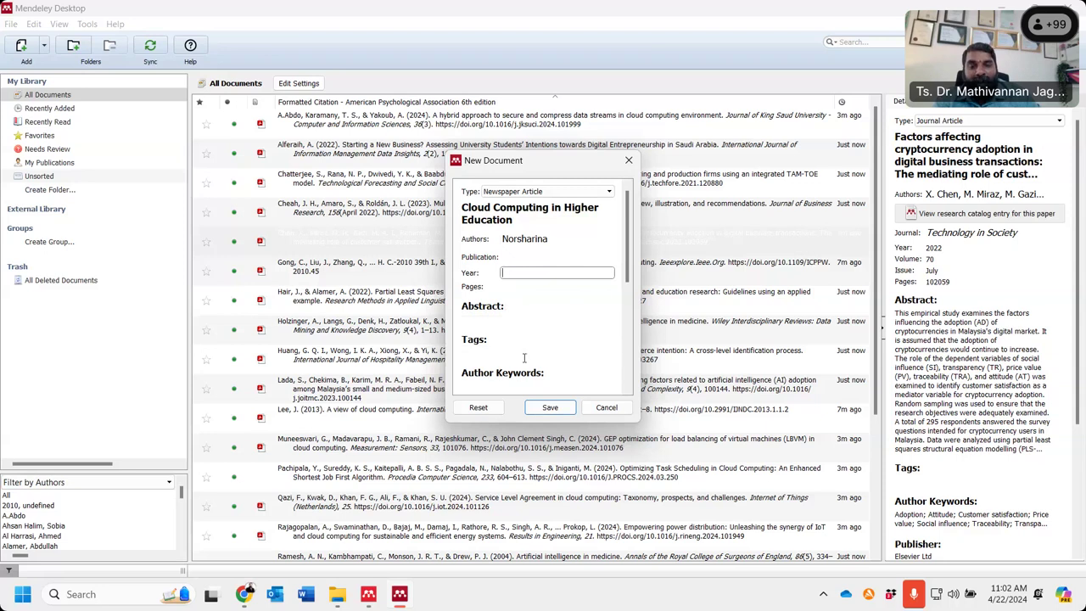
{"action": "scroll", "coordinate": [526, 373], "scroll_direction": "down", "scroll_amount": 2}
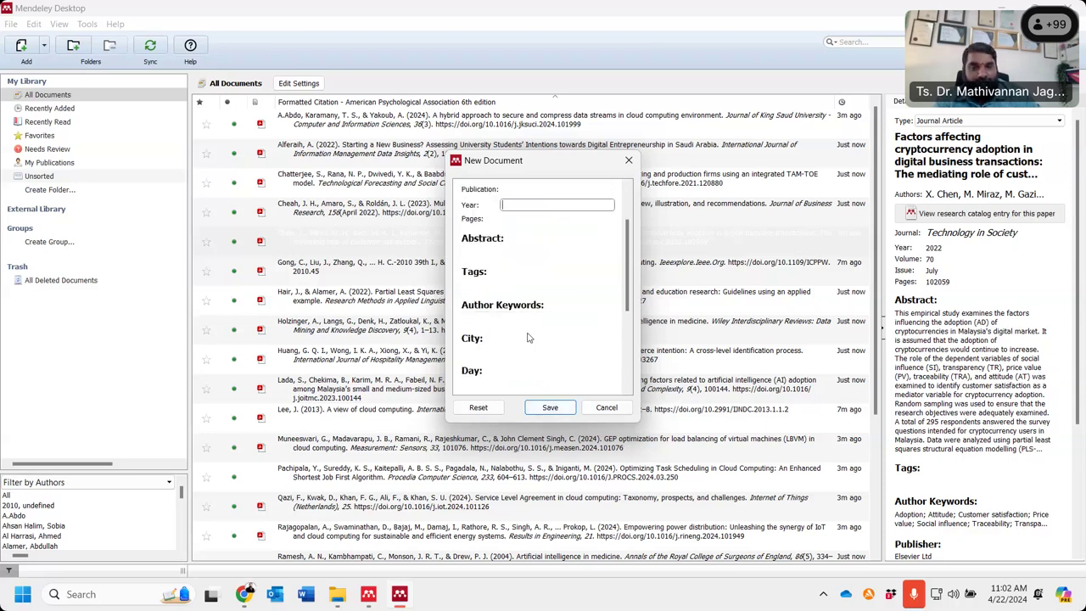
{"action": "scroll", "coordinate": [535, 344], "scroll_direction": "down", "scroll_amount": 1}
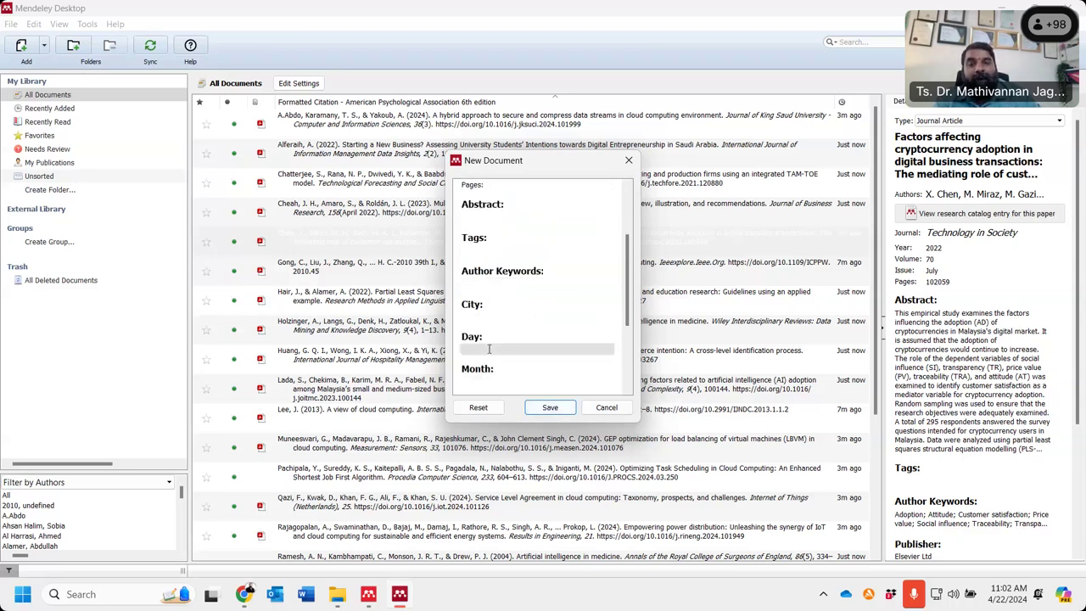
{"action": "scroll", "coordinate": [490, 322], "scroll_direction": "down", "scroll_amount": 2}
{"action": "scroll", "coordinate": [492, 326], "scroll_direction": "up", "scroll_amount": 2}
{"action": "scroll", "coordinate": [488, 340], "scroll_direction": "down", "scroll_amount": 2}
{"action": "scroll", "coordinate": [497, 343], "scroll_direction": "up", "scroll_amount": 5}
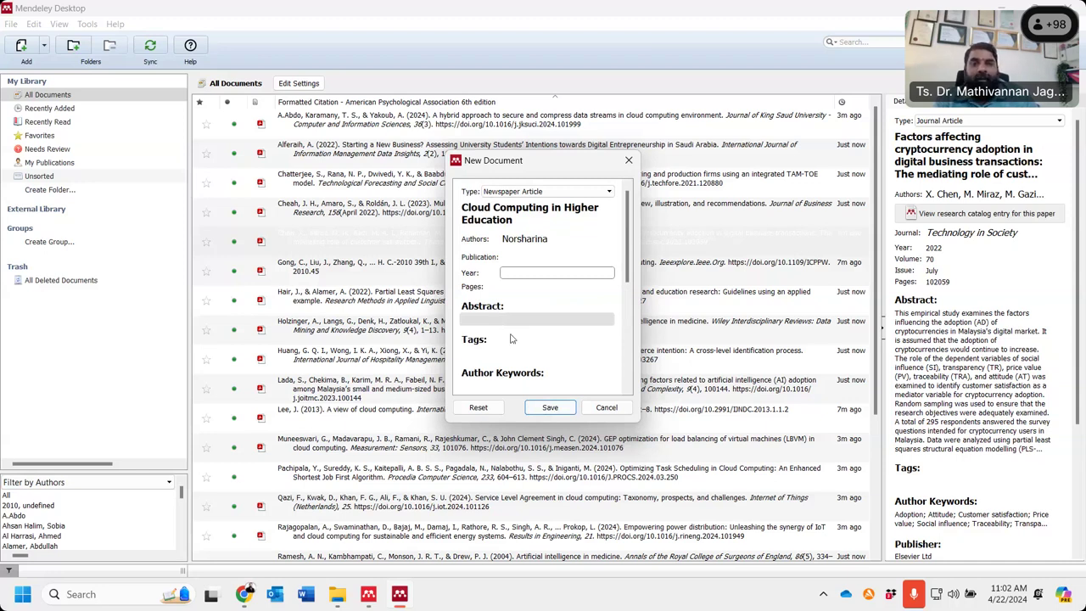
{"action": "scroll", "coordinate": [511, 339], "scroll_direction": "down", "scroll_amount": 1}
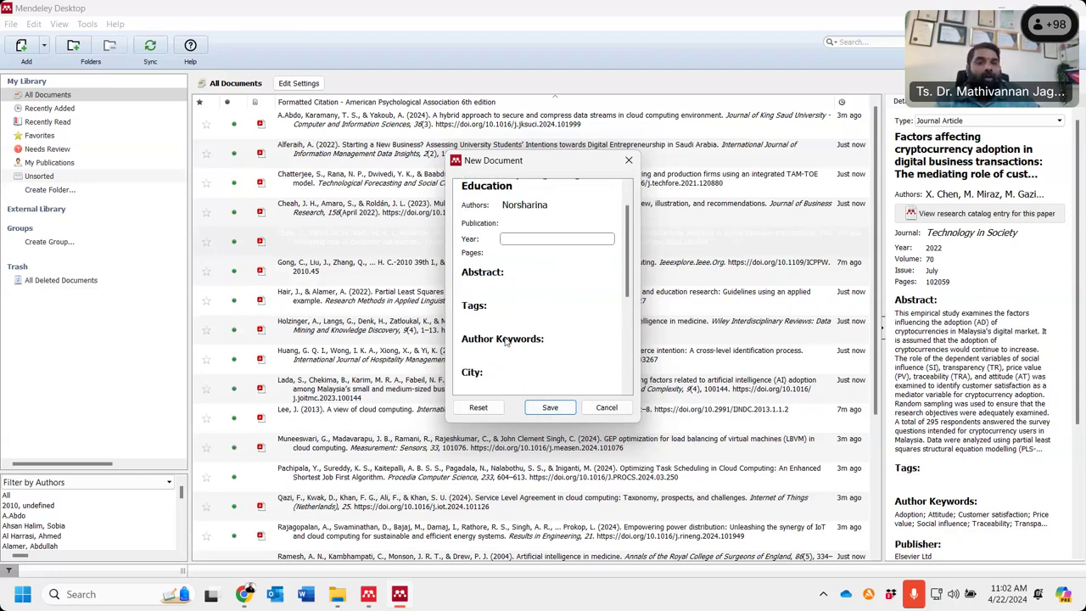
{"action": "scroll", "coordinate": [505, 340], "scroll_direction": "down", "scroll_amount": 2}
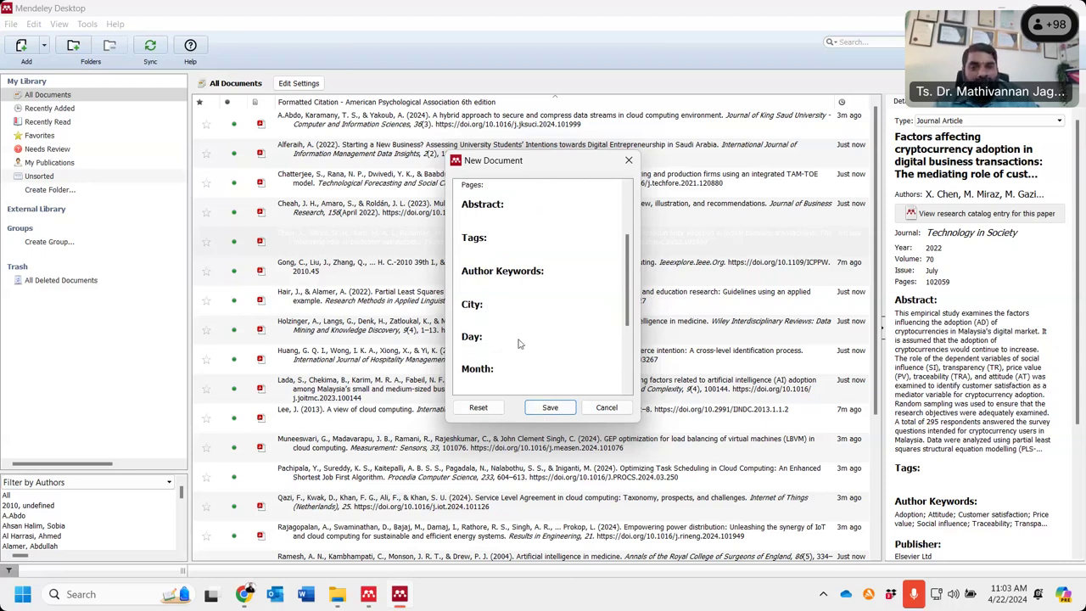
{"action": "scroll", "coordinate": [520, 343], "scroll_direction": "up", "scroll_amount": 3}
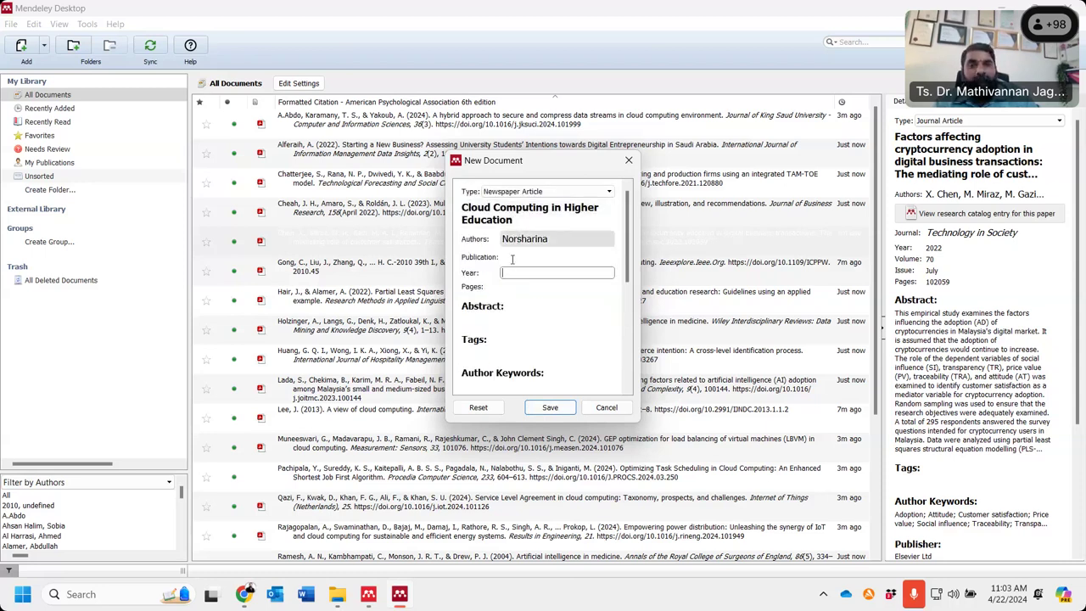
{"action": "scroll", "coordinate": [527, 288], "scroll_direction": "down", "scroll_amount": 5}
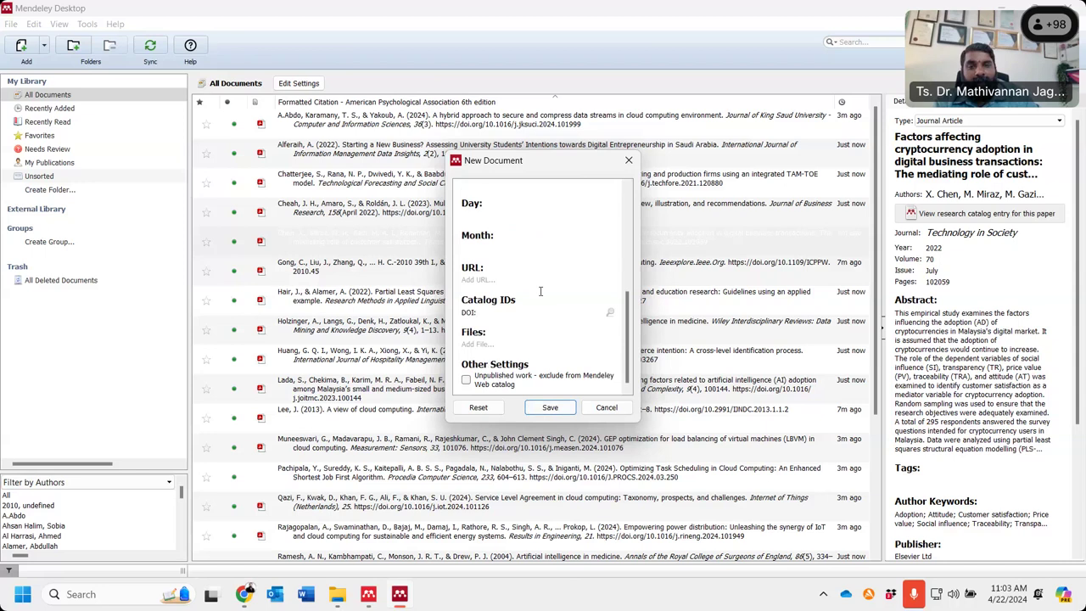
{"action": "left_click", "coordinate": [550, 411]}
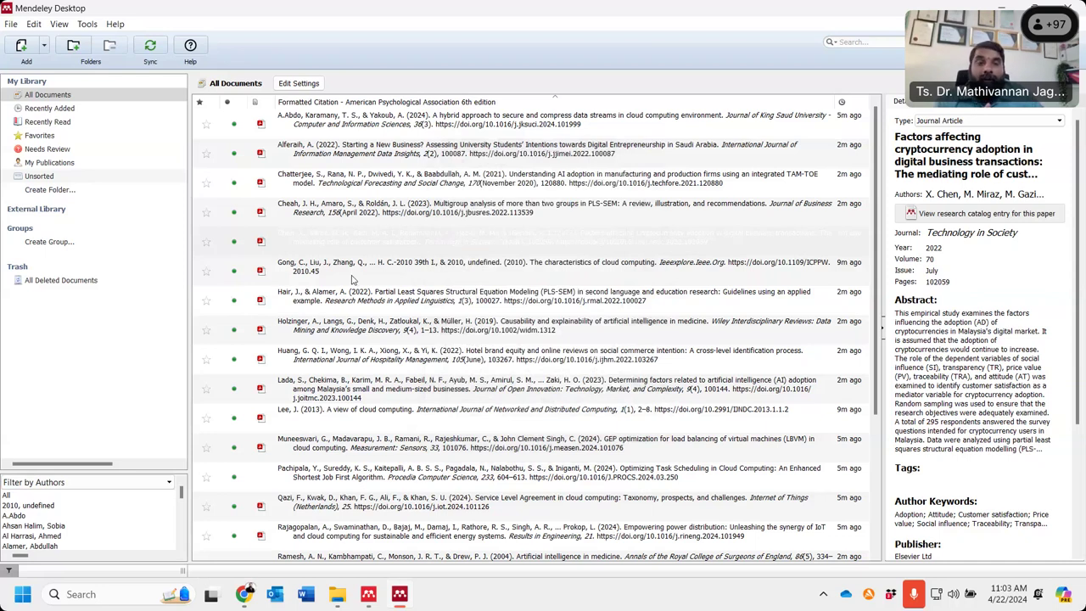
- Review the Add menu options without choosing one, then return to the ScienceDirect results in Chrome
{"action": "left_click", "coordinate": [45, 51]}
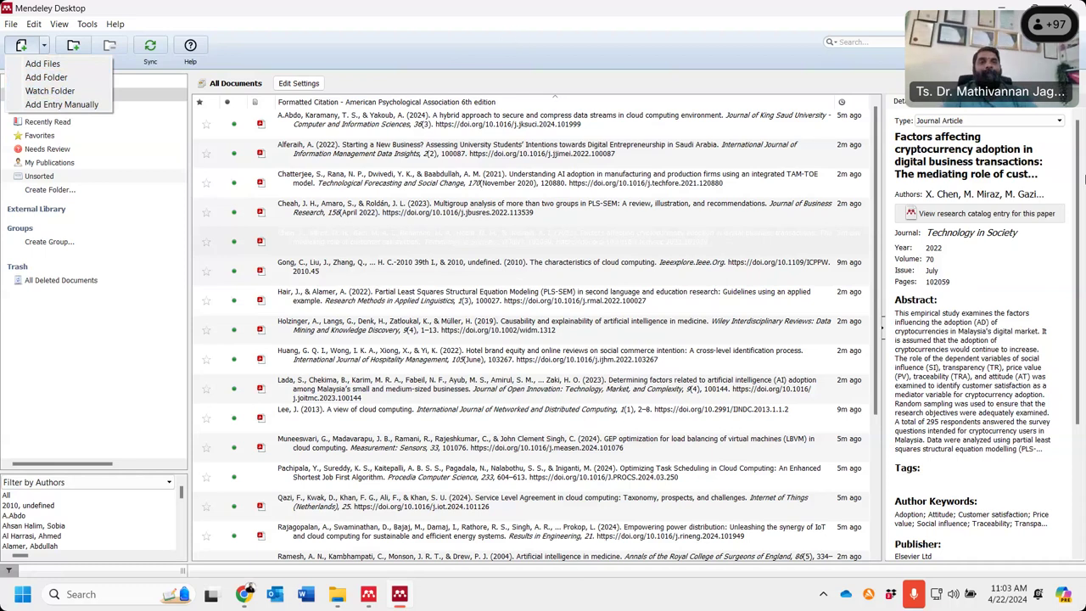
{"action": "key", "text": "Escape"}
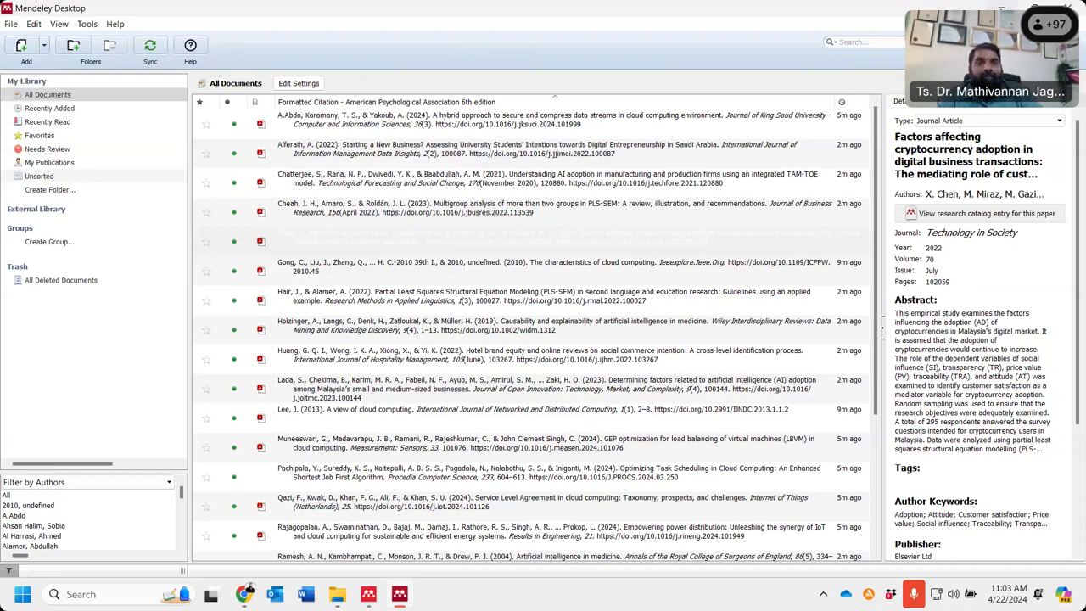
{"action": "left_click", "coordinate": [244, 594]}
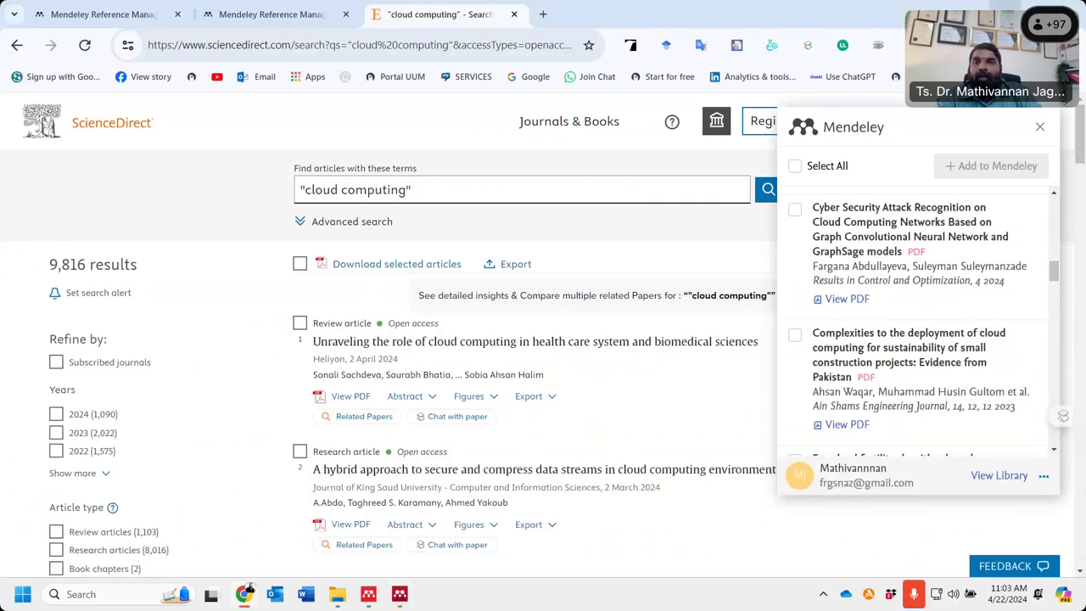
- Rename the desktop Mendeley folder's Watch folder to 'Watch folder PG Training', then return to Mendeley
{"action": "key", "text": "super+d"}
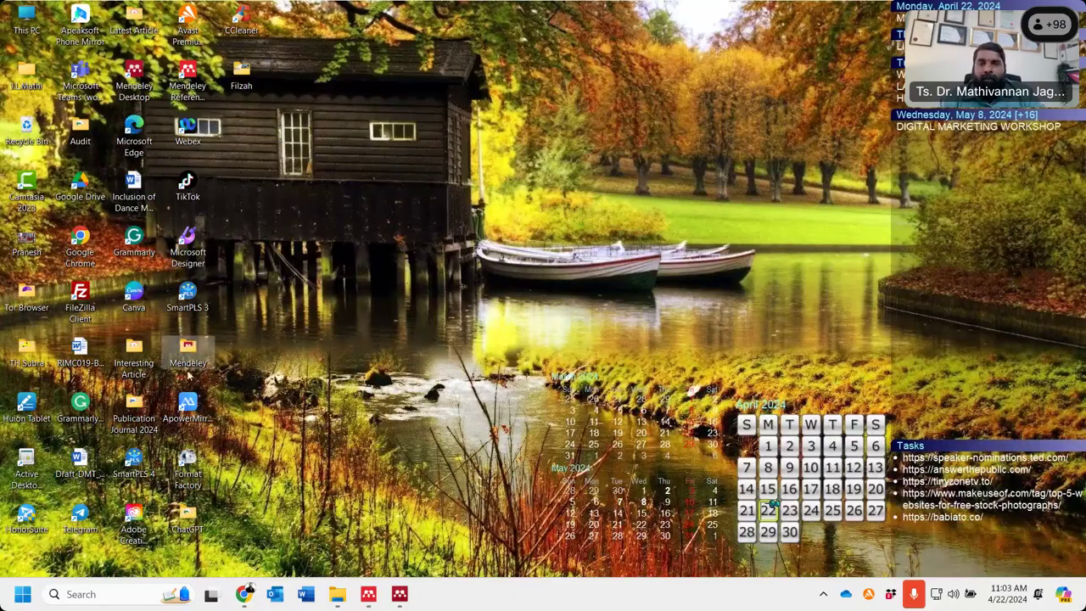
{"action": "double_click", "coordinate": [188, 349]}
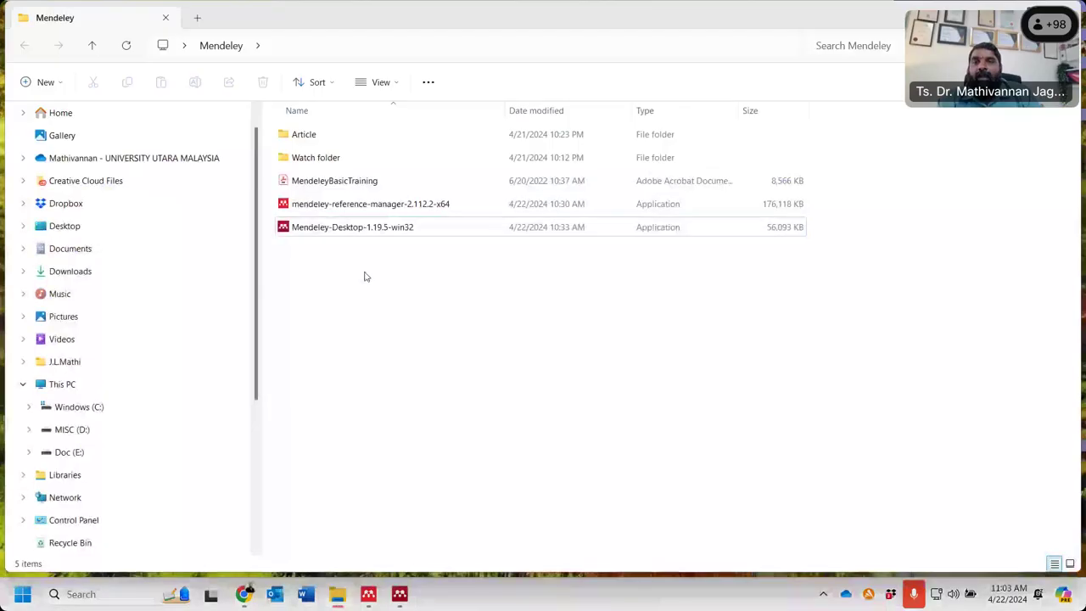
{"action": "left_click", "coordinate": [325, 163]}
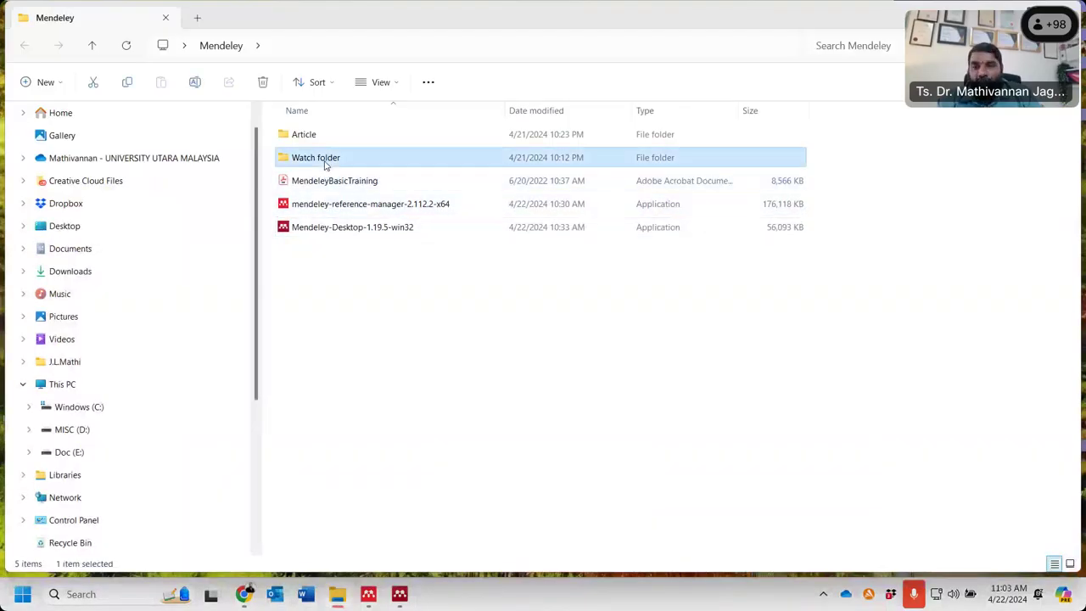
{"action": "right_click", "coordinate": [324, 166]}
{"action": "left_click", "coordinate": [393, 179]}
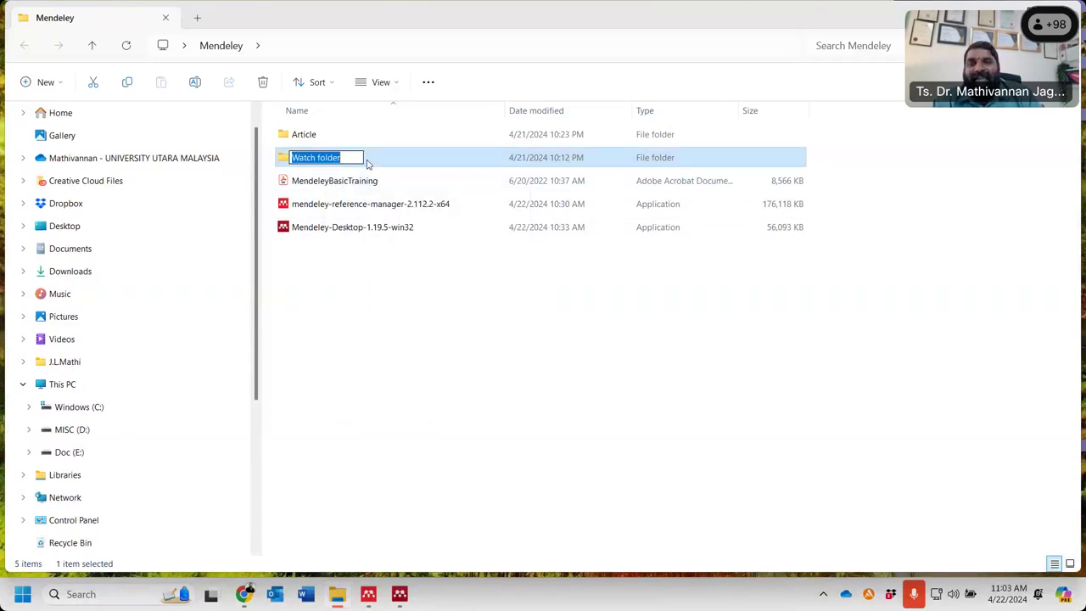
{"action": "left_click", "coordinate": [354, 157]}
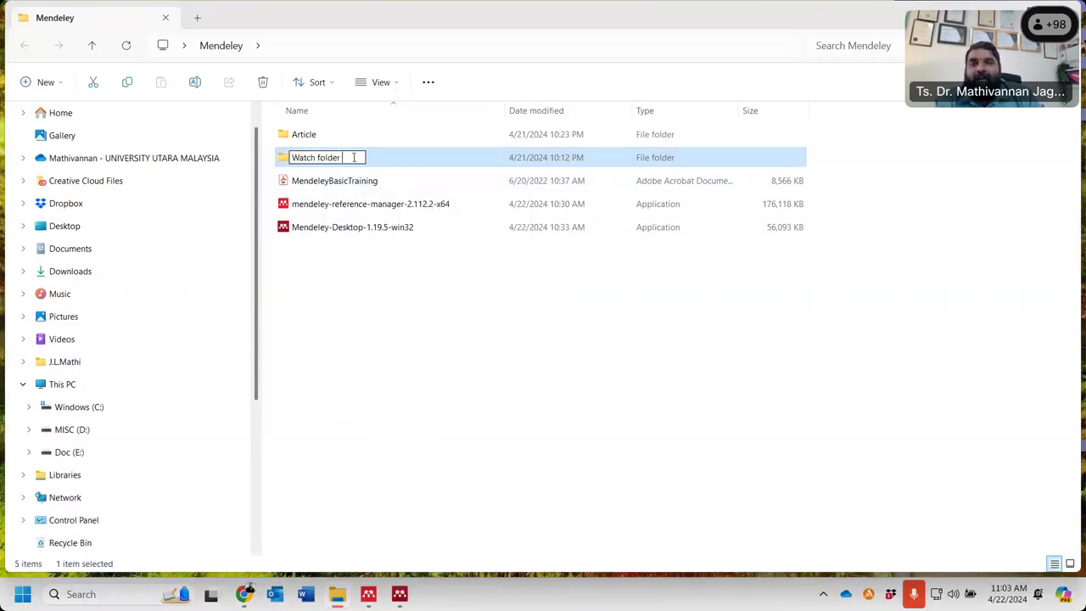
{"action": "type", "text": "PG "}
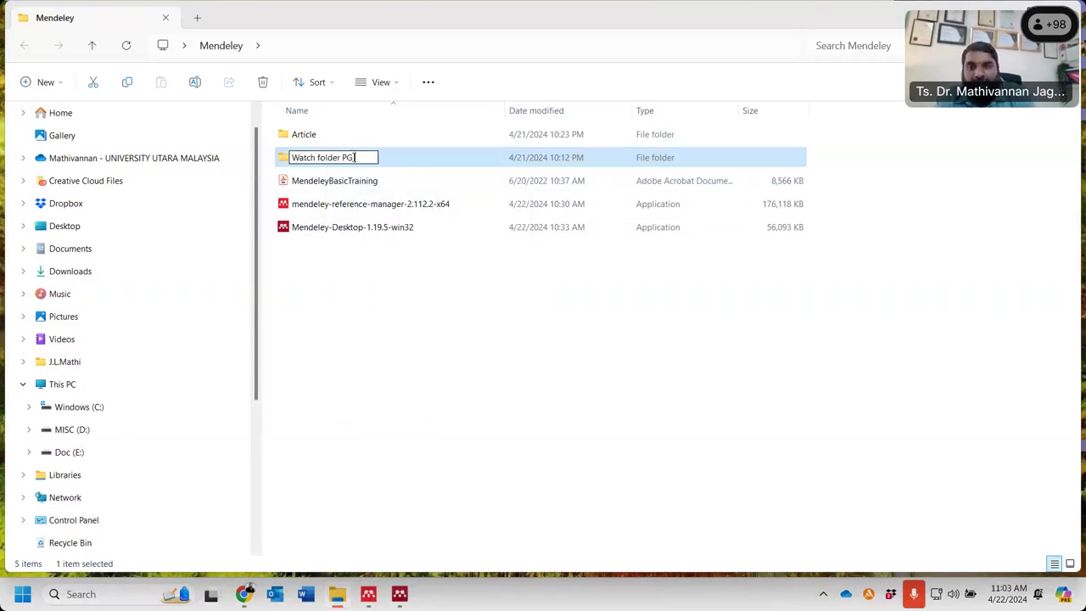
{"action": "type", "text": "Train"}
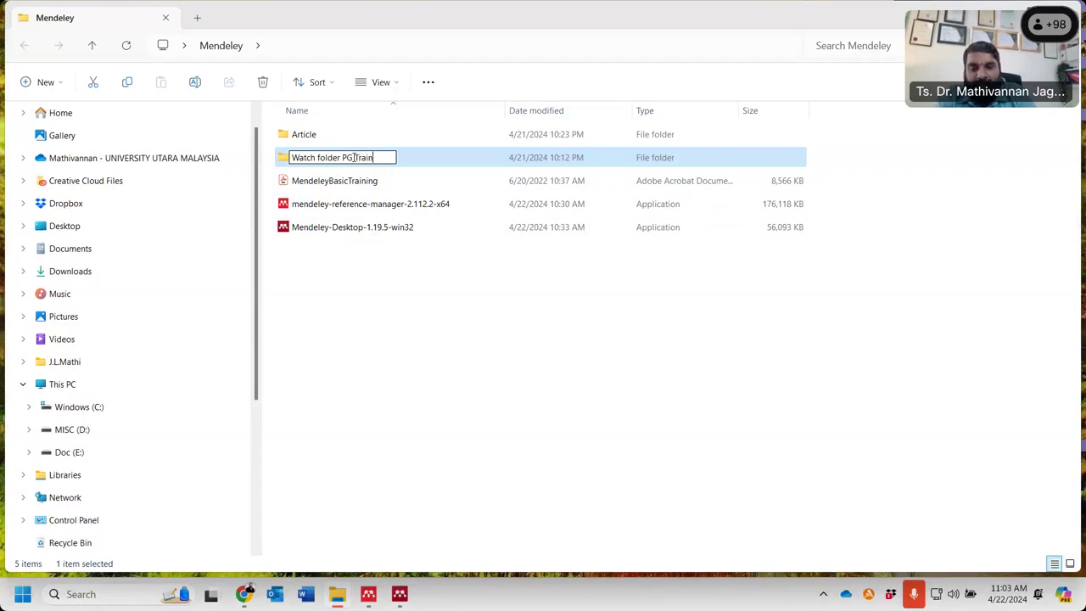
{"action": "type", "text": "ing"}
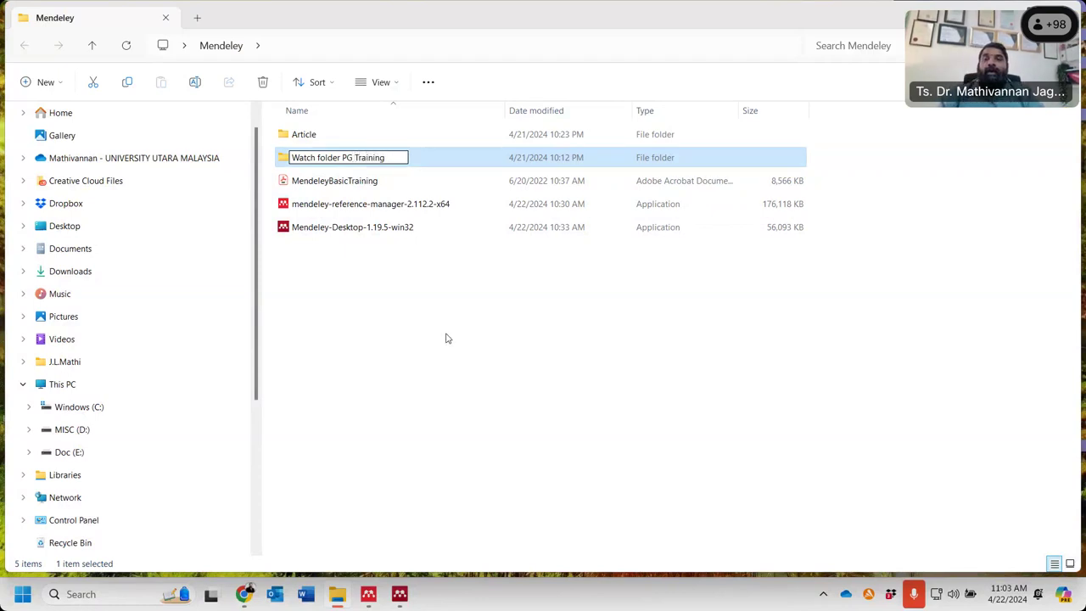
{"action": "left_click", "coordinate": [448, 338]}
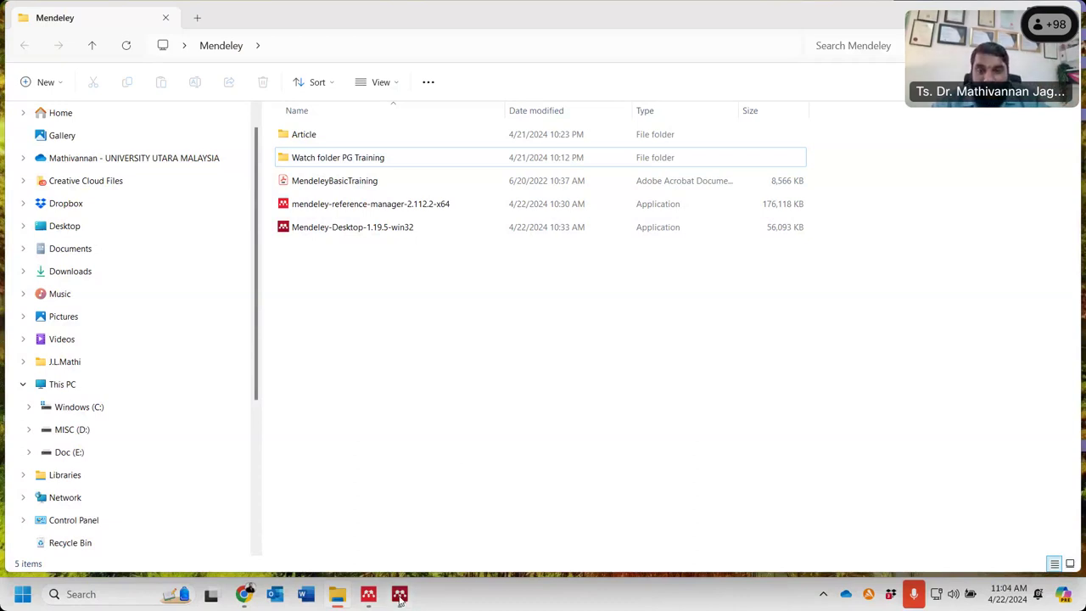
{"action": "left_click", "coordinate": [400, 595]}
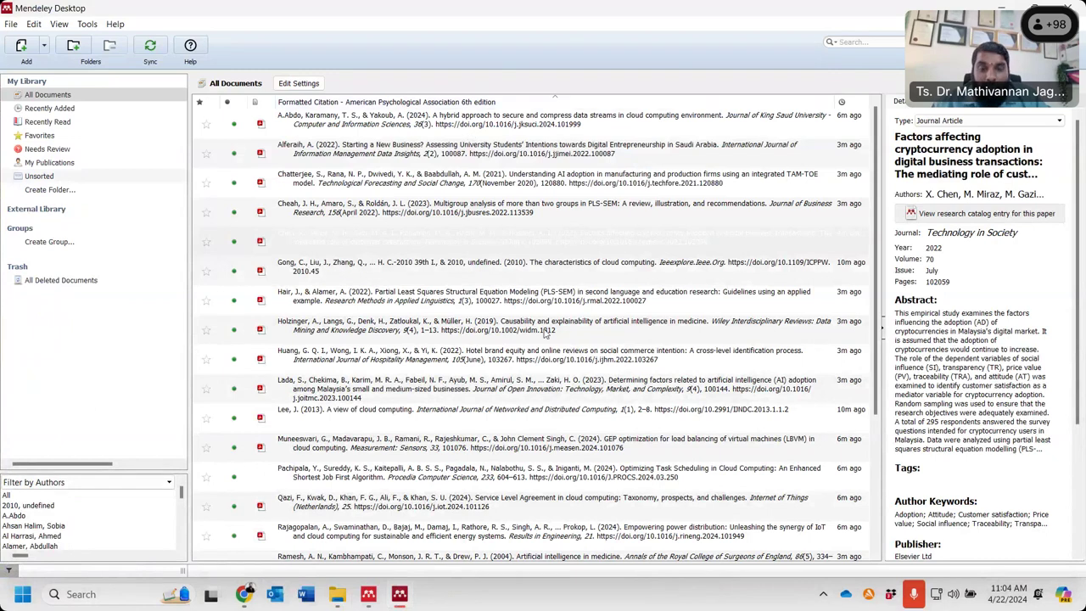
- Check the PG Training folder in File Explorer, then choose Watch Folder from Mendeley's Add menu
{"action": "left_click", "coordinate": [44, 46]}
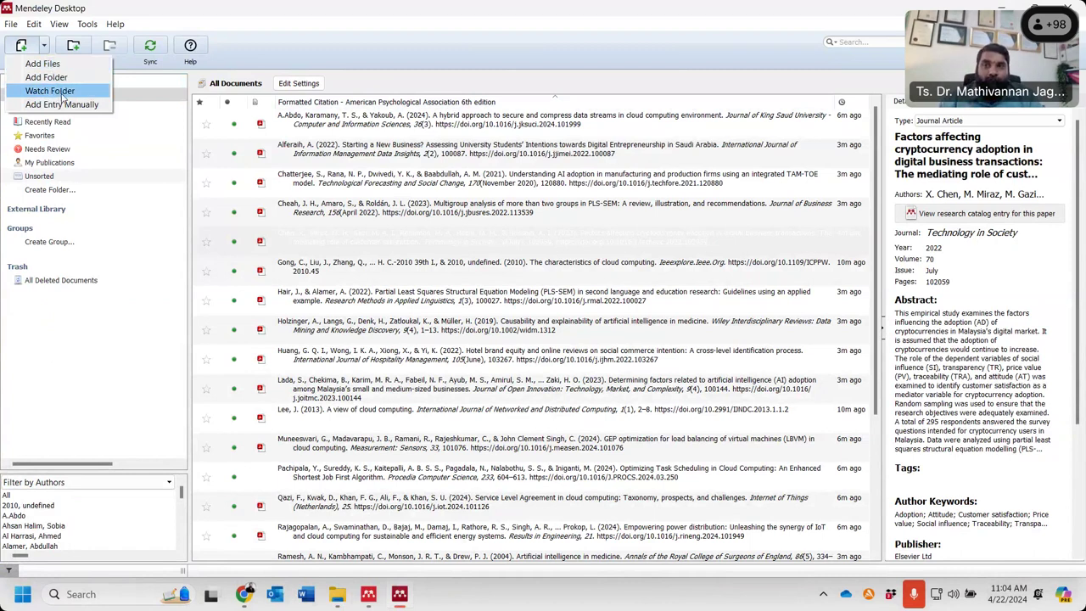
{"action": "left_click", "coordinate": [337, 594]}
{"action": "left_click", "coordinate": [339, 162]}
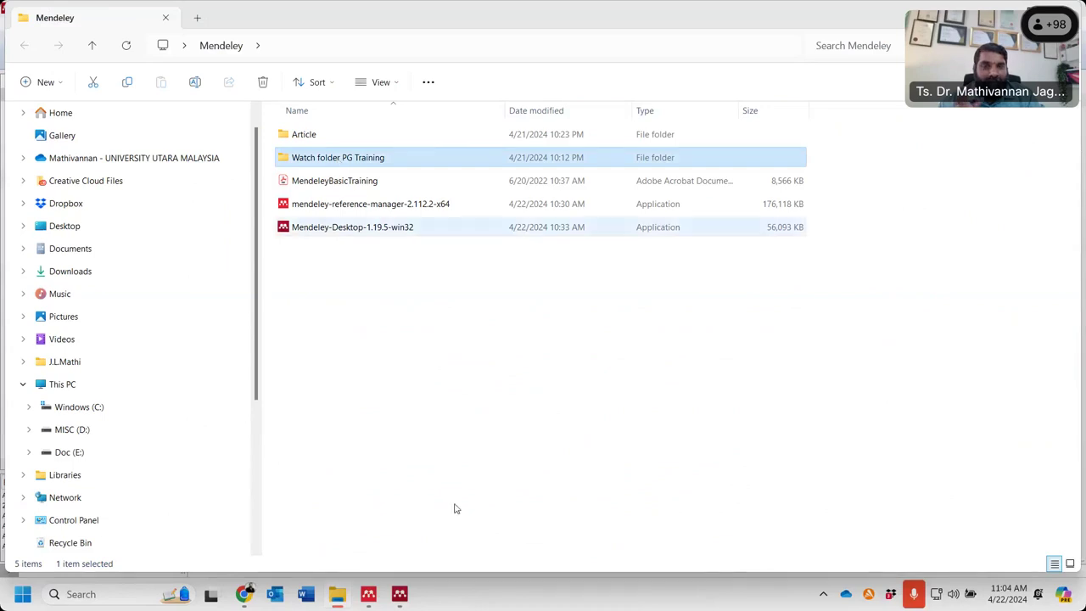
{"action": "left_click", "coordinate": [406, 597]}
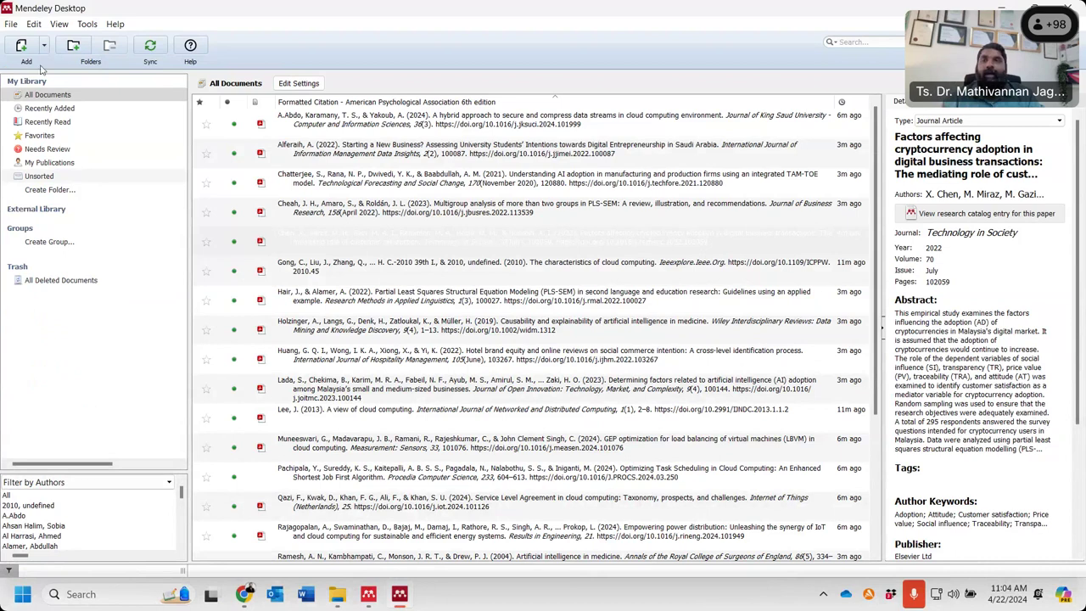
{"action": "left_click", "coordinate": [44, 46]}
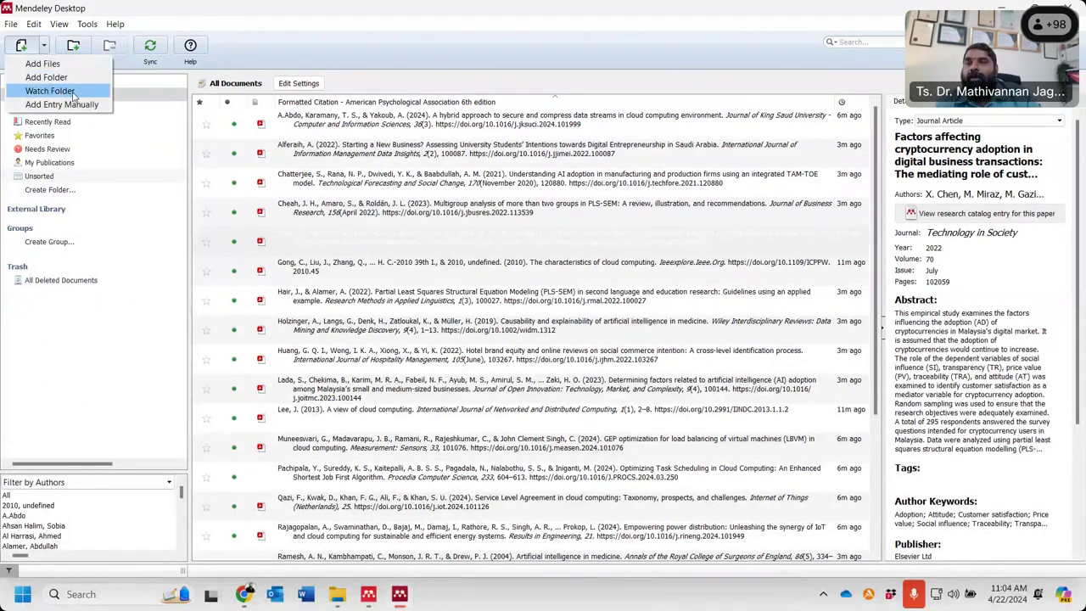
{"action": "left_click", "coordinate": [73, 95]}
- Under Desktop > Mendeley, tick 'Watch folder PG Training', then apply and confirm with OK
{"action": "scroll", "coordinate": [538, 331], "scroll_direction": "down", "scroll_amount": 4}
{"action": "scroll", "coordinate": [538, 331], "scroll_direction": "up", "scroll_amount": 4}
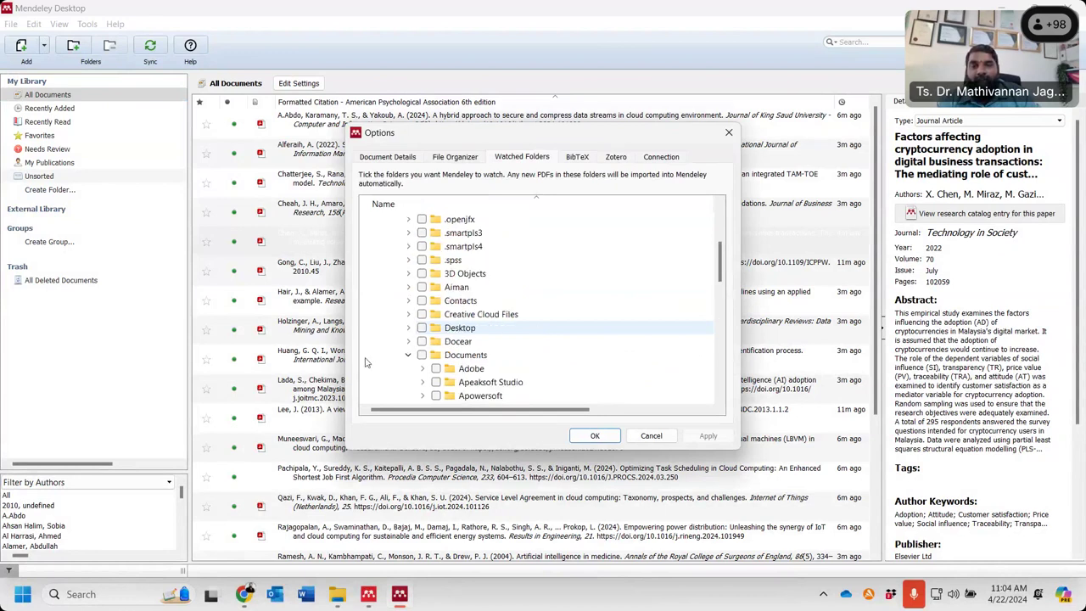
{"action": "left_click", "coordinate": [410, 328]}
{"action": "scroll", "coordinate": [528, 330], "scroll_direction": "down", "scroll_amount": 2}
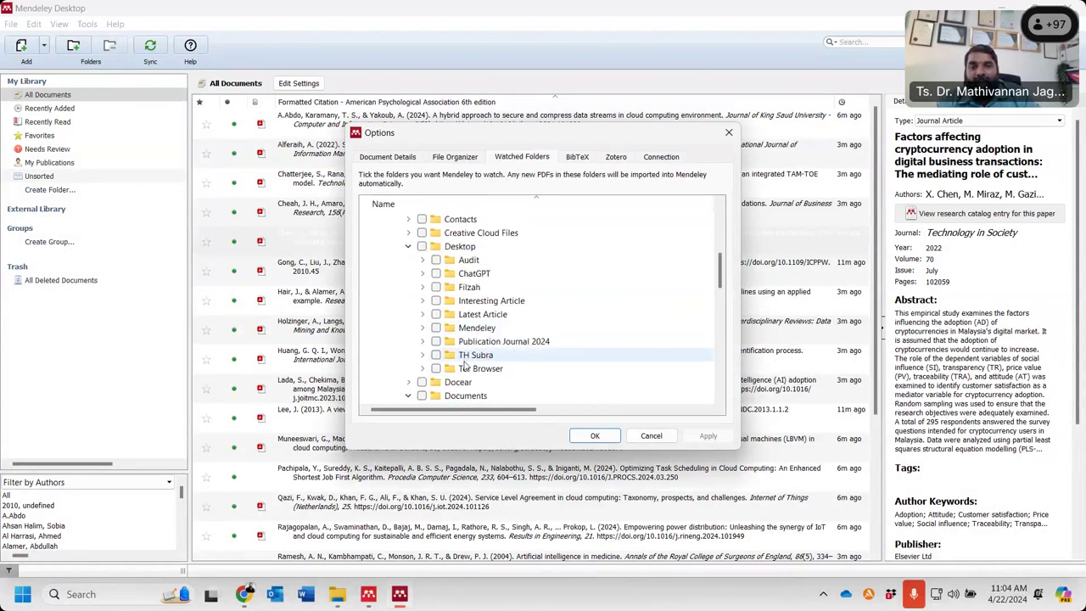
{"action": "left_click", "coordinate": [422, 327]}
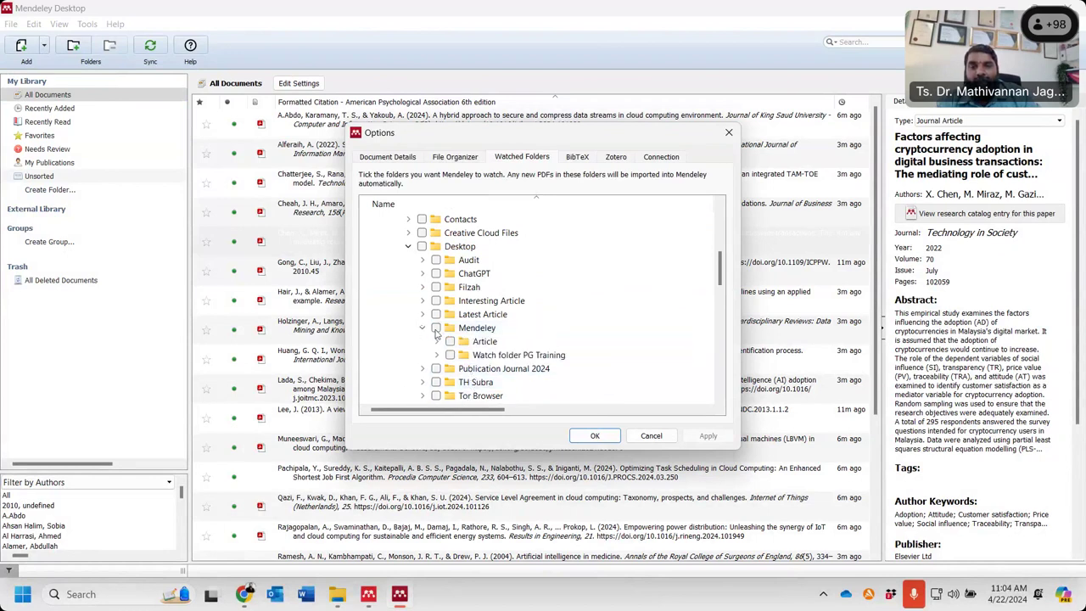
{"action": "scroll", "coordinate": [525, 322], "scroll_direction": "down", "scroll_amount": 2}
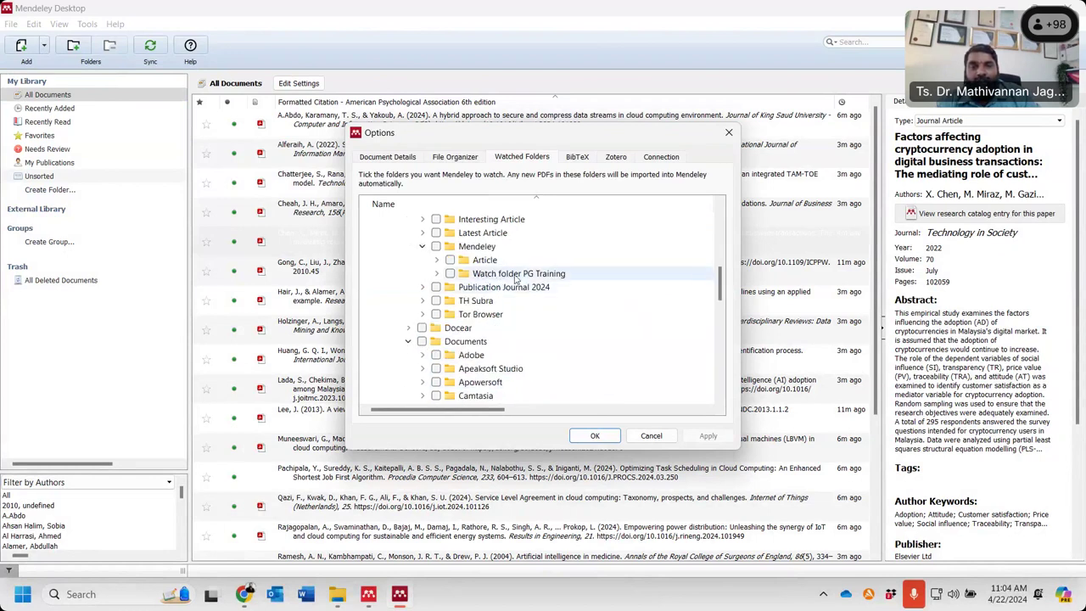
{"action": "left_click", "coordinate": [450, 274]}
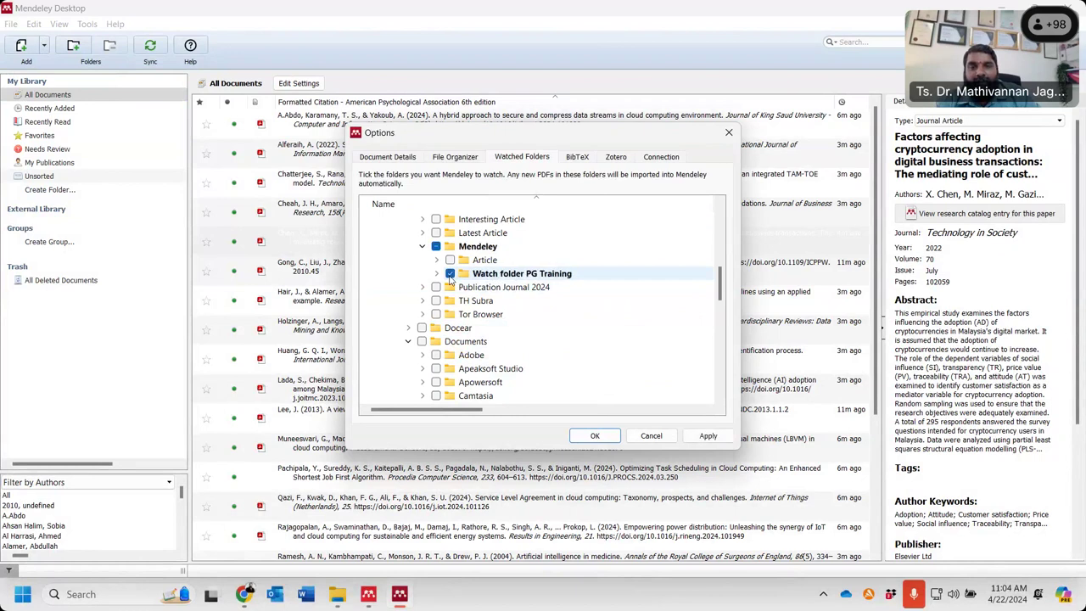
{"action": "left_click", "coordinate": [709, 436]}
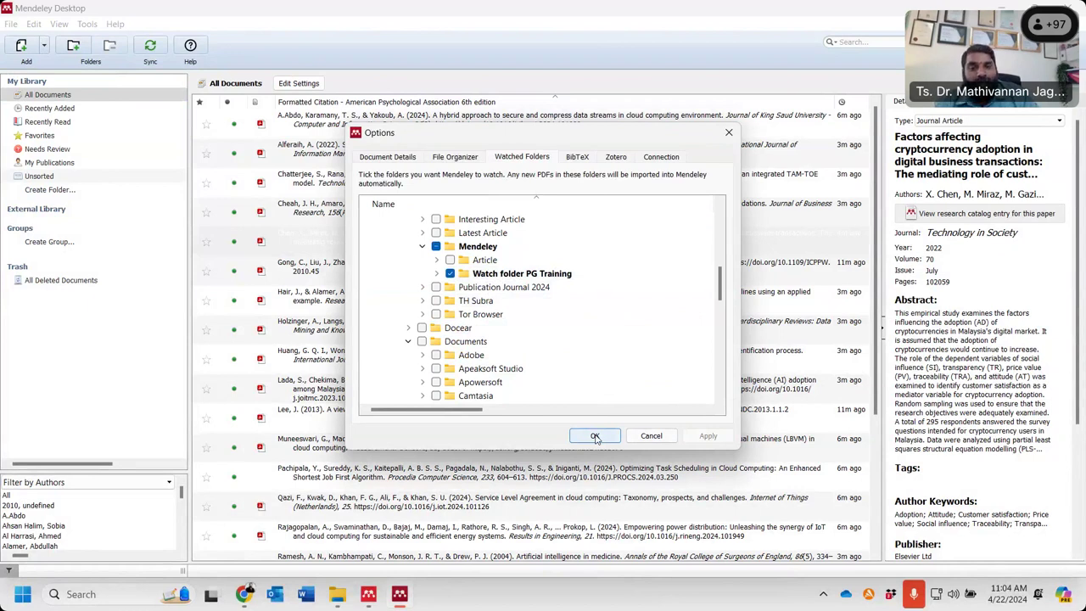
{"action": "left_click", "coordinate": [595, 437]}
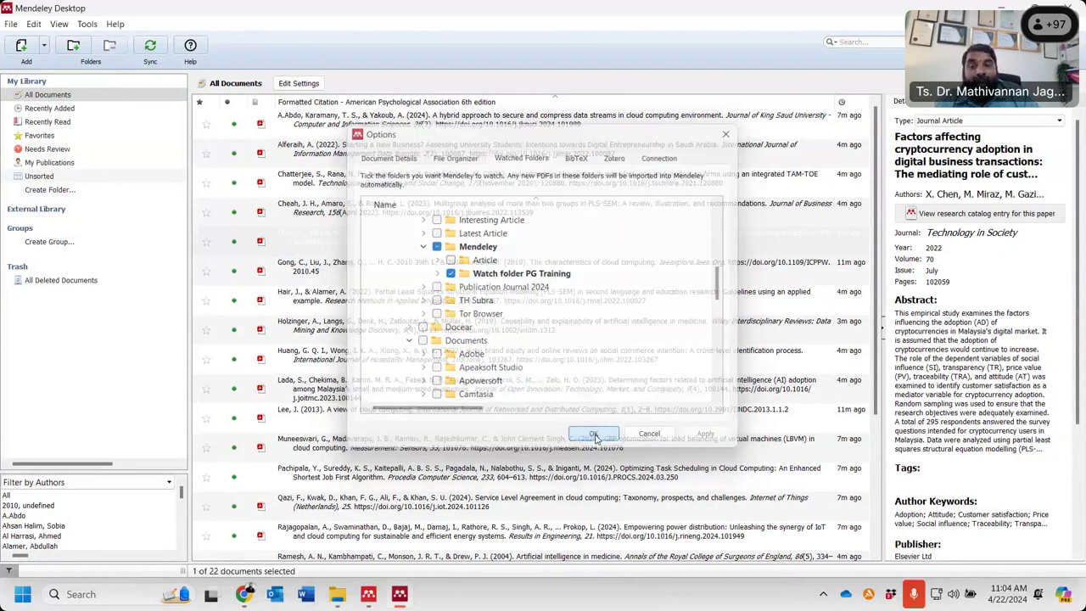
- Open the empty 'Watch folder PG Training' folder in File Explorer
{"action": "left_click", "coordinate": [338, 594]}
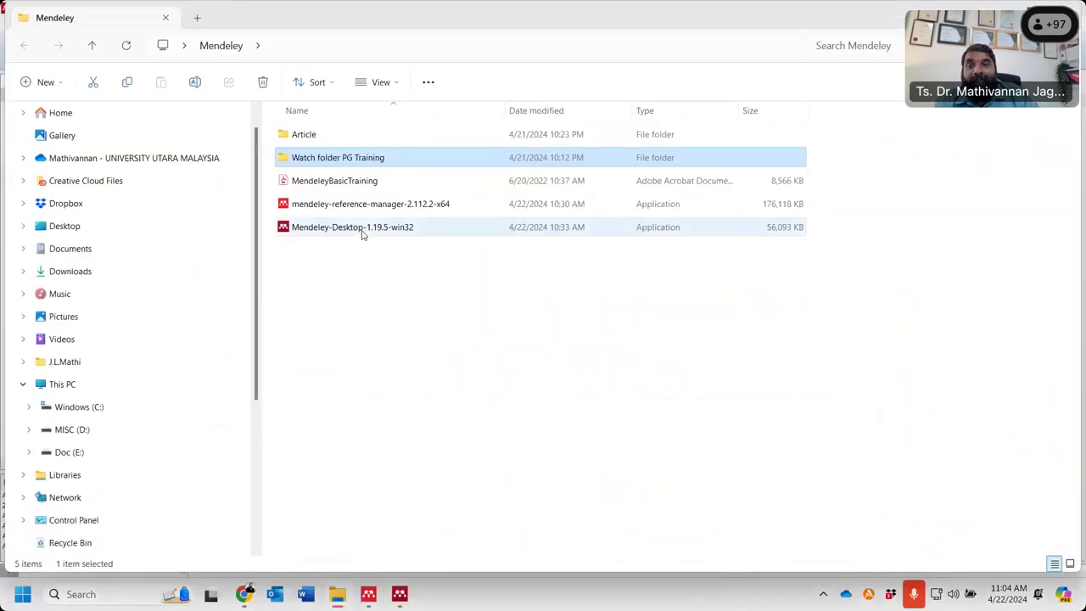
{"action": "double_click", "coordinate": [343, 166]}
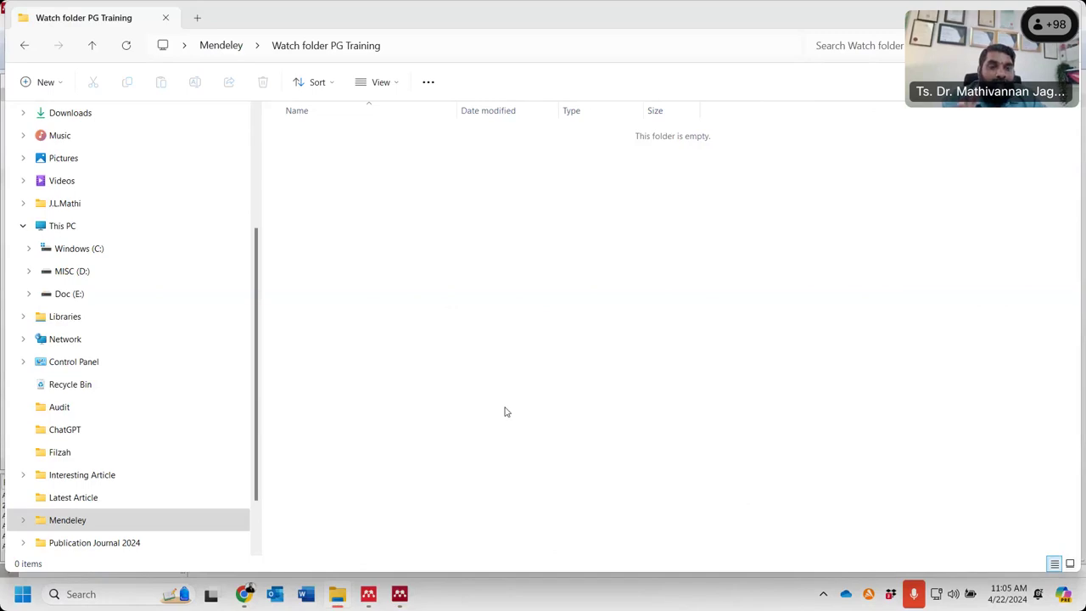
- Replace the cloud computing query with 'quantum computing', fix the typo, and run the search
{"action": "left_click", "coordinate": [245, 594]}
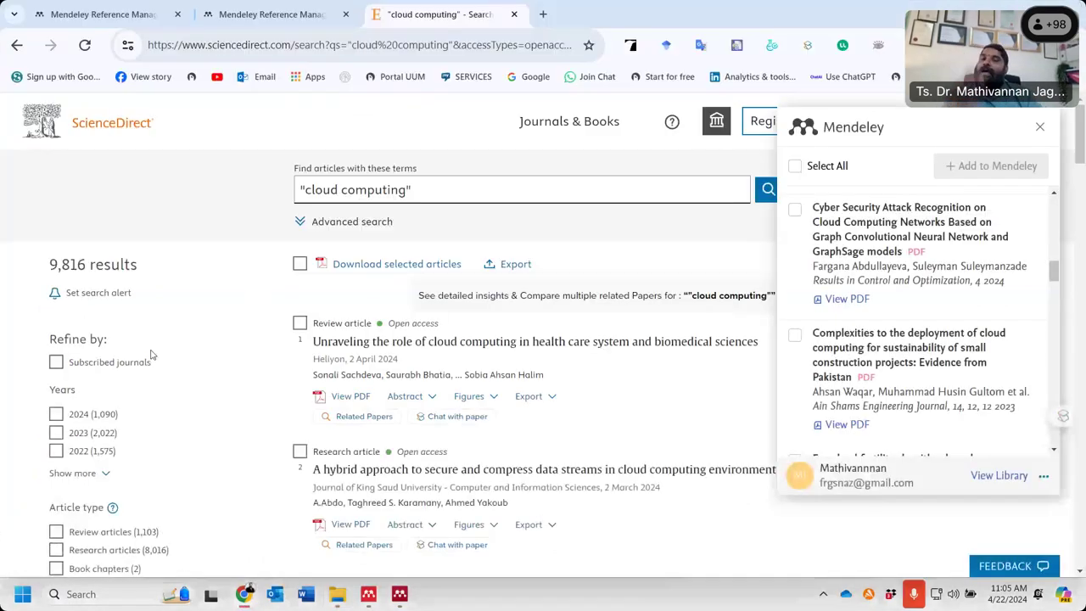
{"action": "left_click_drag", "start_coordinate": [406, 193], "coordinate": [303, 191]}
{"action": "key", "text": "BackSpace"}
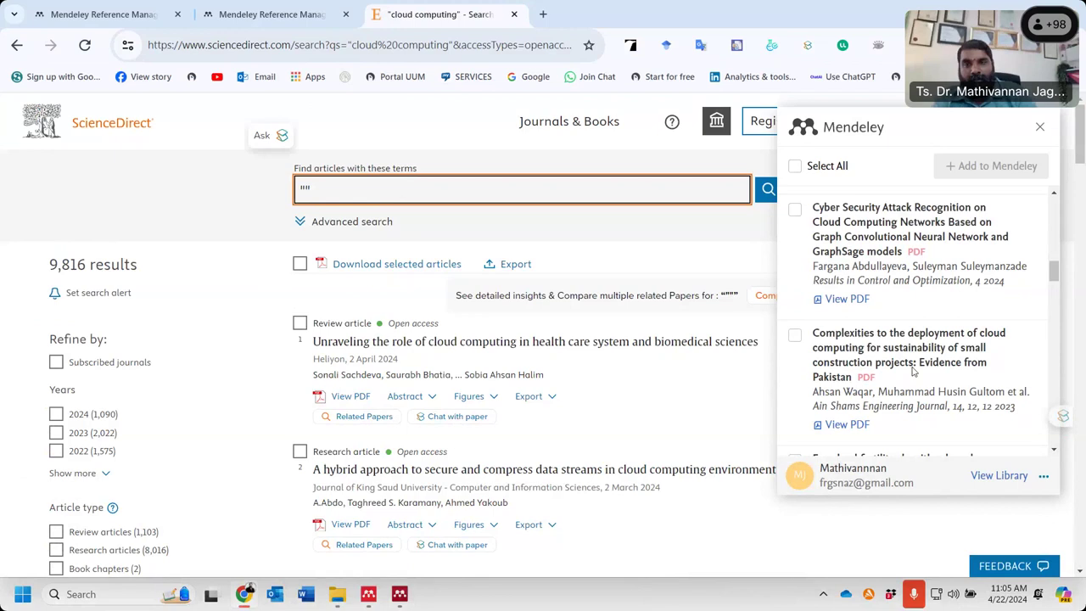
{"action": "type", "text": "quan"}
{"action": "type", "text": "tum compu"}
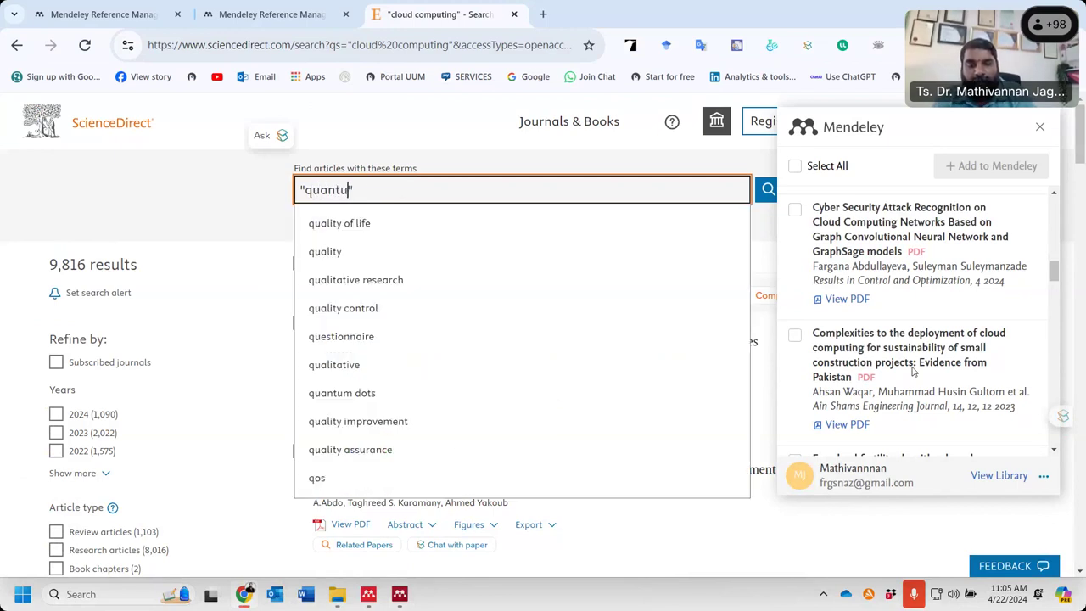
{"action": "type", "text": "tiong"}
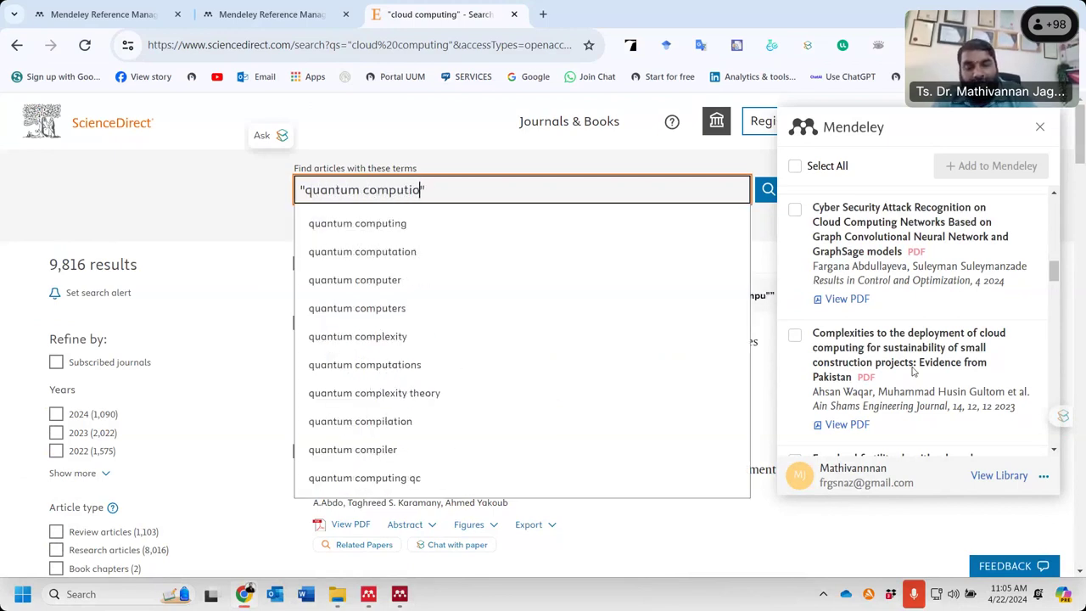
{"action": "key", "text": "Return"}
{"action": "key", "text": "BackSpace"}
{"action": "key", "text": "BackSpace"}
{"action": "key", "text": "BackSpace"}
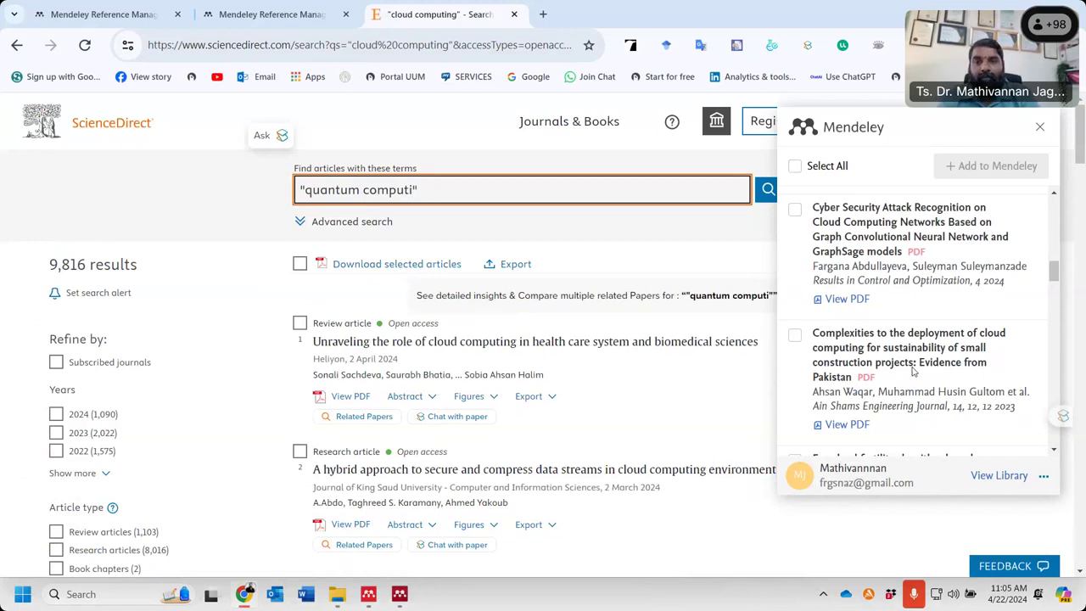
{"action": "type", "text": "ng"}
{"action": "key", "text": "Return"}
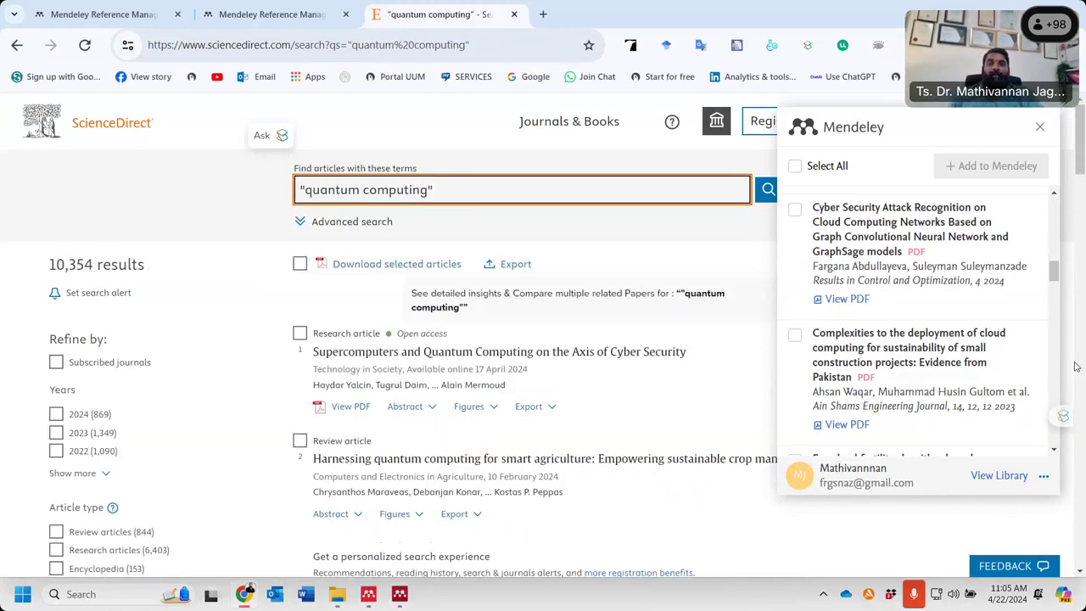
- Reselect the search query and highlight its closing quotation mark for removal
{"action": "double_click", "coordinate": [996, 125]}
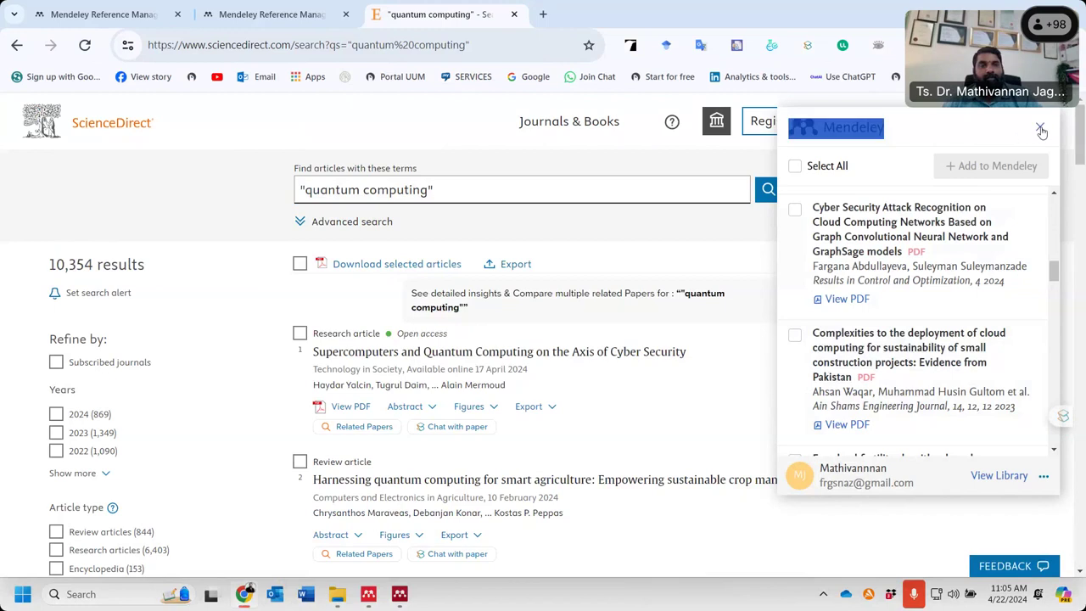
{"action": "left_click", "coordinate": [234, 47]}
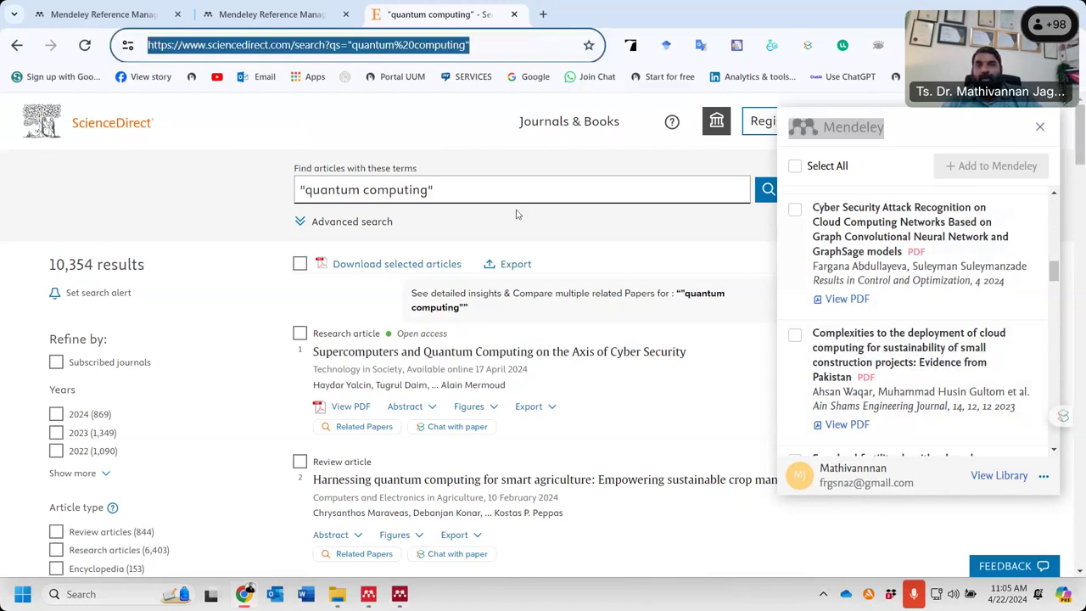
{"action": "left_click", "coordinate": [453, 189]}
{"action": "left_click_drag", "start_coordinate": [453, 188], "coordinate": [276, 191]}
{"action": "right_click", "coordinate": [323, 195]}
{"action": "left_click", "coordinate": [348, 260]}
{"action": "left_click", "coordinate": [468, 196]}
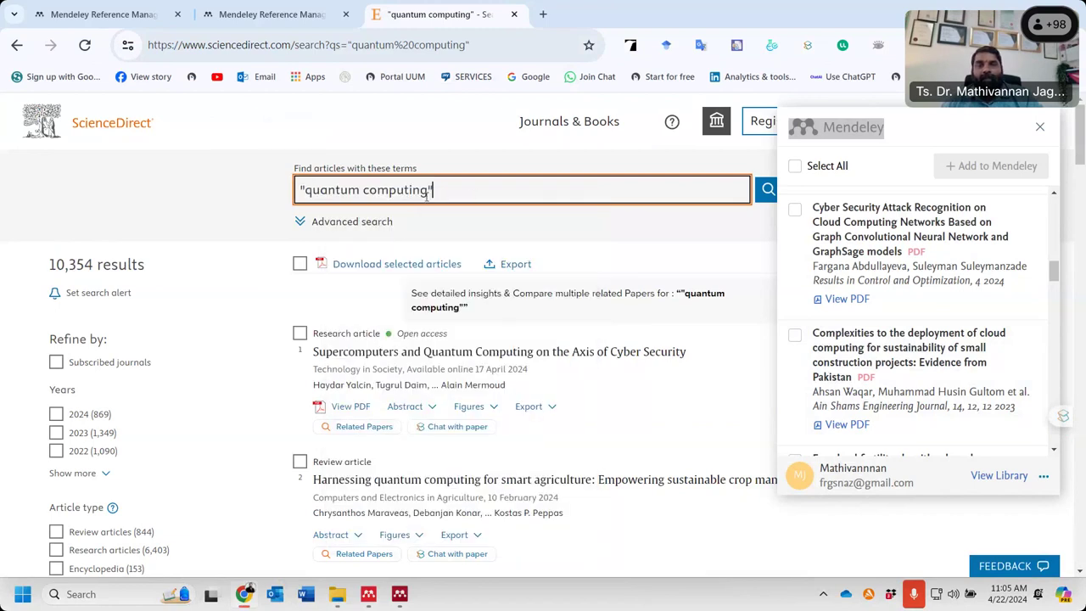
{"action": "left_click_drag", "start_coordinate": [438, 192], "coordinate": [430, 190]}
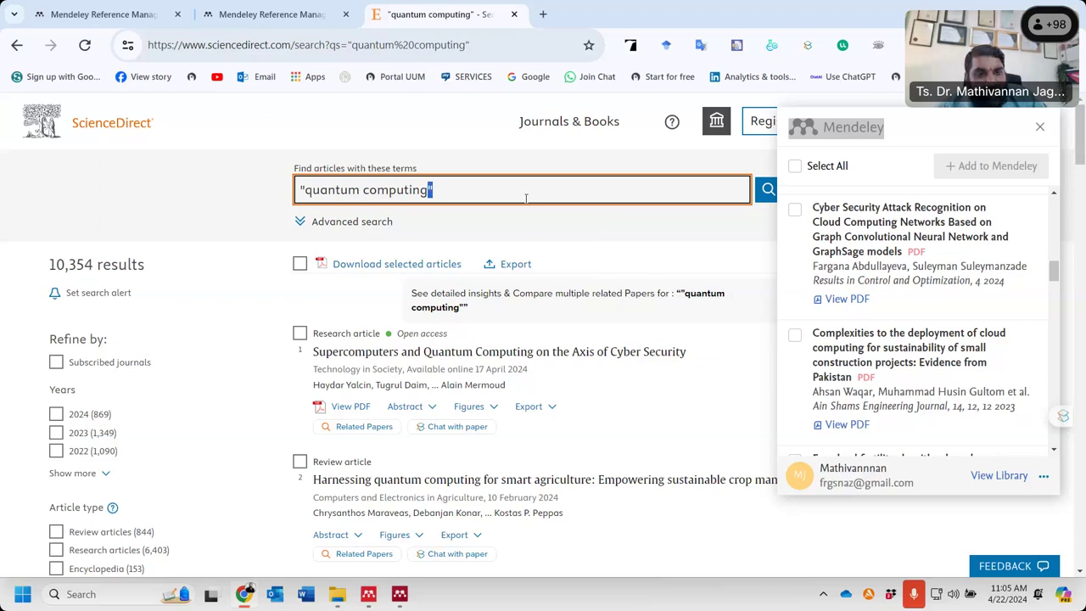
- Delete the quotation marks, rerun quantum computing, and browse the 204,207 results
{"action": "left_click", "coordinate": [362, 190]}
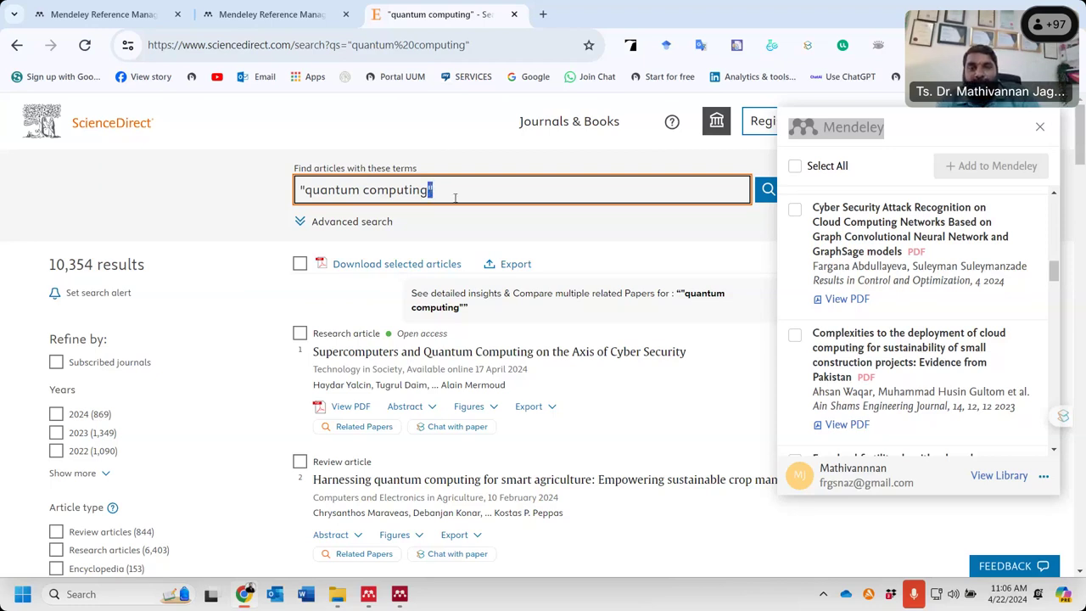
{"action": "left_click", "coordinate": [465, 190]}
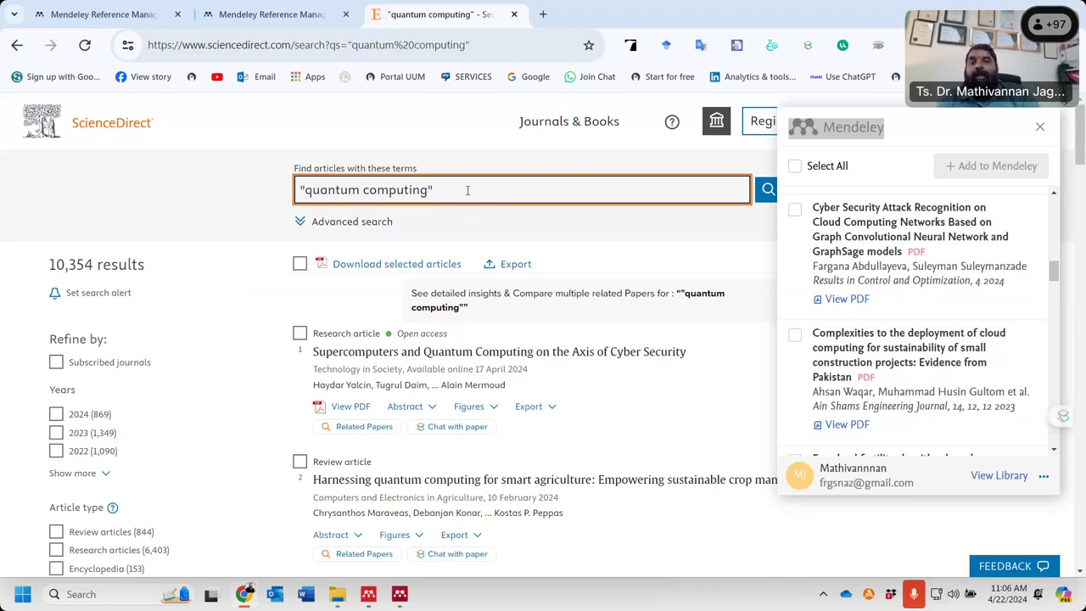
{"action": "left_click_drag", "start_coordinate": [309, 190], "coordinate": [266, 190]}
{"action": "key", "text": "BackSpace"}
{"action": "key", "text": "Return"}
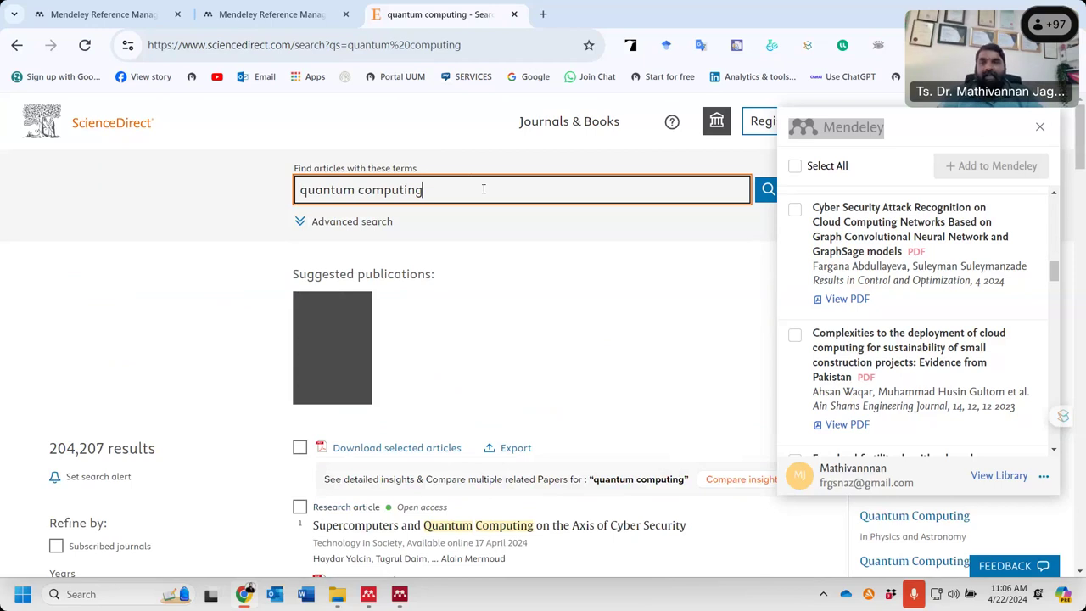
{"action": "scroll", "coordinate": [531, 342], "scroll_direction": "down", "scroll_amount": 5}
{"action": "scroll", "coordinate": [520, 422], "scroll_direction": "down", "scroll_amount": 6}
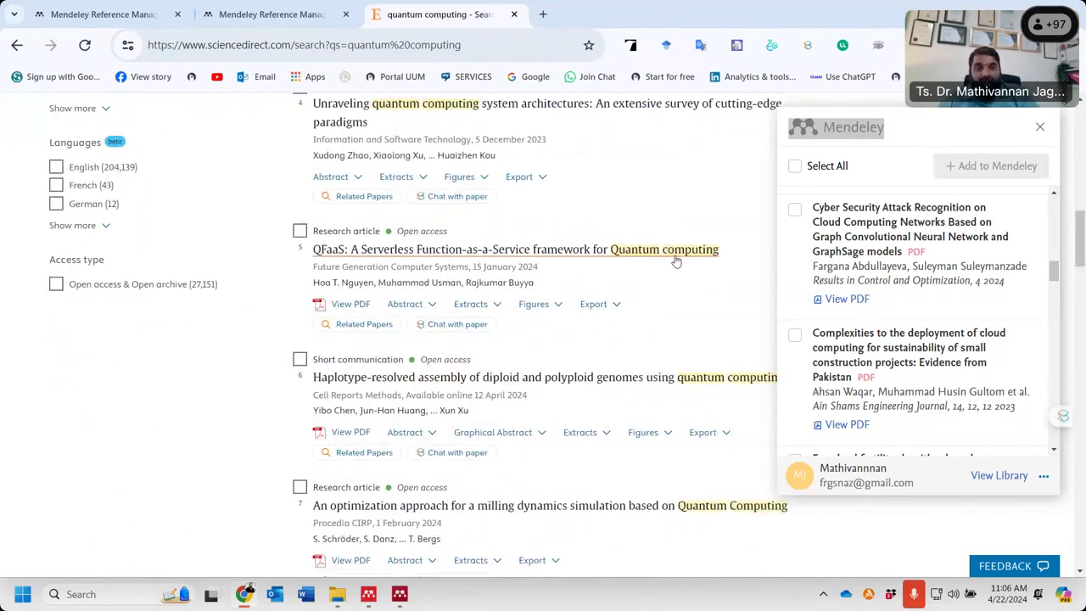
{"action": "scroll", "coordinate": [639, 406], "scroll_direction": "down", "scroll_amount": 6}
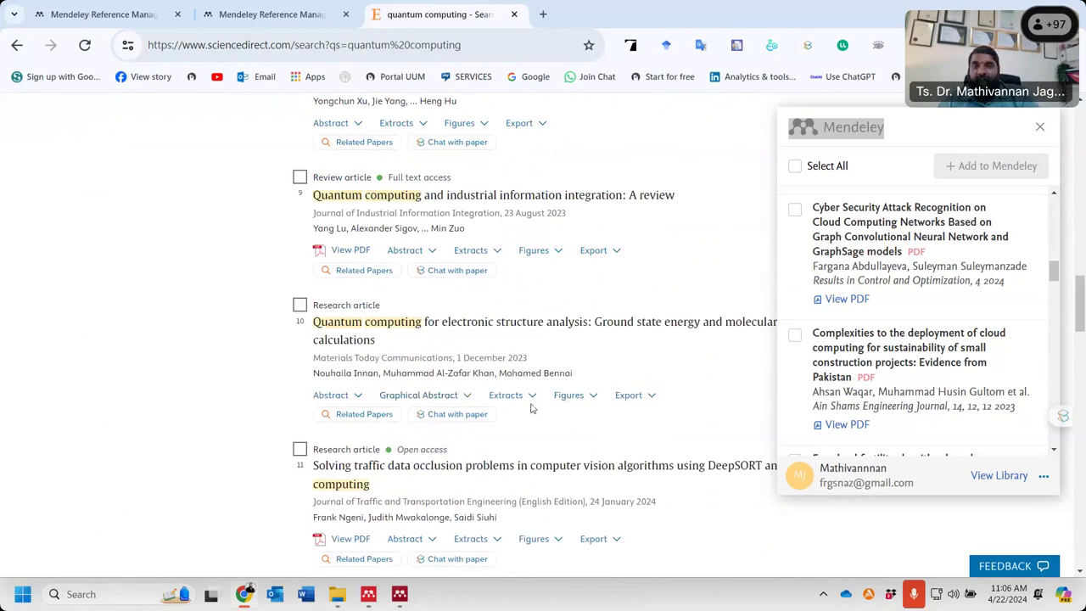
{"action": "scroll", "coordinate": [492, 400], "scroll_direction": "down", "scroll_amount": 4}
{"action": "scroll", "coordinate": [492, 401], "scroll_direction": "up", "scroll_amount": 6}
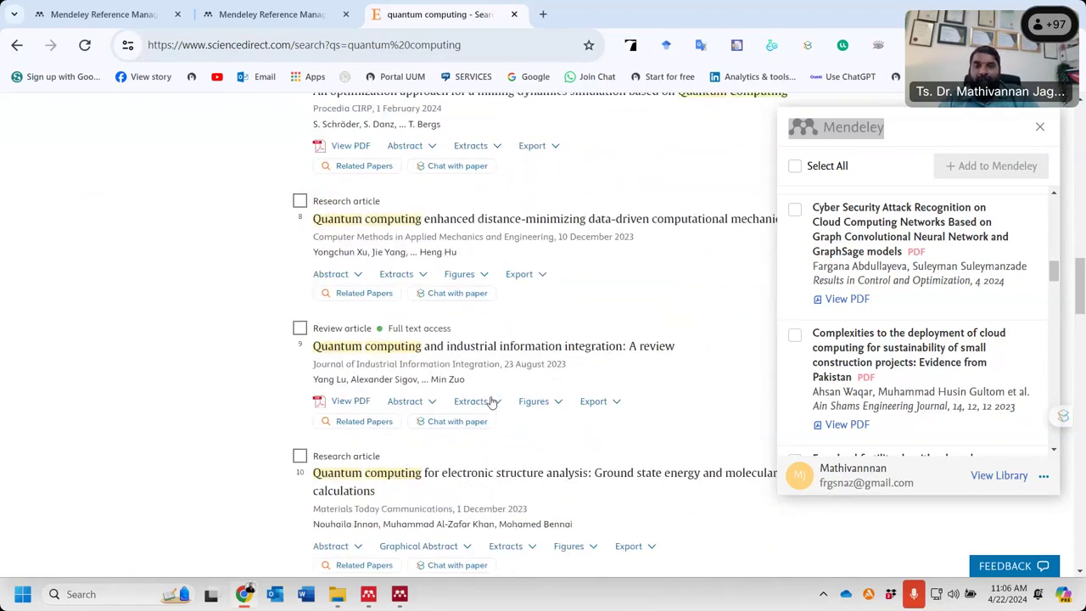
{"action": "scroll", "coordinate": [492, 402], "scroll_direction": "up", "scroll_amount": 10}
{"action": "scroll", "coordinate": [492, 402], "scroll_direction": "up", "scroll_amount": 5}
- Replace the search query with 'digital marketing'
{"action": "left_click", "coordinate": [432, 186]}
{"action": "key", "text": "ctrl+a"}
{"action": "type", "text": "digit"}
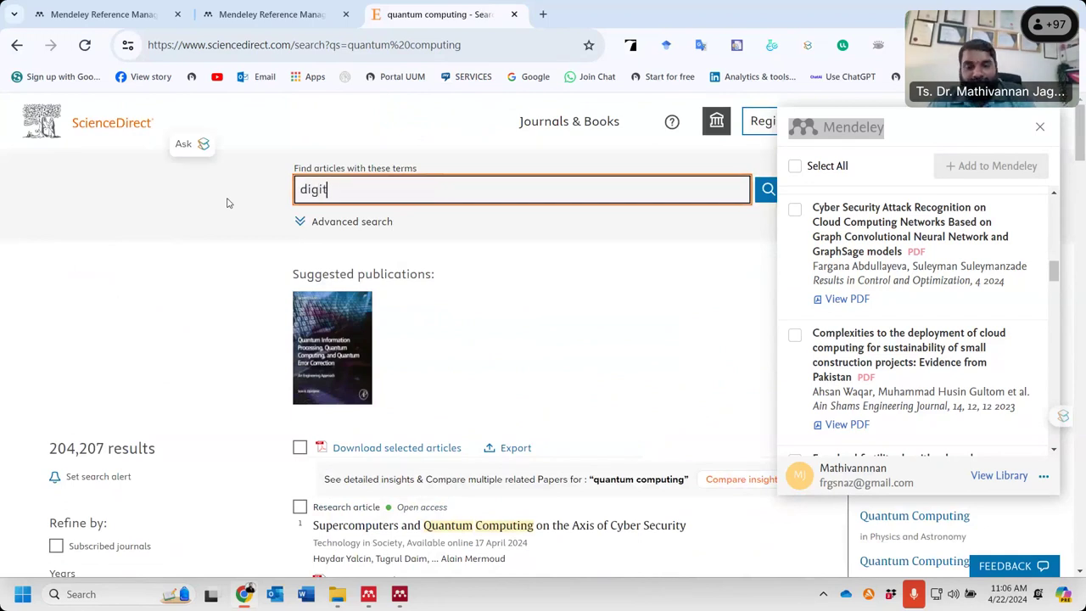
{"action": "type", "text": "al marketing"}
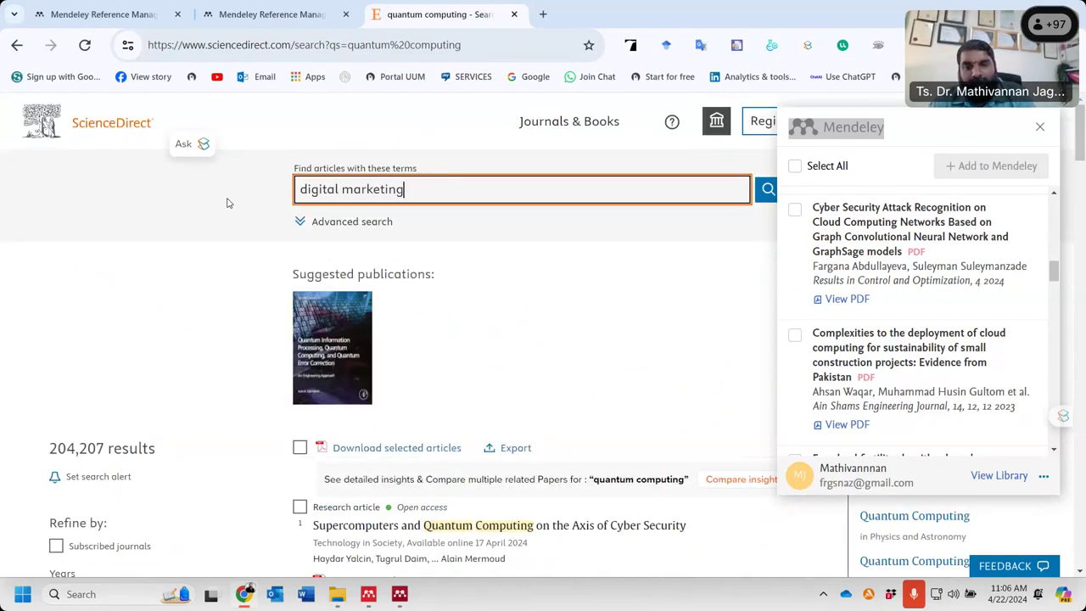
- Run the unquoted digital marketing search
{"action": "key", "text": "Return"}
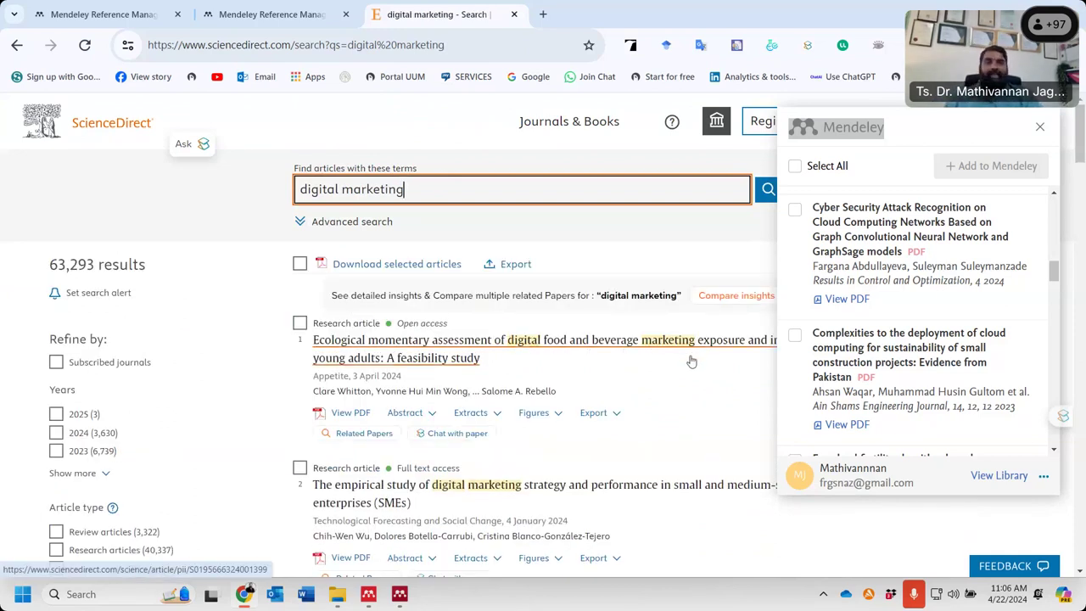
{"action": "double_click", "coordinate": [1040, 129]}
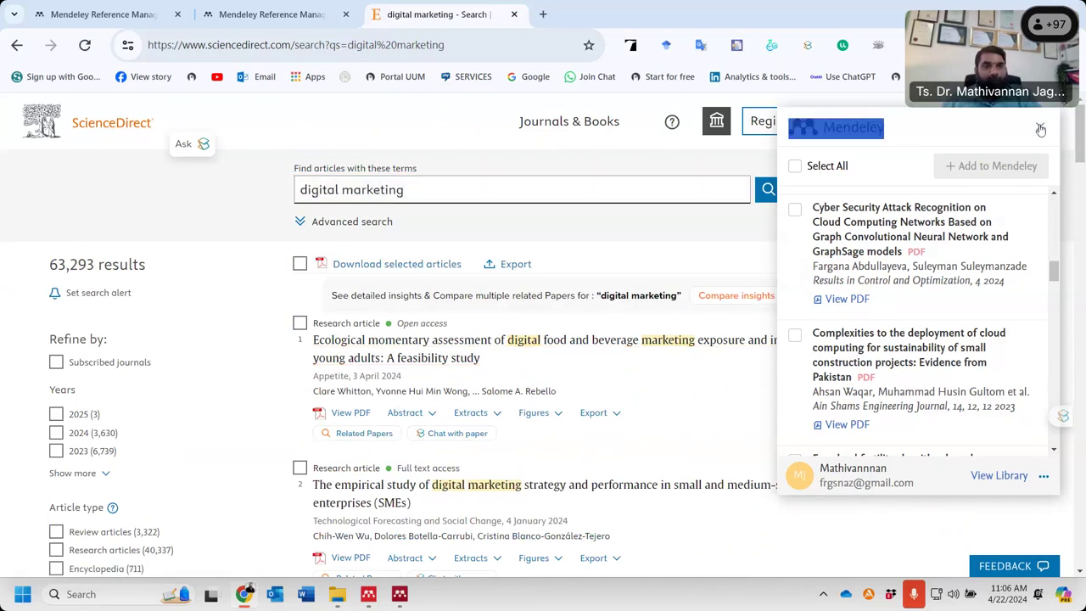
{"action": "left_click", "coordinate": [864, 529]}
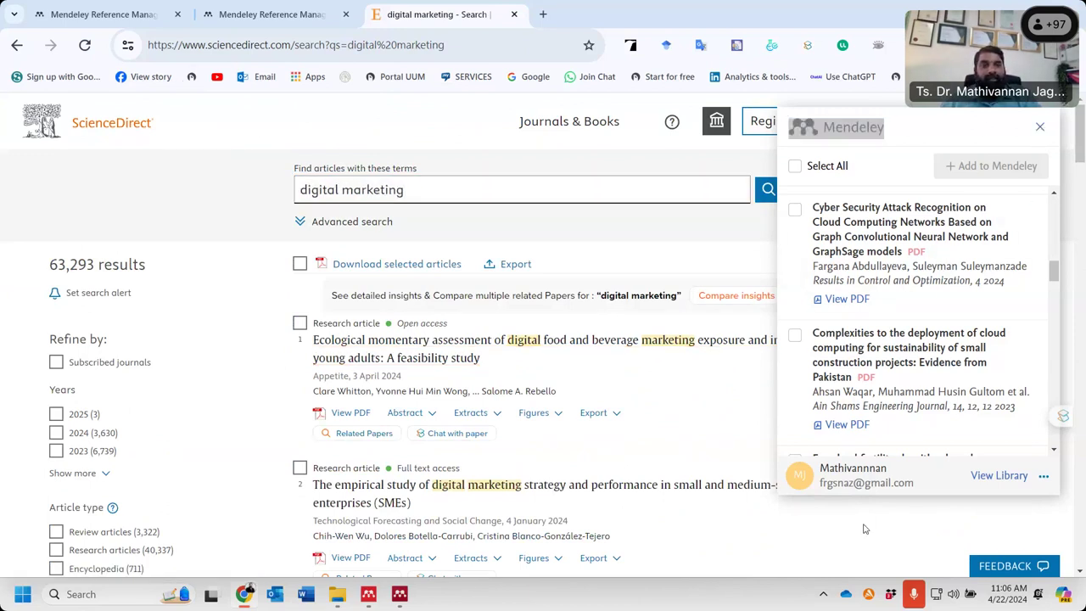
- Wrap the query in double quotes, rerun it, and browse the 3,176 exact-phrase results
{"action": "left_click", "coordinate": [432, 189]}
{"action": "type", "text": "\""}
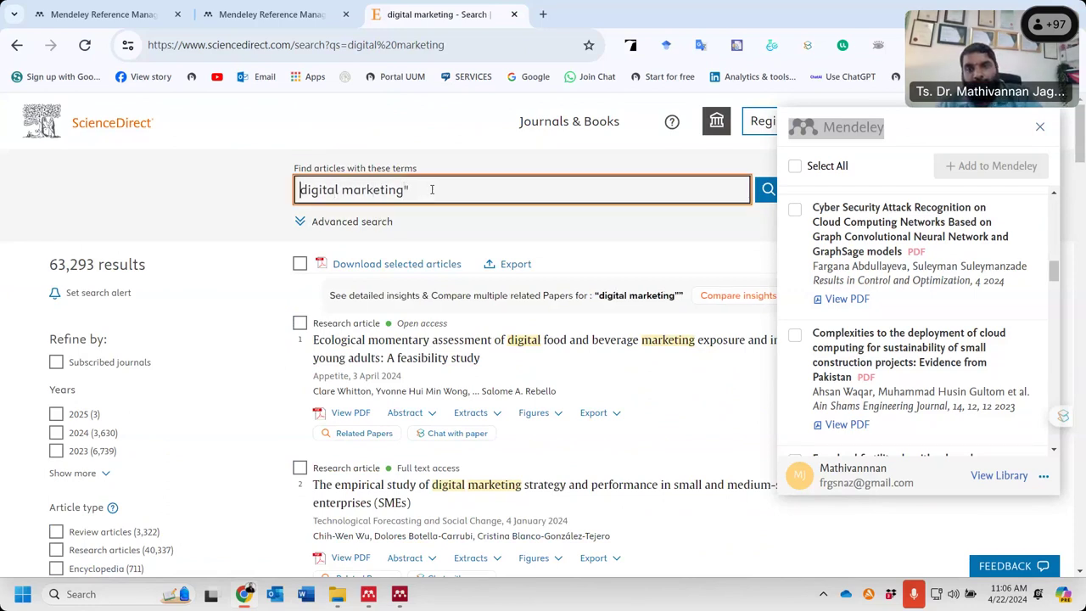
{"action": "key", "text": "Home"}
{"action": "type", "text": "\""}
{"action": "key", "text": "Return"}
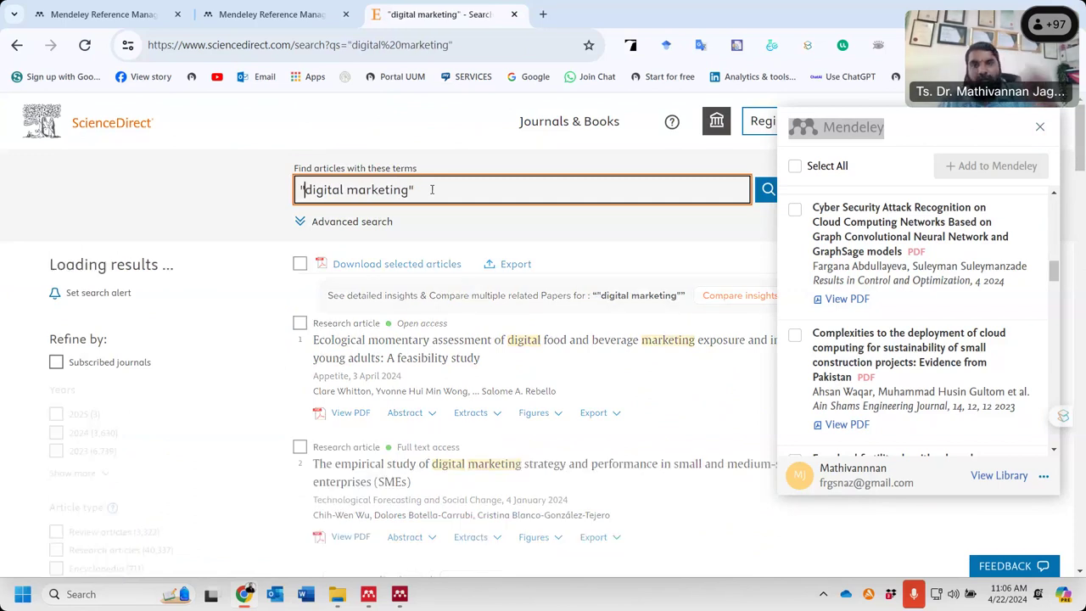
{"action": "double_click", "coordinate": [942, 132]}
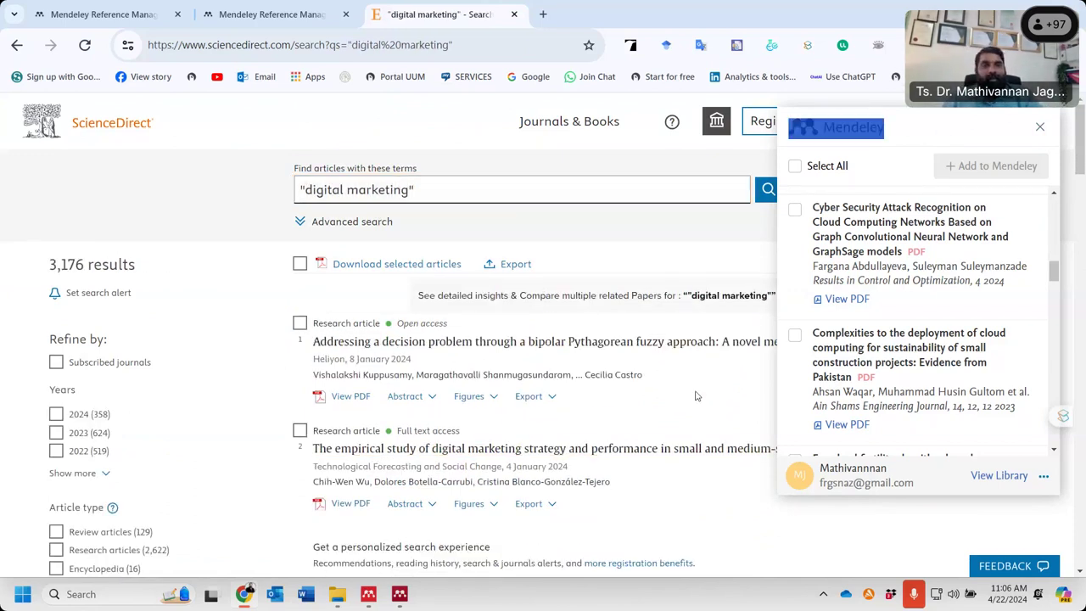
{"action": "scroll", "coordinate": [620, 433], "scroll_direction": "down", "scroll_amount": 3}
{"action": "scroll", "coordinate": [717, 394], "scroll_direction": "up", "scroll_amount": 3}
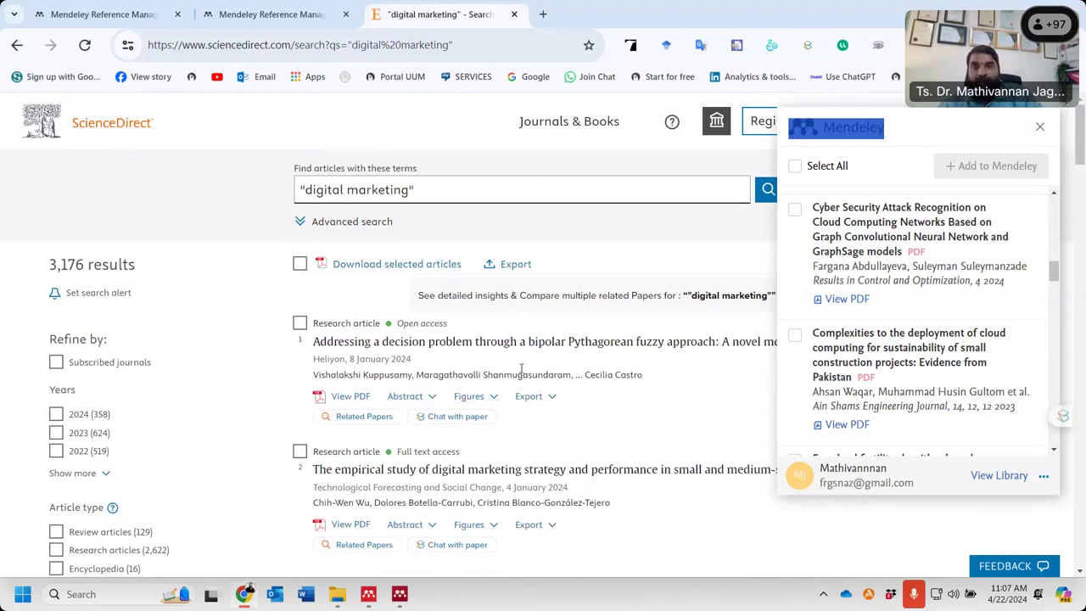
{"action": "scroll", "coordinate": [654, 378], "scroll_direction": "down", "scroll_amount": 5}
{"action": "scroll", "coordinate": [594, 365], "scroll_direction": "up", "scroll_amount": 3}
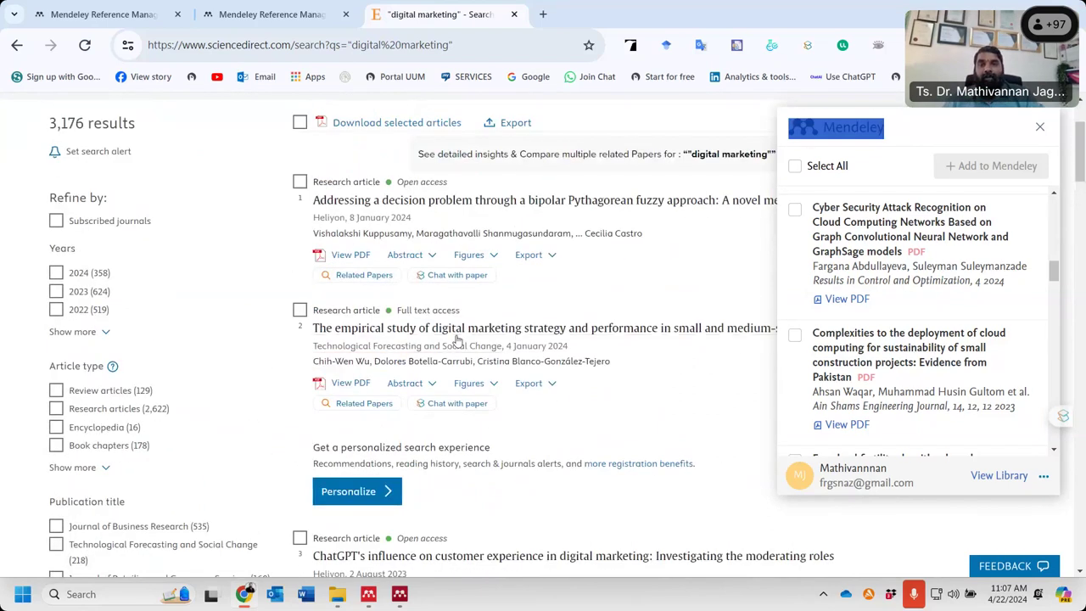
{"action": "scroll", "coordinate": [509, 399], "scroll_direction": "down", "scroll_amount": 3}
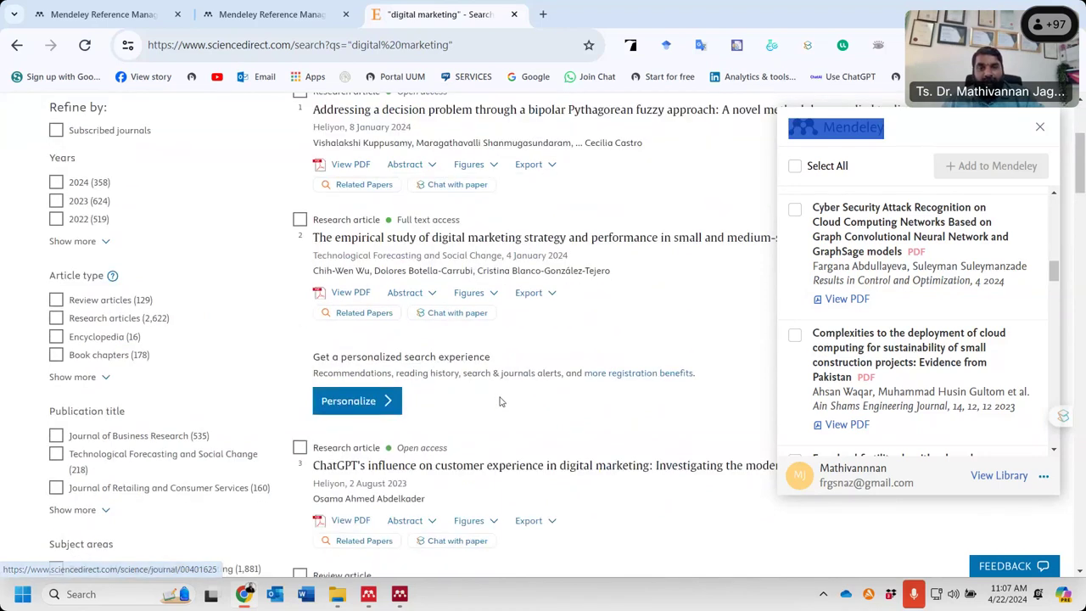
{"action": "scroll", "coordinate": [540, 419], "scroll_direction": "down", "scroll_amount": 1}
{"action": "scroll", "coordinate": [540, 419], "scroll_direction": "down", "scroll_amount": 2}
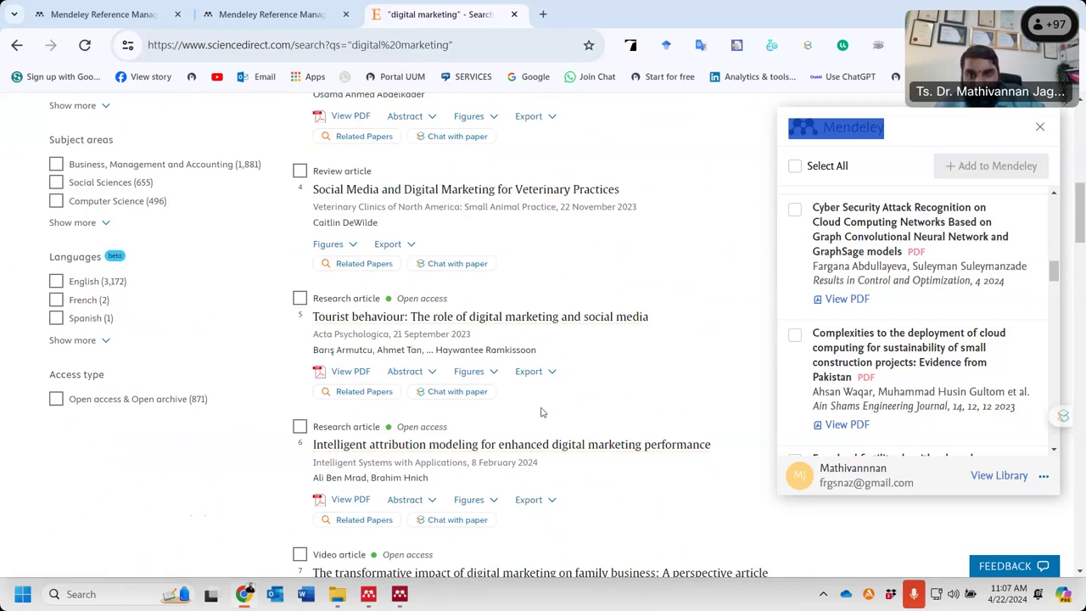
{"action": "scroll", "coordinate": [543, 413], "scroll_direction": "up", "scroll_amount": 6}
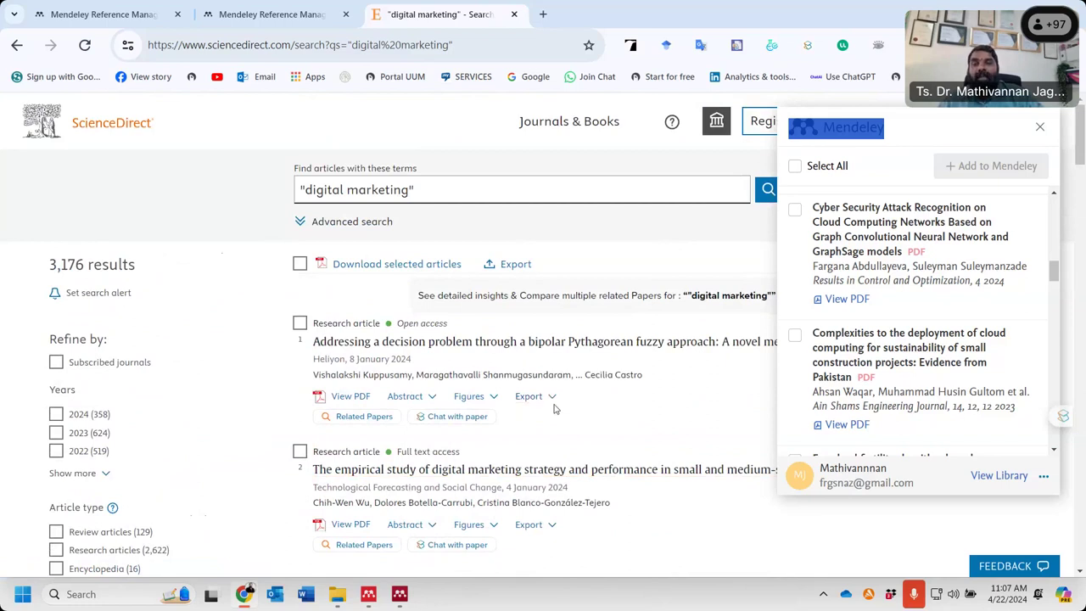
{"action": "scroll", "coordinate": [356, 347], "scroll_direction": "down", "scroll_amount": 1}
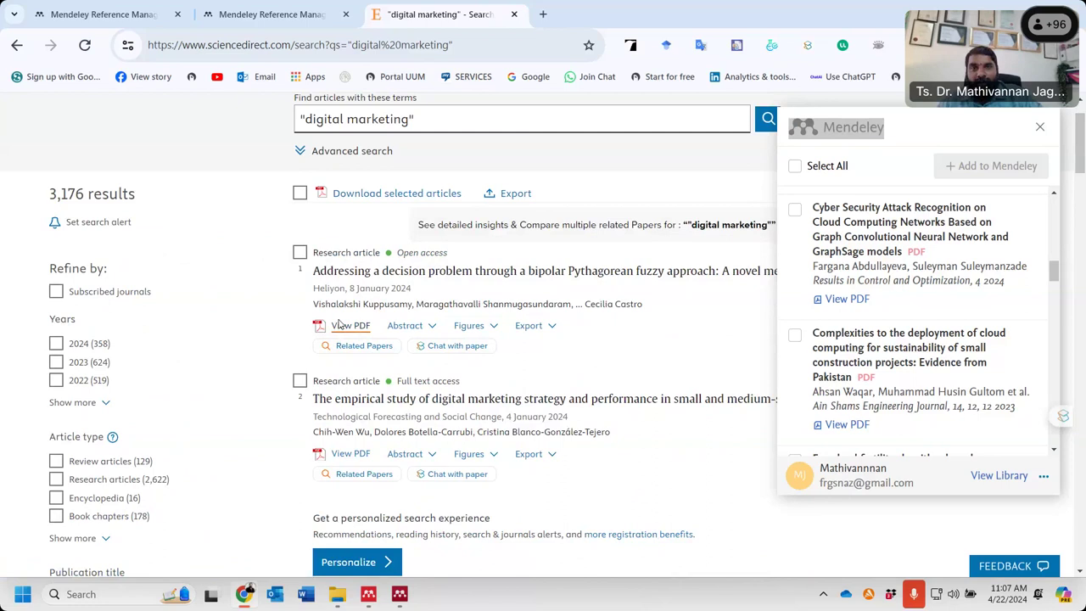
- Download the bipolar Pythagorean fuzzy article's PDF into the 'Watch folder PG Training' folder
{"action": "left_click", "coordinate": [347, 327]}
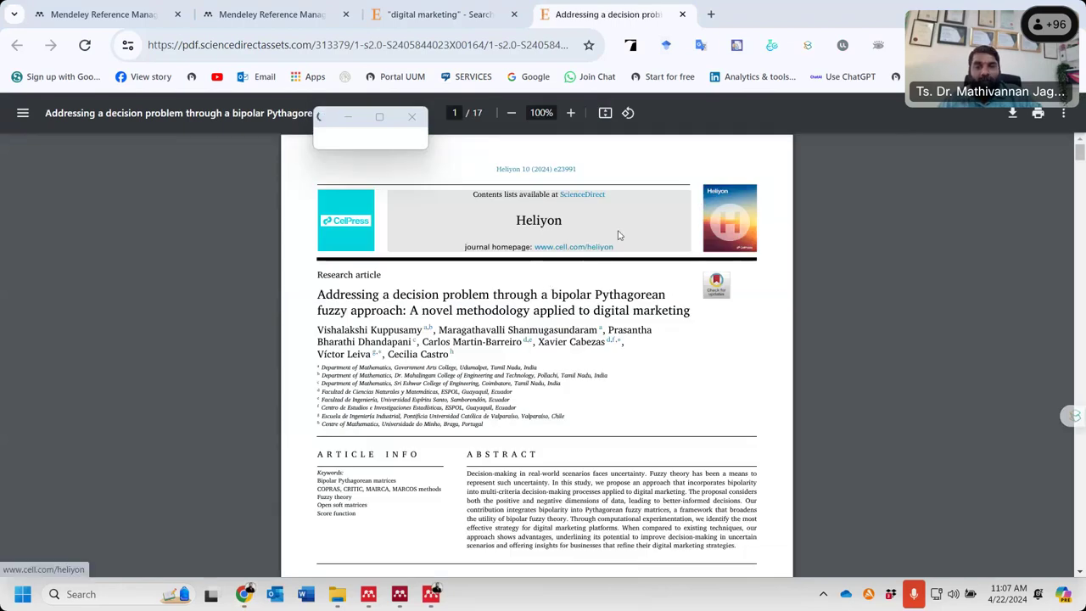
{"action": "left_click", "coordinate": [1012, 115]}
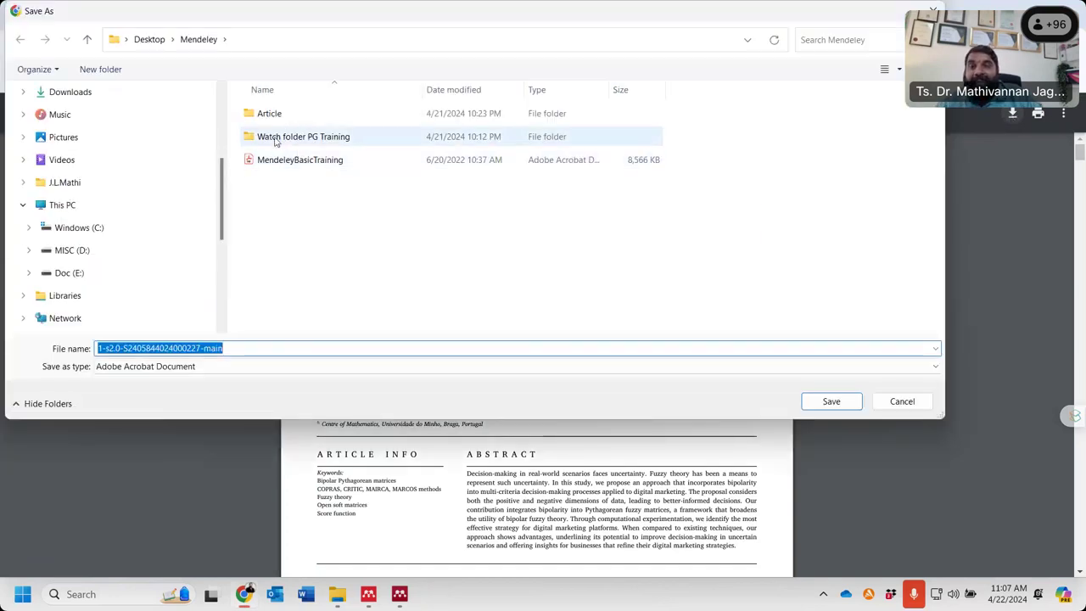
{"action": "left_click", "coordinate": [276, 138]}
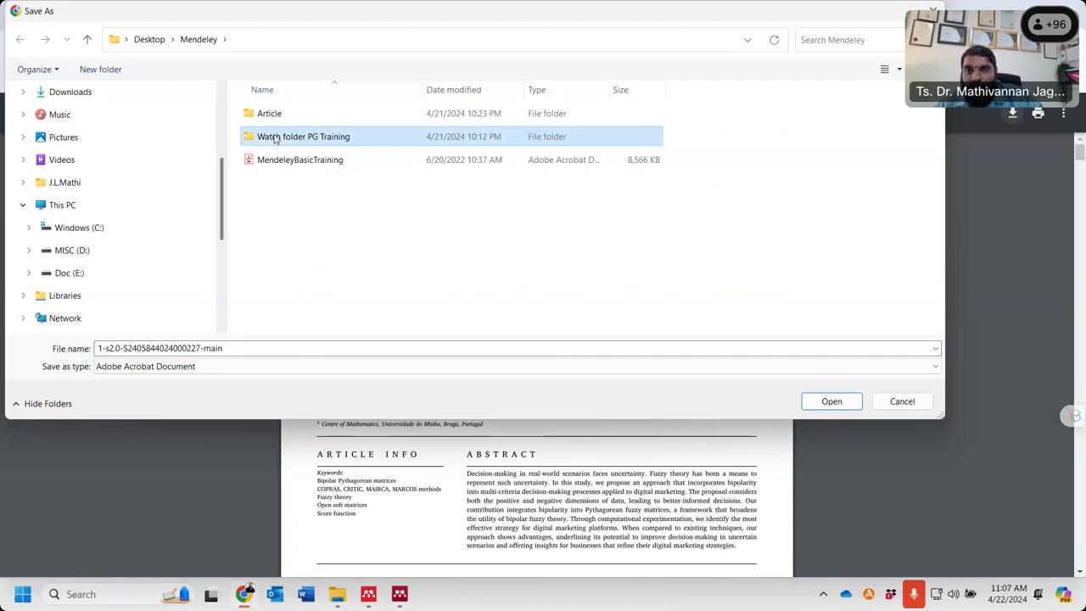
{"action": "double_click", "coordinate": [275, 138]}
{"action": "left_click", "coordinate": [832, 401]}
{"action": "mouse_move", "coordinate": [406, 604]}
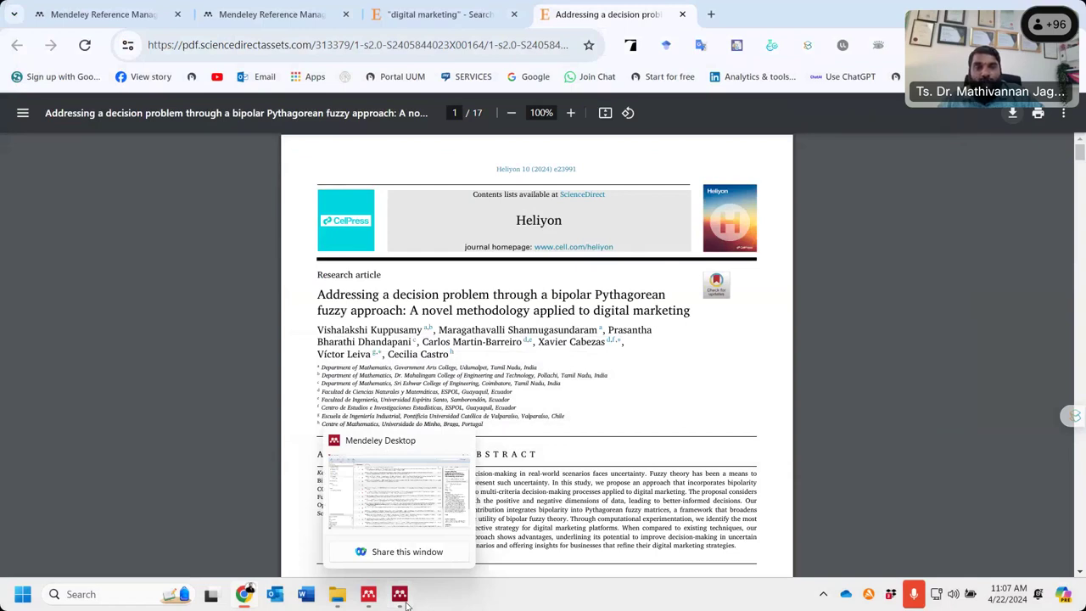
- In Mendeley Desktop, open the AI adoption paper's PDF, scroll through it, and close it
{"action": "left_click", "coordinate": [406, 604]}
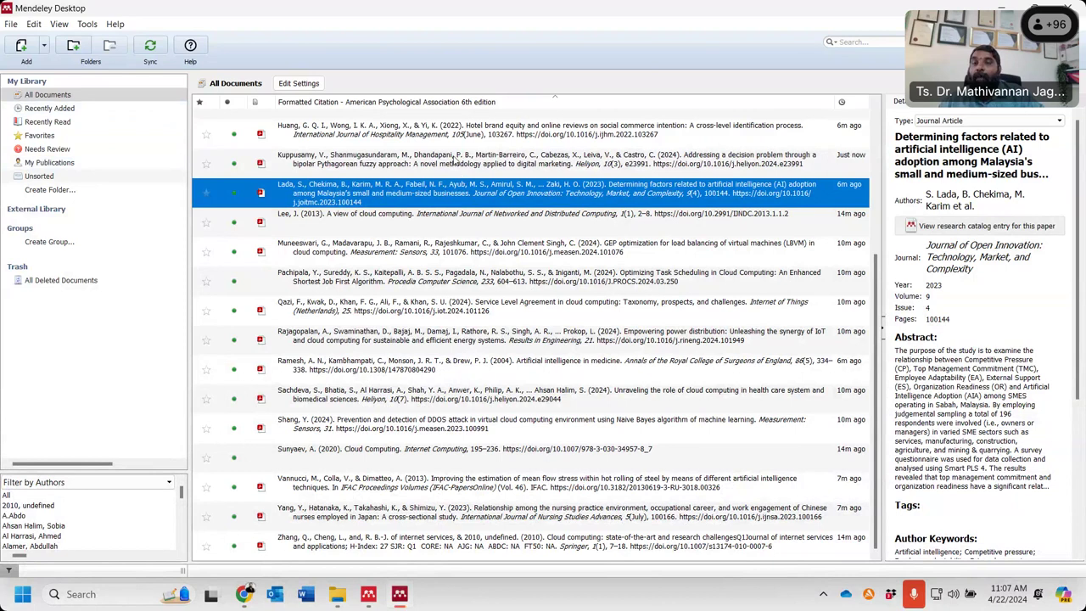
{"action": "mouse_move", "coordinate": [377, 603]}
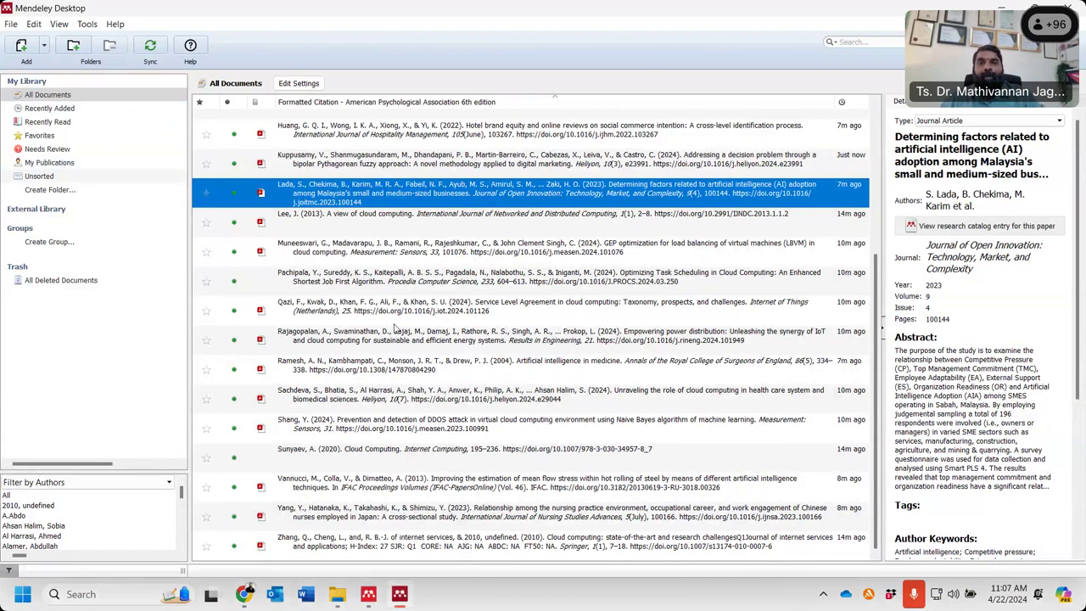
{"action": "double_click", "coordinate": [413, 201]}
{"action": "scroll", "coordinate": [348, 330], "scroll_direction": "down", "scroll_amount": 6}
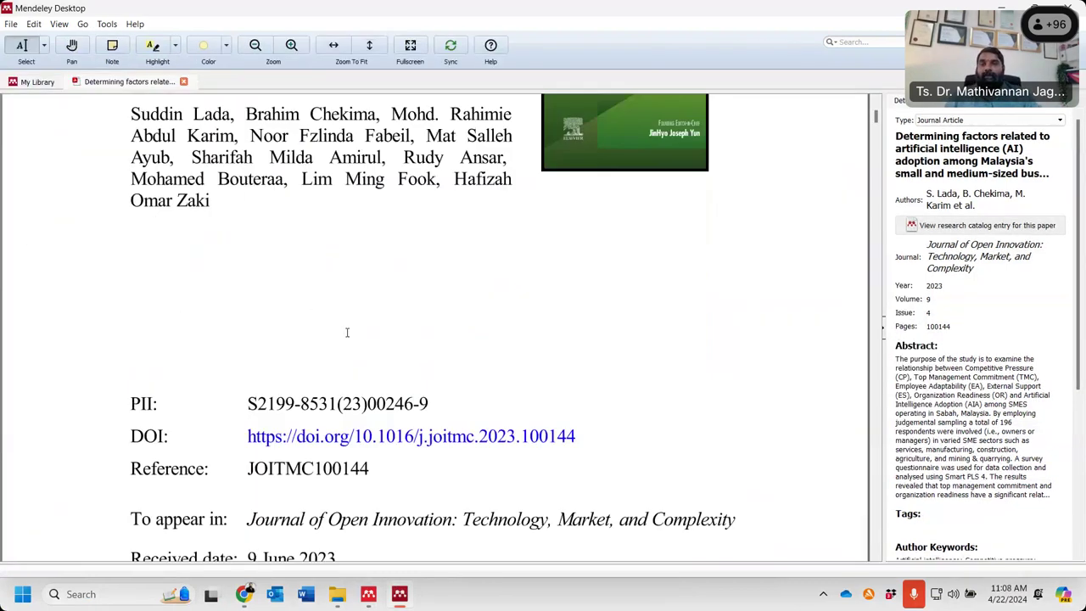
{"action": "scroll", "coordinate": [348, 331], "scroll_direction": "down", "scroll_amount": 8}
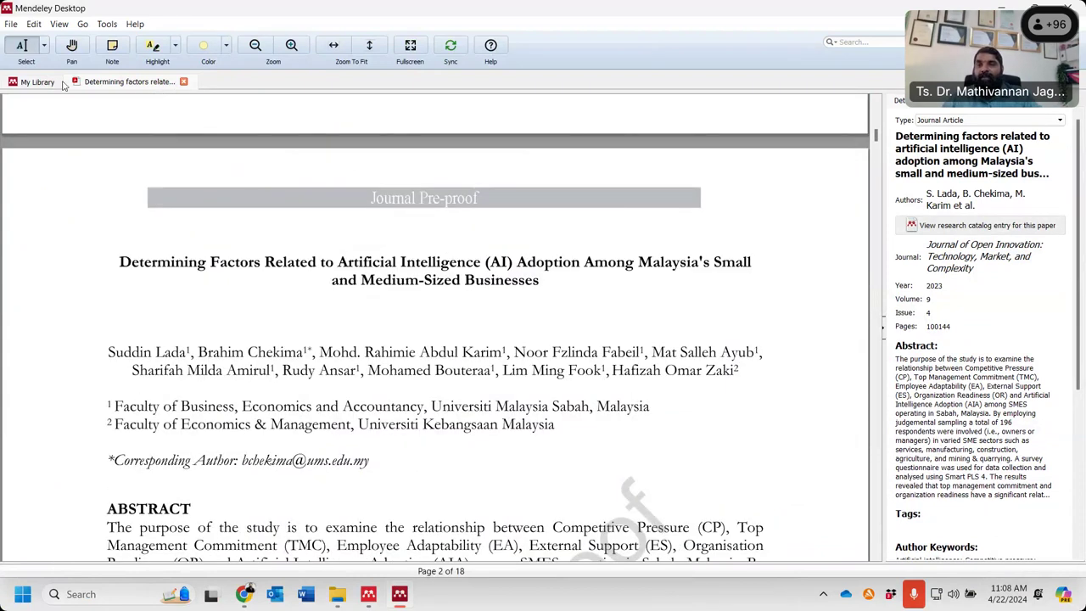
{"action": "left_click", "coordinate": [183, 81]}
- Sync the library and check the saved PDF in the watch folder
{"action": "left_click", "coordinate": [149, 49]}
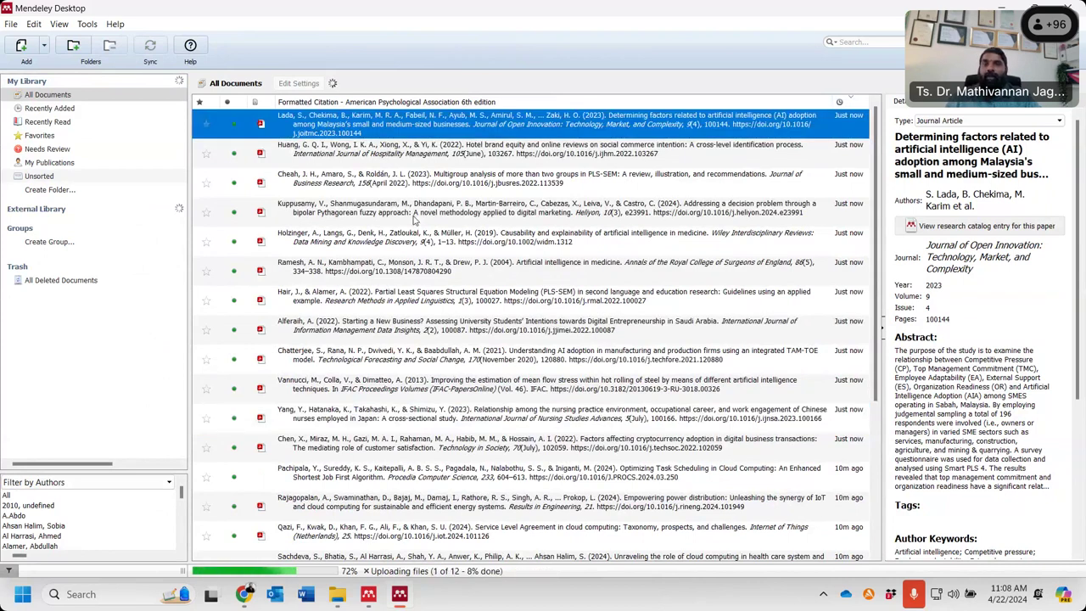
{"action": "left_click", "coordinate": [336, 597]}
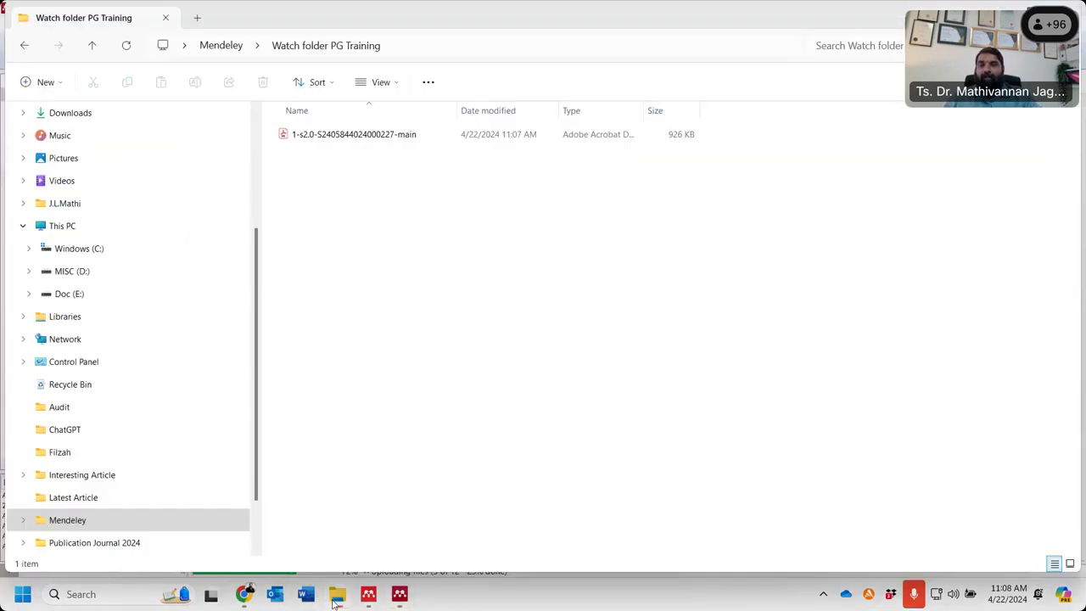
{"action": "left_click", "coordinate": [336, 599]}
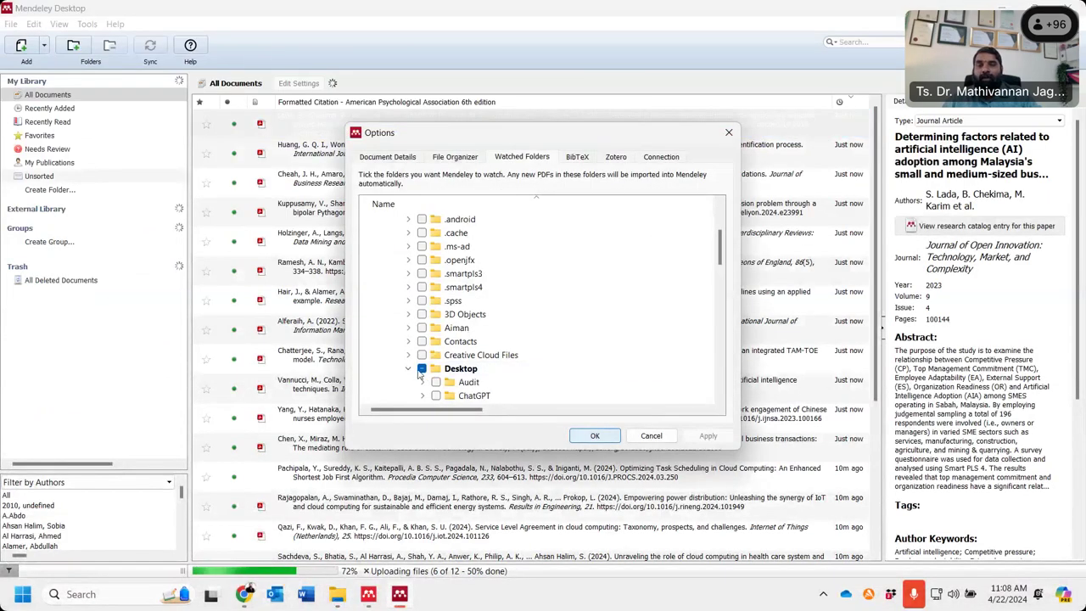
{"action": "scroll", "coordinate": [419, 375], "scroll_direction": "down", "scroll_amount": 4}
{"action": "left_click", "coordinate": [422, 287]}
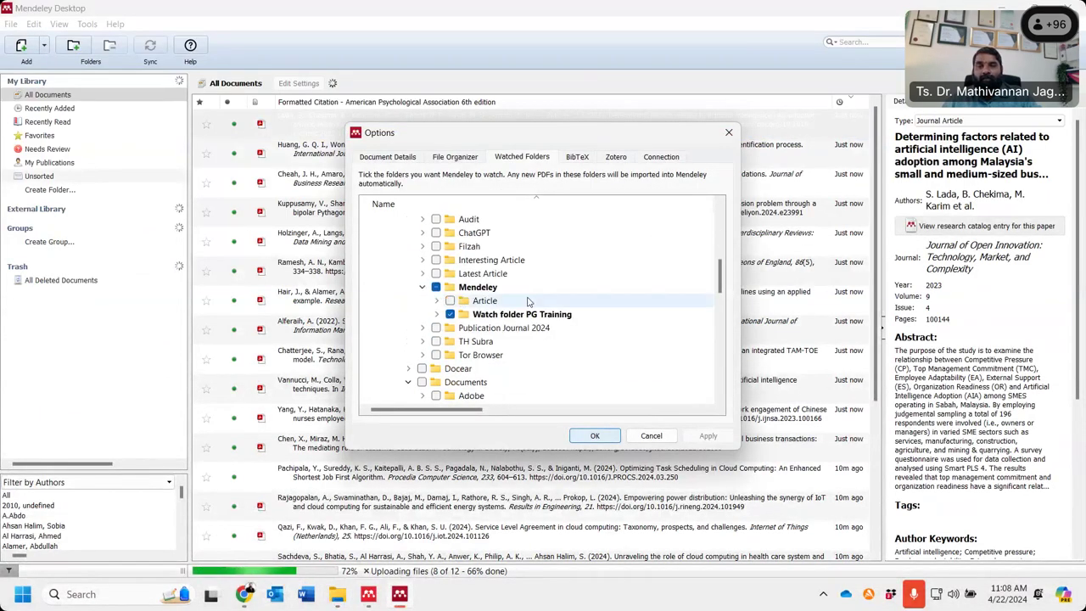
{"action": "scroll", "coordinate": [472, 293], "scroll_direction": "down", "scroll_amount": 1}
{"action": "double_click", "coordinate": [472, 278]}
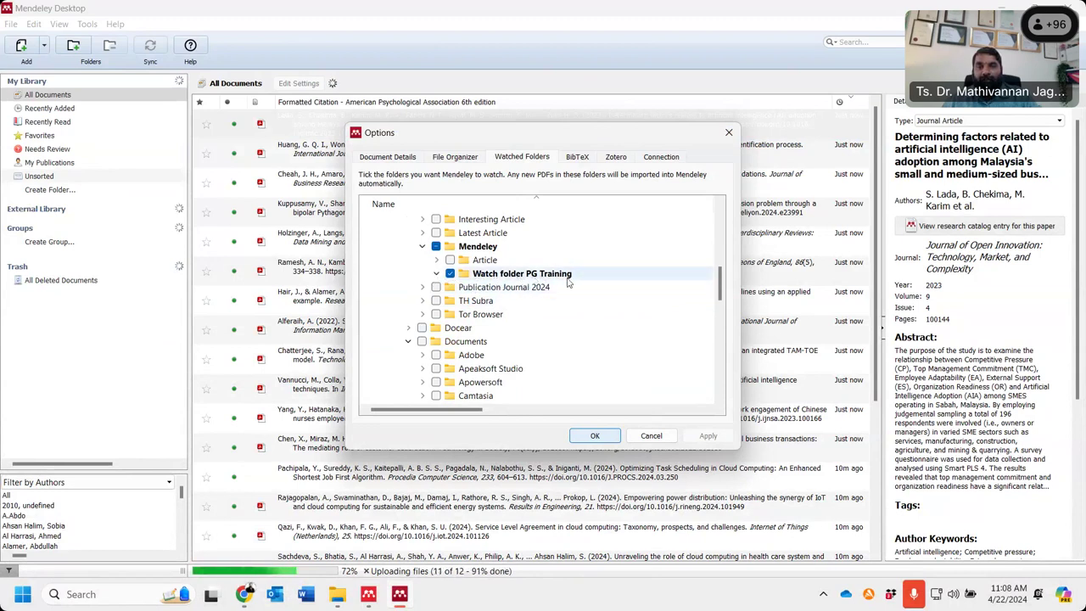
{"action": "left_click", "coordinate": [596, 436]}
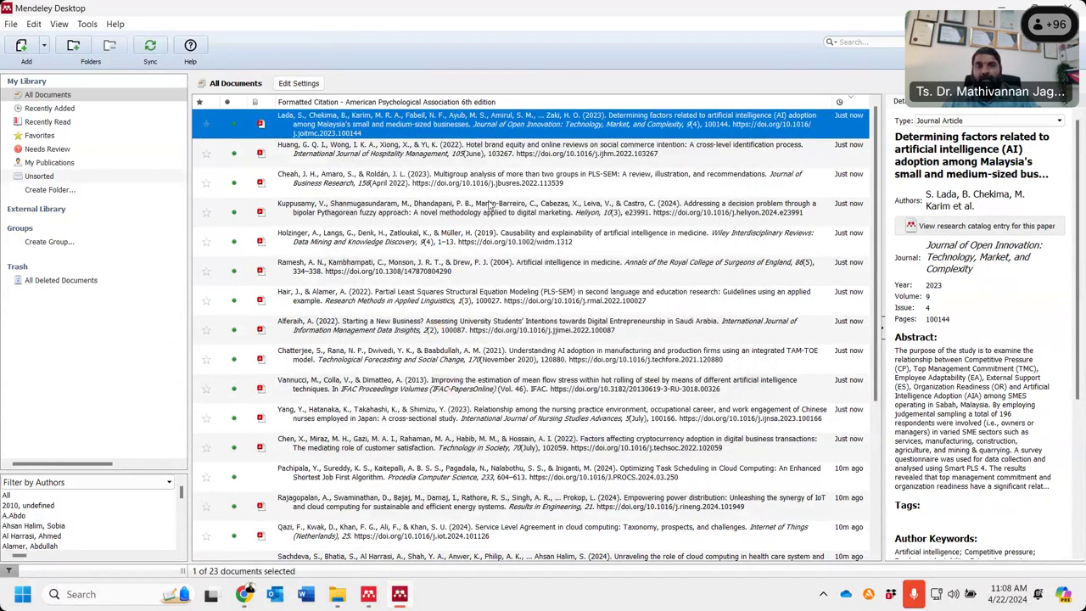
{"action": "double_click", "coordinate": [649, 122]}
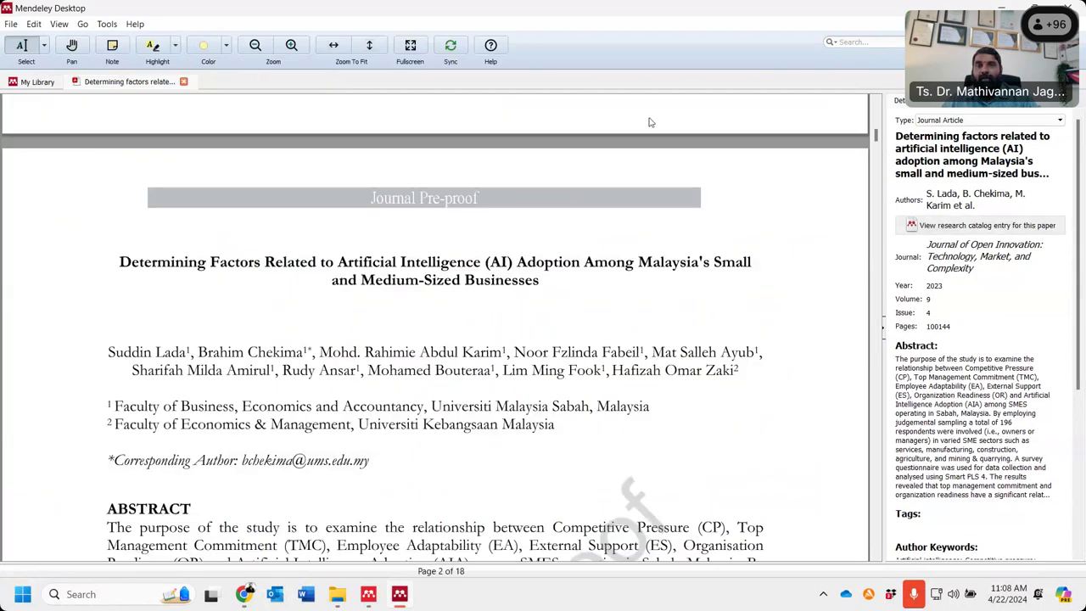
{"action": "key", "text": "ctrl+w"}
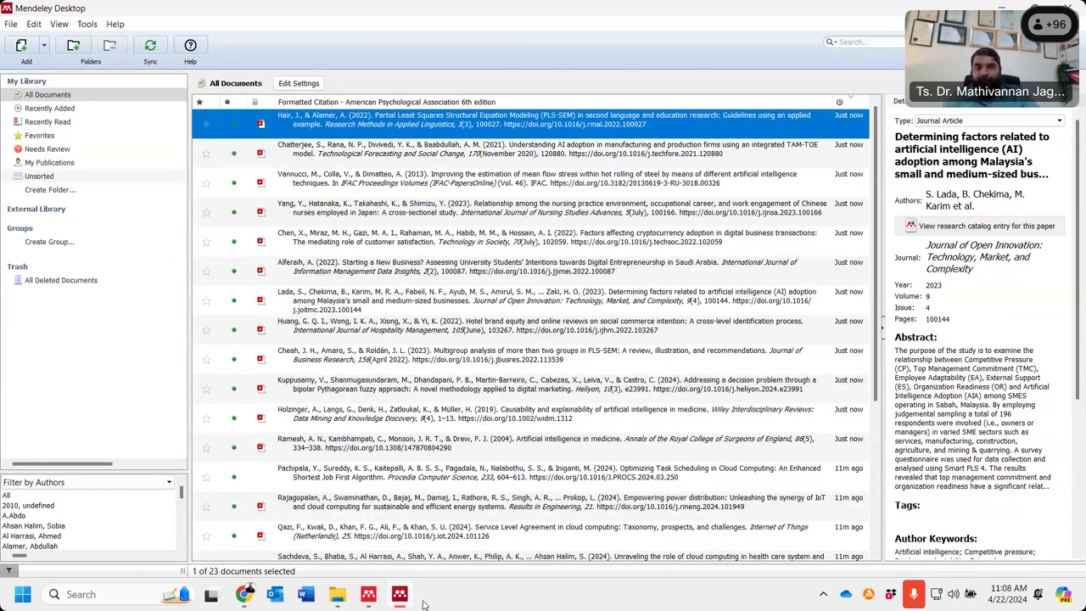
- Copy the opening title words 'Addressing a decision' from the article PDF in the browser
{"action": "left_click", "coordinate": [243, 594]}
{"action": "left_click_drag", "start_coordinate": [317, 294], "coordinate": [432, 294]}
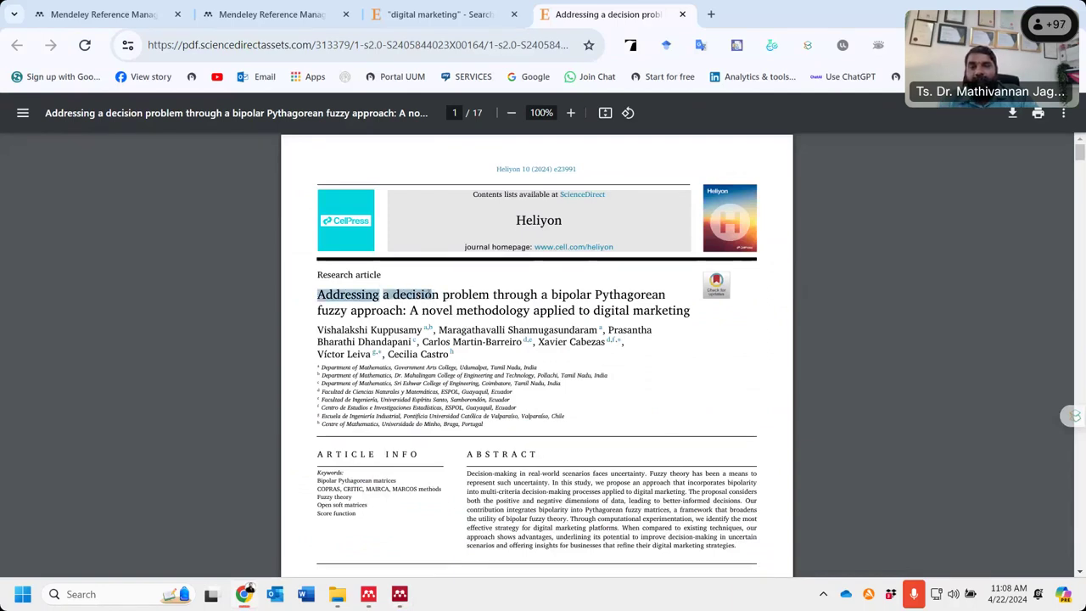
{"action": "right_click", "coordinate": [432, 294]}
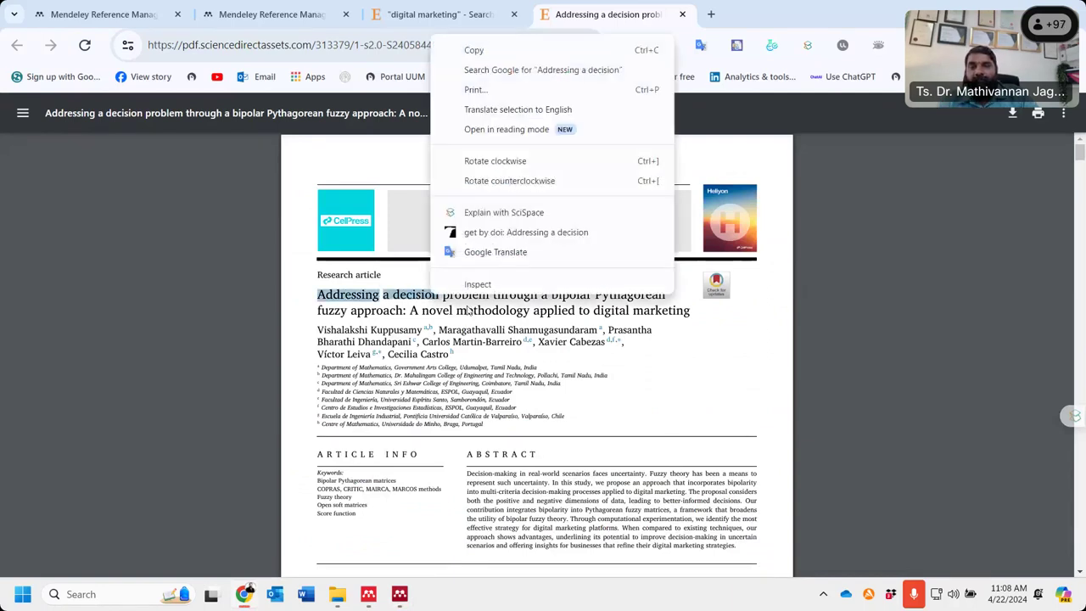
{"action": "left_click", "coordinate": [496, 51]}
- Paste the copied title words into Mendeley Desktop's library search
{"action": "left_click", "coordinate": [339, 595]}
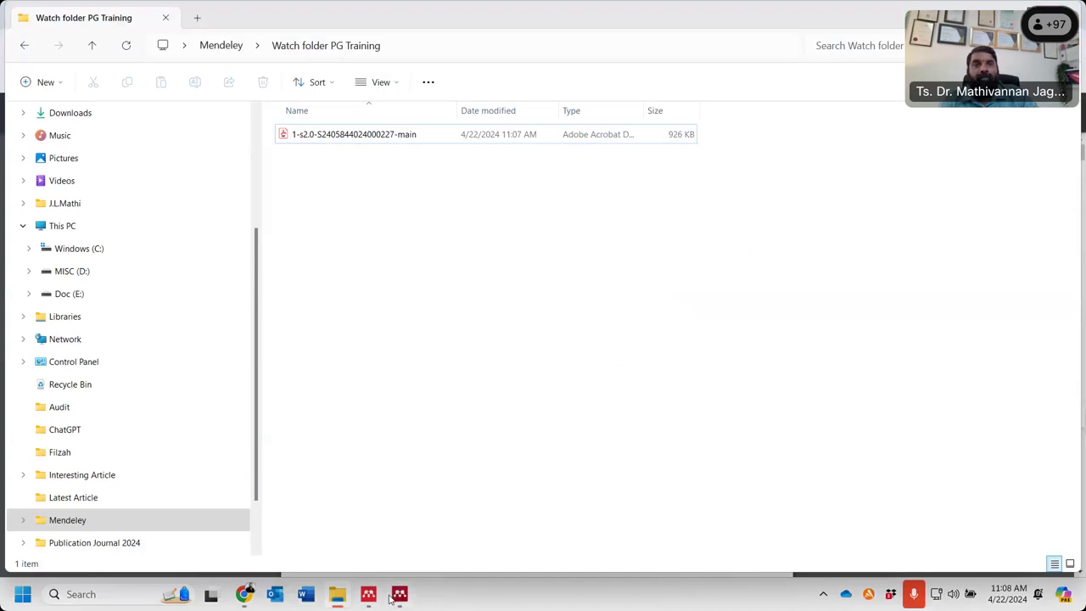
{"action": "left_click", "coordinate": [399, 594]}
{"action": "left_click", "coordinate": [869, 42]}
{"action": "key", "text": "ctrl+v"}
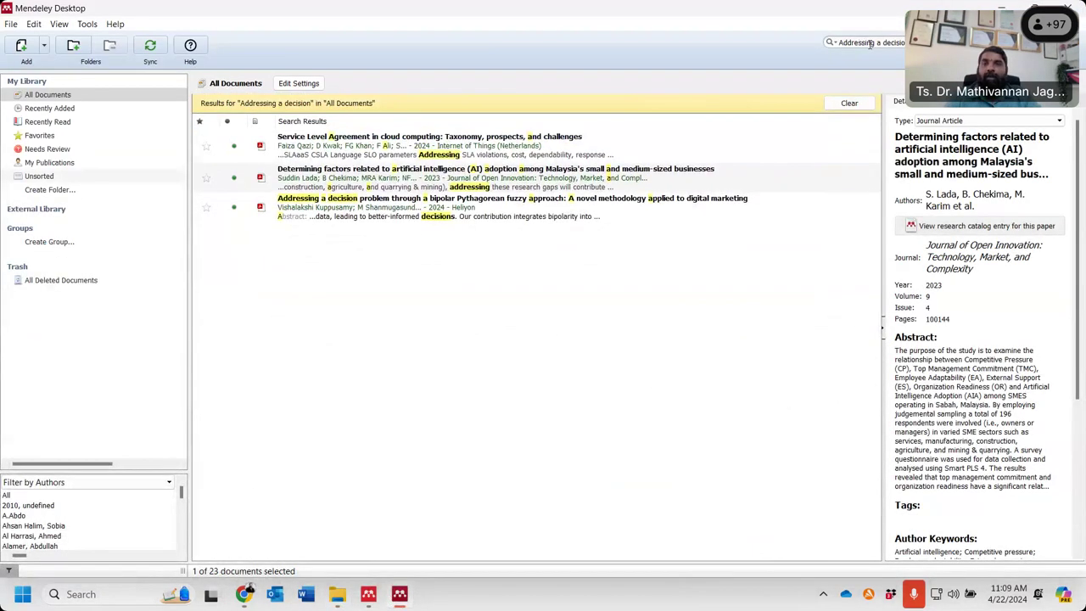
- Open the third result, the bipolar Pythagorean fuzzy paper, in Mendeley's reader, then return to Chrome
{"action": "left_click", "coordinate": [382, 214]}
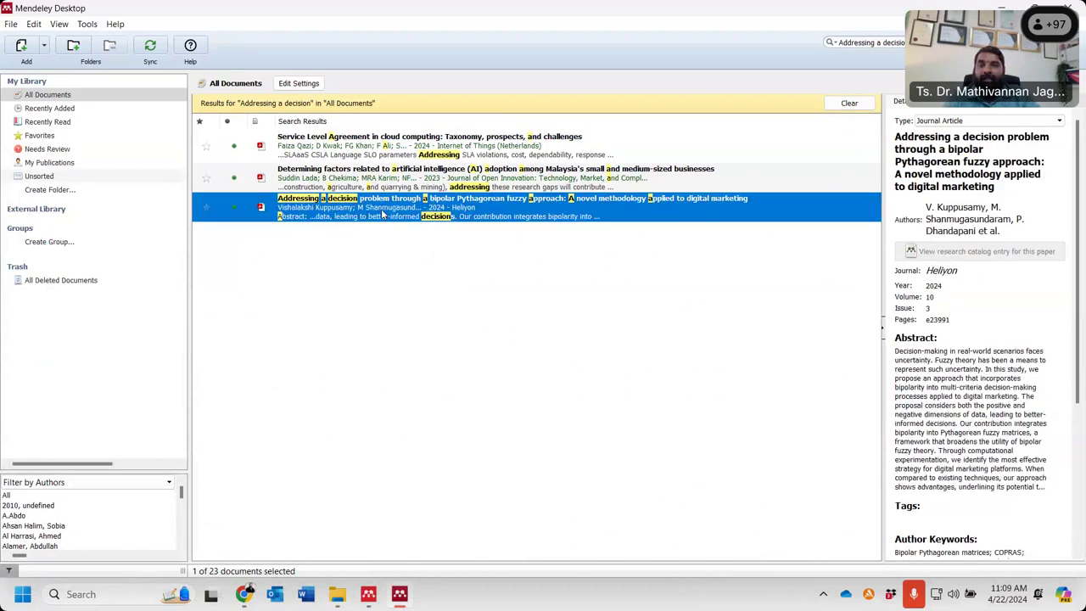
{"action": "double_click", "coordinate": [383, 214]}
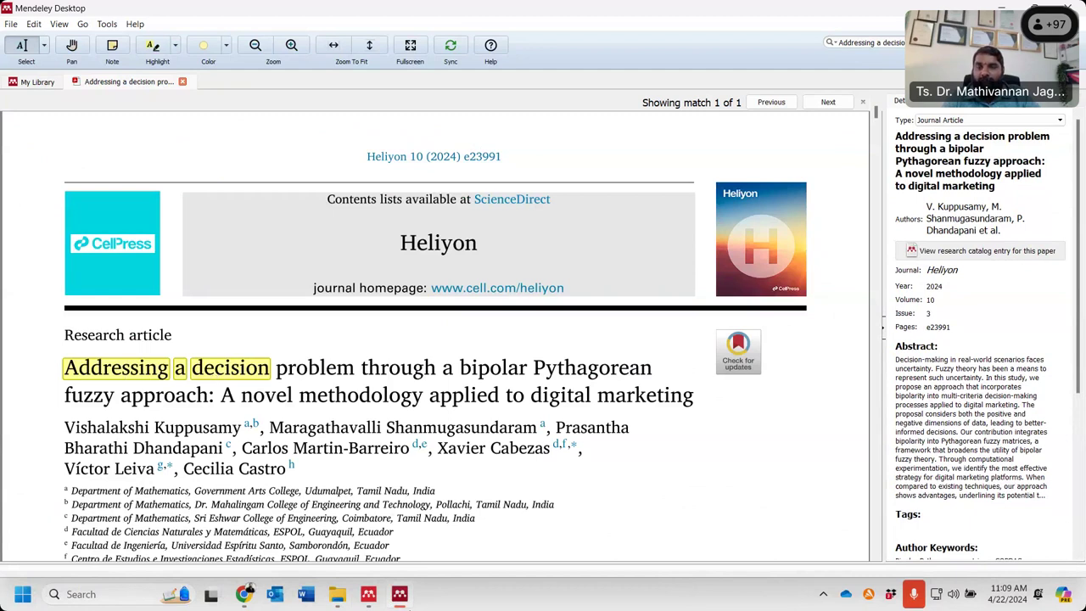
{"action": "left_click", "coordinate": [242, 594]}
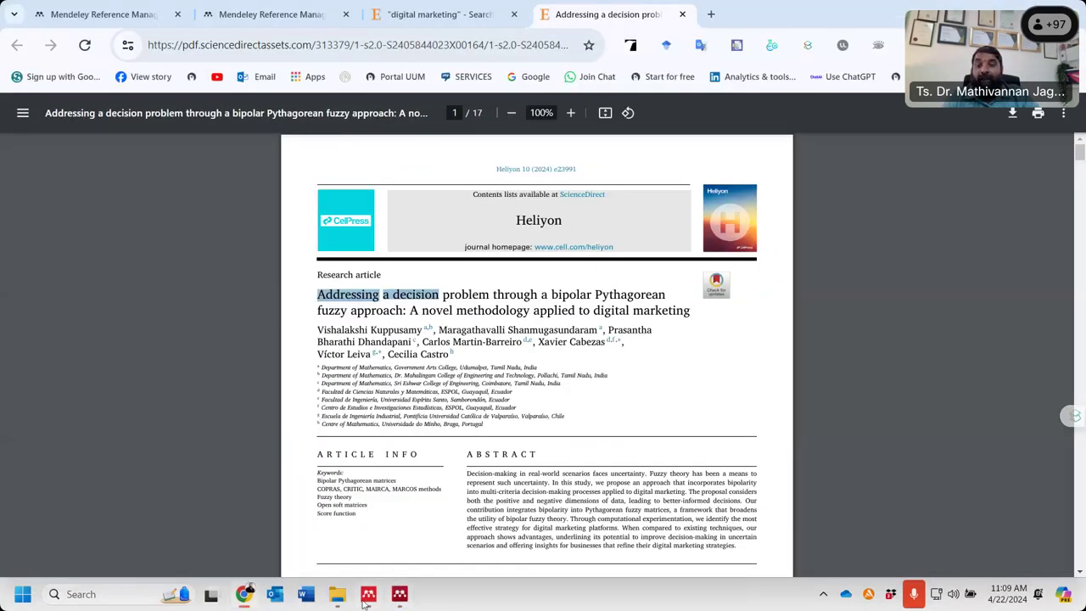
{"action": "left_click", "coordinate": [337, 596]}
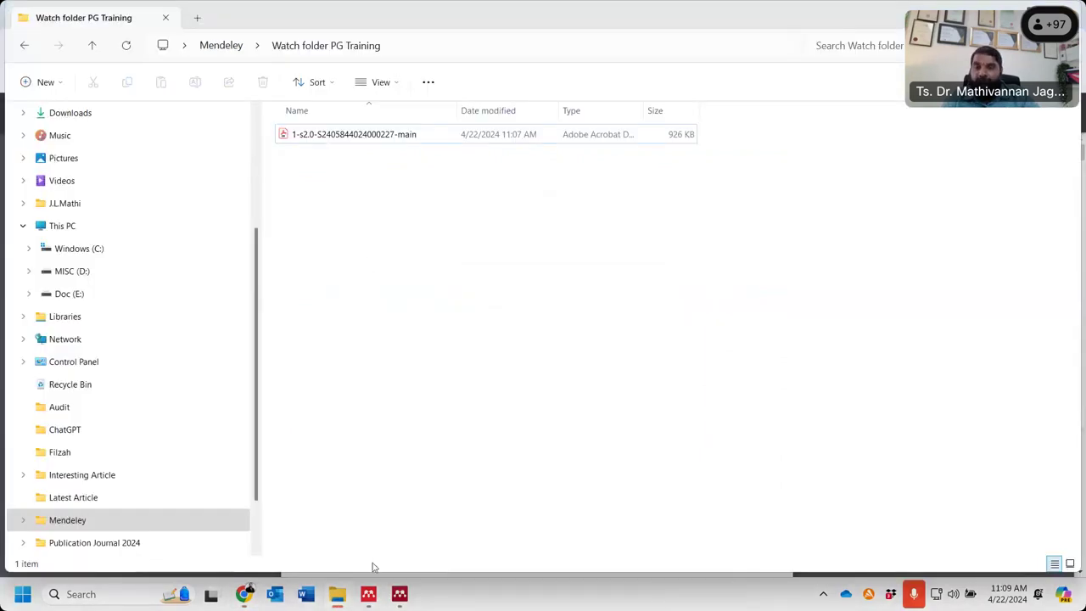
{"action": "left_click", "coordinate": [244, 594]}
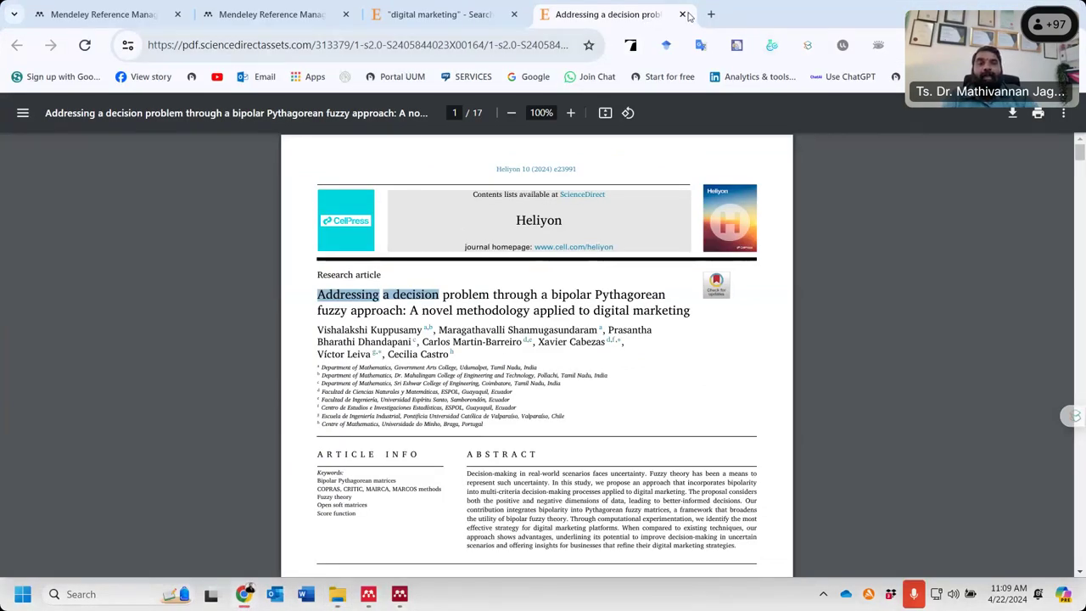
- Close the article PDF and tick search results 1 and 2 for download
{"action": "left_click", "coordinate": [682, 15]}
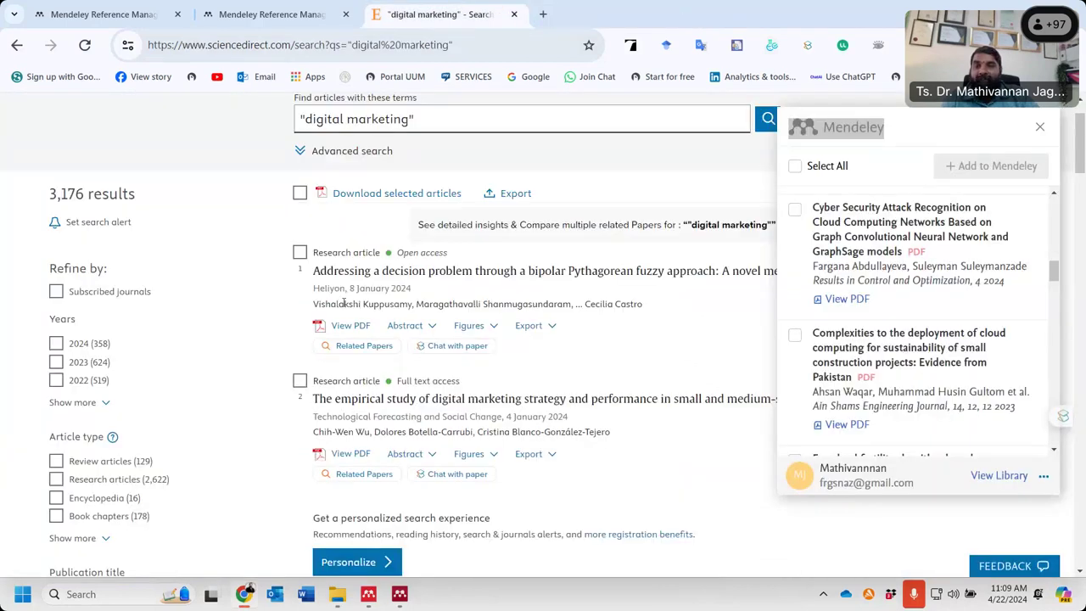
{"action": "left_click", "coordinate": [300, 382]}
{"action": "left_click", "coordinate": [297, 255]}
{"action": "scroll", "coordinate": [318, 376], "scroll_direction": "down", "scroll_amount": 3}
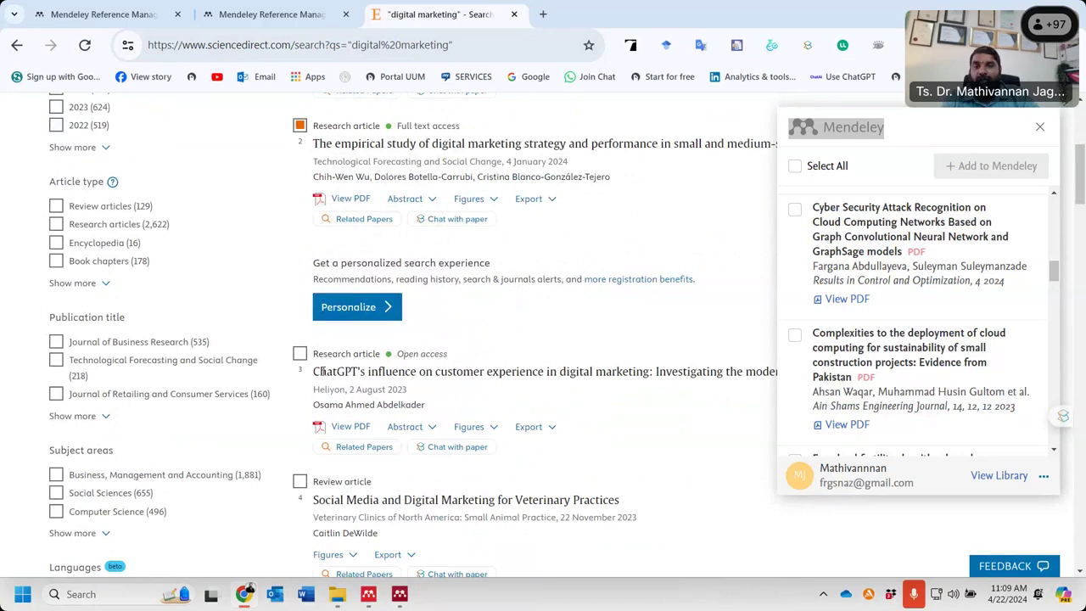
{"action": "scroll", "coordinate": [322, 370], "scroll_direction": "down", "scroll_amount": 1}
- Also tick the ChatGPT's influence and Tourist behaviour articles, leaving the veterinary review unticked
{"action": "left_click", "coordinate": [299, 254]}
{"action": "left_click", "coordinate": [300, 383]}
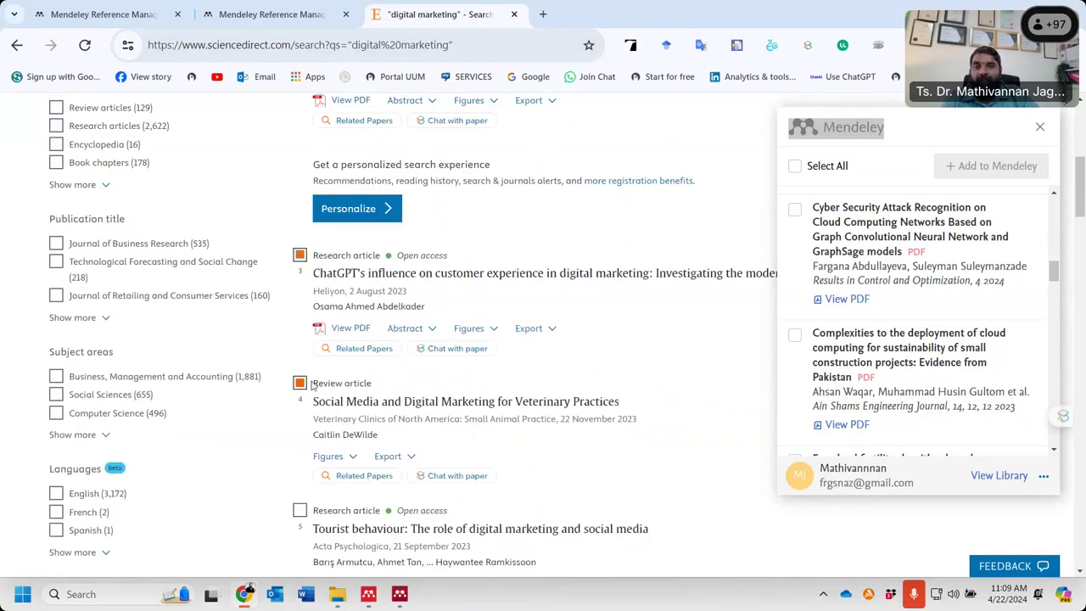
{"action": "left_click", "coordinate": [299, 385]}
{"action": "scroll", "coordinate": [381, 390], "scroll_direction": "down", "scroll_amount": 1}
{"action": "scroll", "coordinate": [381, 389], "scroll_direction": "down", "scroll_amount": 1}
{"action": "left_click", "coordinate": [300, 297]}
{"action": "scroll", "coordinate": [395, 286], "scroll_direction": "up", "scroll_amount": 5}
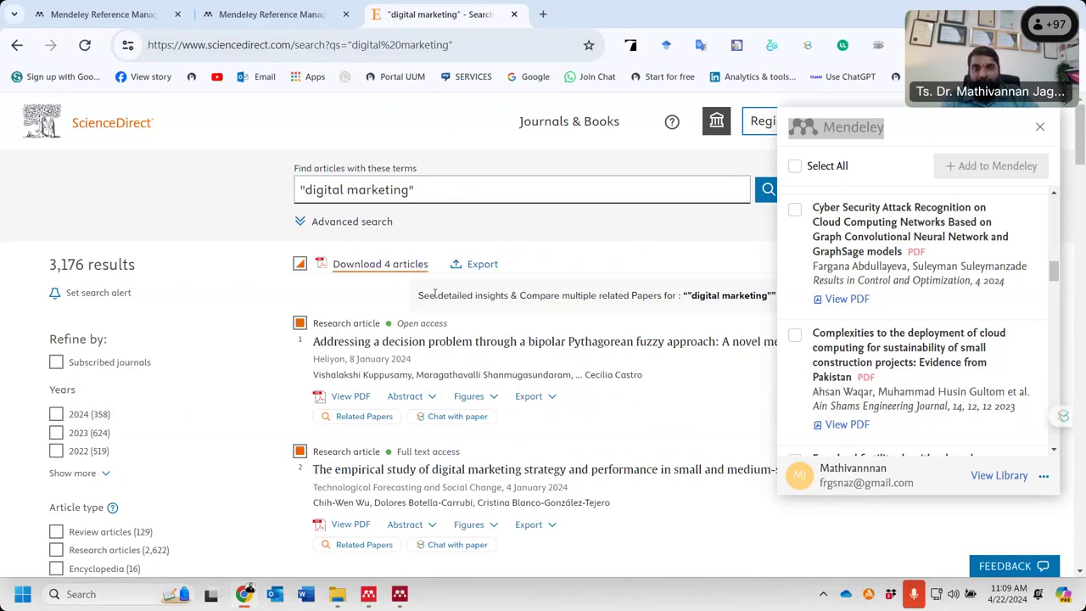
{"action": "left_click", "coordinate": [406, 598]}
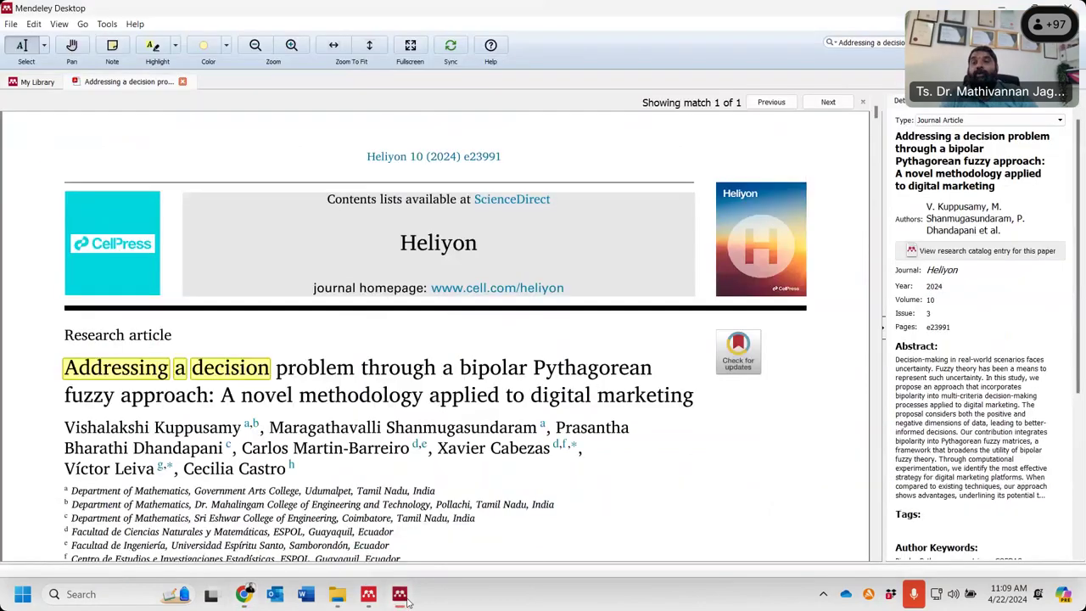
- Close the paper's PDF tab and clear the search to list all 23 documents
{"action": "left_click", "coordinate": [184, 85]}
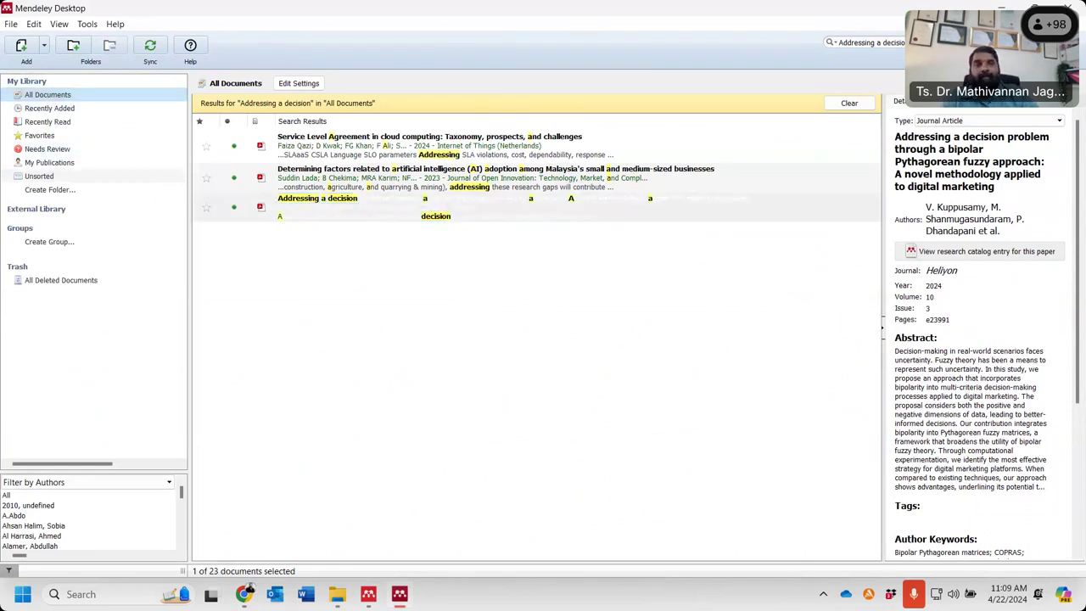
{"action": "left_click", "coordinate": [848, 103]}
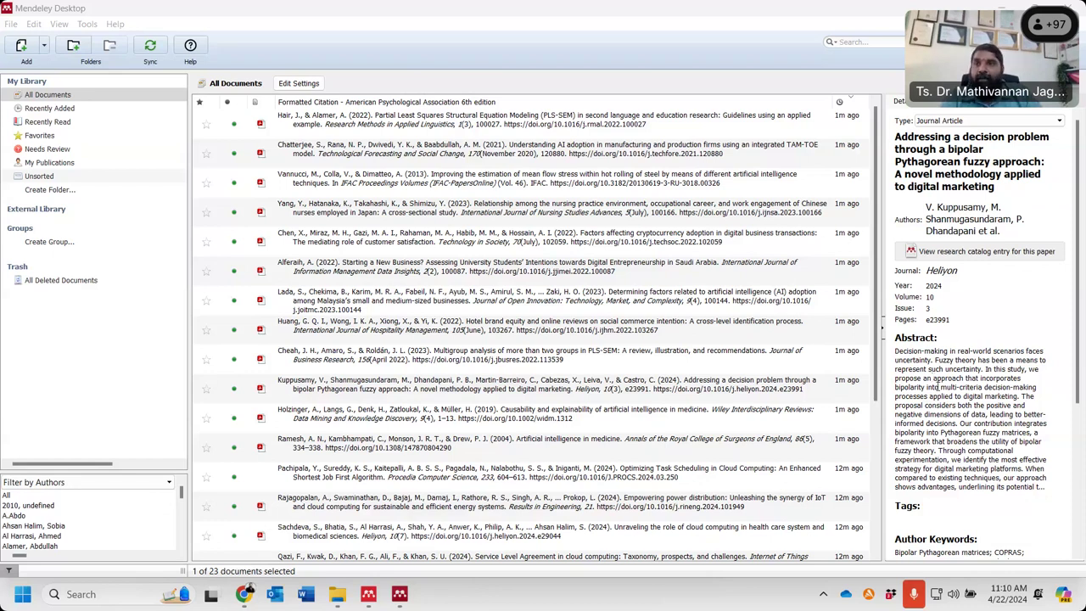
{"action": "left_click", "coordinate": [44, 45]}
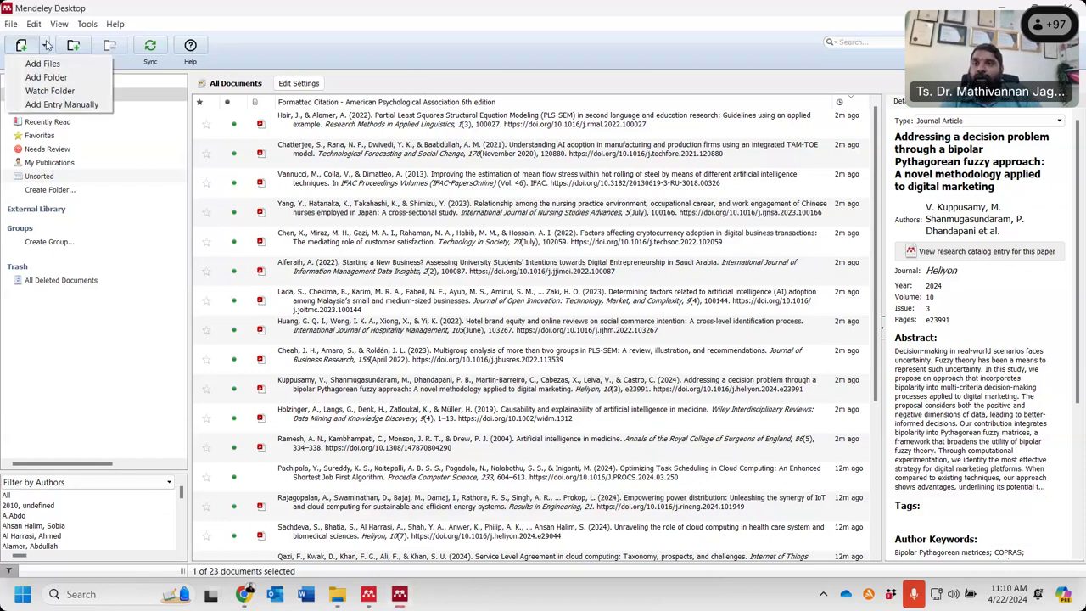
{"action": "left_click", "coordinate": [90, 106]}
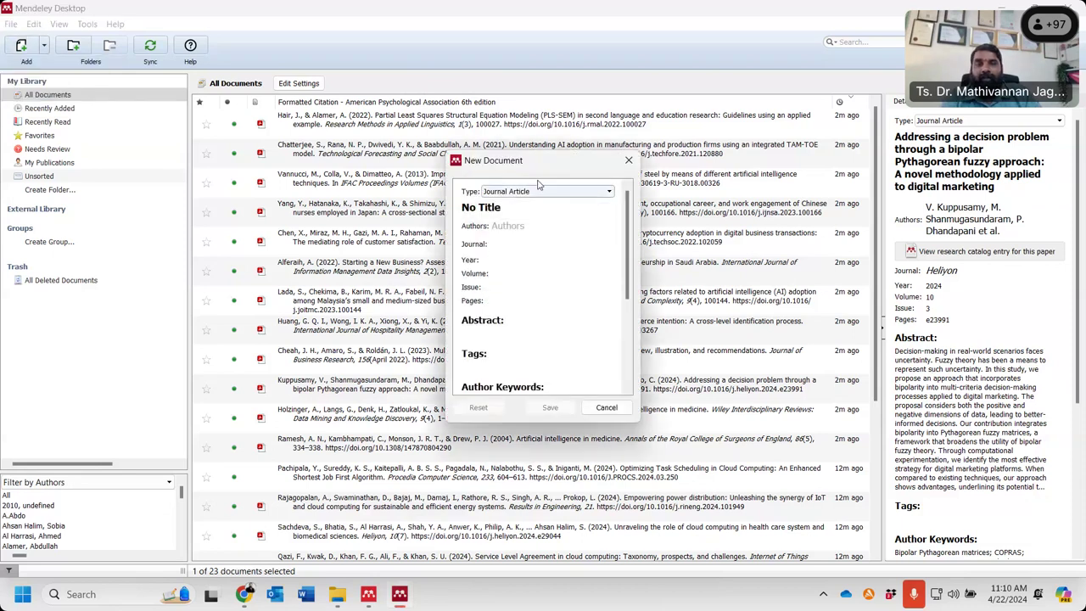
{"action": "left_click", "coordinate": [537, 191]}
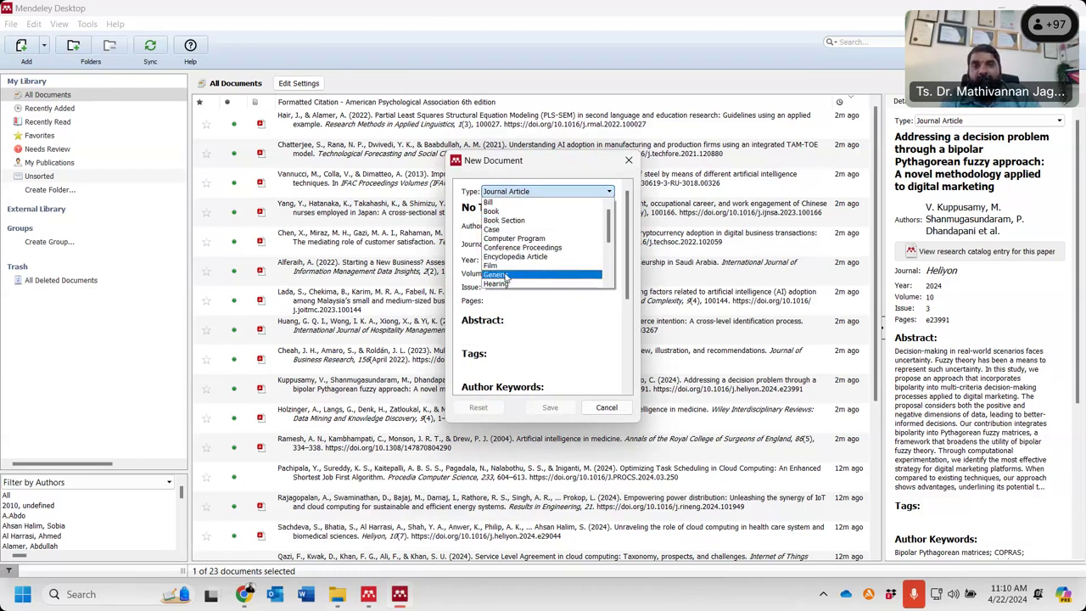
{"action": "scroll", "coordinate": [508, 278], "scroll_direction": "down", "scroll_amount": 1}
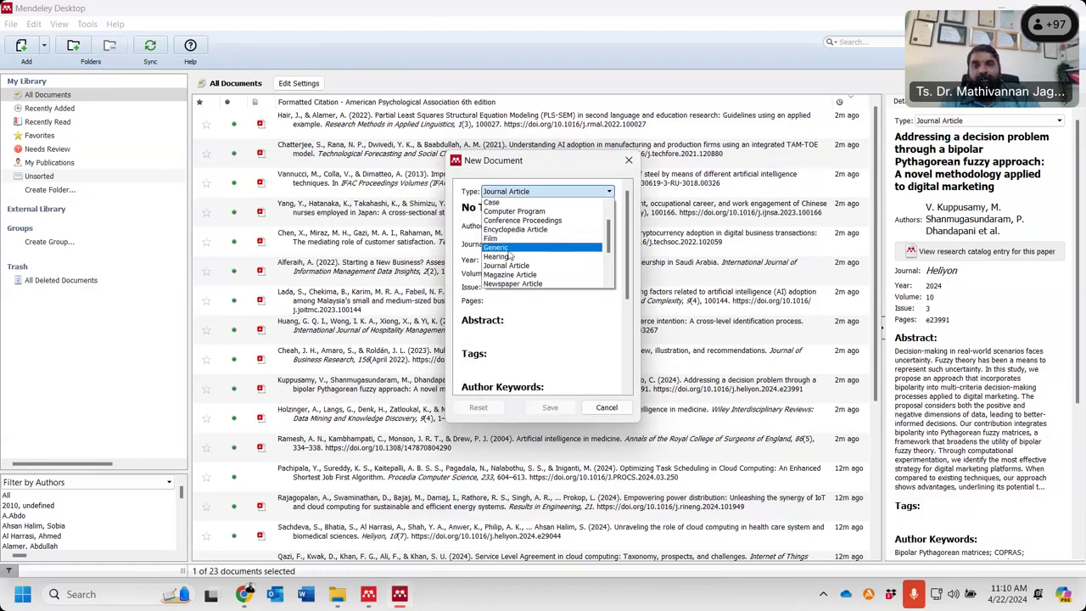
{"action": "scroll", "coordinate": [509, 255], "scroll_direction": "down", "scroll_amount": 3}
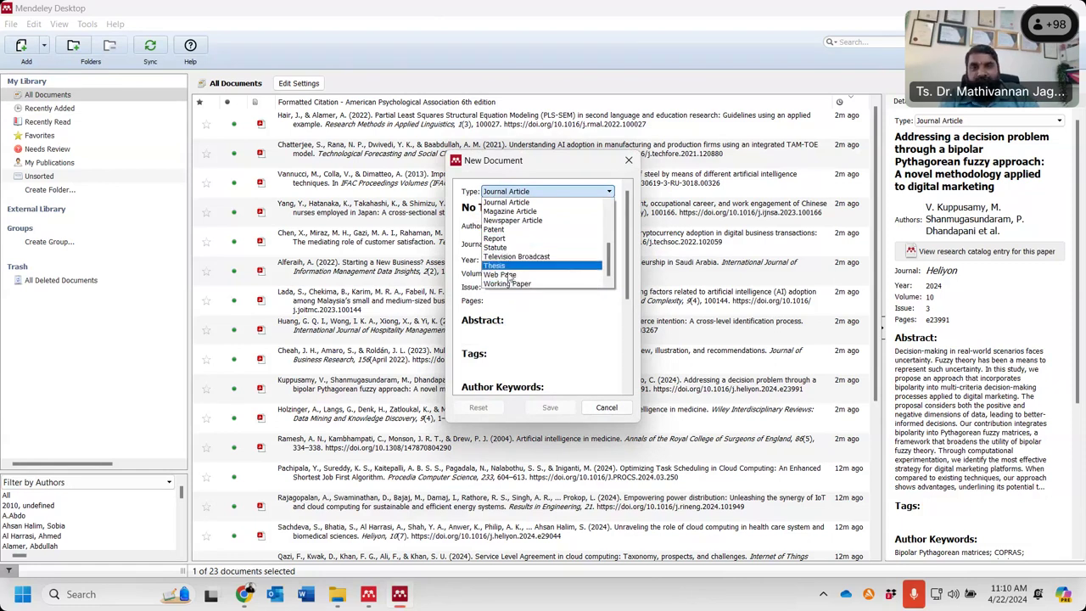
{"action": "left_click", "coordinate": [508, 239]}
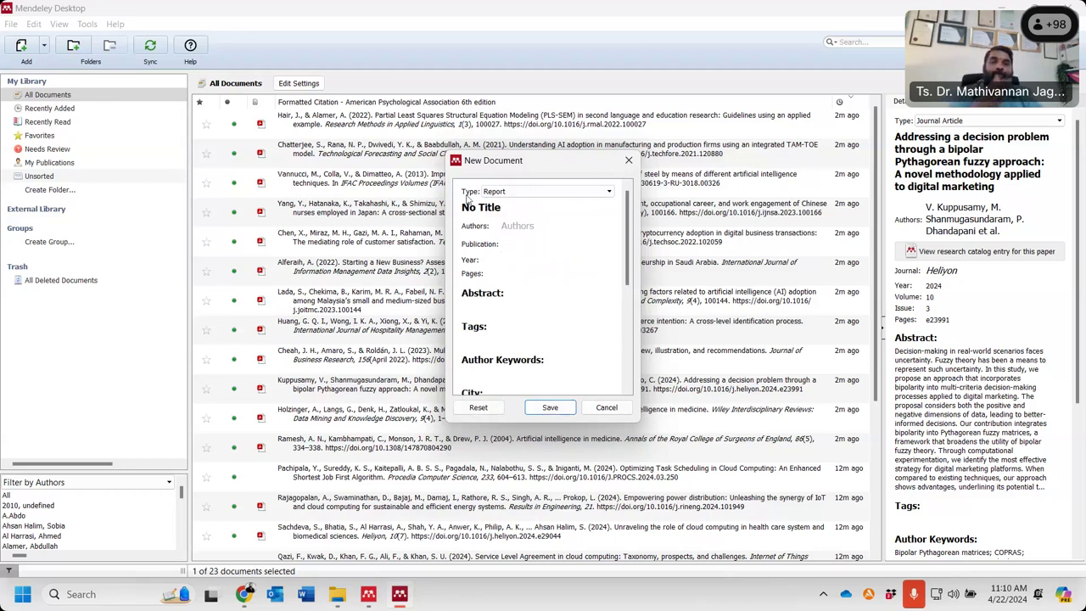
{"action": "left_click", "coordinate": [628, 163]}
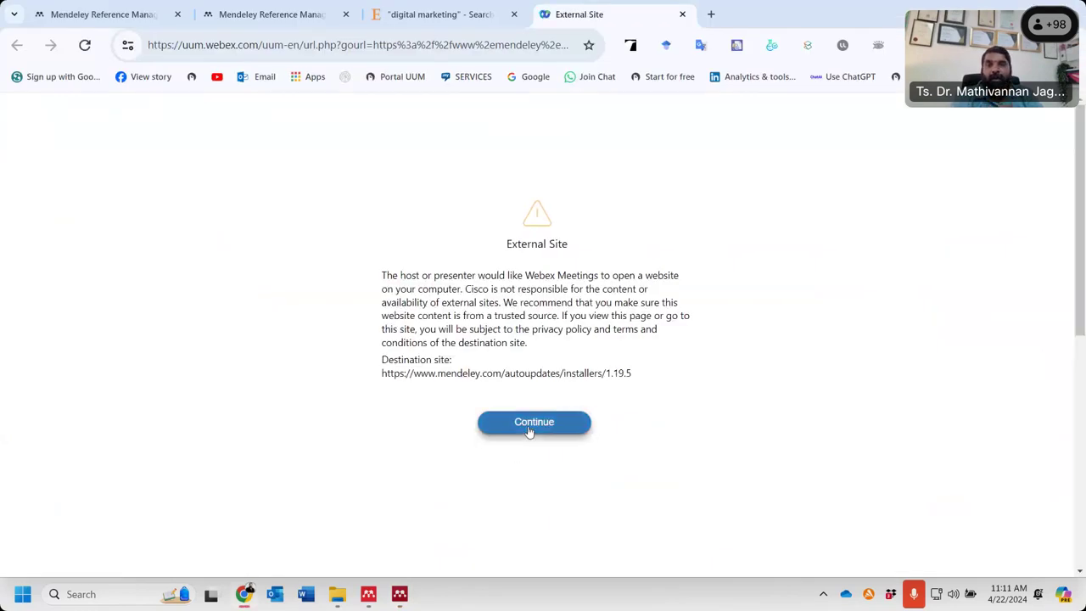
{"action": "left_click", "coordinate": [530, 428]}
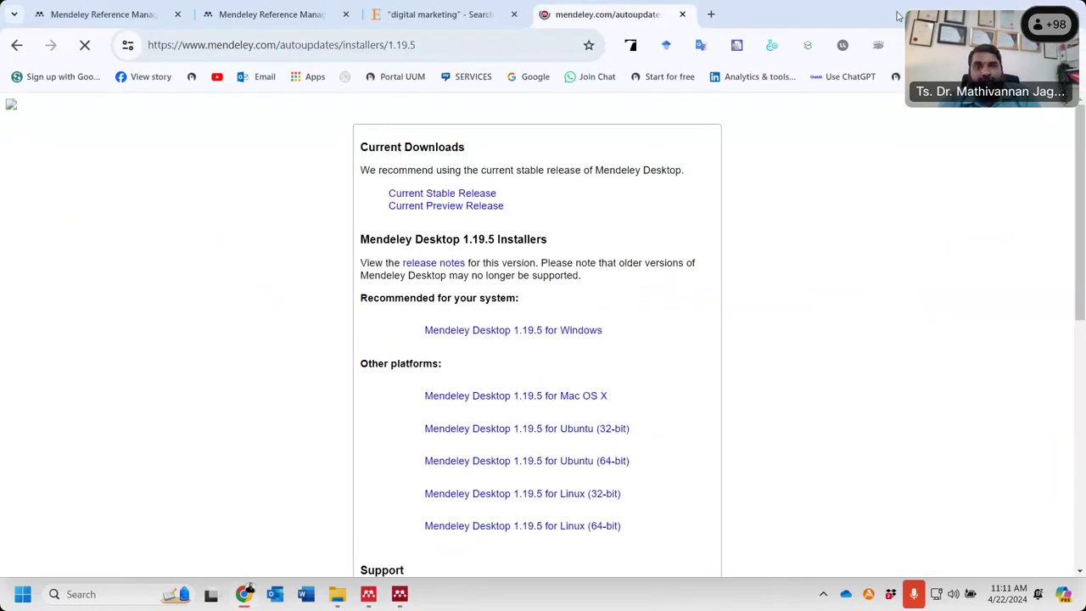
{"action": "left_click_drag", "start_coordinate": [898, 16], "coordinate": [498, 221]}
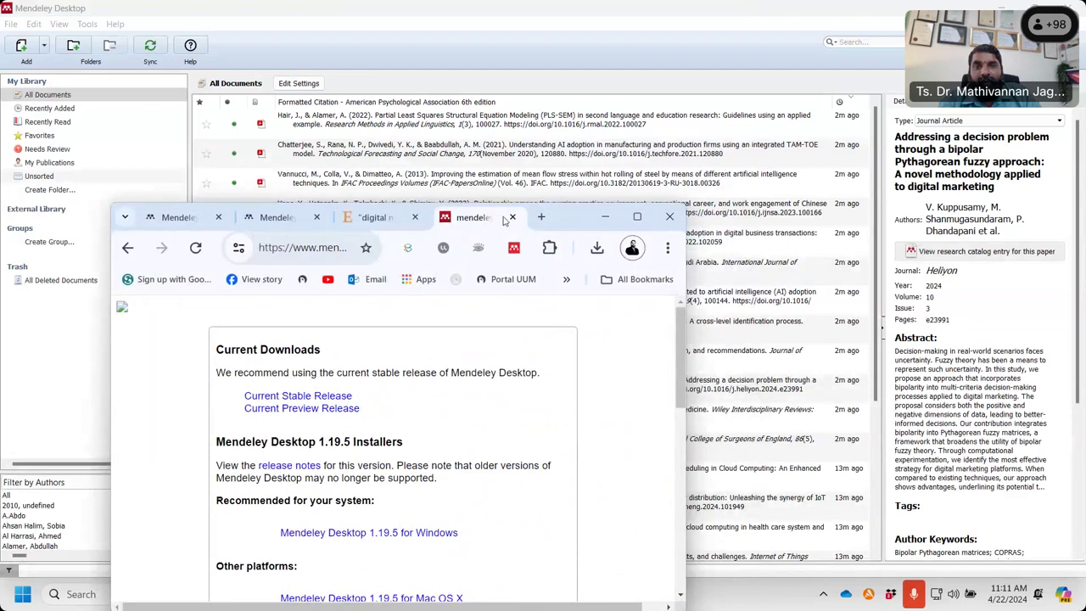
{"action": "left_click", "coordinate": [513, 220]}
{"action": "left_click", "coordinate": [638, 216]}
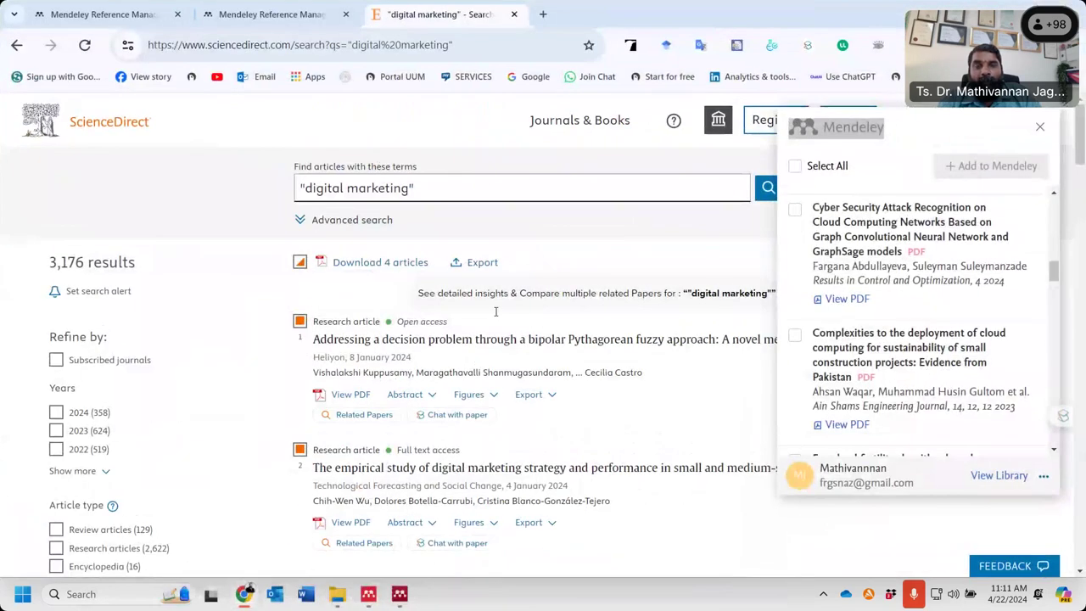
{"action": "left_click", "coordinate": [396, 598]}
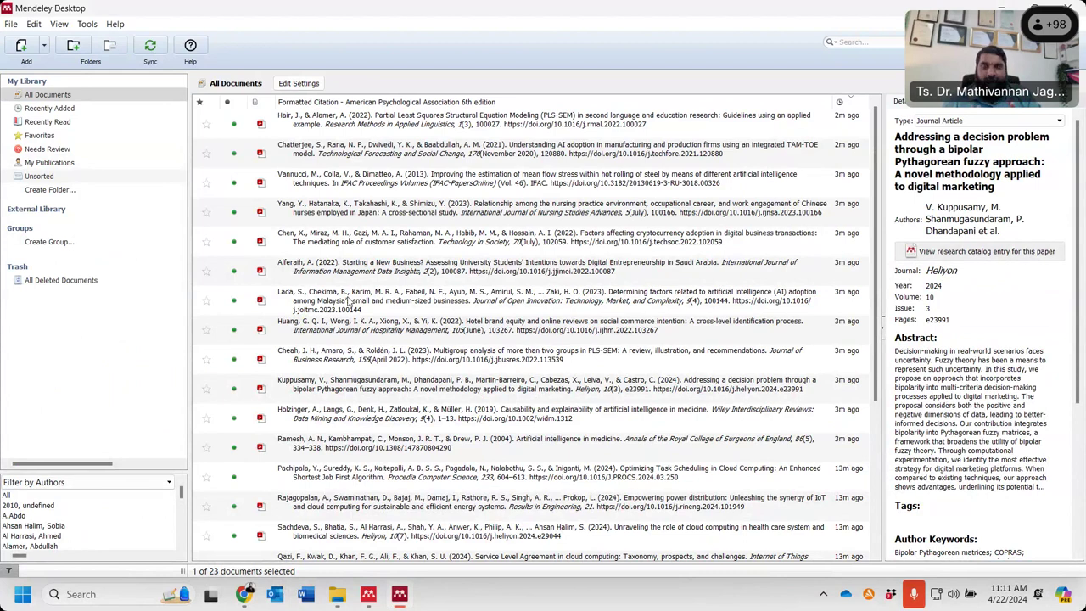
- Add the Desktop > Mendeley > Article folder, including subfolders, to the library
{"action": "left_click", "coordinate": [451, 223]}
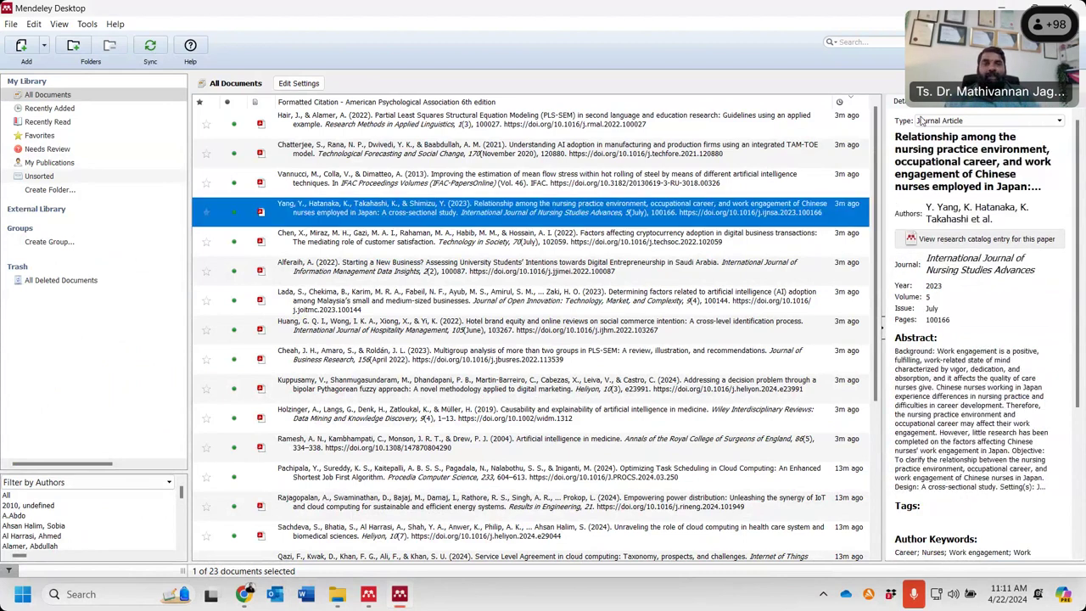
{"action": "left_click", "coordinate": [379, 307]}
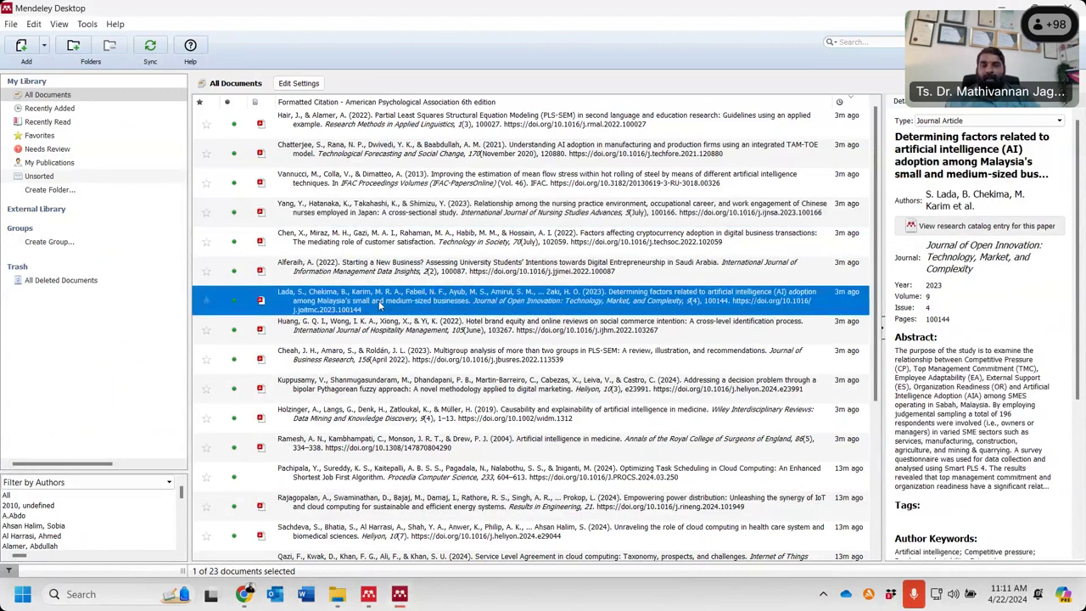
{"action": "left_click", "coordinate": [44, 47]}
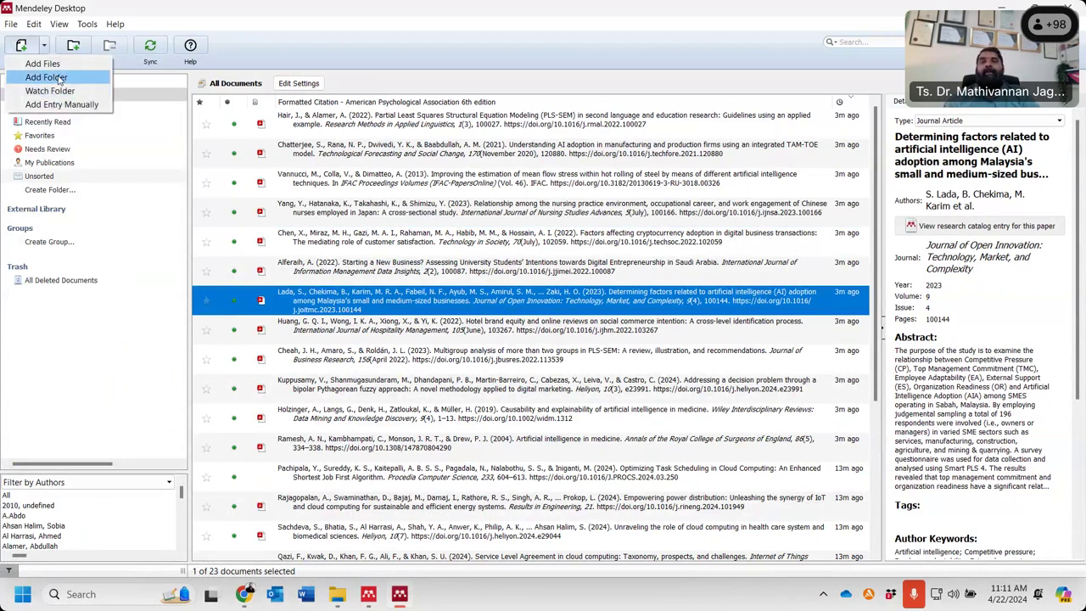
{"action": "left_click", "coordinate": [58, 79]}
{"action": "scroll", "coordinate": [521, 301], "scroll_direction": "down", "scroll_amount": 10}
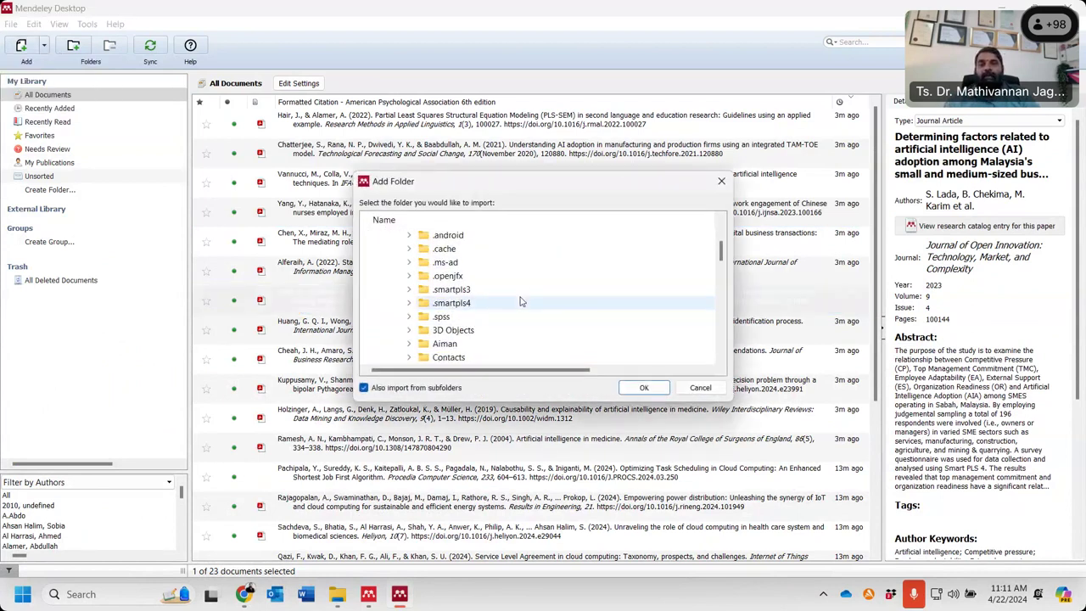
{"action": "scroll", "coordinate": [521, 301], "scroll_direction": "up", "scroll_amount": 3}
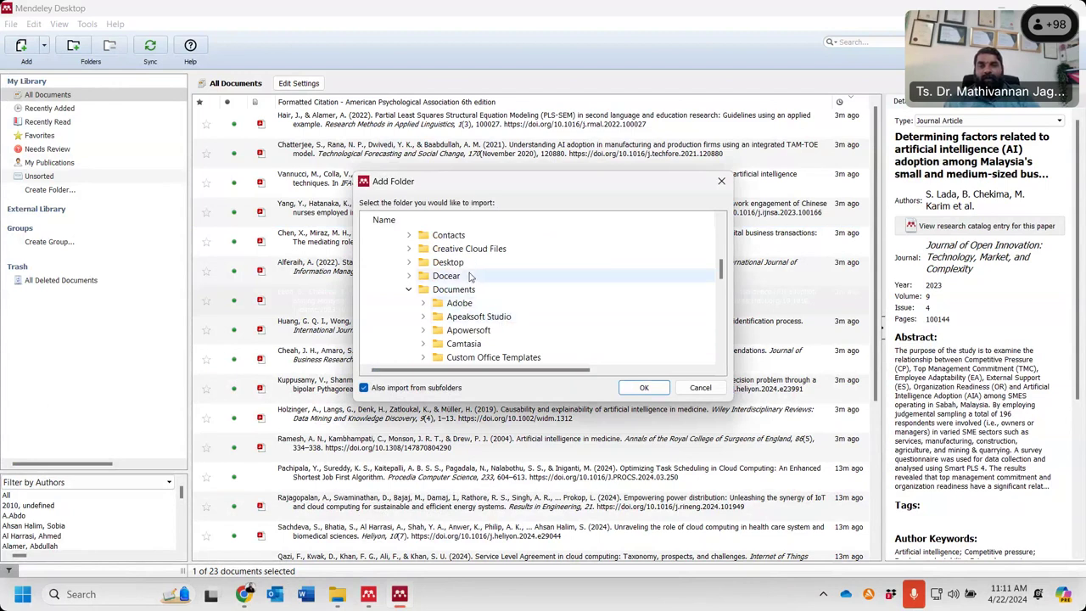
{"action": "left_click", "coordinate": [409, 262]}
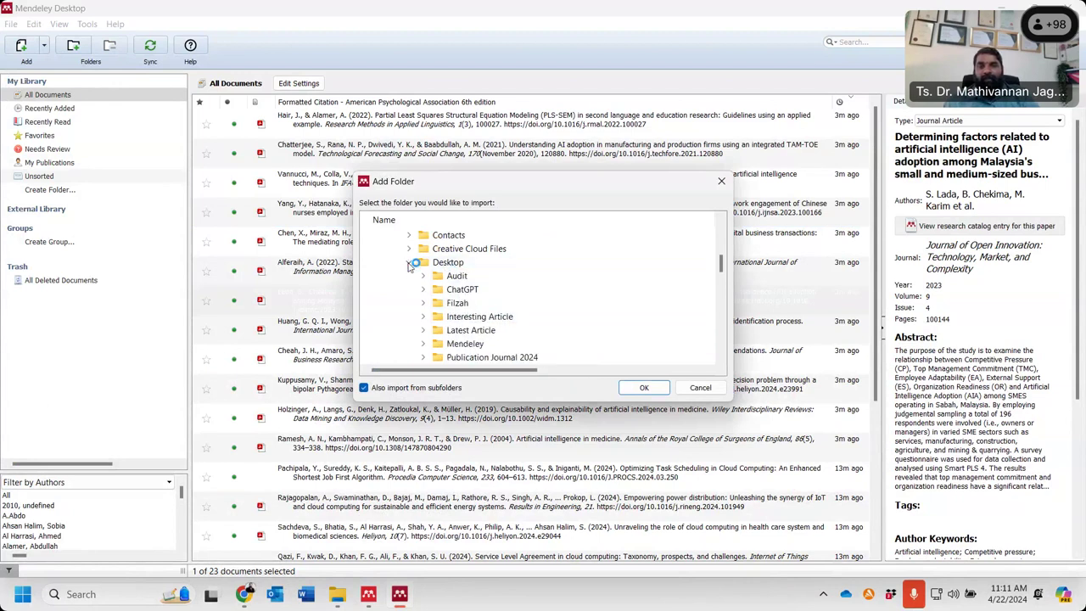
{"action": "scroll", "coordinate": [599, 339], "scroll_direction": "down", "scroll_amount": 2}
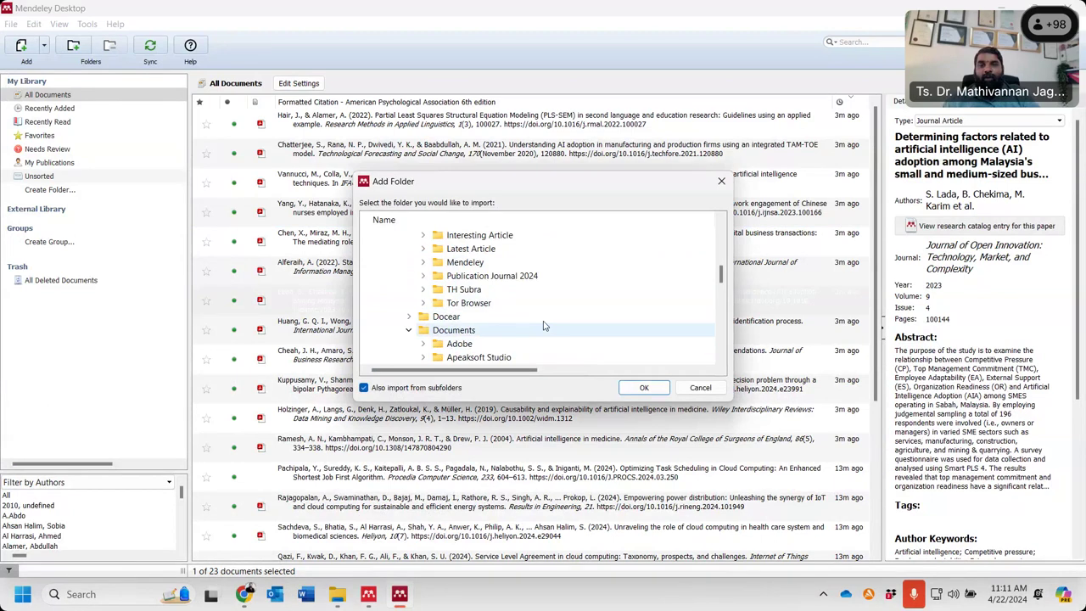
{"action": "double_click", "coordinate": [465, 262]}
{"action": "left_click", "coordinate": [482, 278]}
{"action": "left_click", "coordinate": [654, 389]}
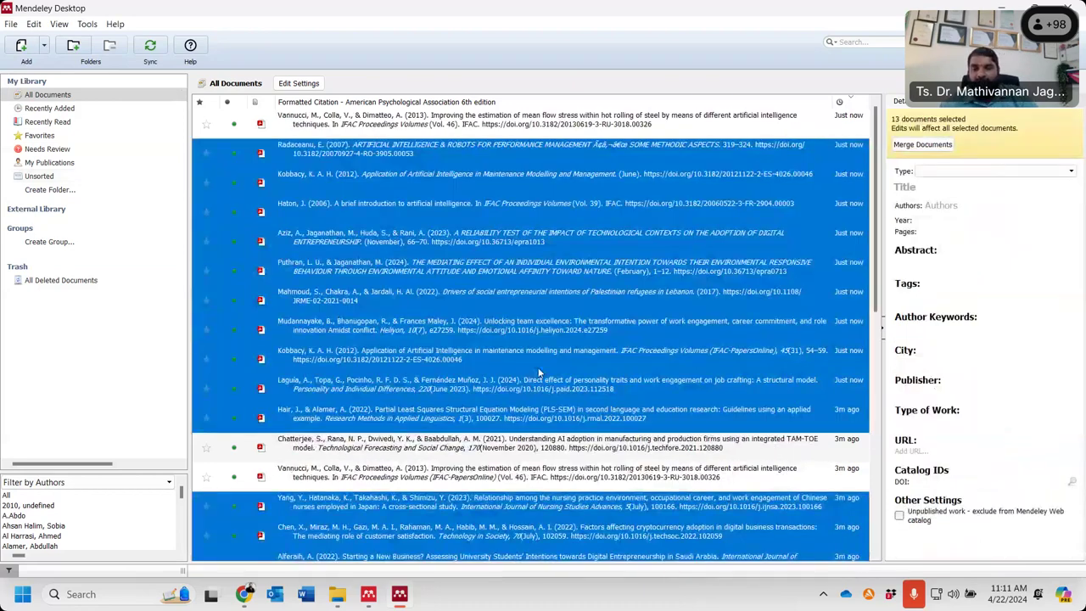
- Check the Abou Chakra, Laguía and Puthran entries in the Details panel
{"action": "left_click", "coordinate": [520, 302]}
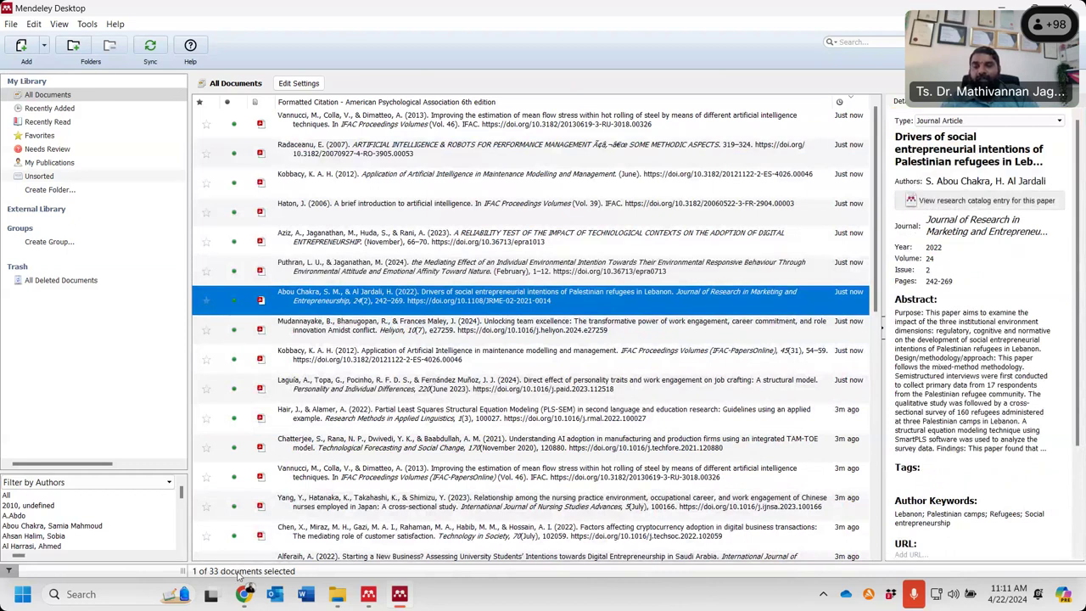
{"action": "left_click", "coordinate": [380, 386]}
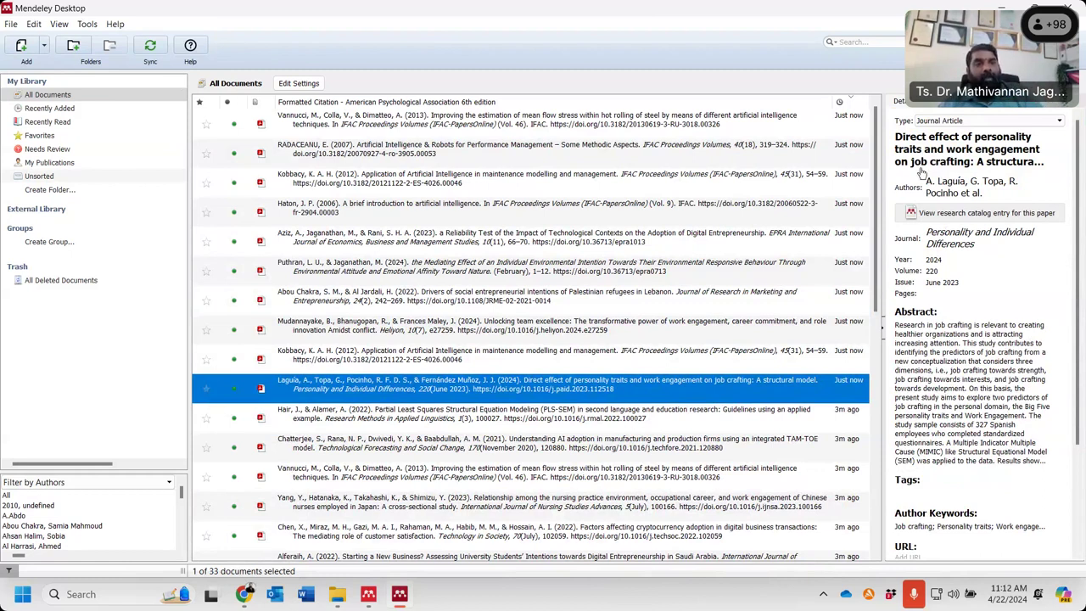
{"action": "key", "text": "Delete"}
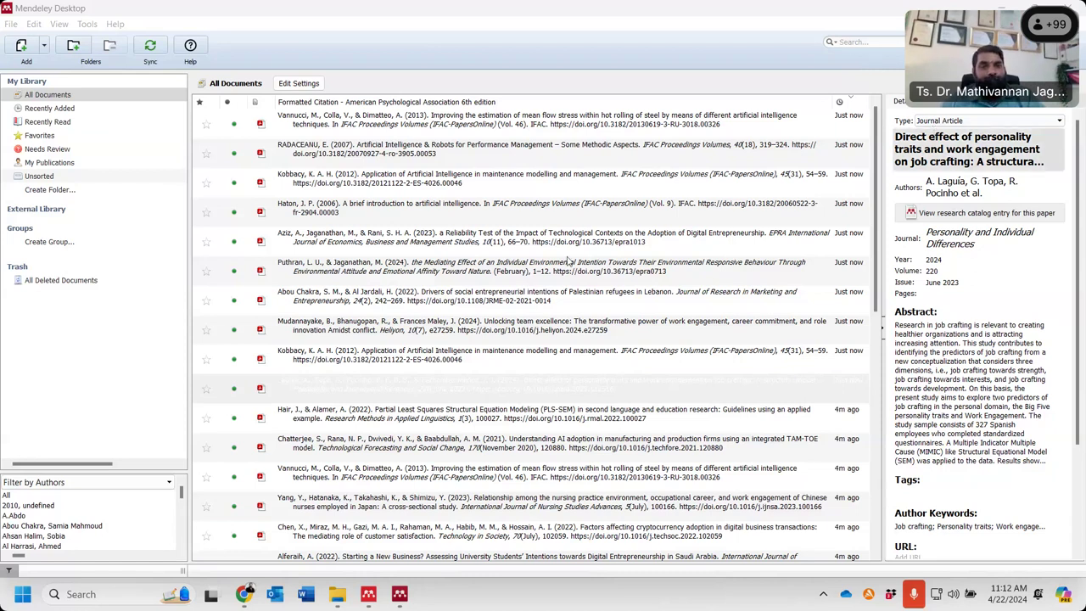
{"action": "left_click", "coordinate": [405, 599]}
{"action": "left_click", "coordinate": [403, 279]}
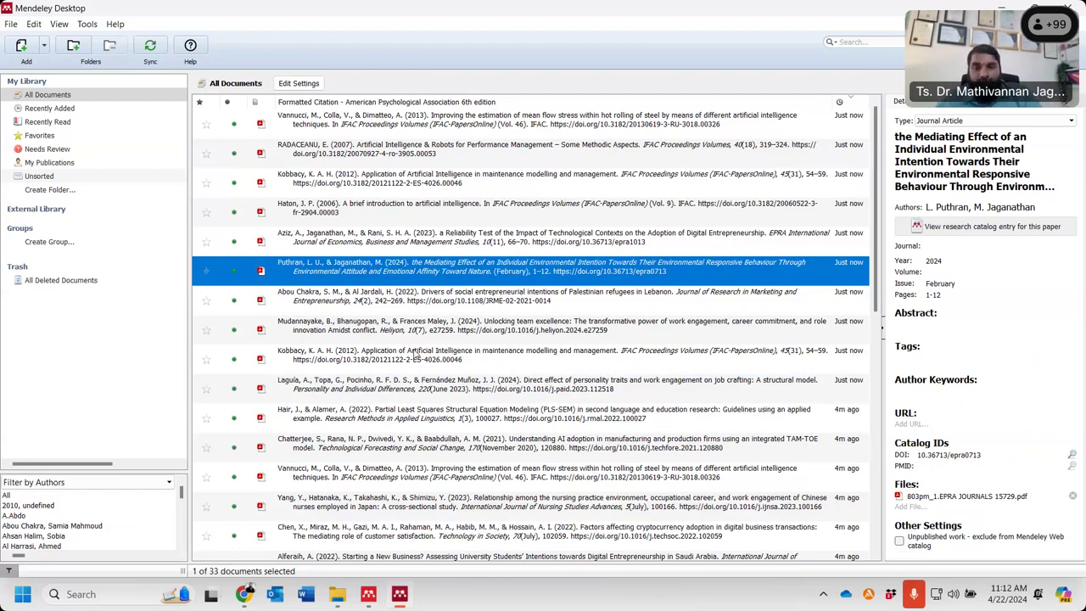
{"action": "mouse_move", "coordinate": [244, 597]}
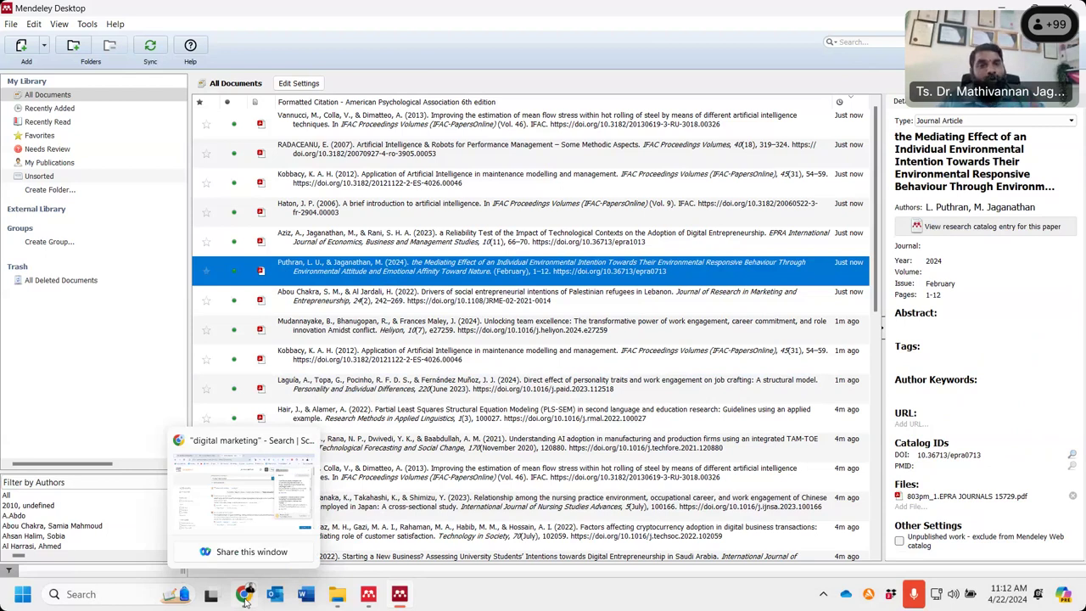
- Close the Mendeley and ScienceDirect tabs and load 'mendeley' in a new tab
{"action": "left_click", "coordinate": [244, 593]}
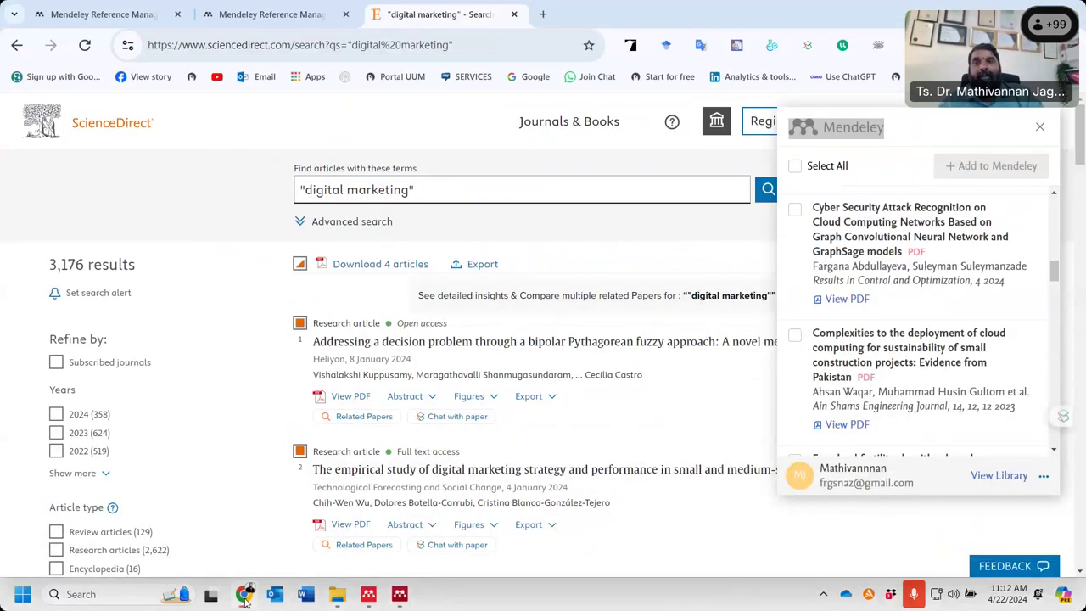
{"action": "left_click", "coordinate": [179, 14]}
{"action": "left_click", "coordinate": [178, 15]}
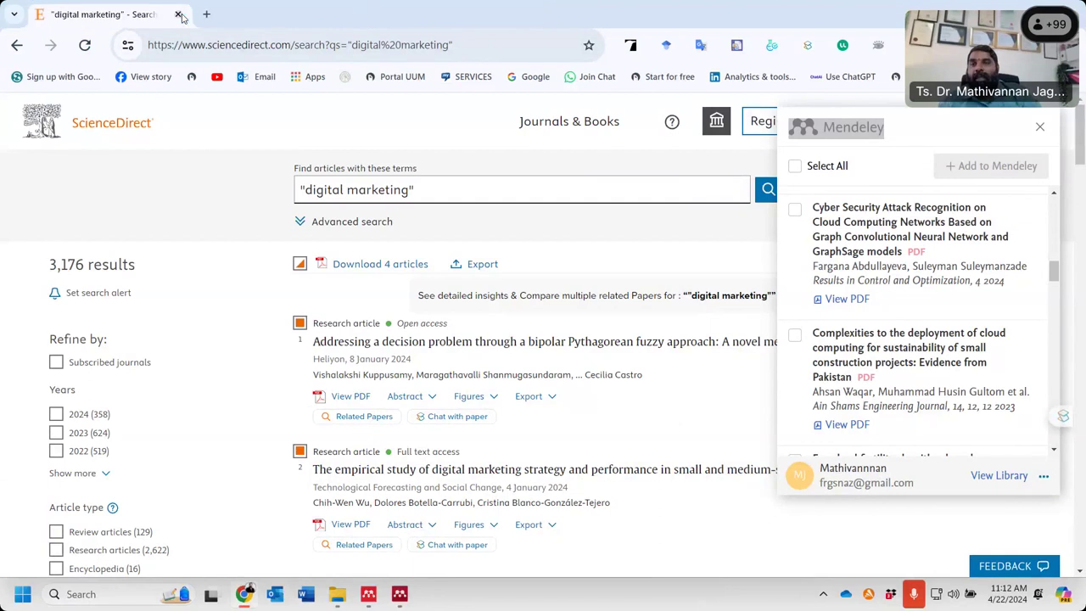
{"action": "left_click", "coordinate": [206, 14]}
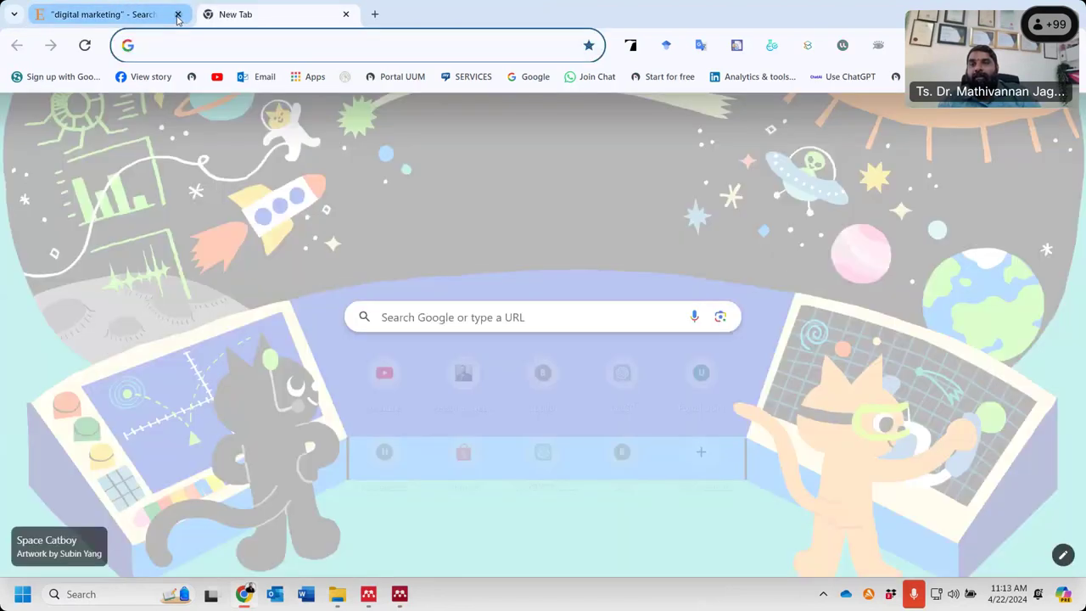
{"action": "left_click", "coordinate": [178, 15]}
{"action": "left_click", "coordinate": [182, 45]}
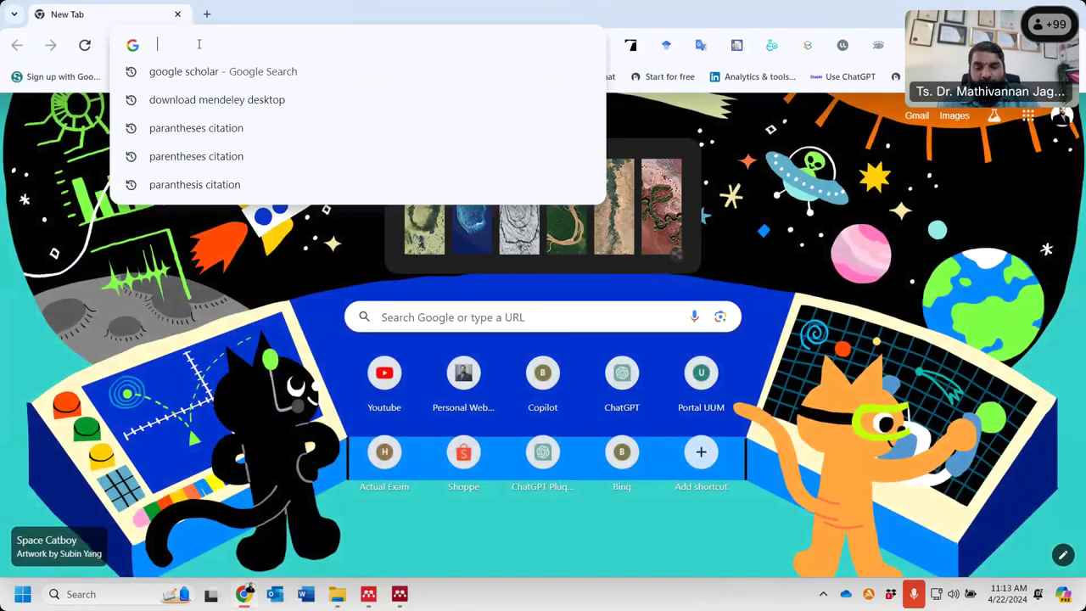
{"action": "type", "text": "mendeley.com"}
{"action": "key", "text": "Return"}
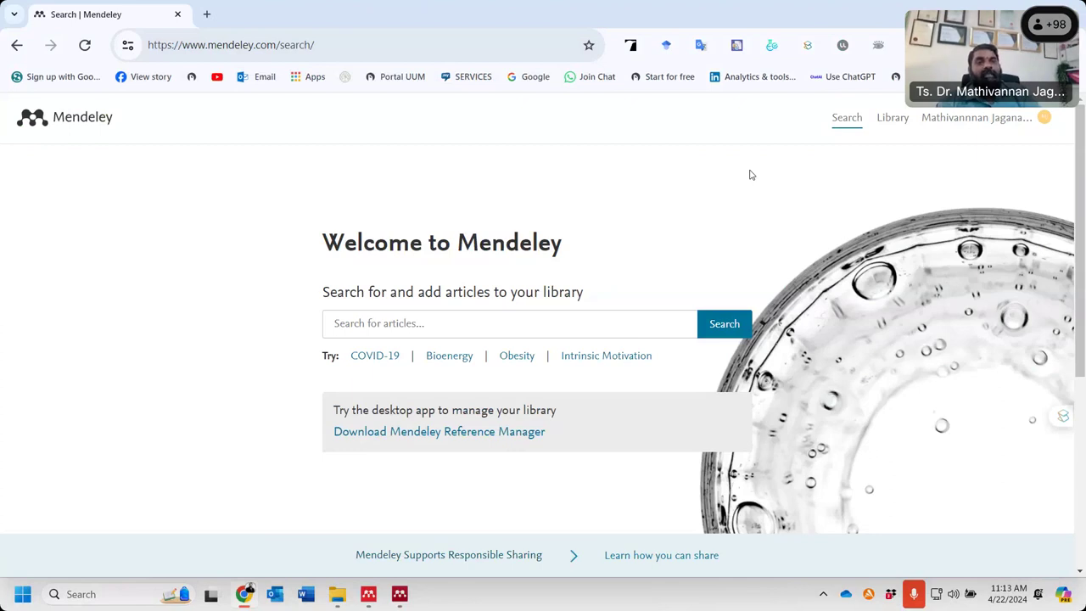
- Go to the online library and read the Yang et al. 2023 nurse work engagement PDF
{"action": "left_click", "coordinate": [993, 121]}
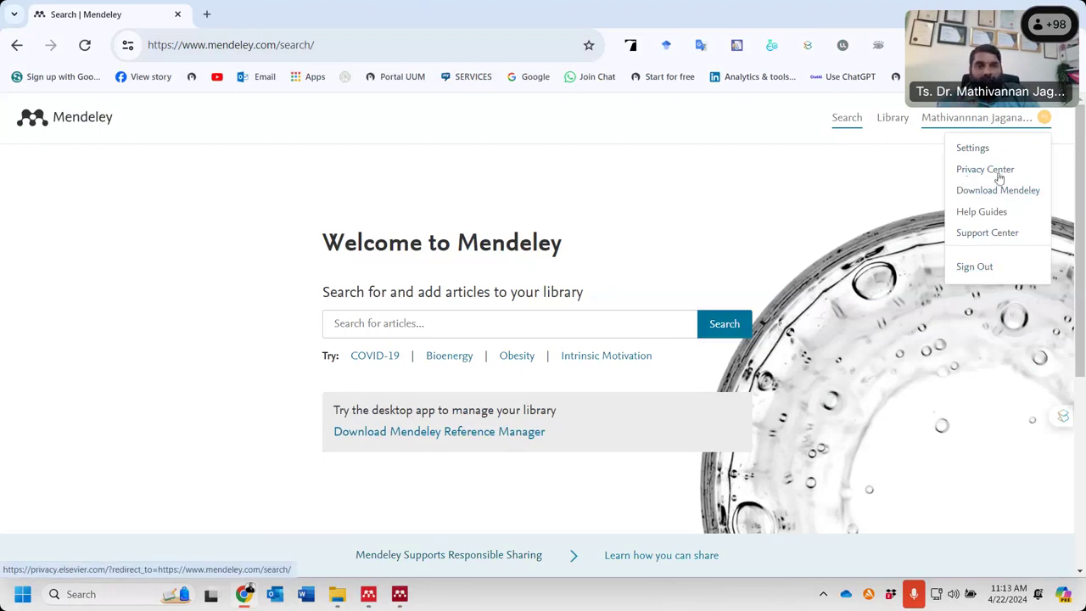
{"action": "left_click", "coordinate": [898, 123]}
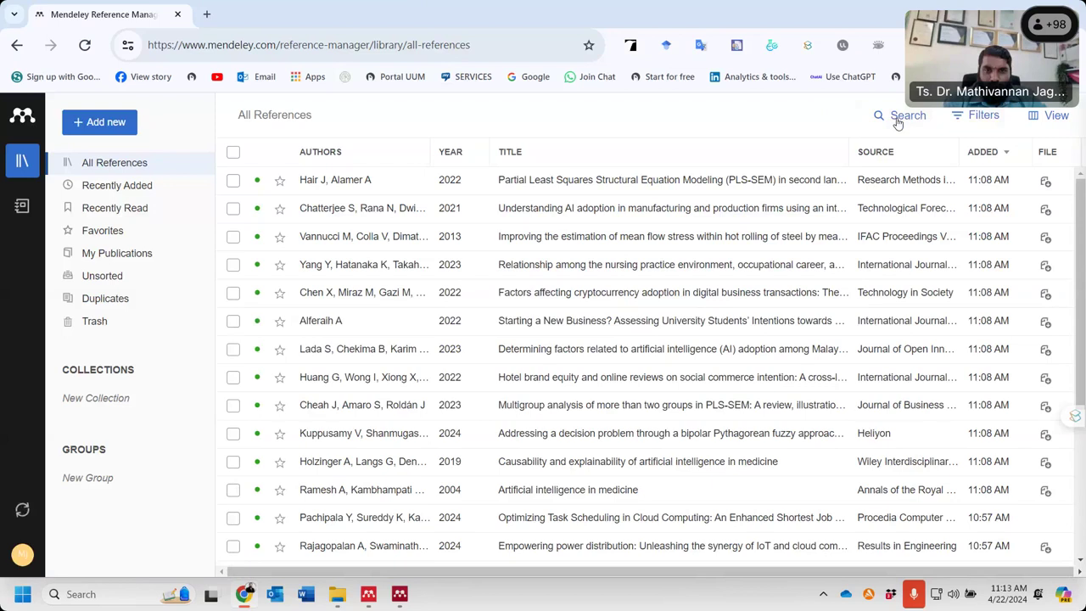
{"action": "left_click", "coordinate": [620, 277]}
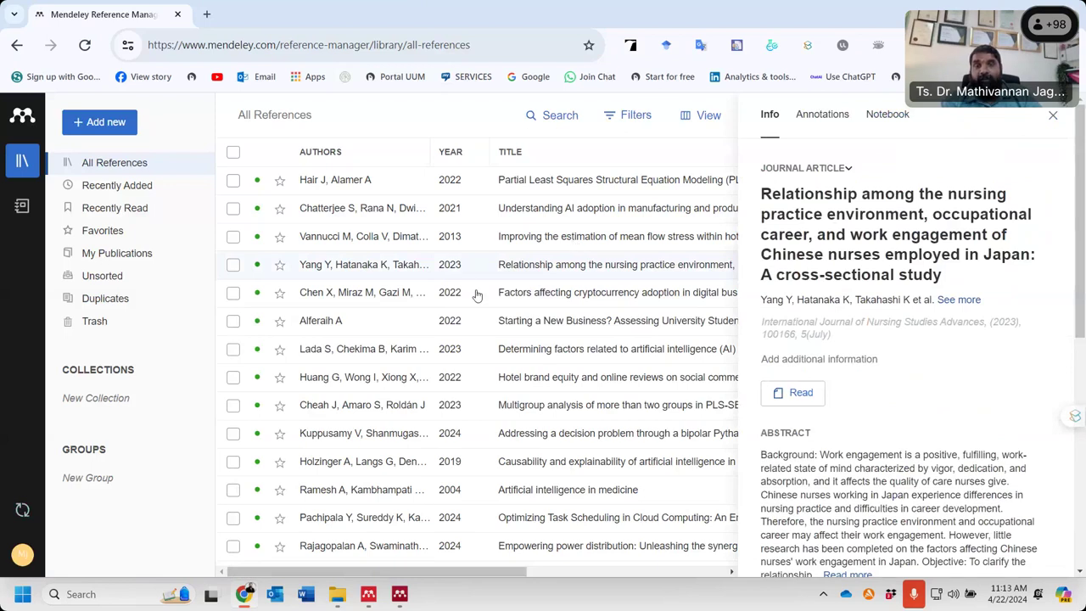
{"action": "double_click", "coordinate": [415, 270]}
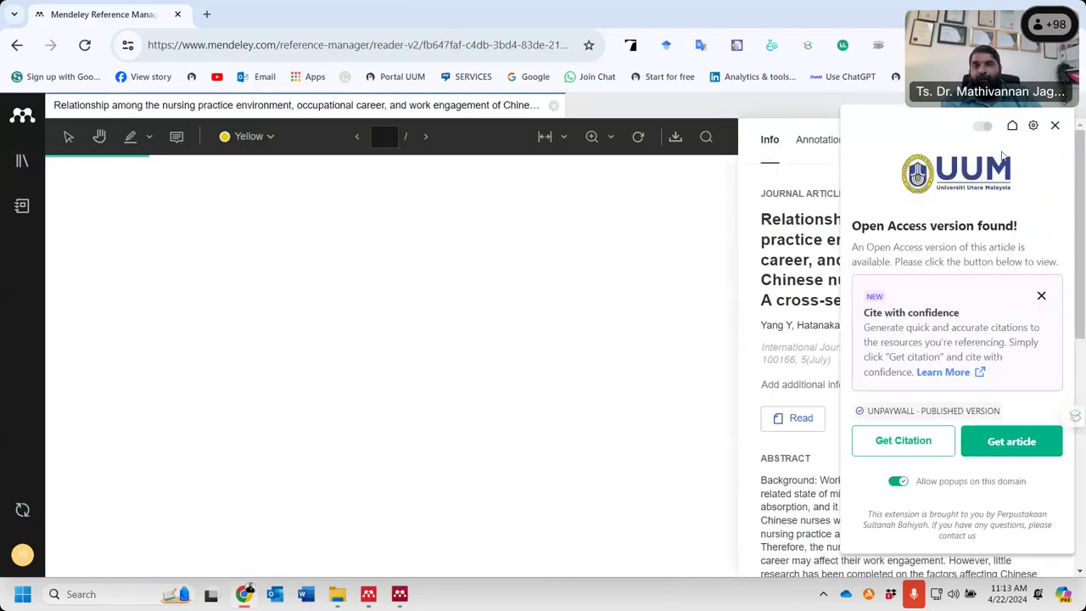
{"action": "left_click", "coordinate": [1057, 126]}
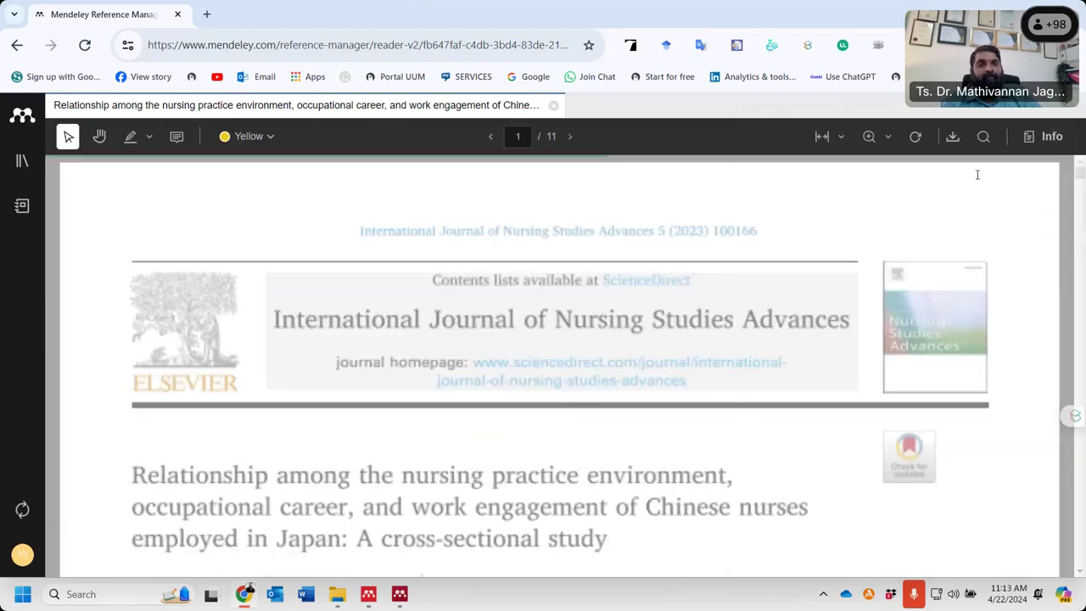
{"action": "scroll", "coordinate": [483, 388], "scroll_direction": "down", "scroll_amount": 3}
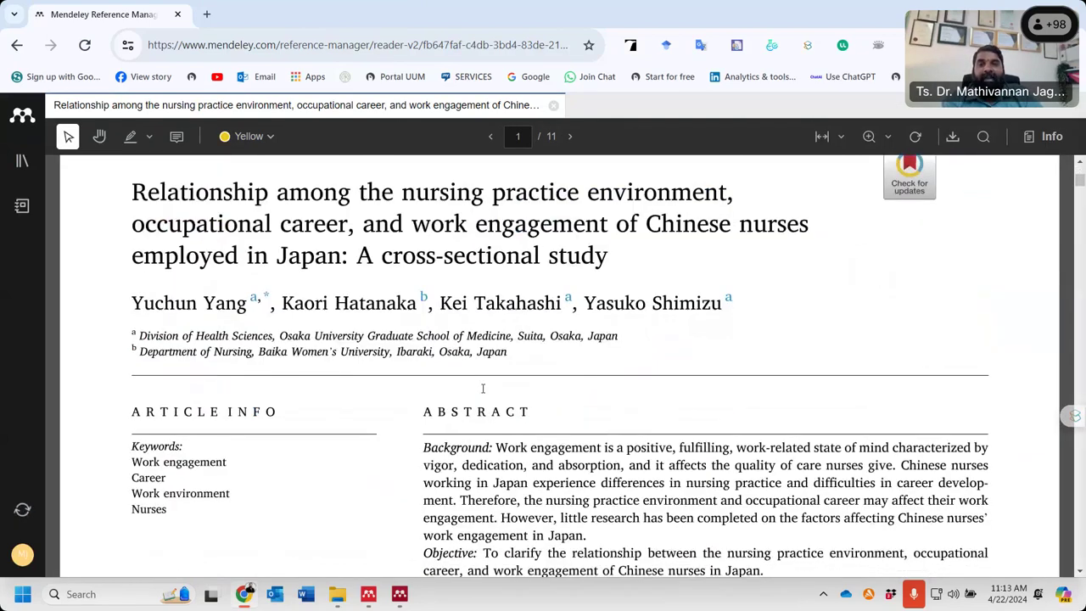
{"action": "scroll", "coordinate": [483, 388], "scroll_direction": "down", "scroll_amount": 1}
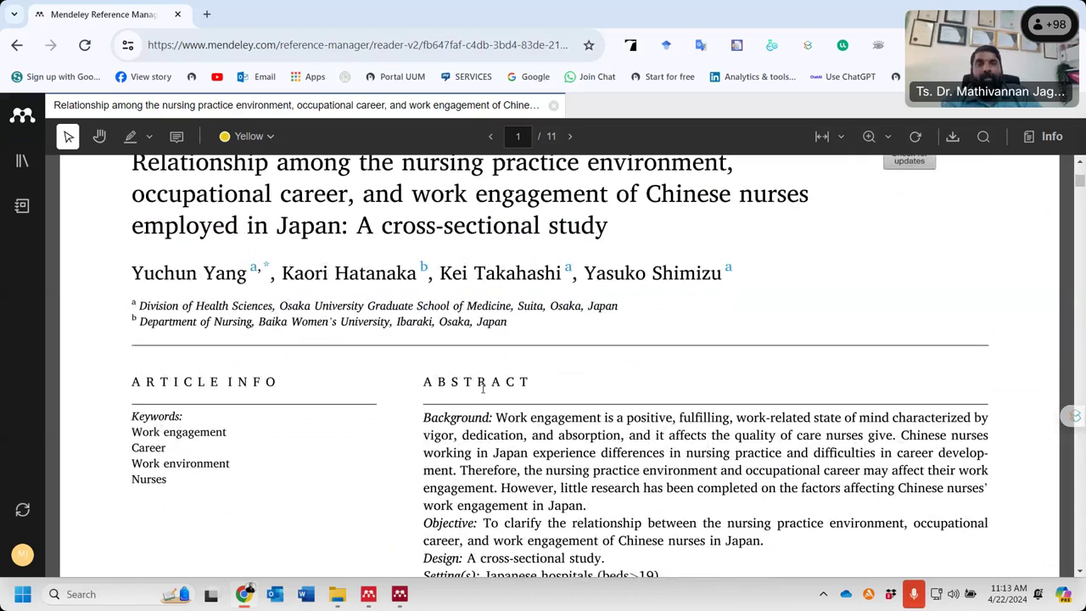
{"action": "scroll", "coordinate": [483, 387], "scroll_direction": "up", "scroll_amount": 4}
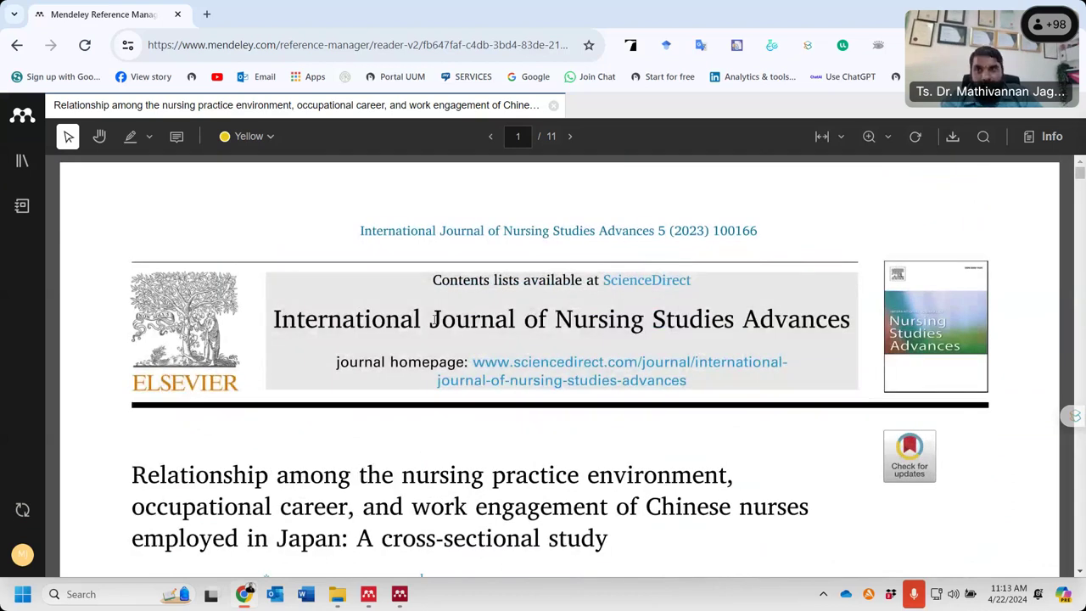
- Go back to Mendeley Web's online library after a quick look at Mendeley Desktop
{"action": "left_click", "coordinate": [21, 47]}
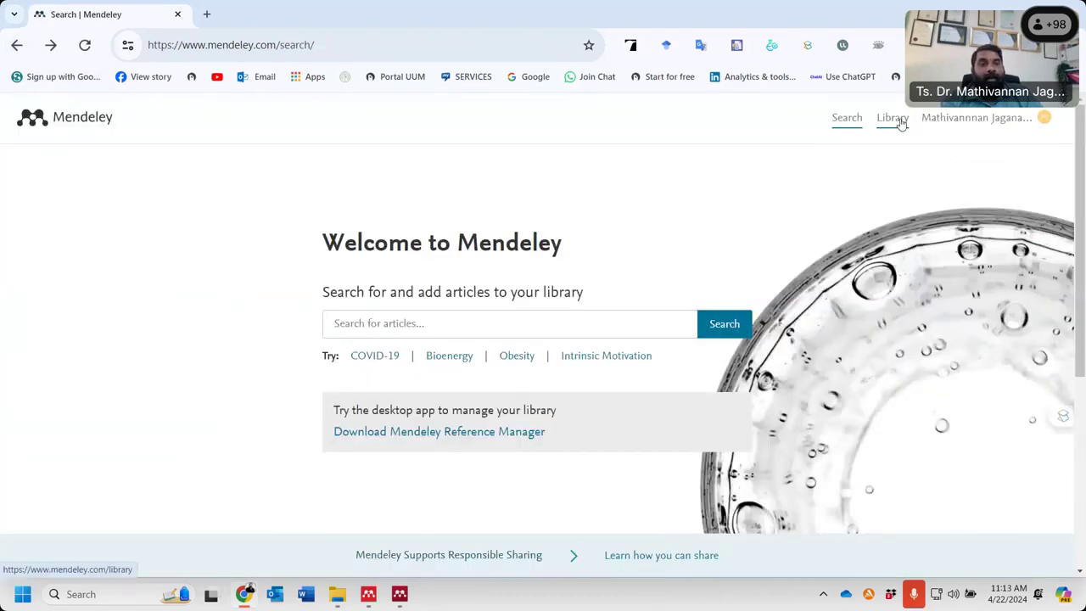
{"action": "left_click", "coordinate": [899, 119]}
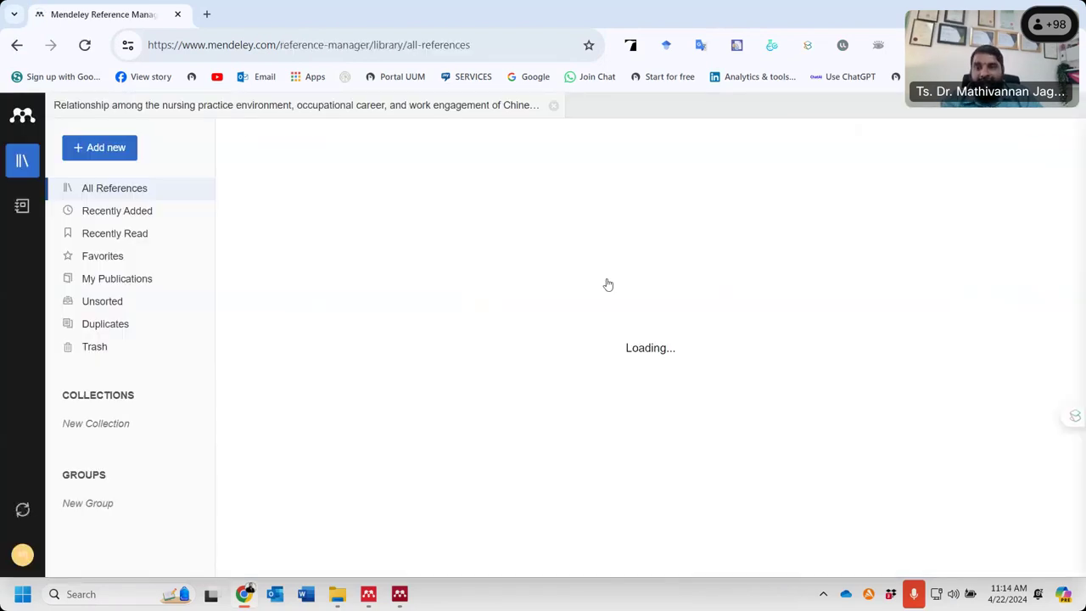
{"action": "left_click", "coordinate": [399, 595]}
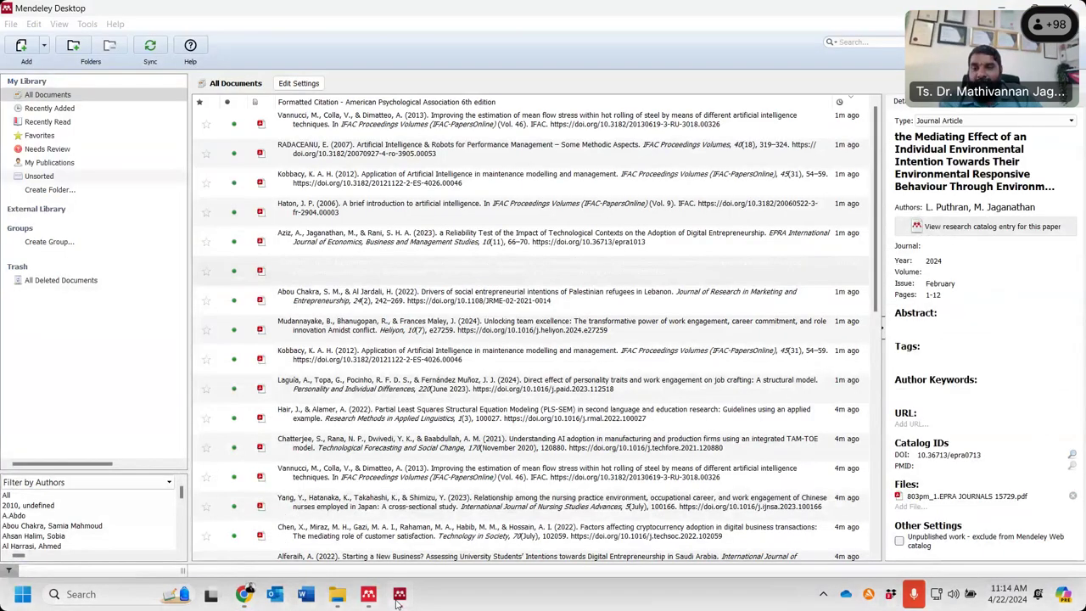
{"action": "left_click", "coordinate": [399, 597]}
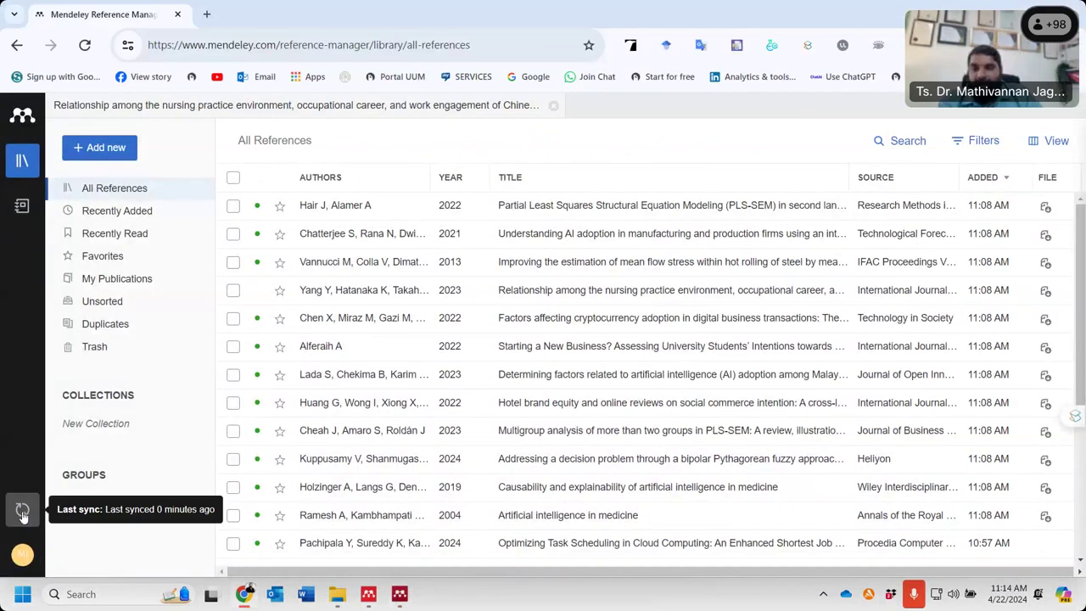
- Sync the online library and keep the Added column sorted newest first
{"action": "left_click", "coordinate": [23, 512]}
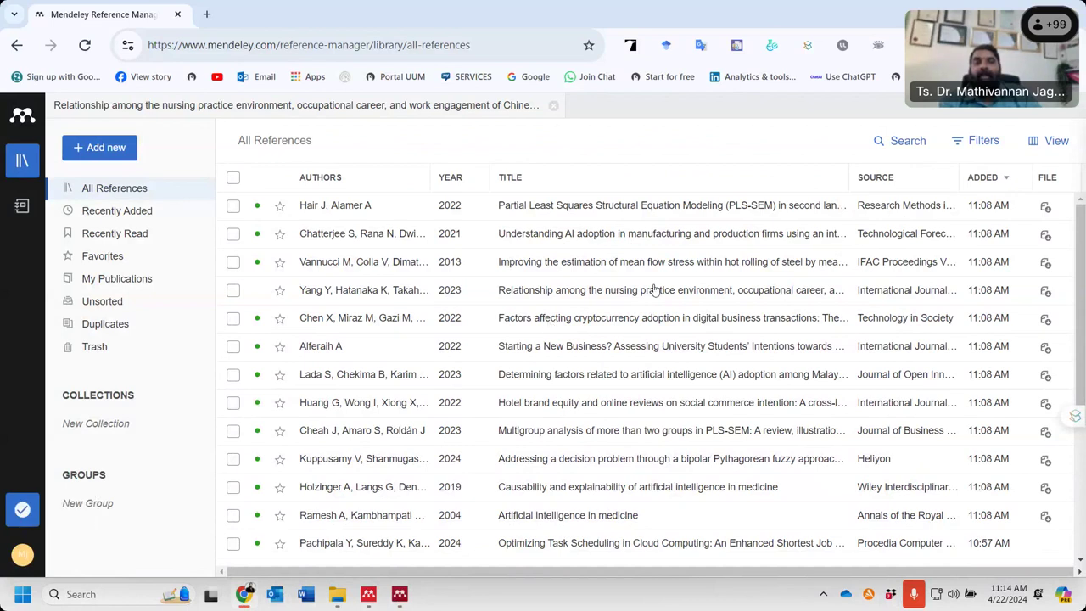
{"action": "left_click", "coordinate": [988, 185]}
{"action": "left_click", "coordinate": [988, 189]}
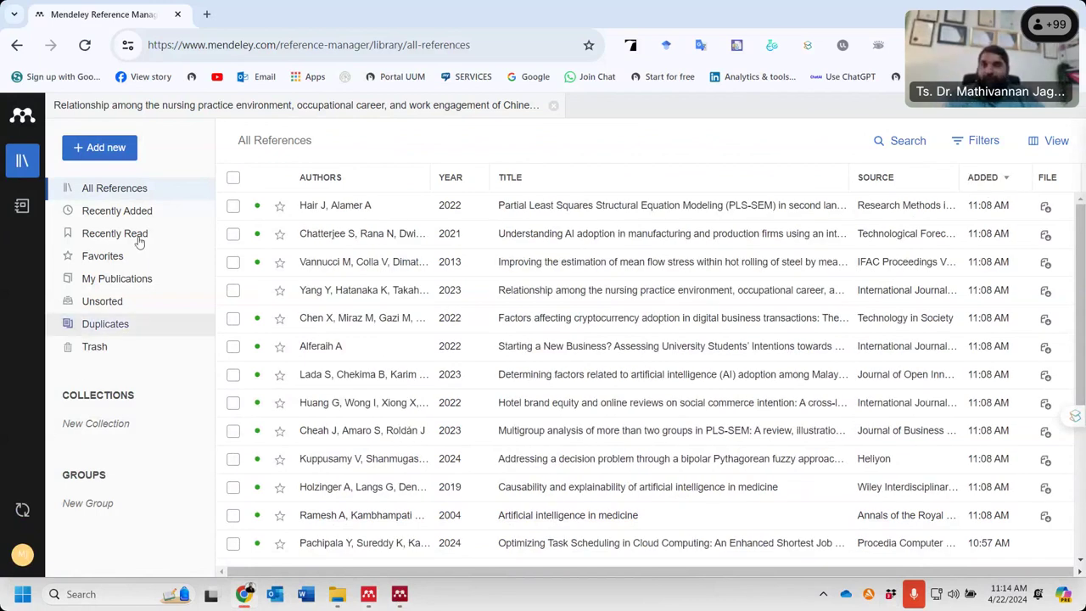
- Open 'Add reference manually', try the identifier lookup field, then dismiss the form with Esc
{"action": "left_click", "coordinate": [122, 158]}
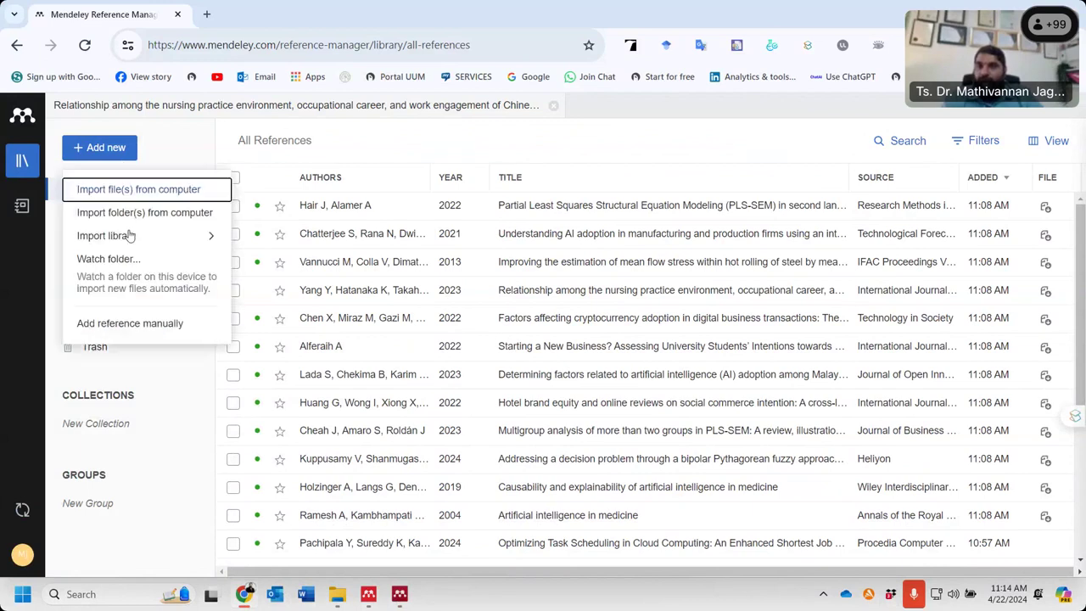
{"action": "mouse_move", "coordinate": [131, 234]}
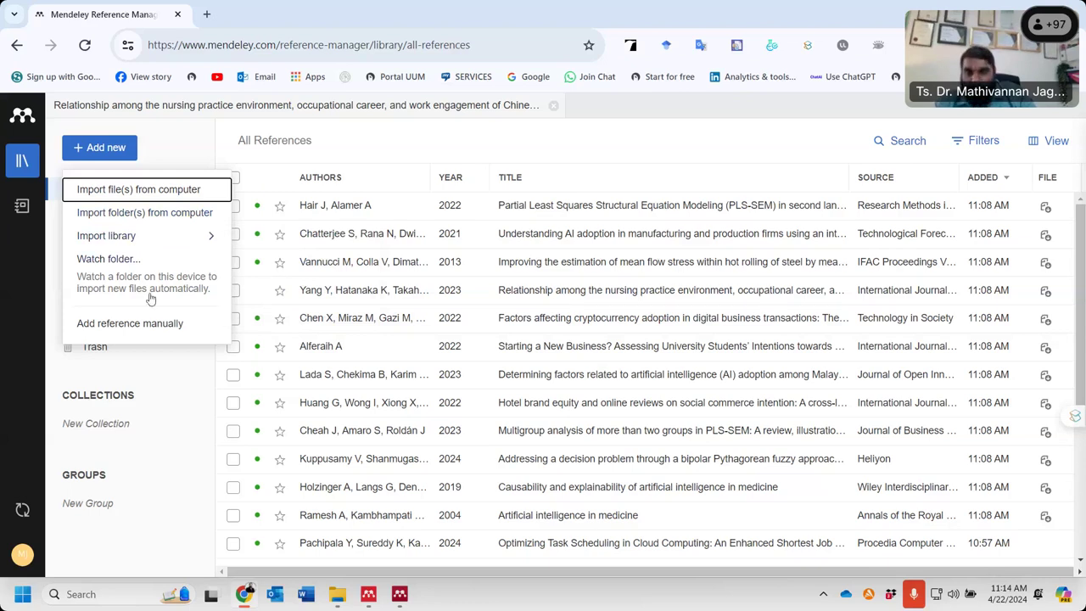
{"action": "left_click", "coordinate": [129, 323]}
{"action": "scroll", "coordinate": [418, 315], "scroll_direction": "down", "scroll_amount": 5}
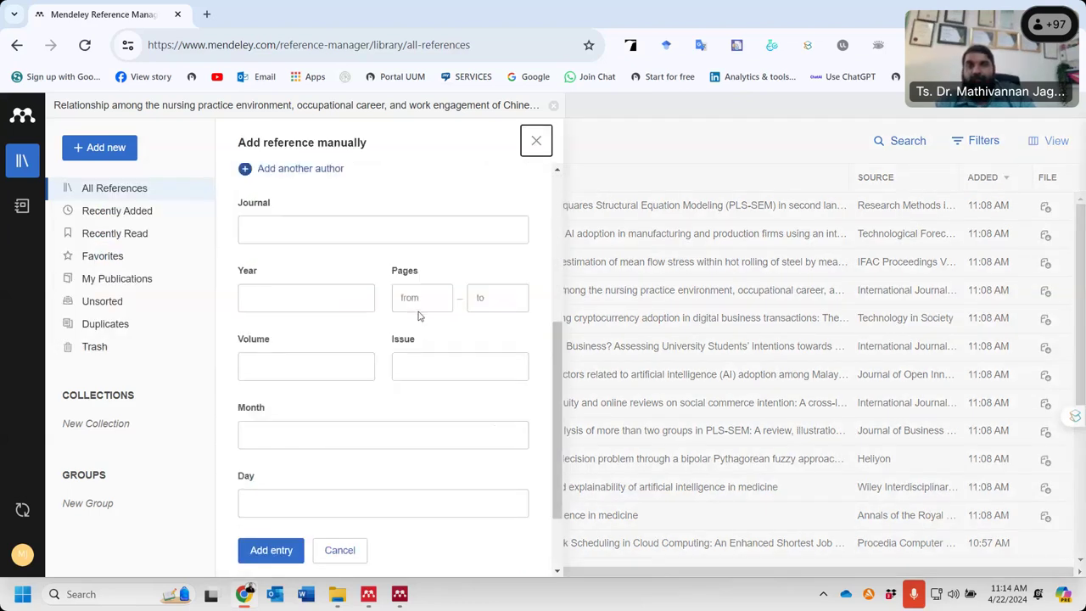
{"action": "scroll", "coordinate": [418, 314], "scroll_direction": "up", "scroll_amount": 5}
{"action": "left_click", "coordinate": [310, 206]}
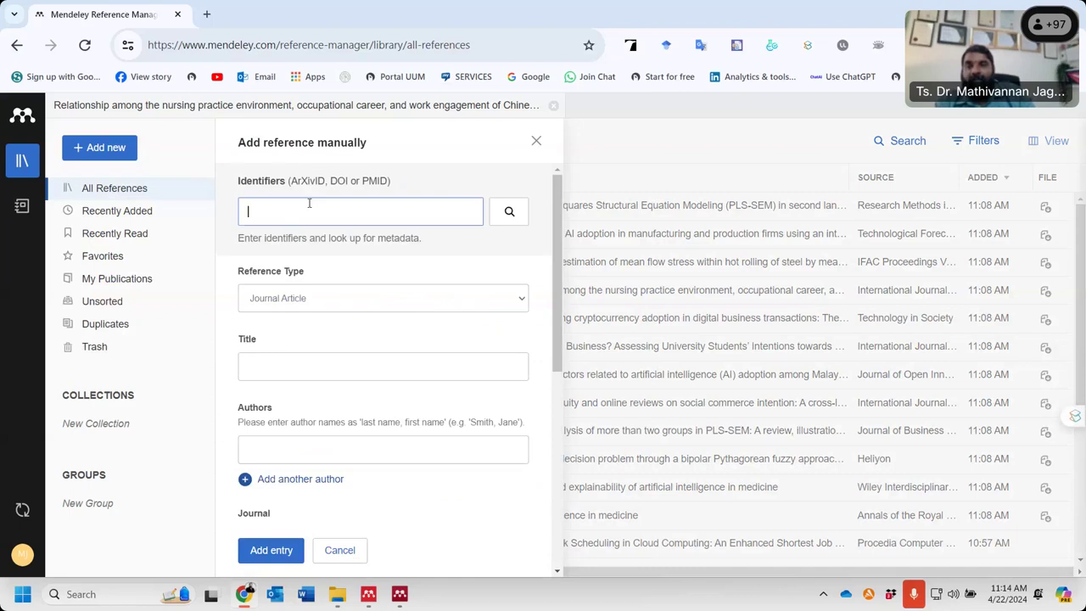
{"action": "left_click", "coordinate": [303, 301]}
{"action": "left_click", "coordinate": [303, 305]}
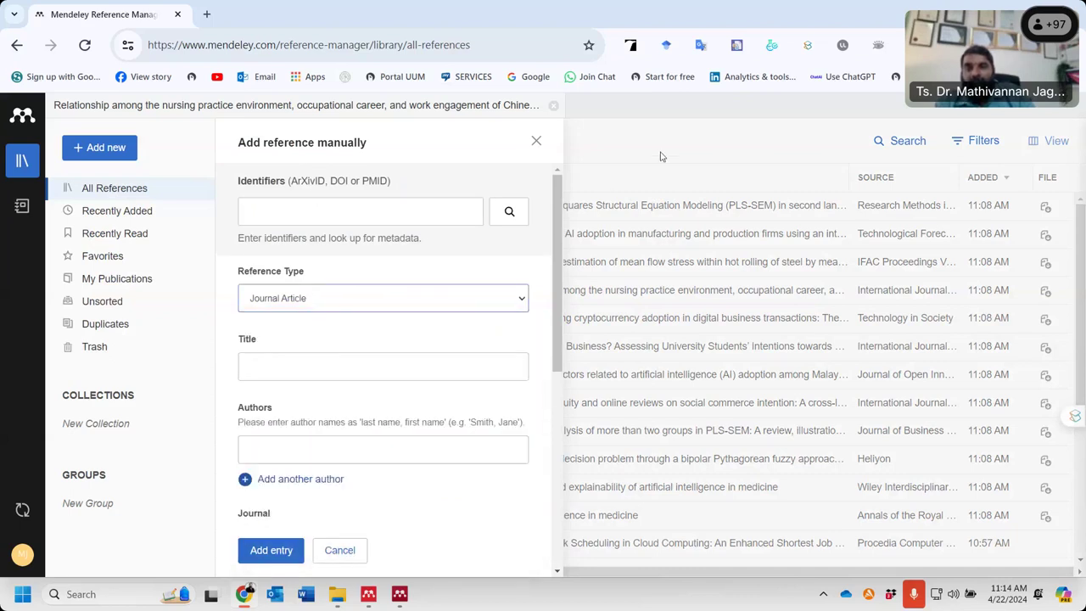
{"action": "key", "text": "Escape"}
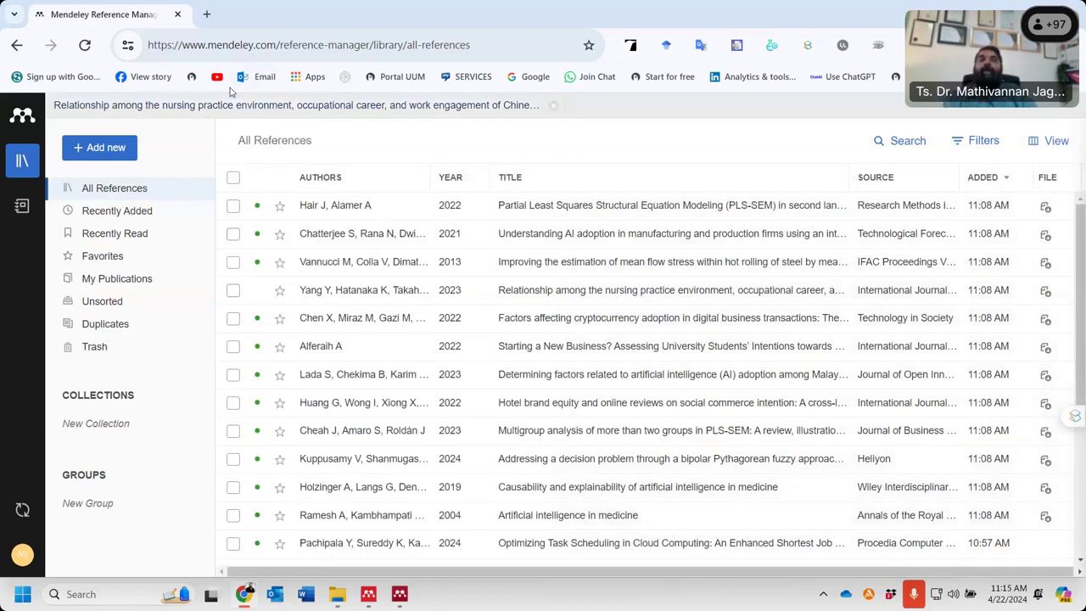
{"action": "mouse_move", "coordinate": [405, 603]}
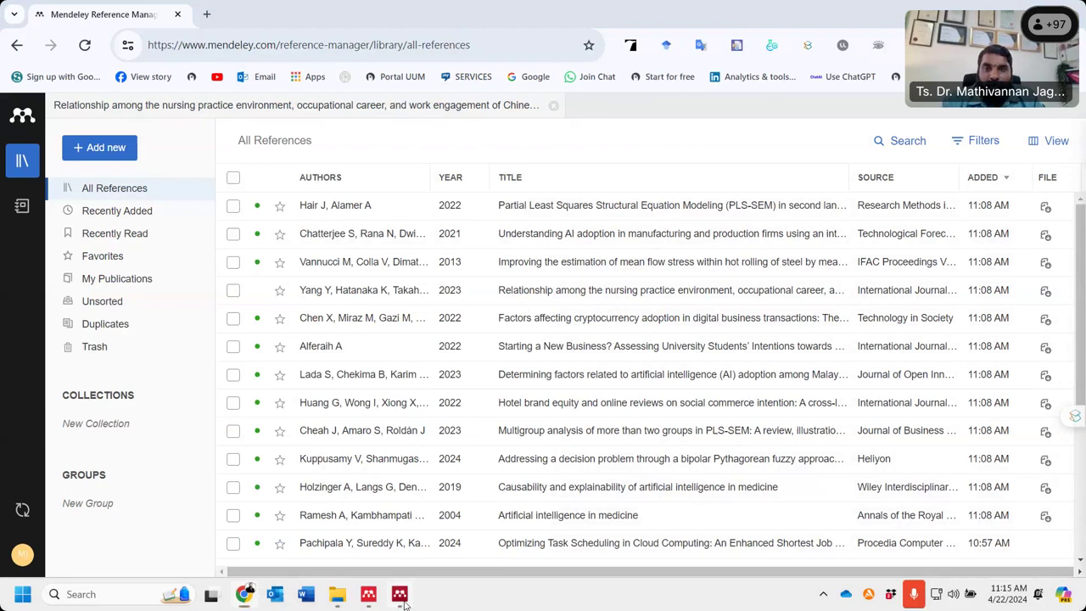
- In Mendeley Desktop, open the Haton 2006 PDF and close it again
{"action": "left_click", "coordinate": [400, 593]}
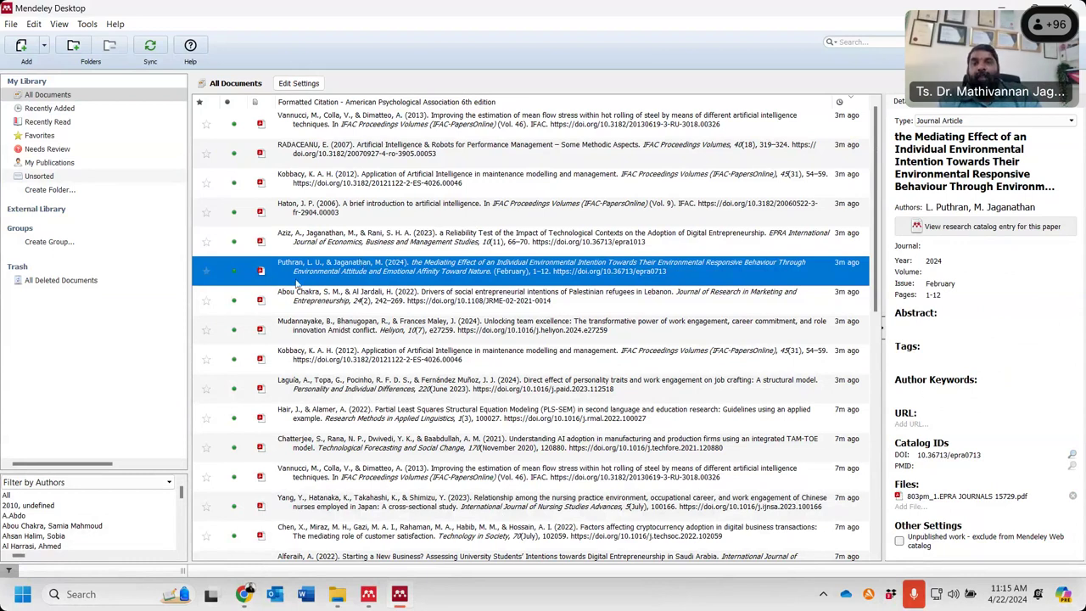
{"action": "left_click", "coordinate": [336, 214]}
{"action": "double_click", "coordinate": [336, 214]}
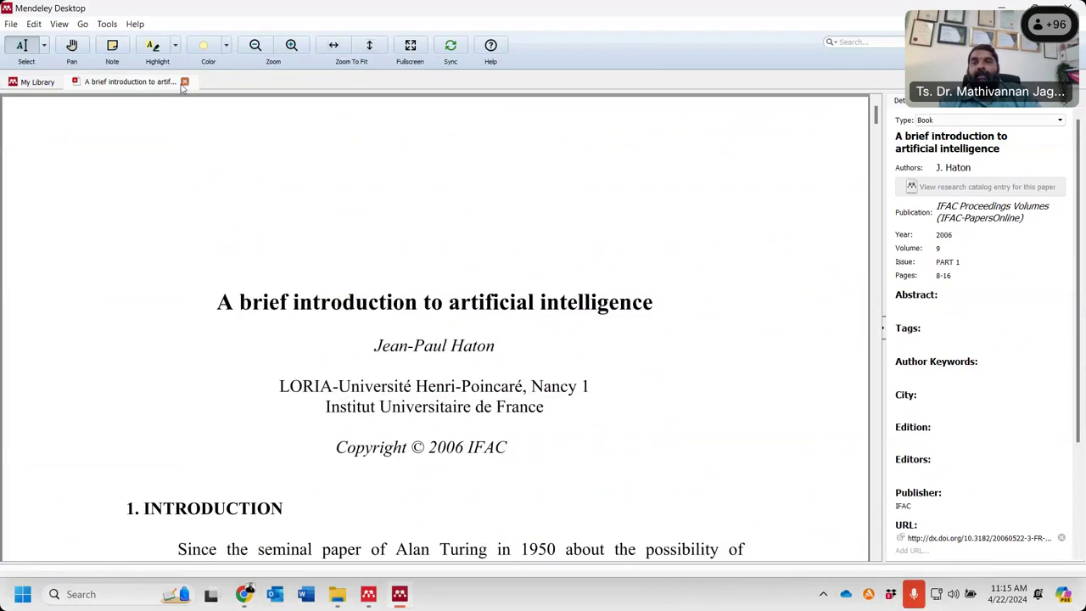
{"action": "left_click", "coordinate": [184, 83]}
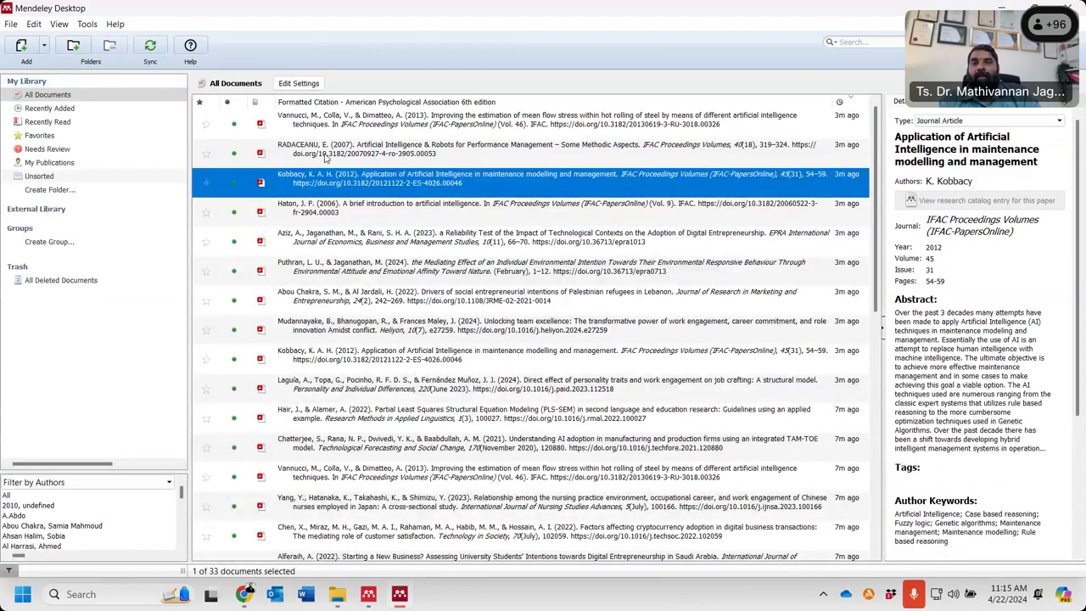
- Open the Laguía 2024 job crafting PDF and scroll to its Introduction
{"action": "double_click", "coordinate": [346, 386]}
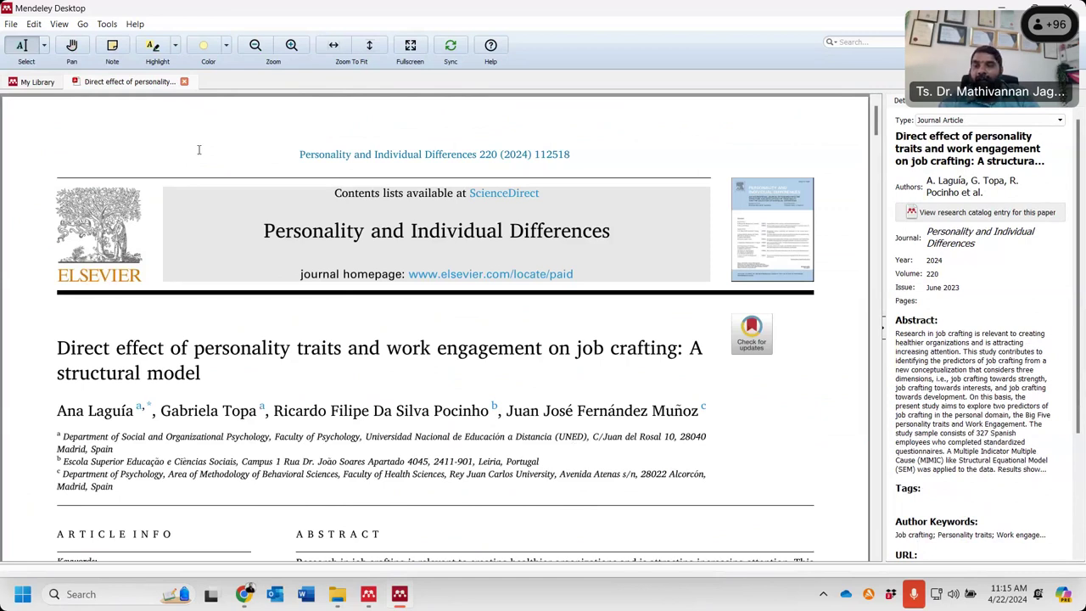
{"action": "scroll", "coordinate": [192, 350], "scroll_direction": "down", "scroll_amount": 5}
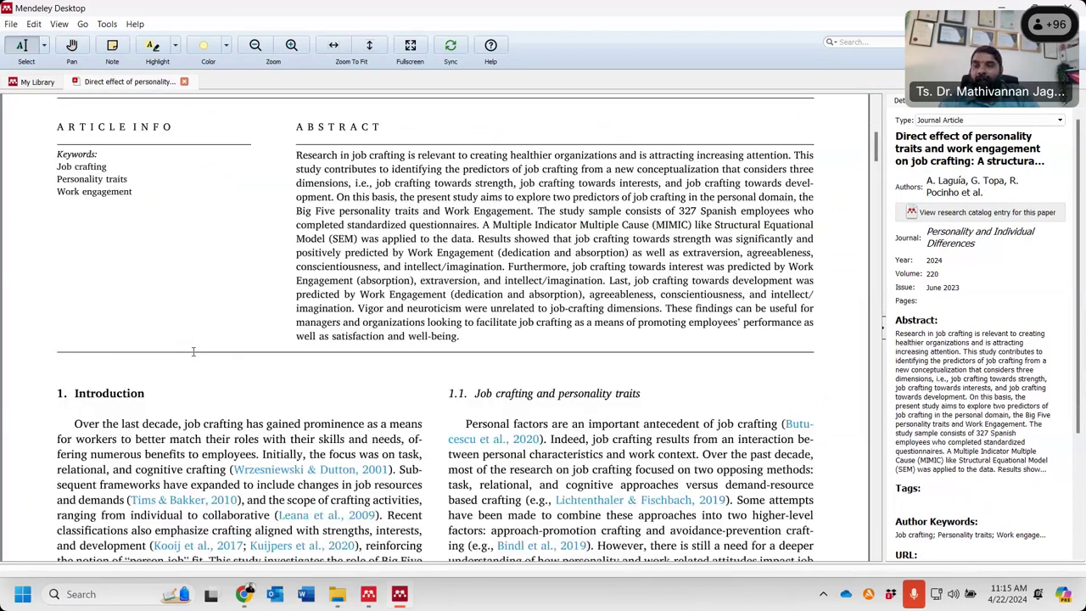
{"action": "scroll", "coordinate": [320, 313], "scroll_direction": "down", "scroll_amount": 2}
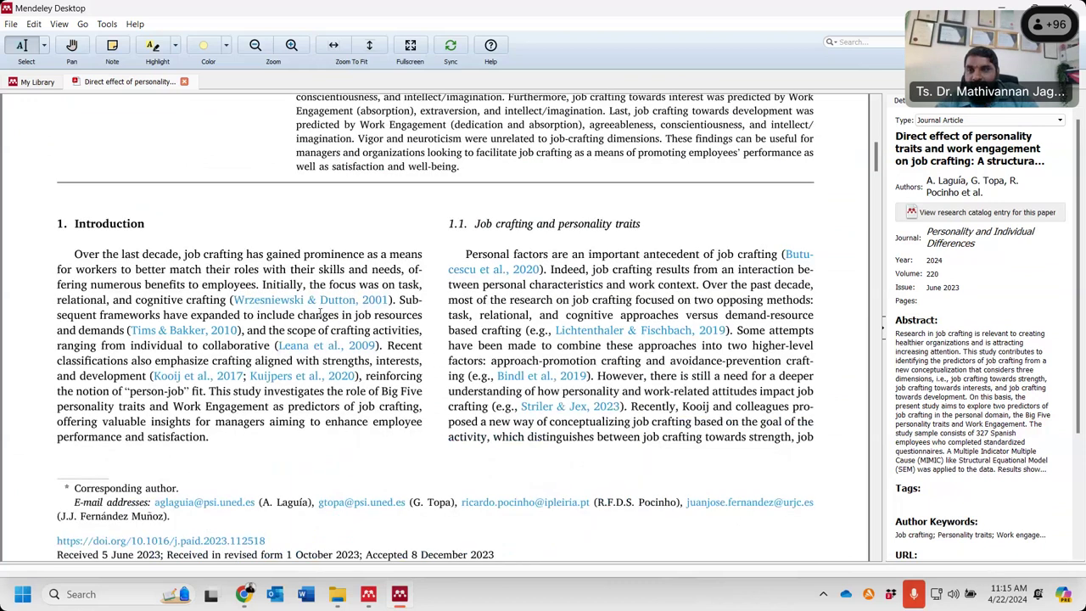
- Highlight the crafting-scope phrase in yellow, then section 1.1's opening sentences in red
{"action": "key", "text": "ctrl+2"}
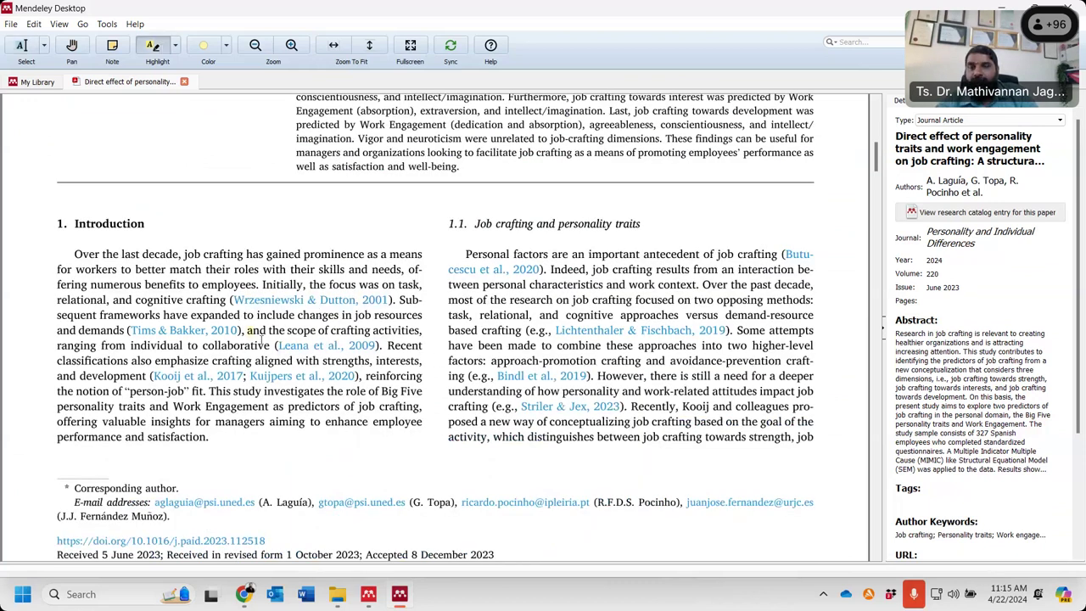
{"action": "left_click_drag", "start_coordinate": [262, 337], "coordinate": [270, 346]}
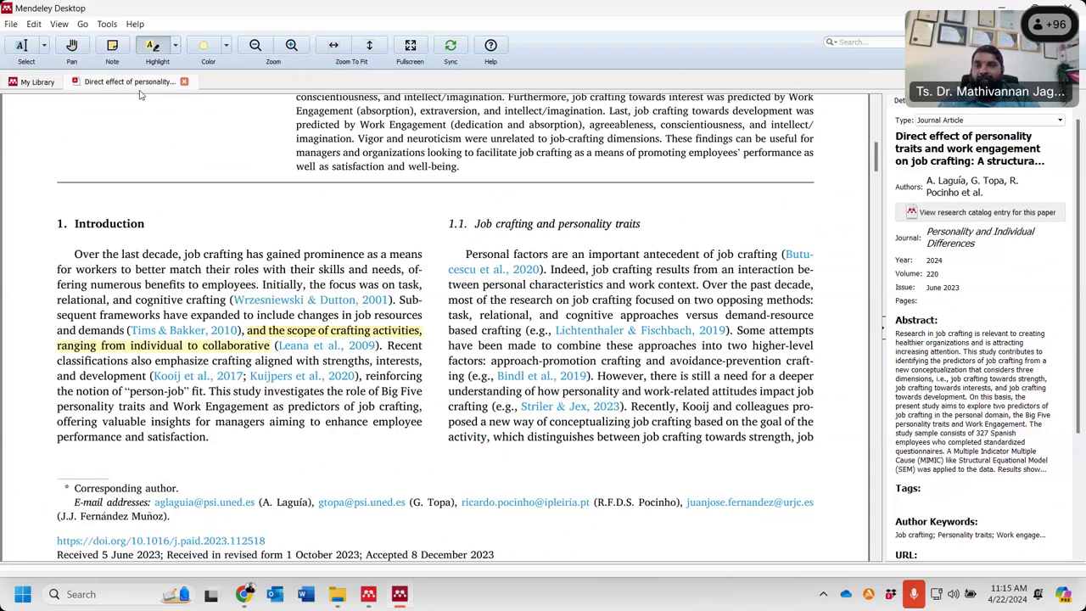
{"action": "left_click", "coordinate": [177, 46]}
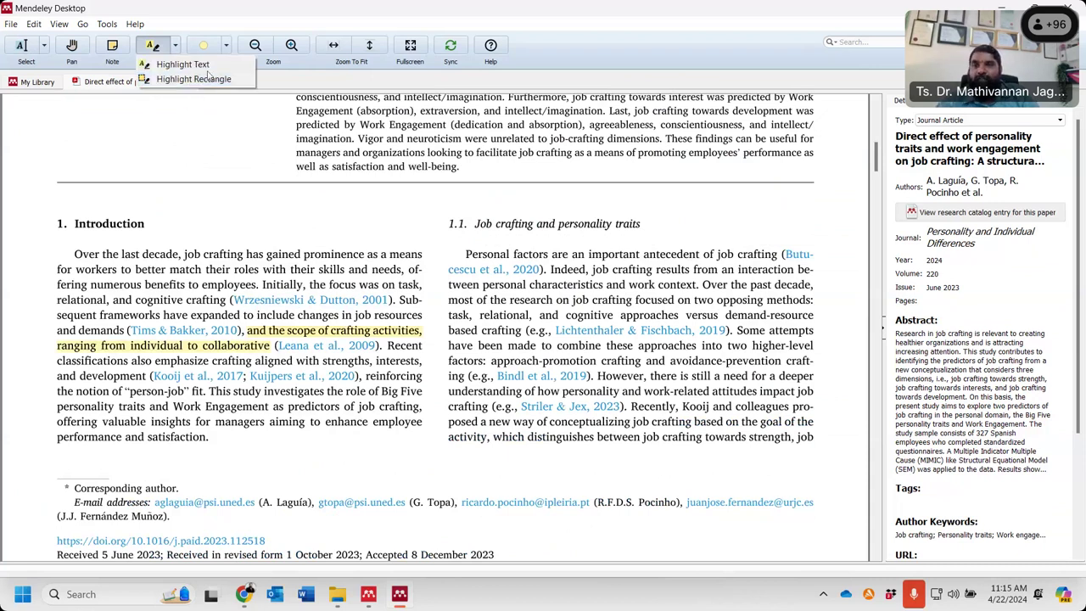
{"action": "left_click", "coordinate": [205, 45]}
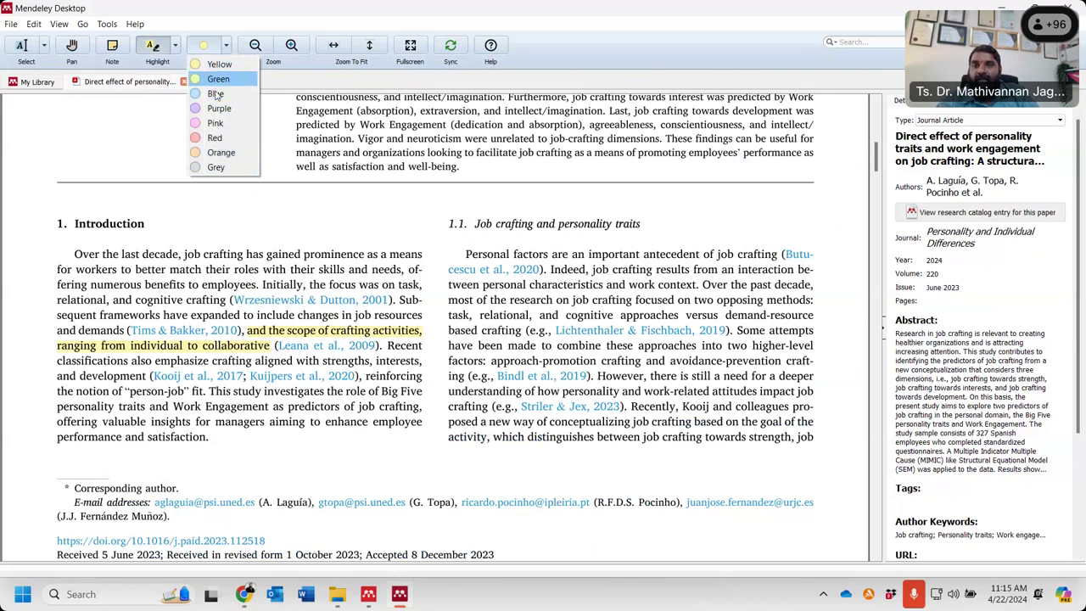
{"action": "left_click", "coordinate": [214, 138]}
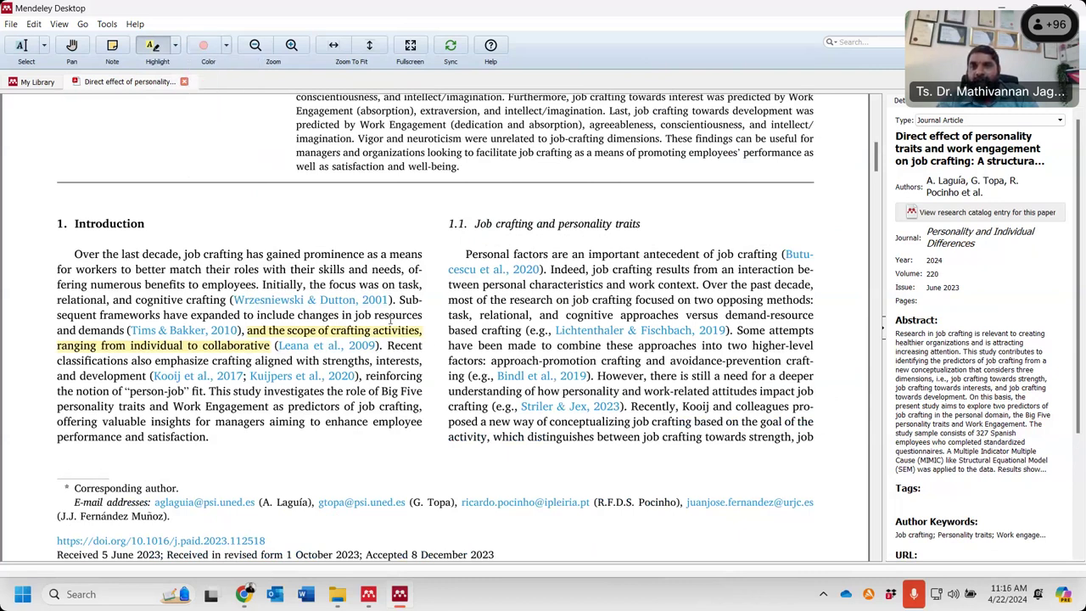
{"action": "left_click_drag", "start_coordinate": [464, 255], "coordinate": [665, 276]}
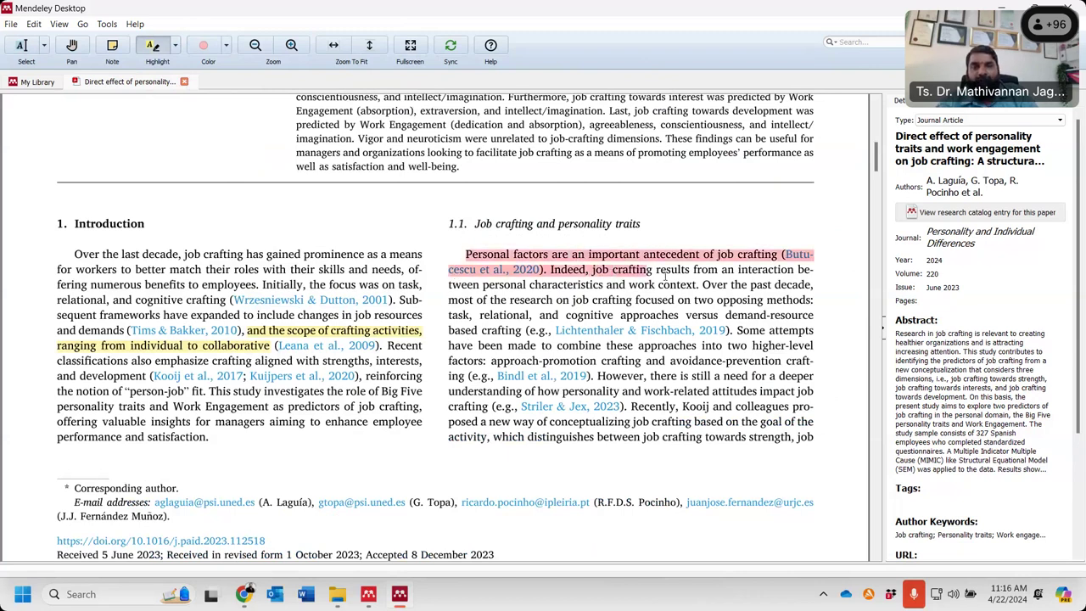
{"action": "key", "text": "ctrl+z"}
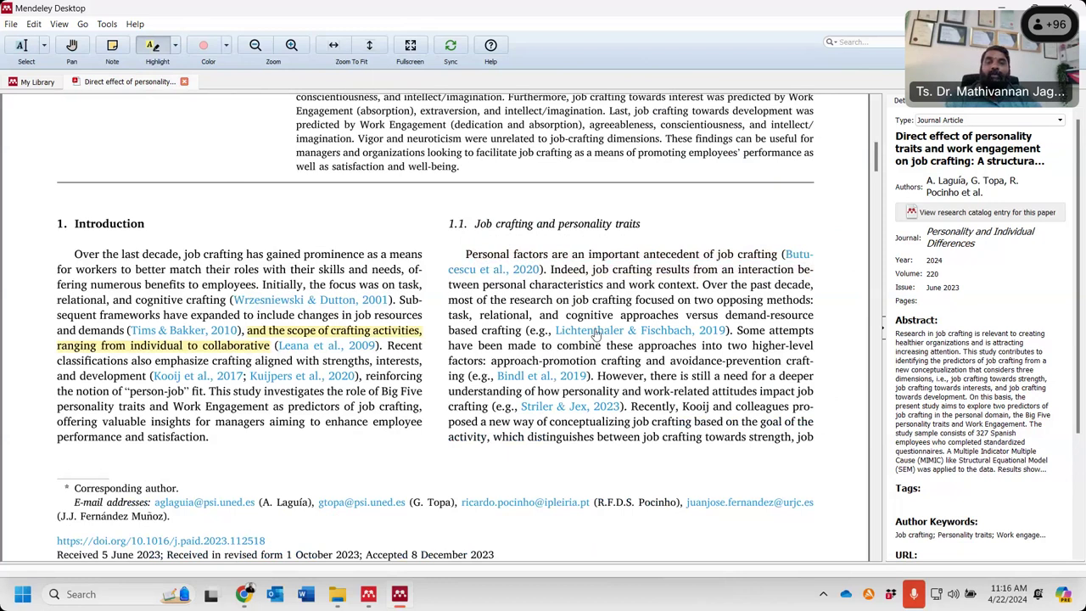
{"action": "left_click_drag", "start_coordinate": [465, 255], "coordinate": [718, 272]}
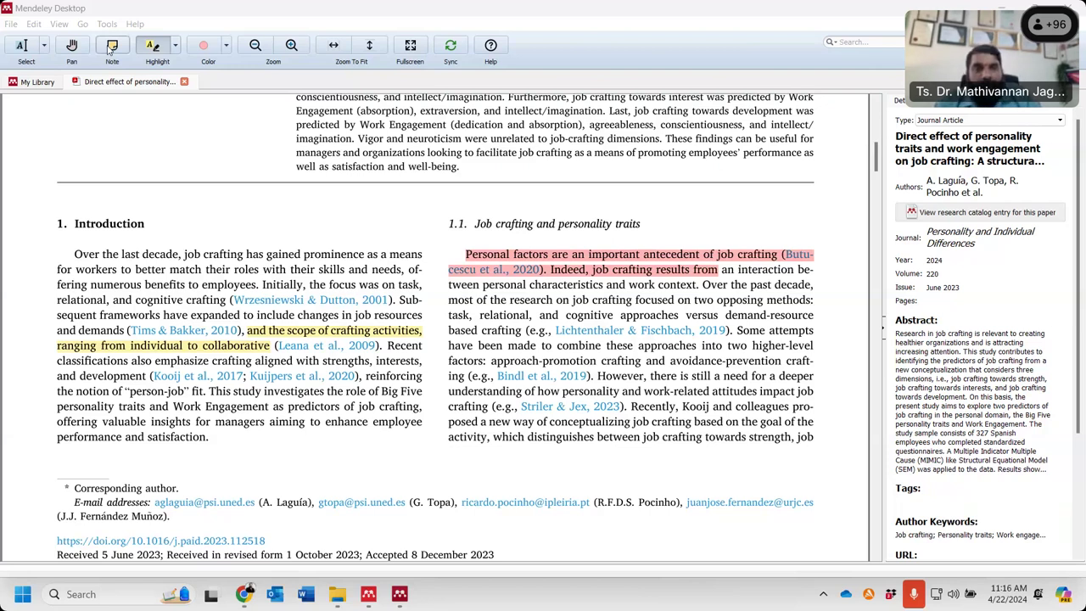
- Highlight the Introduction's first sentences, through the Wrzesniewski & Dutton citation, in red
{"action": "left_click_drag", "start_coordinate": [74, 254], "coordinate": [394, 478]}
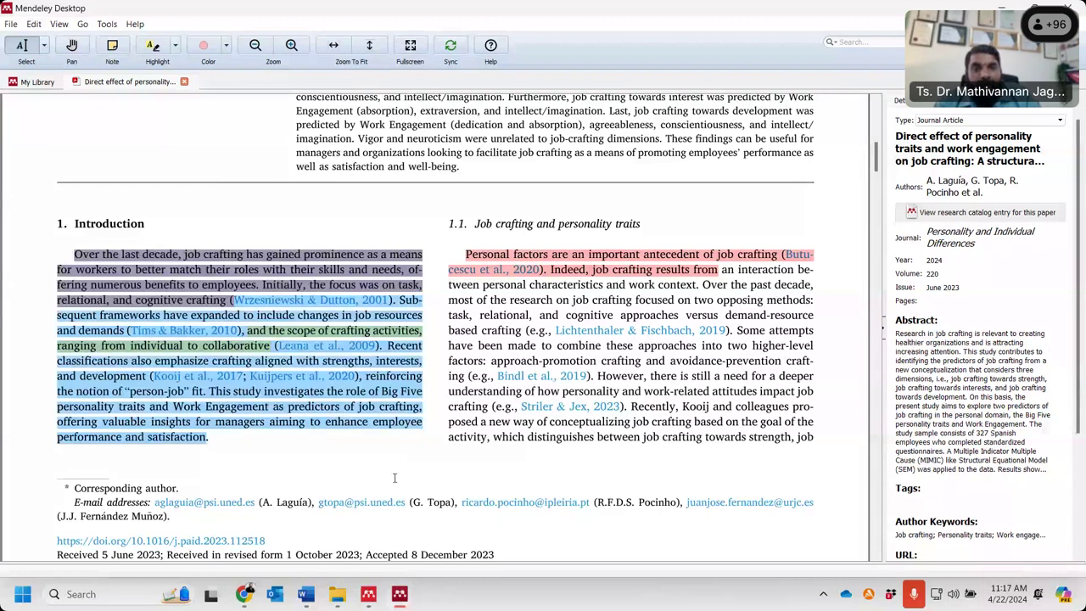
- Select the sentence 'However, there is still a need … (Striler & Jex, 2023).'
{"action": "scroll", "coordinate": [599, 240], "scroll_direction": "down", "scroll_amount": 3}
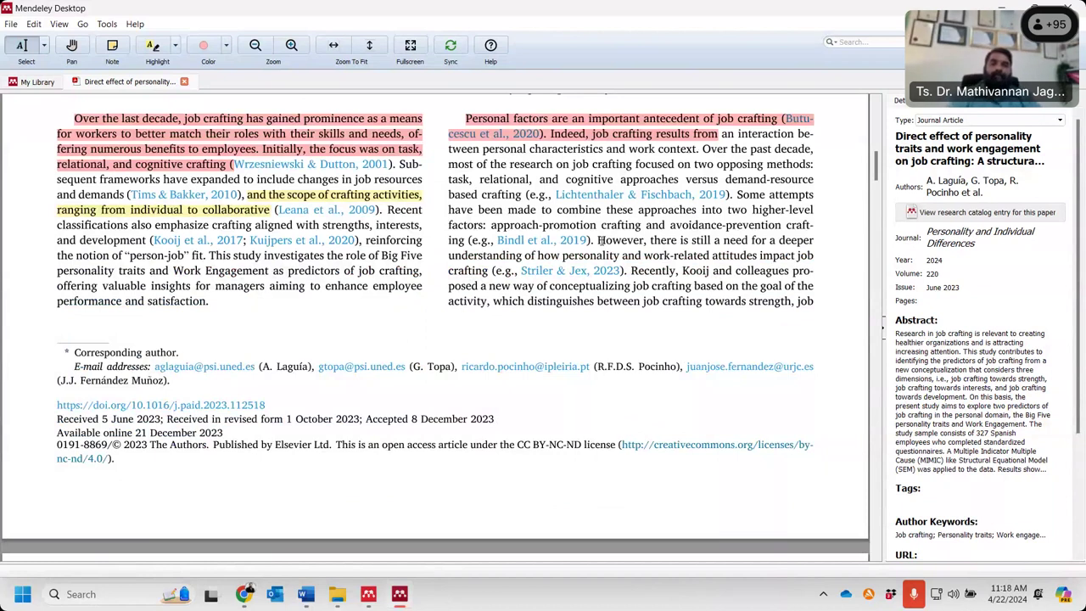
{"action": "left_click_drag", "start_coordinate": [599, 240], "coordinate": [630, 270]}
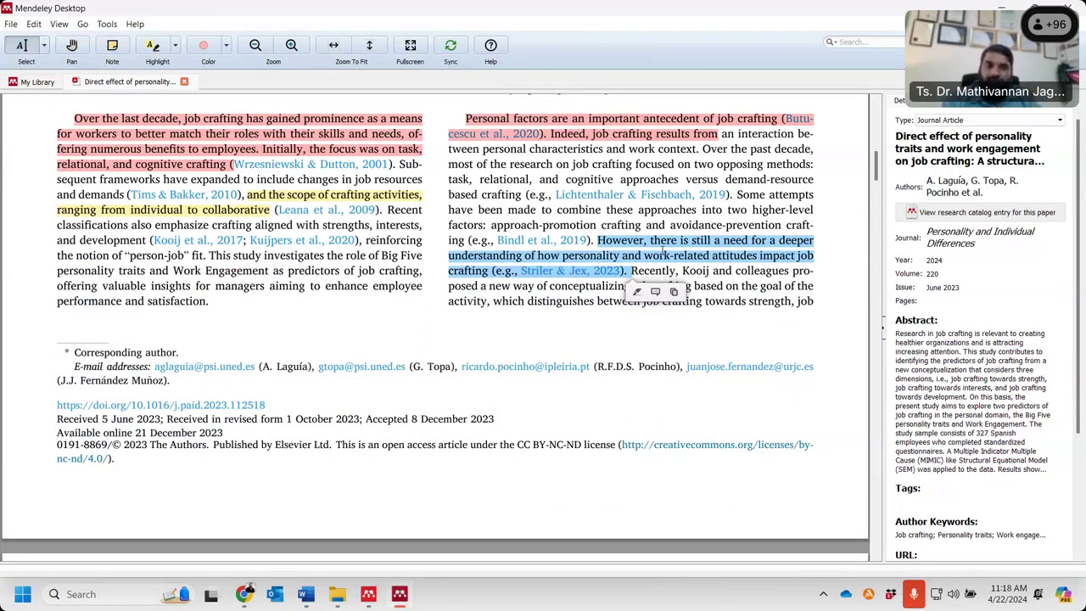
- Attach the note 'Gap for study' to the selected deeper-understanding sentence
{"action": "right_click", "coordinate": [662, 252]}
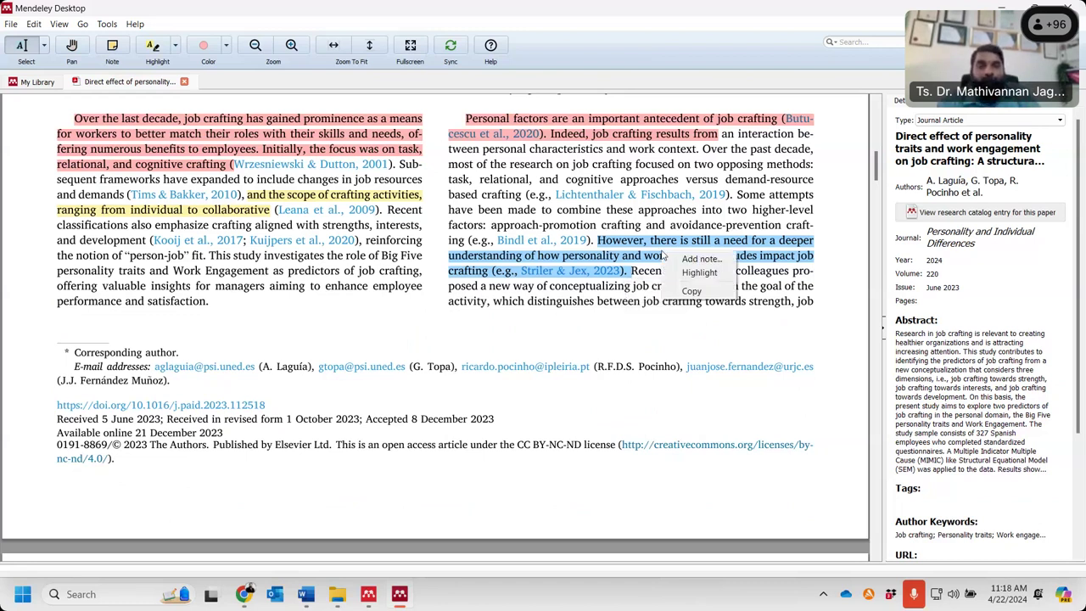
{"action": "left_click", "coordinate": [700, 258]}
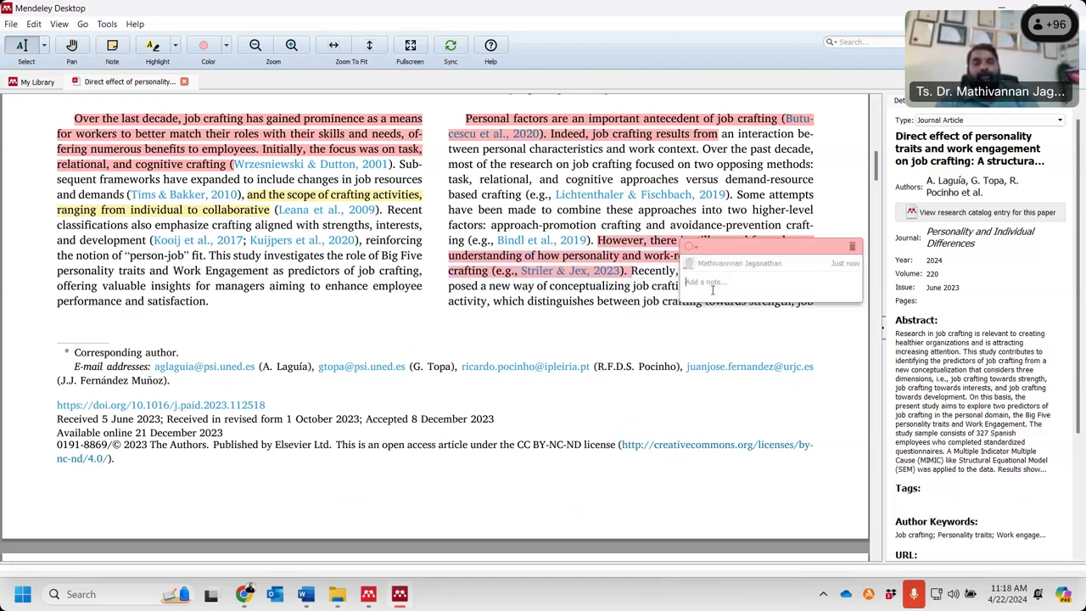
{"action": "type", "text": "Gap f"}
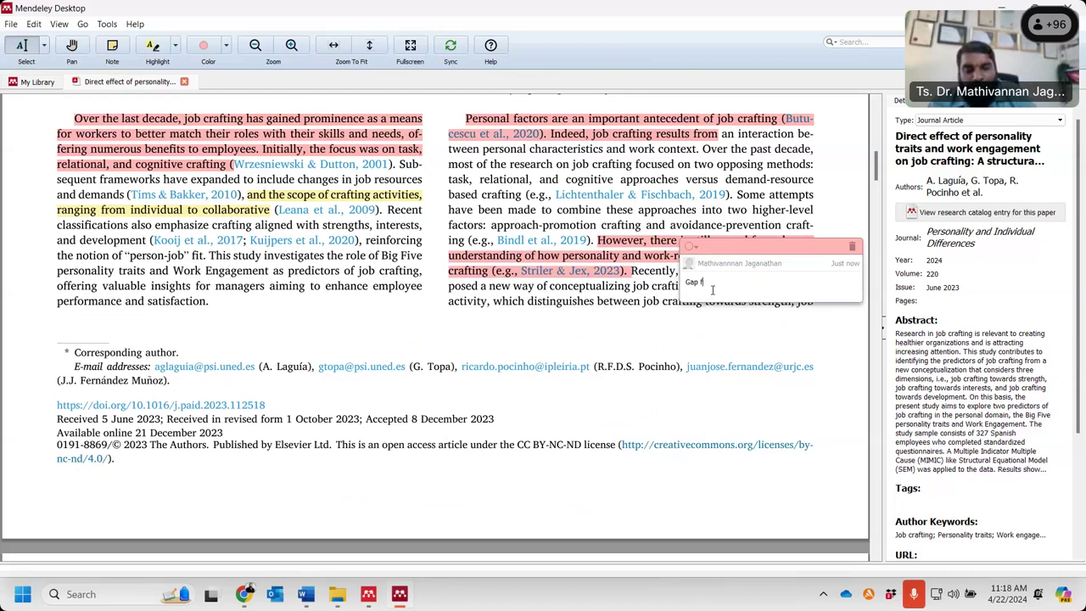
{"action": "type", "text": "or study"}
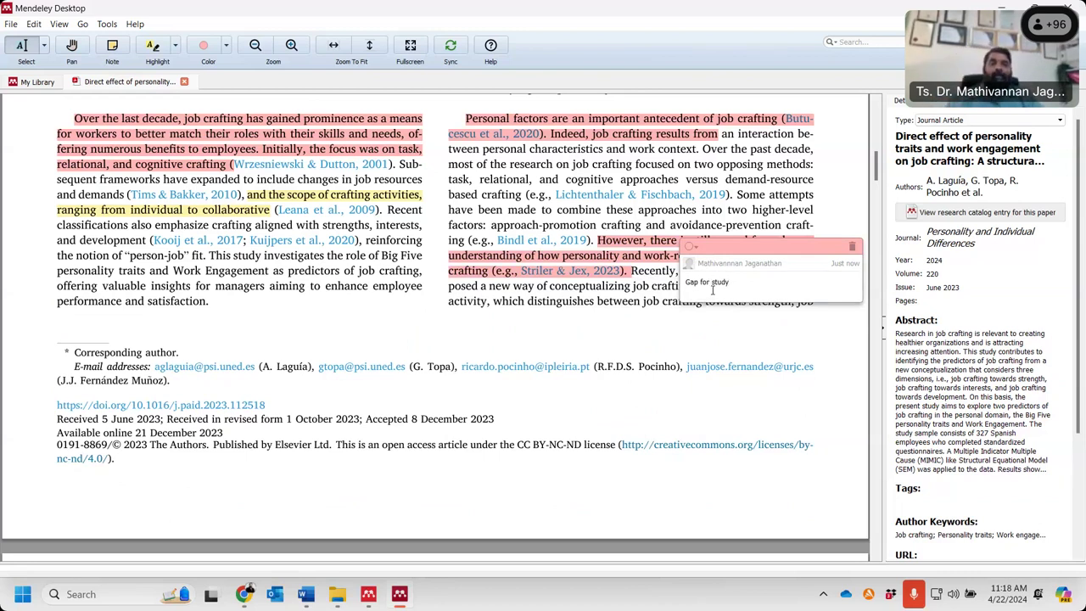
{"action": "left_click", "coordinate": [858, 219]}
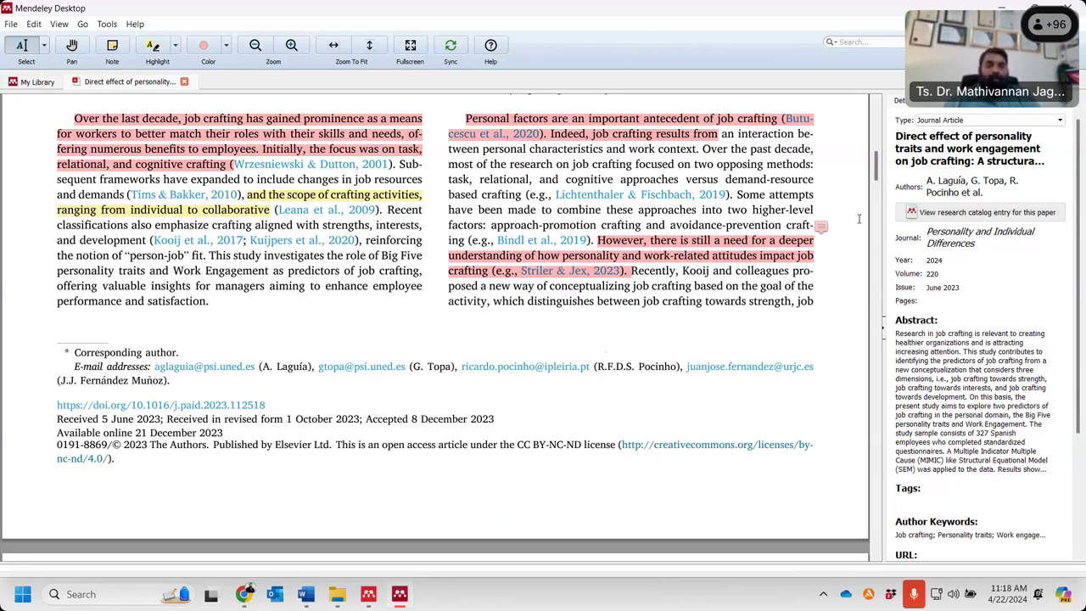
{"action": "mouse_move", "coordinate": [820, 233]}
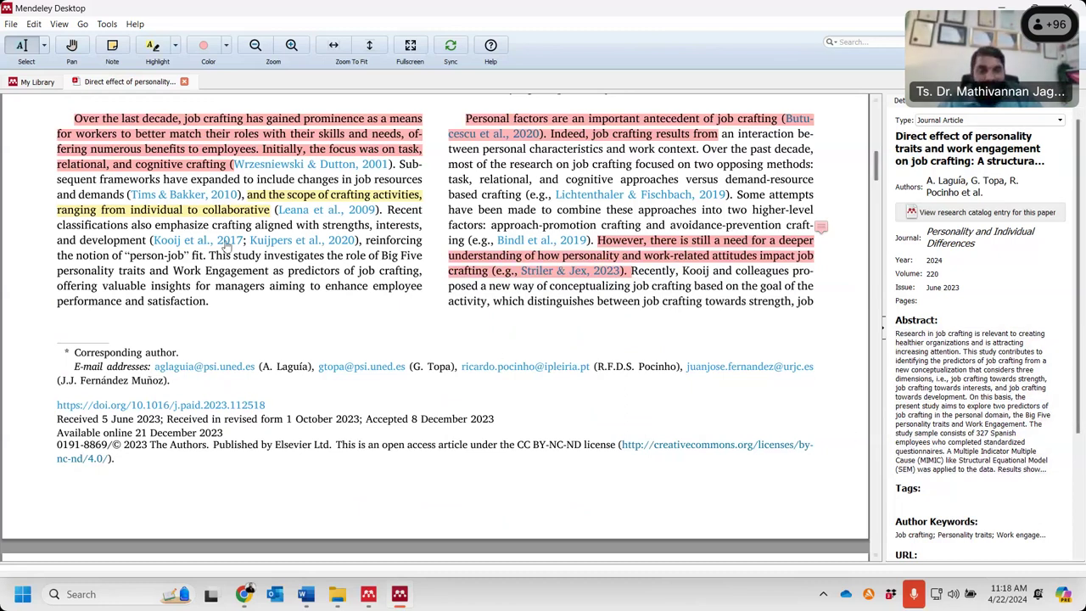
- Enter 'problem statement;gap' in the job crafting paper's Tags field
{"action": "scroll", "coordinate": [271, 244], "scroll_direction": "up", "scroll_amount": 2}
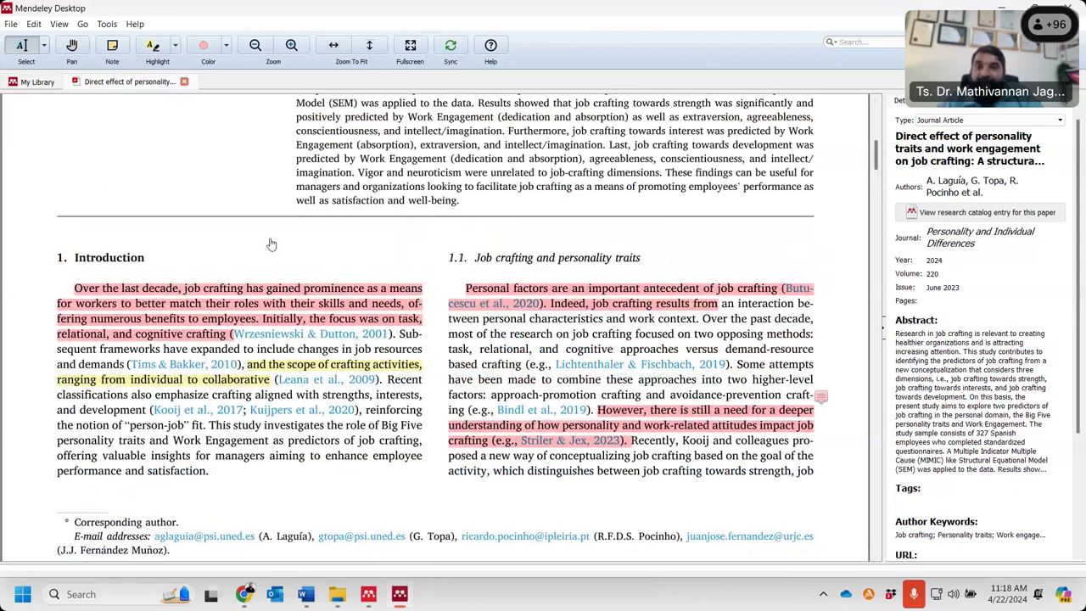
{"action": "scroll", "coordinate": [272, 244], "scroll_direction": "up", "scroll_amount": 10}
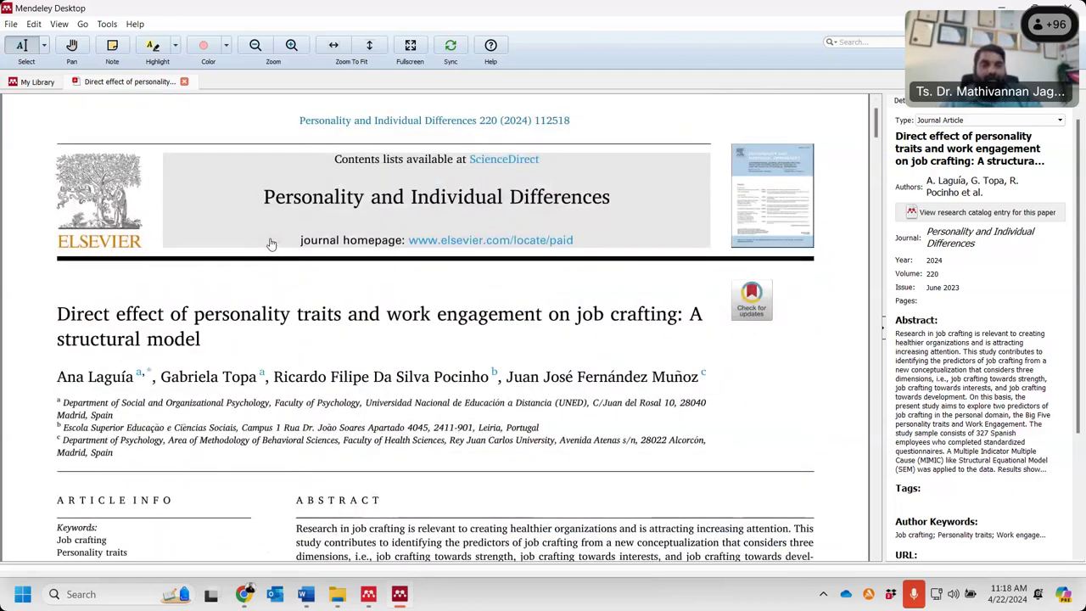
{"action": "scroll", "coordinate": [272, 243], "scroll_direction": "up", "scroll_amount": 1}
{"action": "scroll", "coordinate": [933, 388], "scroll_direction": "down", "scroll_amount": 4}
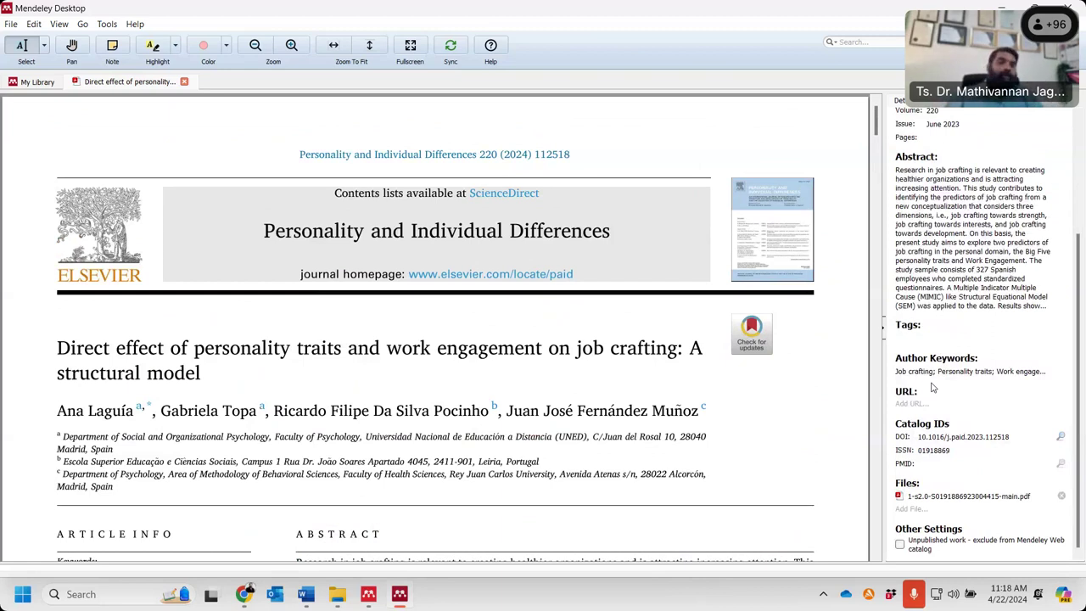
{"action": "left_click", "coordinate": [916, 336]}
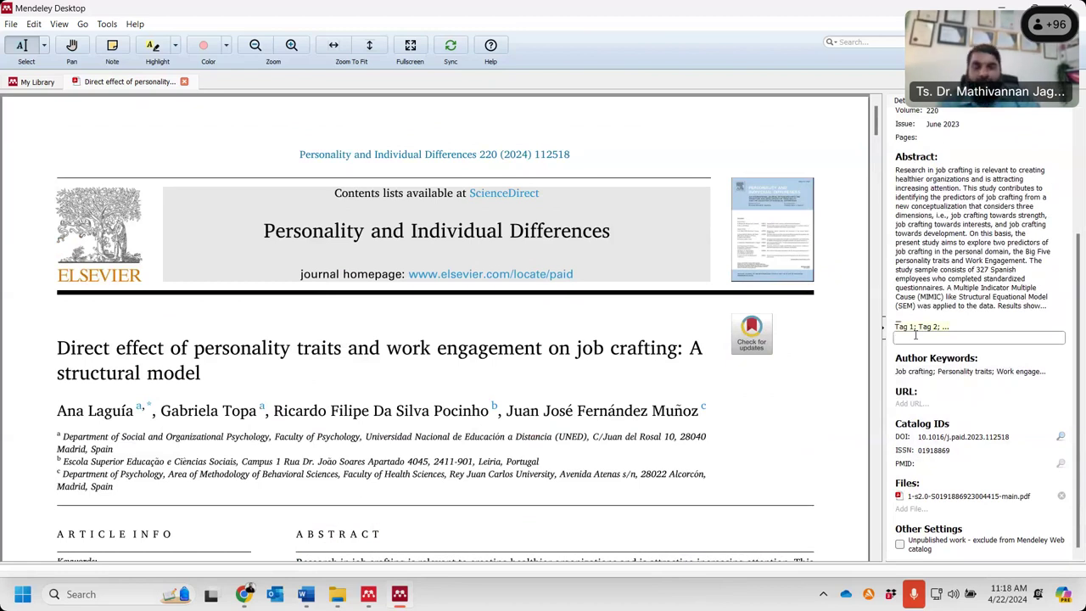
{"action": "type", "text": "pro"}
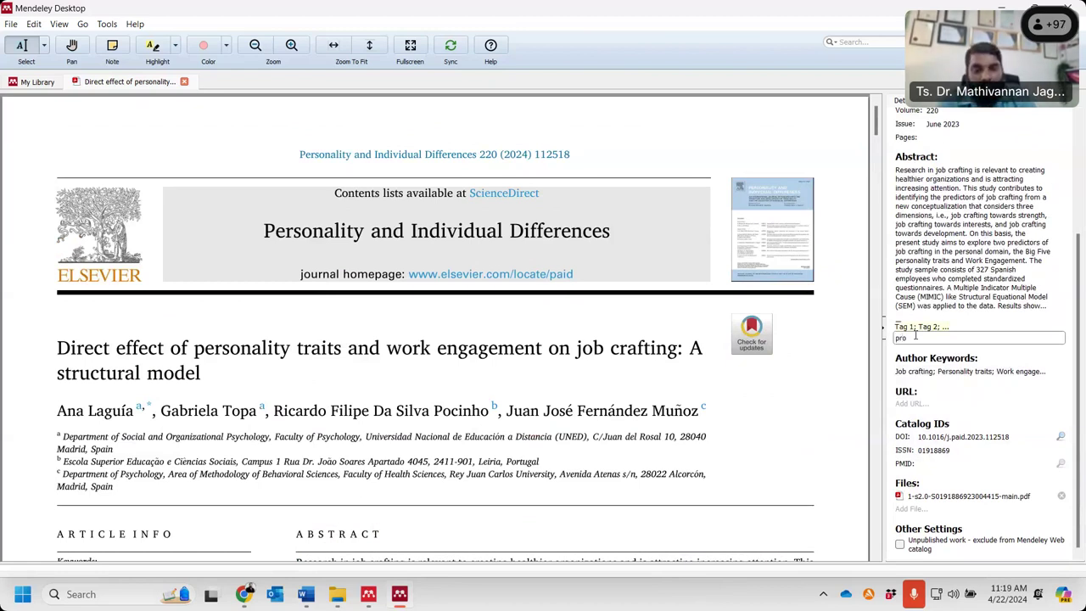
{"action": "type", "text": "blem statem"}
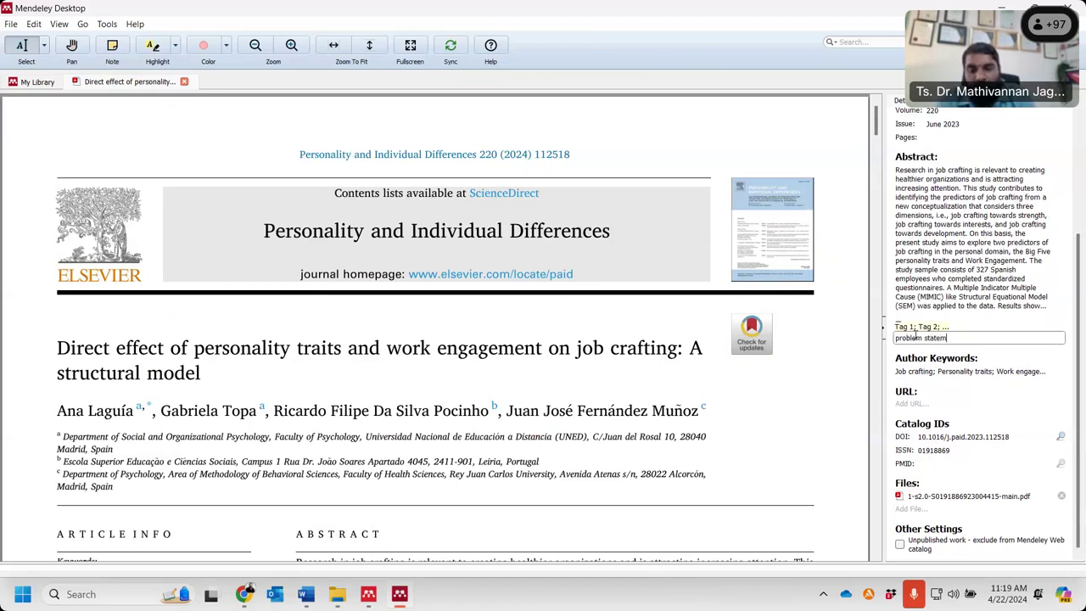
{"action": "type", "text": "ent"}
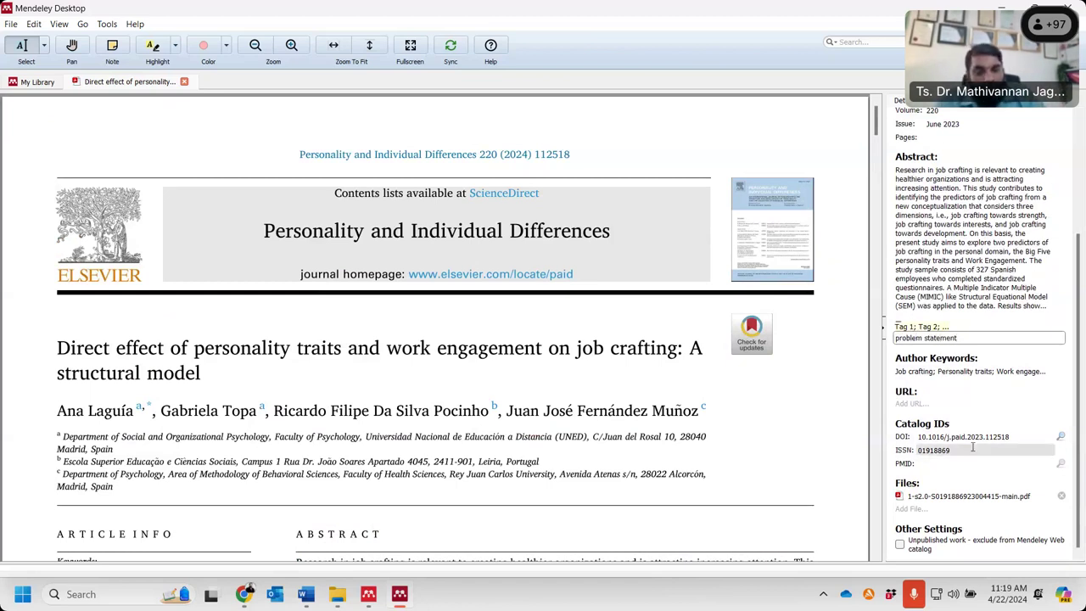
{"action": "type", "text": ";gap"}
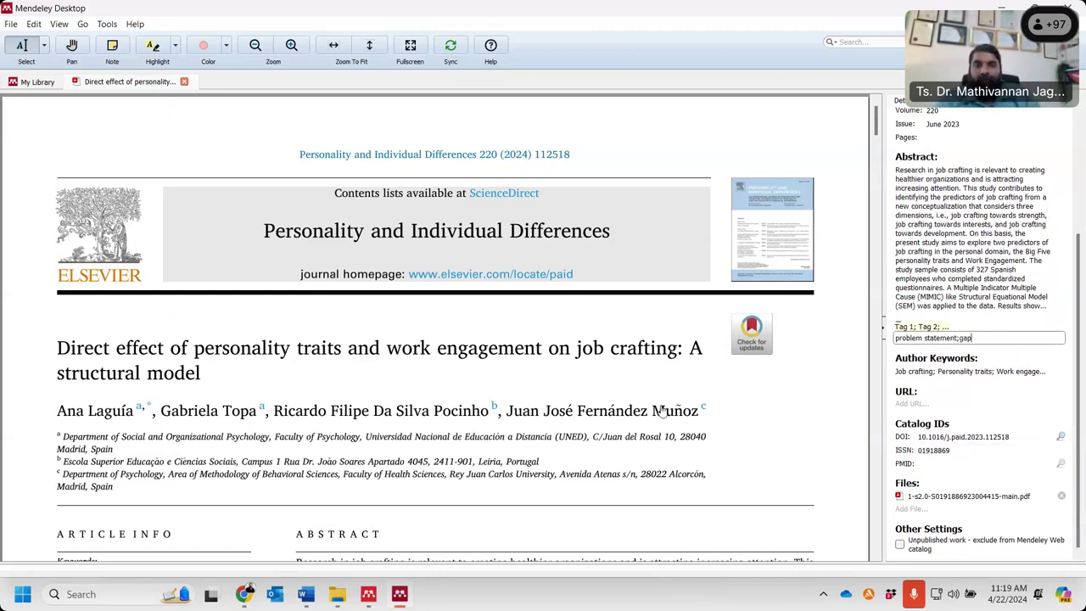
{"action": "key", "text": "Return"}
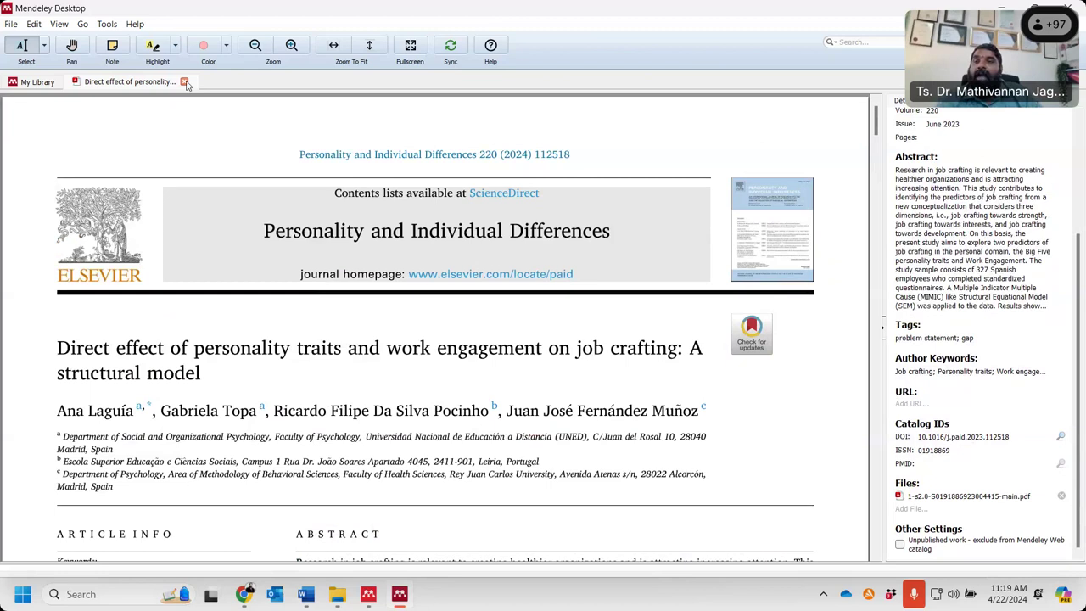
- Tag the Vannucci mean flow stress paper 'problem statement' and 'gap', closing both PDF tabs
{"action": "left_click", "coordinate": [185, 81]}
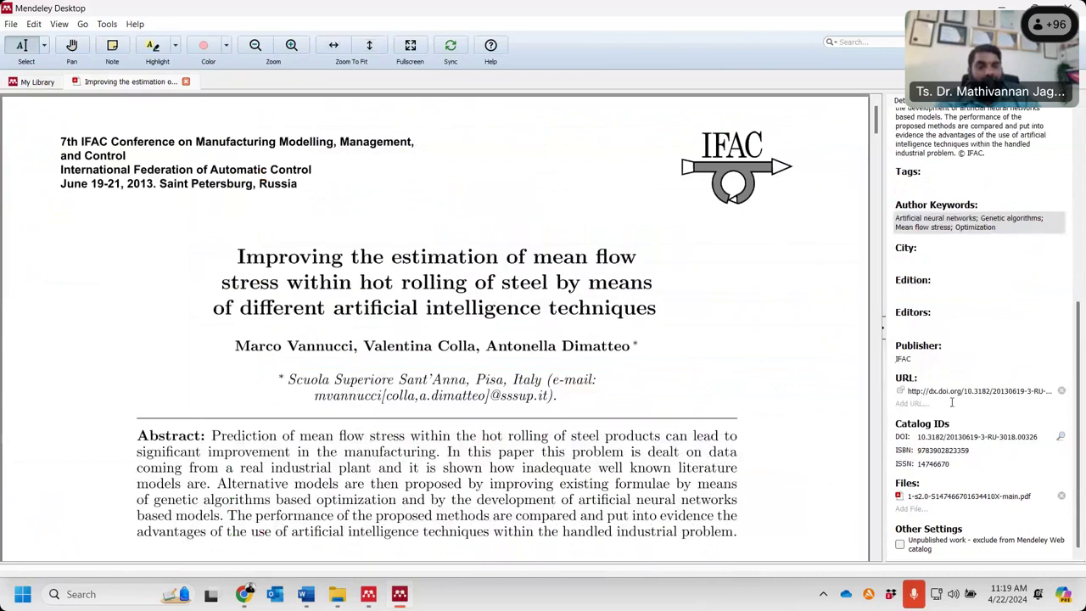
{"action": "scroll", "coordinate": [950, 390], "scroll_direction": "up", "scroll_amount": 1}
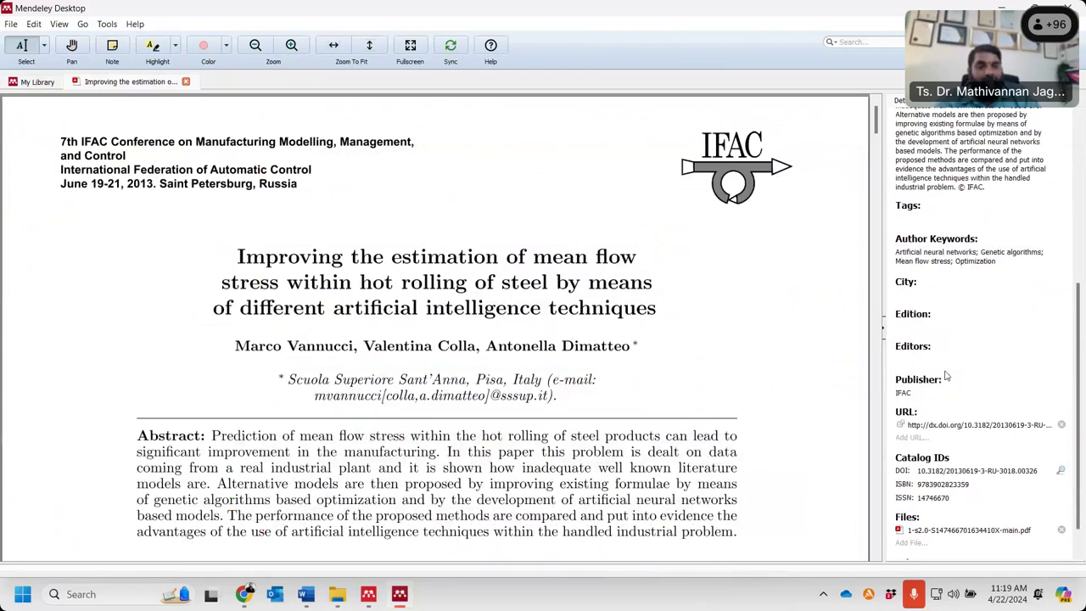
{"action": "scroll", "coordinate": [947, 376], "scroll_direction": "up", "scroll_amount": 2}
{"action": "left_click", "coordinate": [922, 285]}
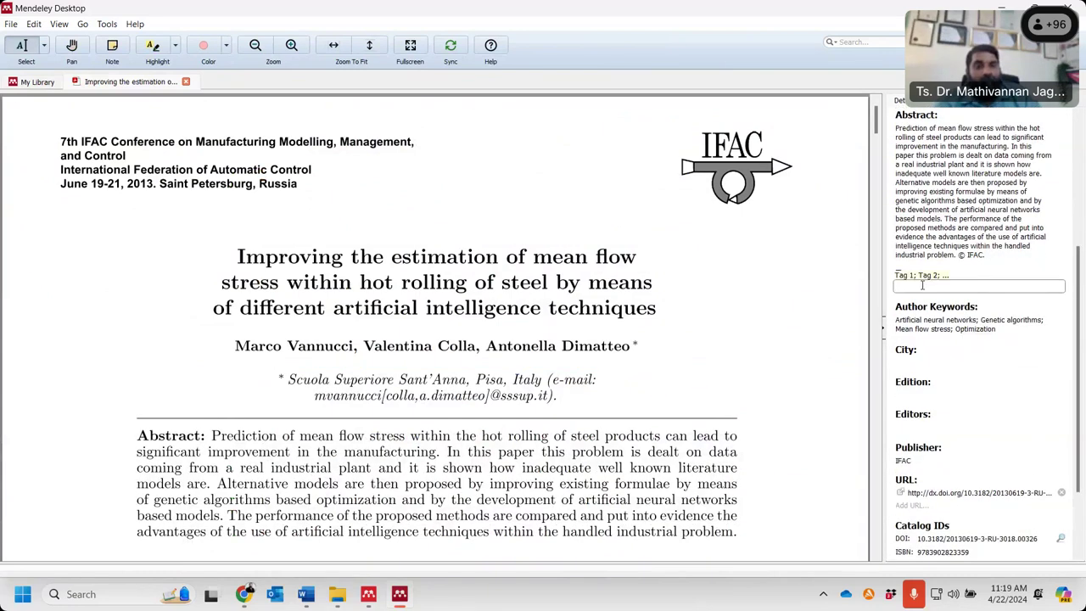
{"action": "type", "text": "pr"}
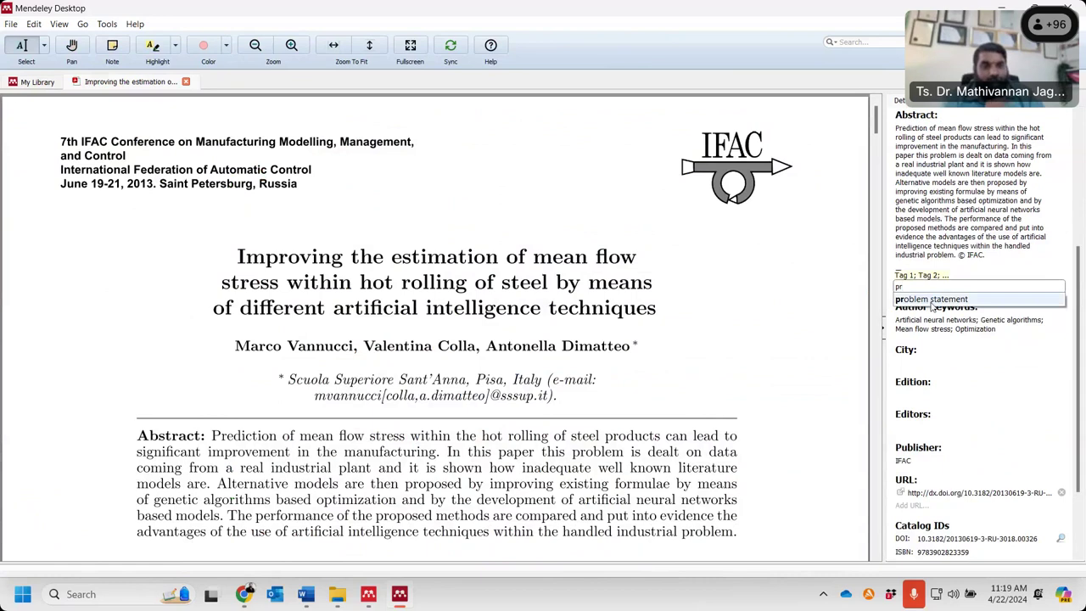
{"action": "left_click", "coordinate": [934, 300]}
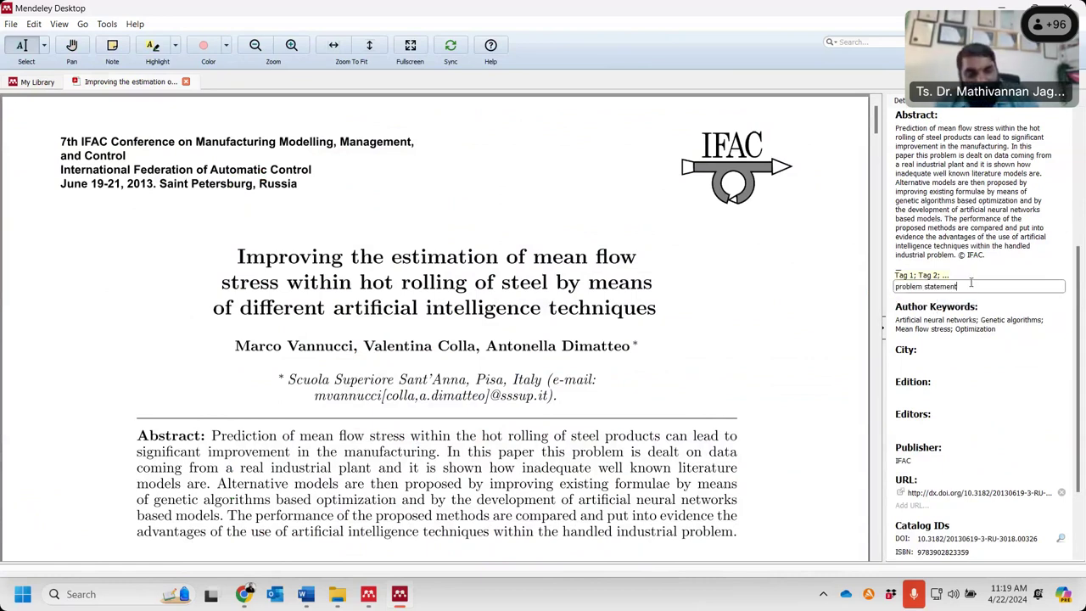
{"action": "type", "text": ";"}
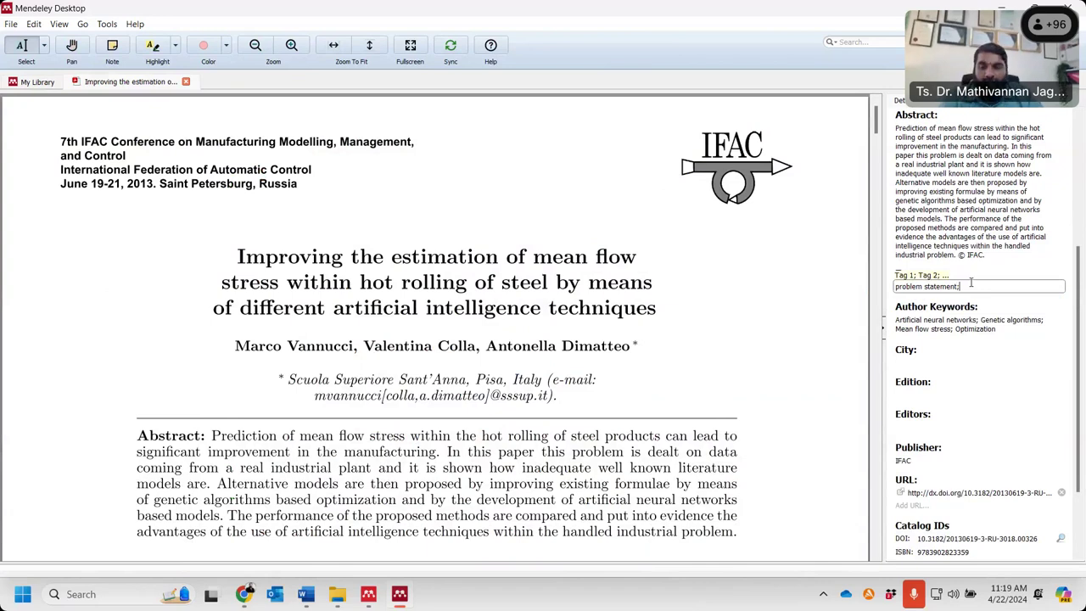
{"action": "type", "text": "ga"}
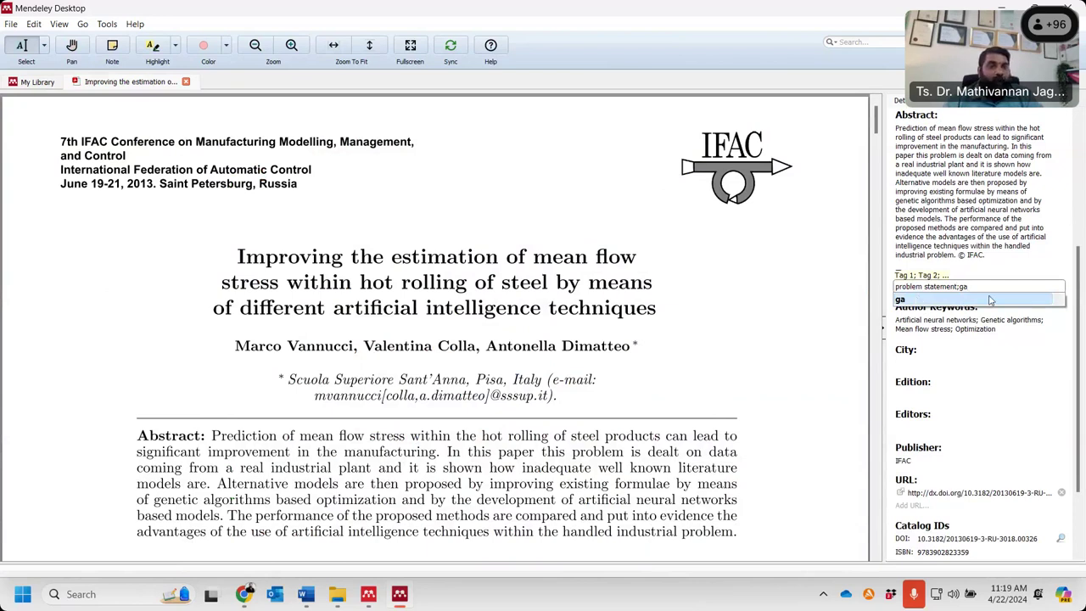
{"action": "type", "text": "p"}
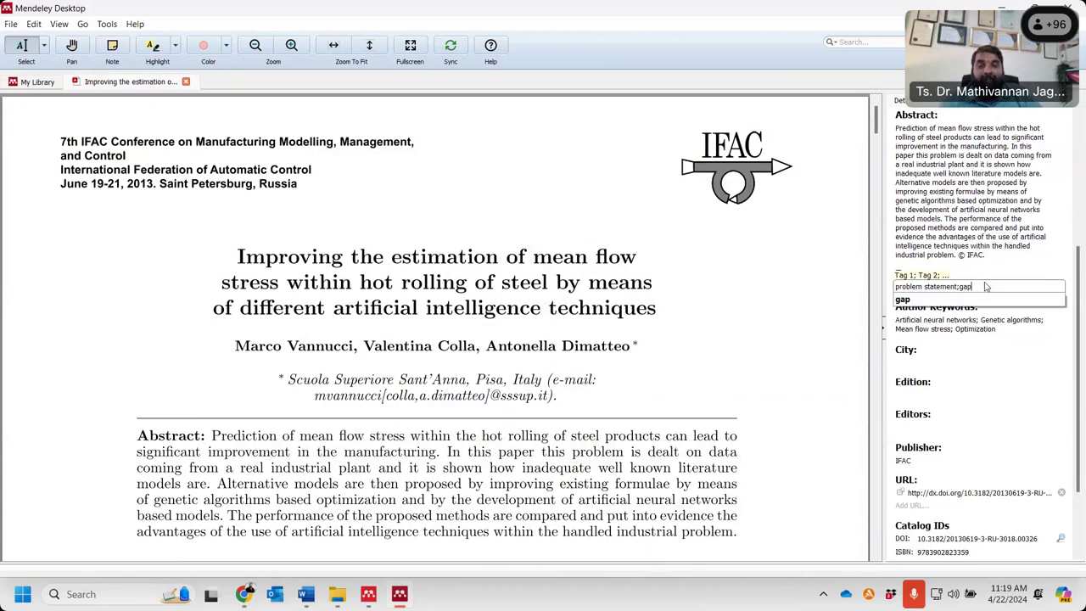
{"action": "left_click", "coordinate": [990, 242]}
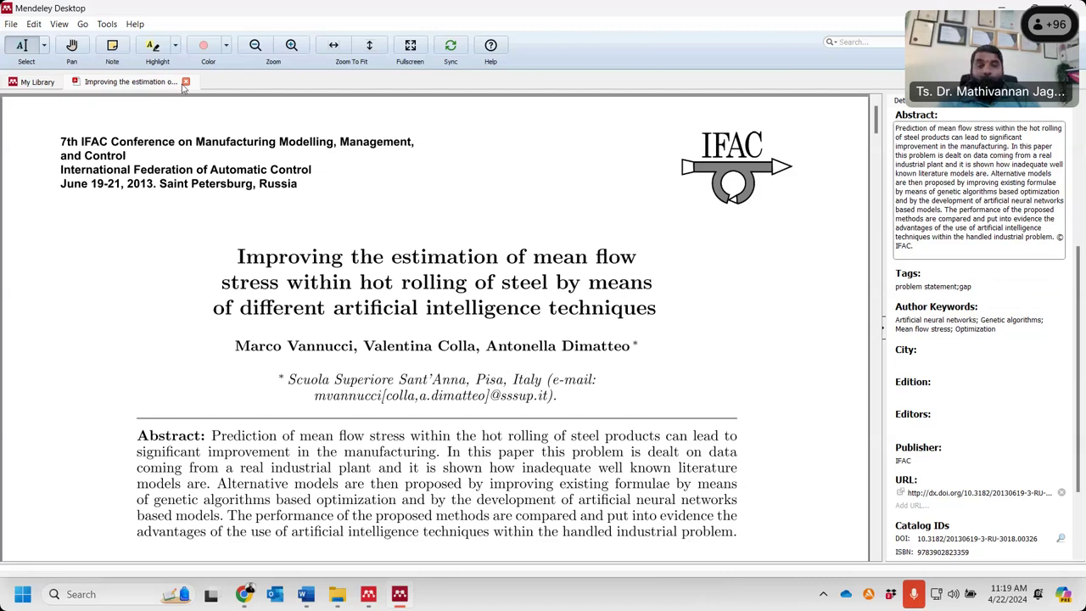
{"action": "left_click", "coordinate": [184, 82]}
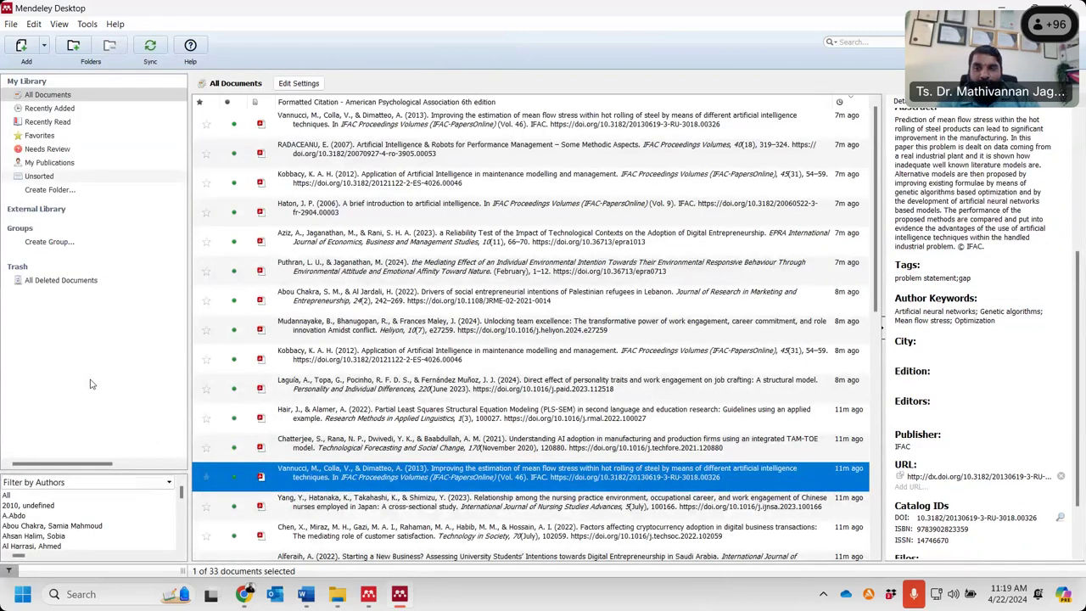
- Filter by My Tags, choosing 'gap' then 'problem statement', and widen the panel to show Groups and Trash
{"action": "left_click", "coordinate": [142, 479]}
{"action": "left_click", "coordinate": [65, 433]}
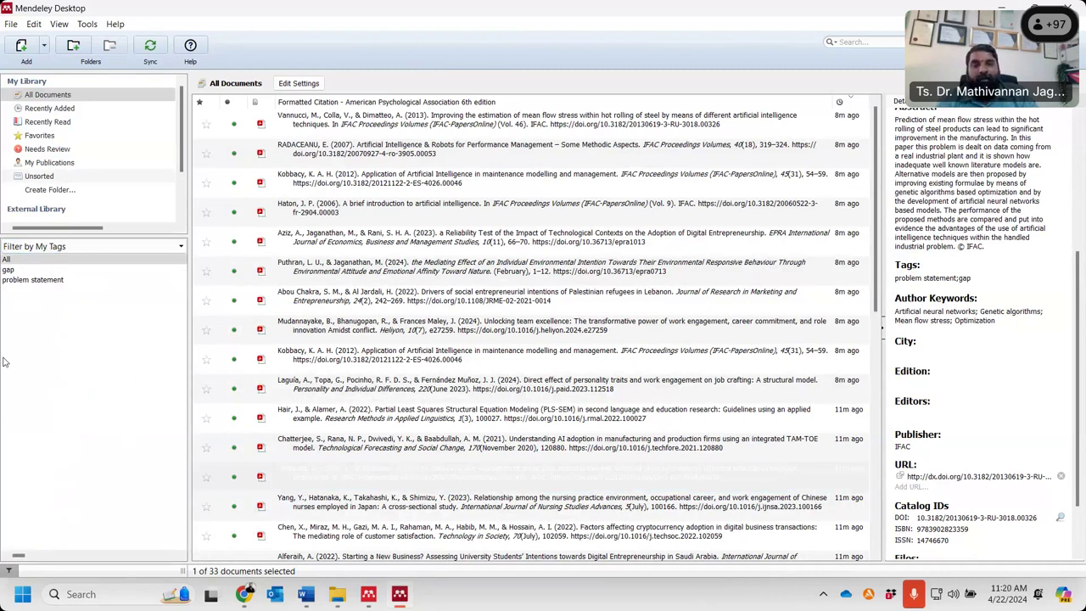
{"action": "left_click", "coordinate": [6, 271]}
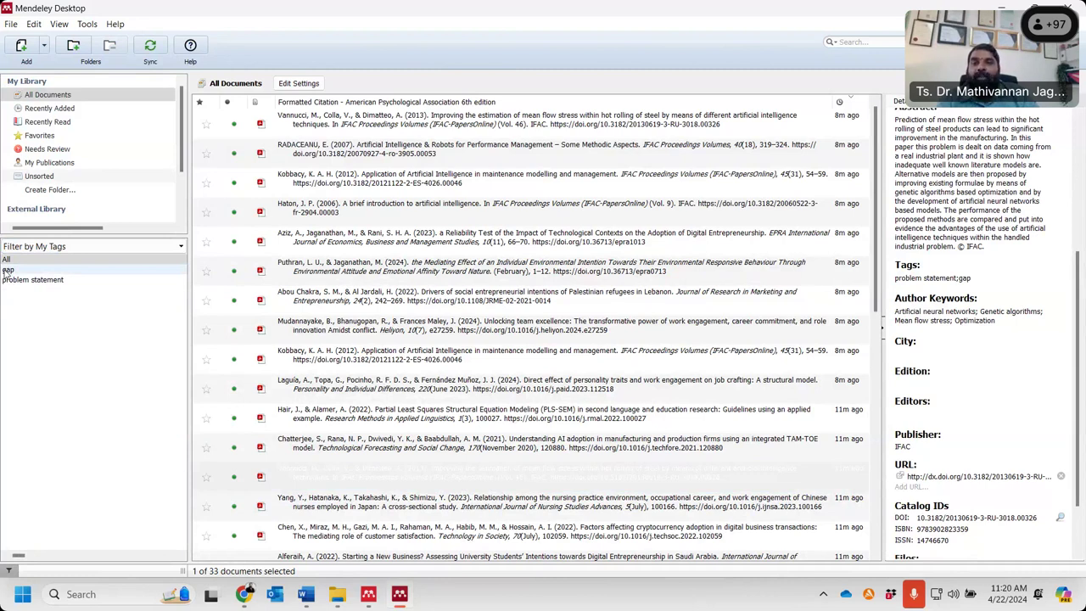
{"action": "left_click", "coordinate": [7, 270]}
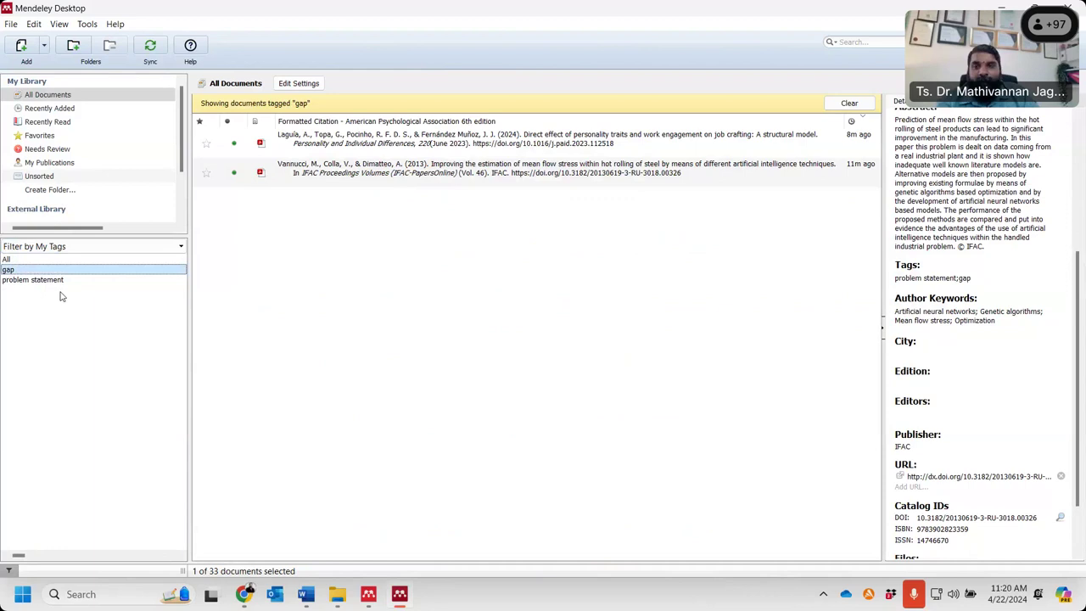
{"action": "left_click", "coordinate": [63, 280]}
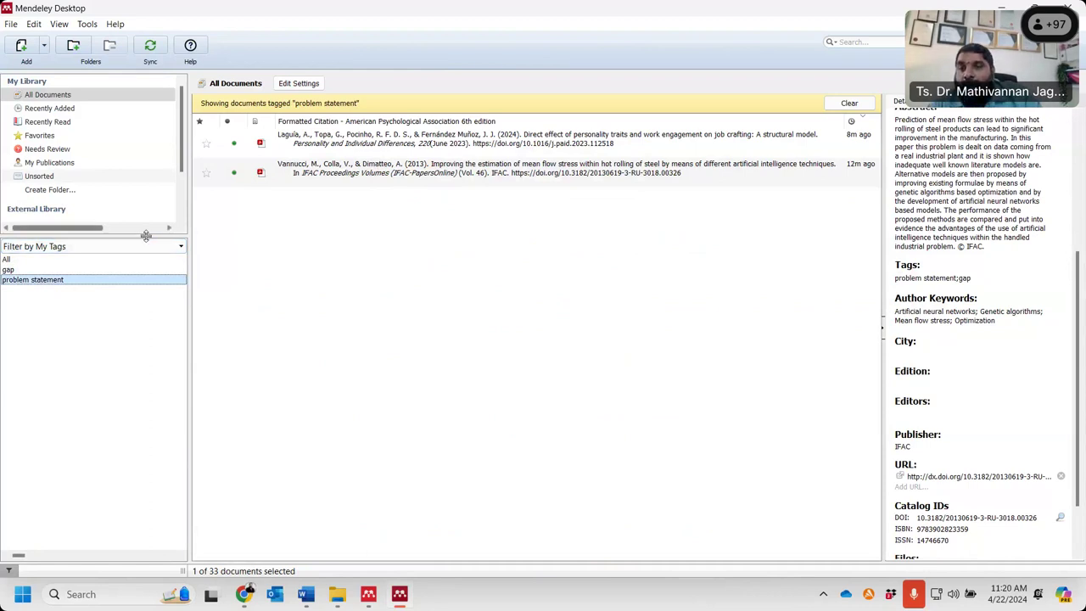
{"action": "left_click_drag", "start_coordinate": [146, 235], "coordinate": [146, 449]}
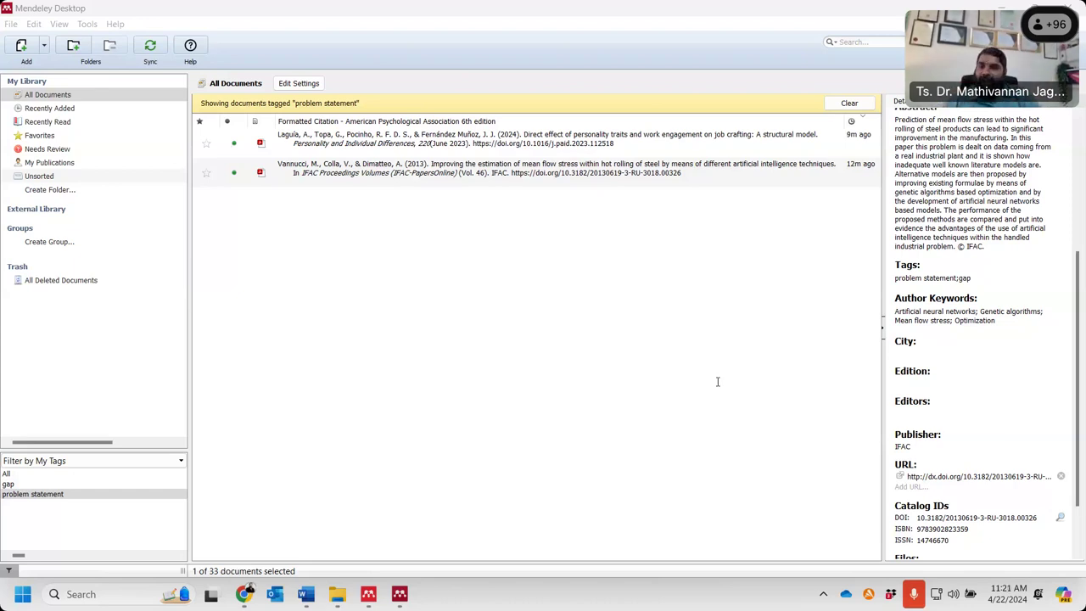
- Search Windows for 'end' and open the EndNote_X7_QUICK_REFERENCE_CARD PDF
{"action": "left_click", "coordinate": [81, 595]}
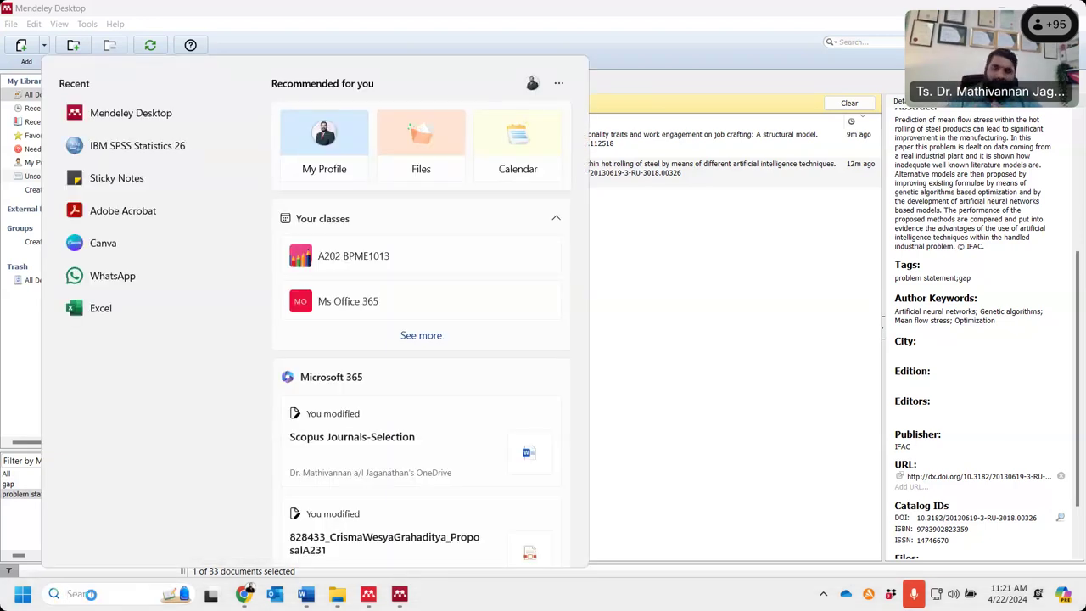
{"action": "type", "text": "en"}
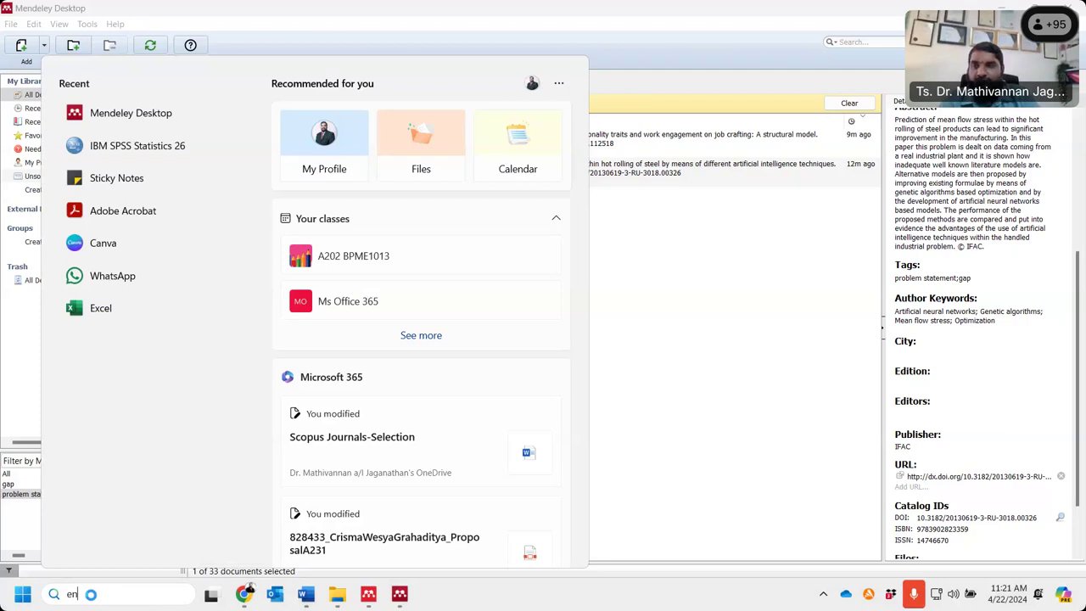
{"action": "type", "text": "d"}
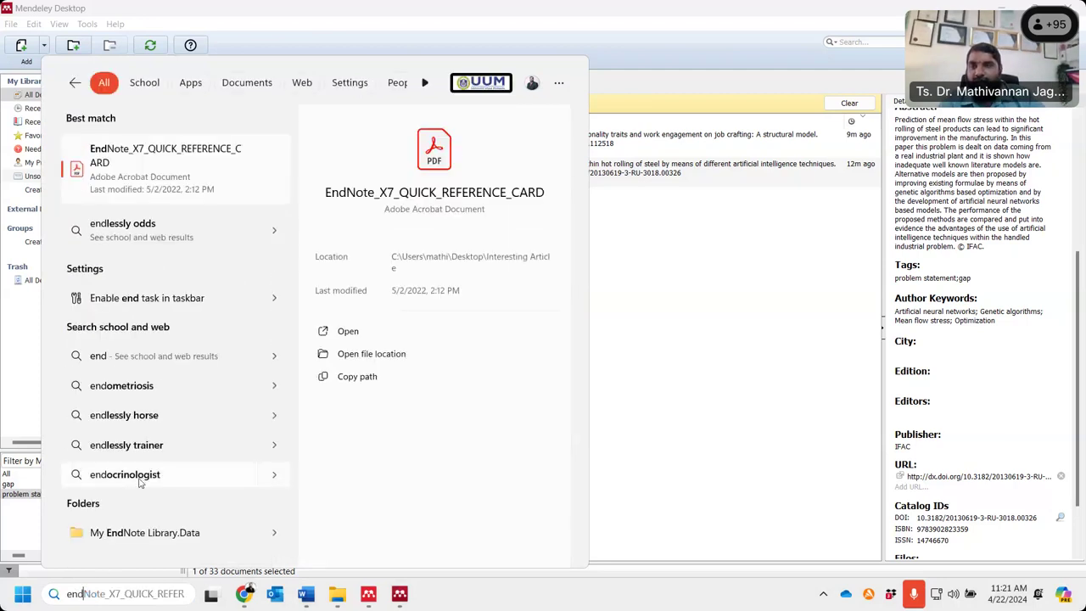
{"action": "left_click", "coordinate": [134, 169]}
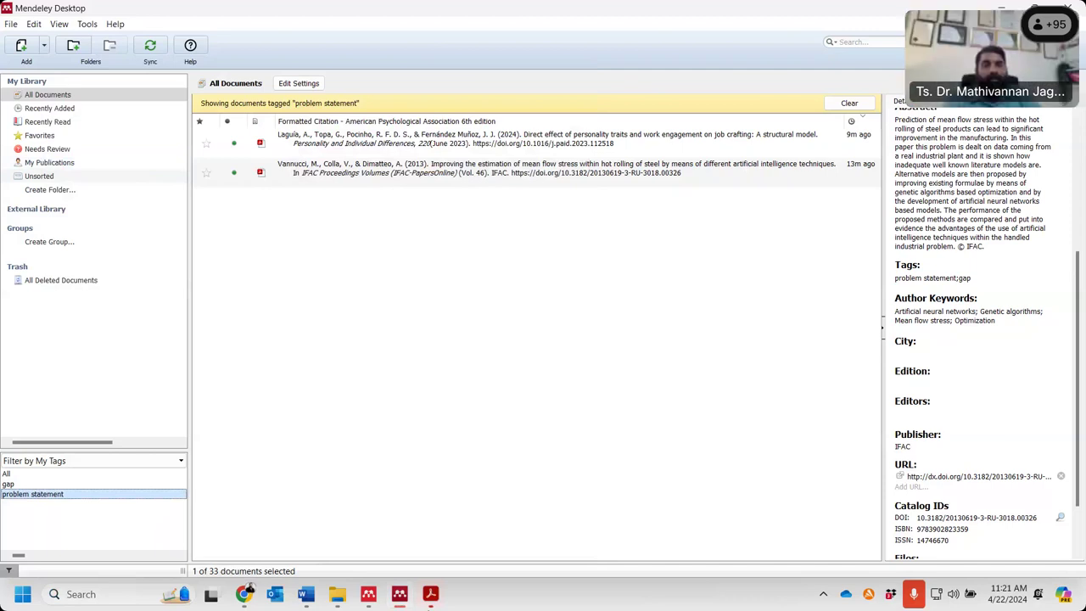
- Switch windows with Alt+Tab to bring up the EndNote quick reference PDF
{"action": "key", "text": "alt+Tab"}
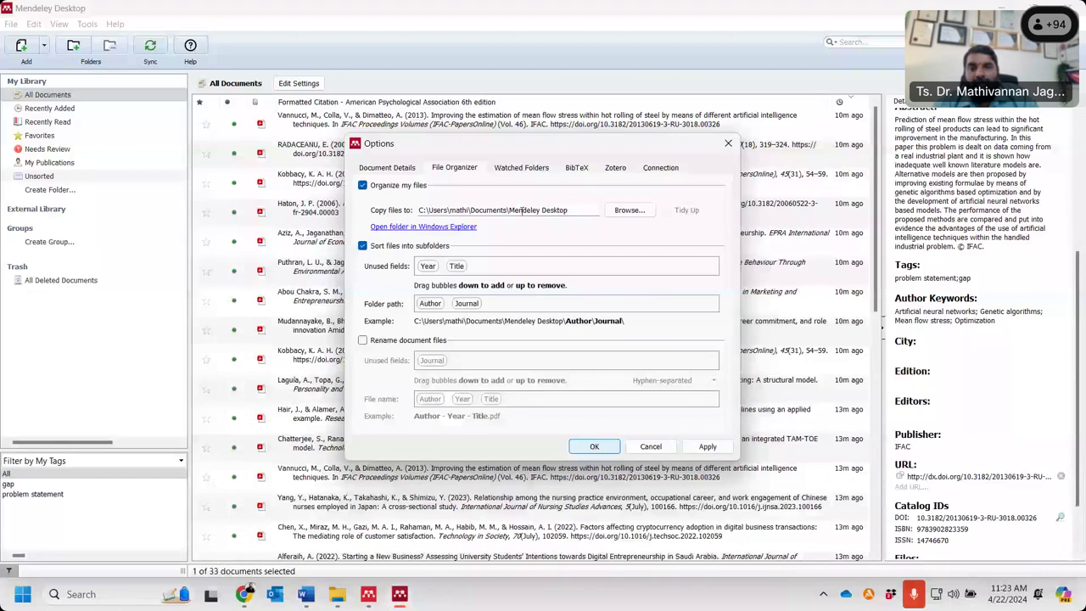
- Turn the 'Organize my files' option off, then back on
{"action": "left_click", "coordinate": [364, 174]}
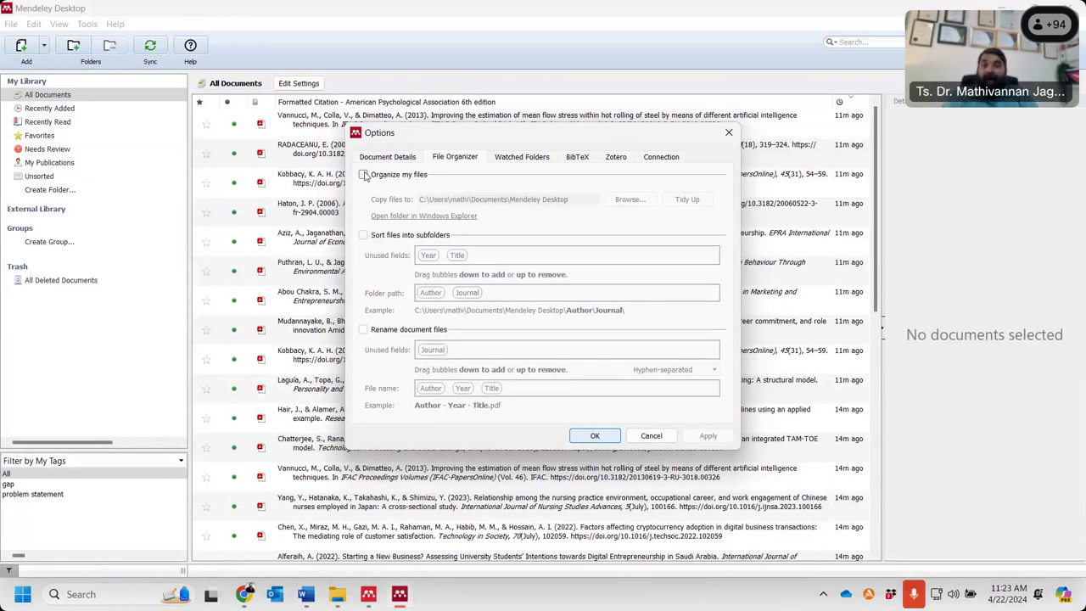
{"action": "left_click", "coordinate": [365, 175]}
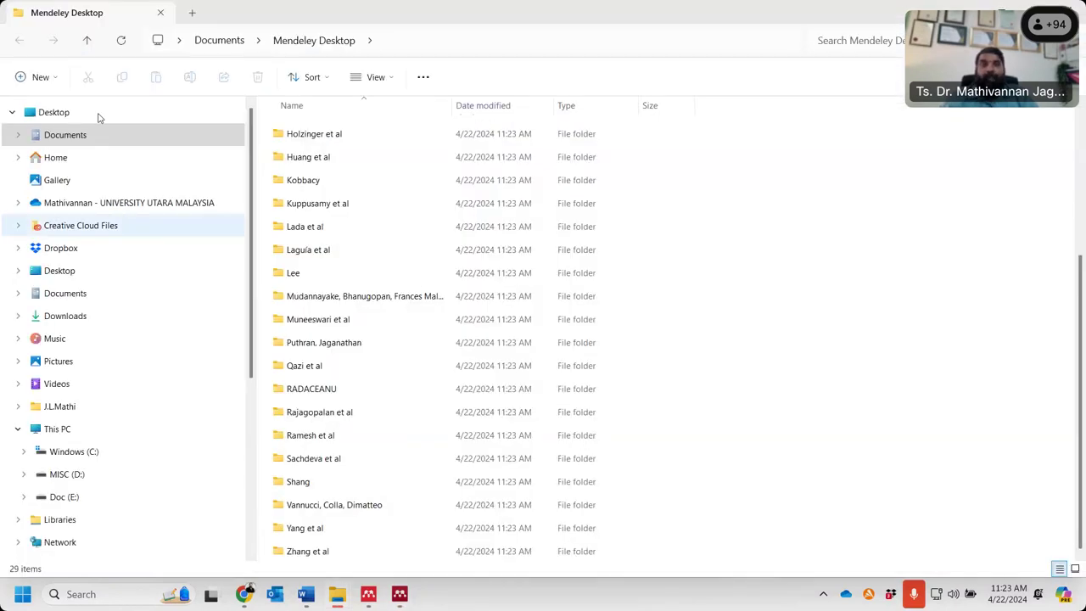
- Close the File Explorer window showing the Mendeley Desktop folder
{"action": "left_click", "coordinate": [1073, 13]}
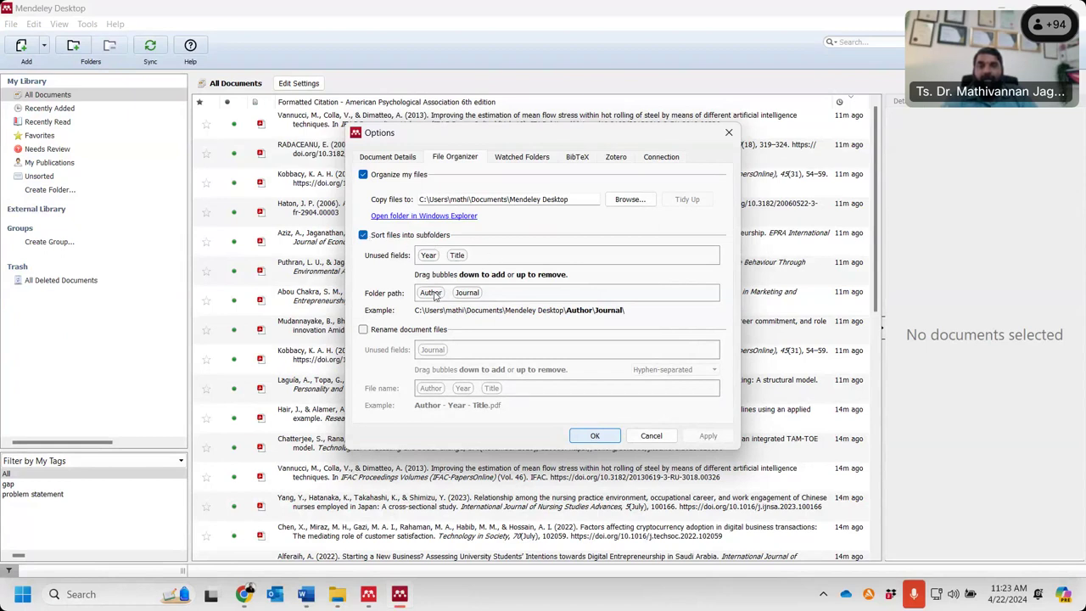
- Move Author from the folder path into Unused fields, leaving Journal as the only subfolder level
{"action": "left_click_drag", "start_coordinate": [430, 293], "coordinate": [549, 251]}
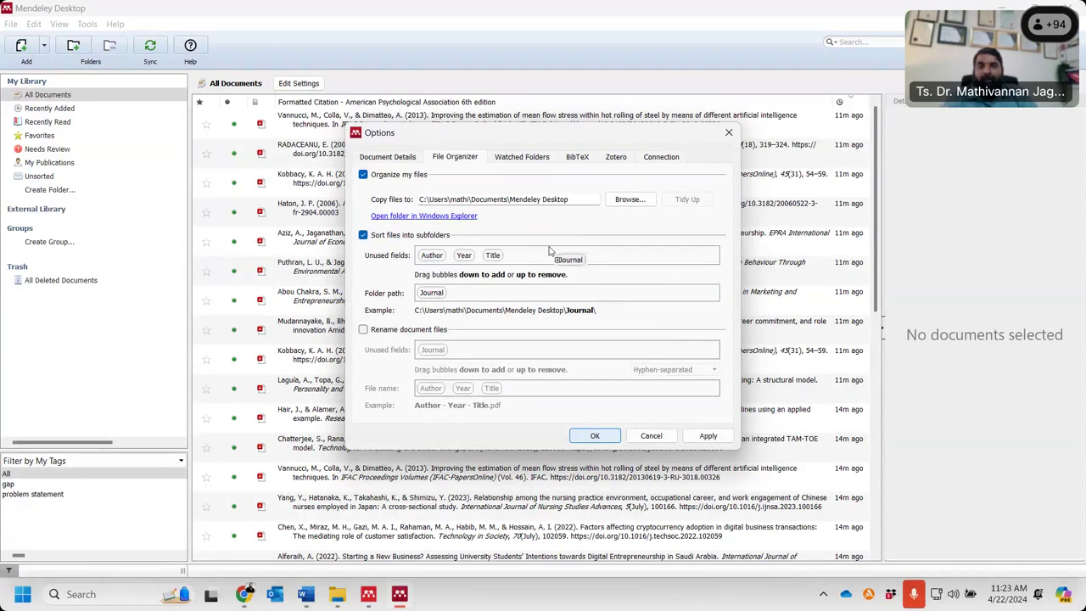
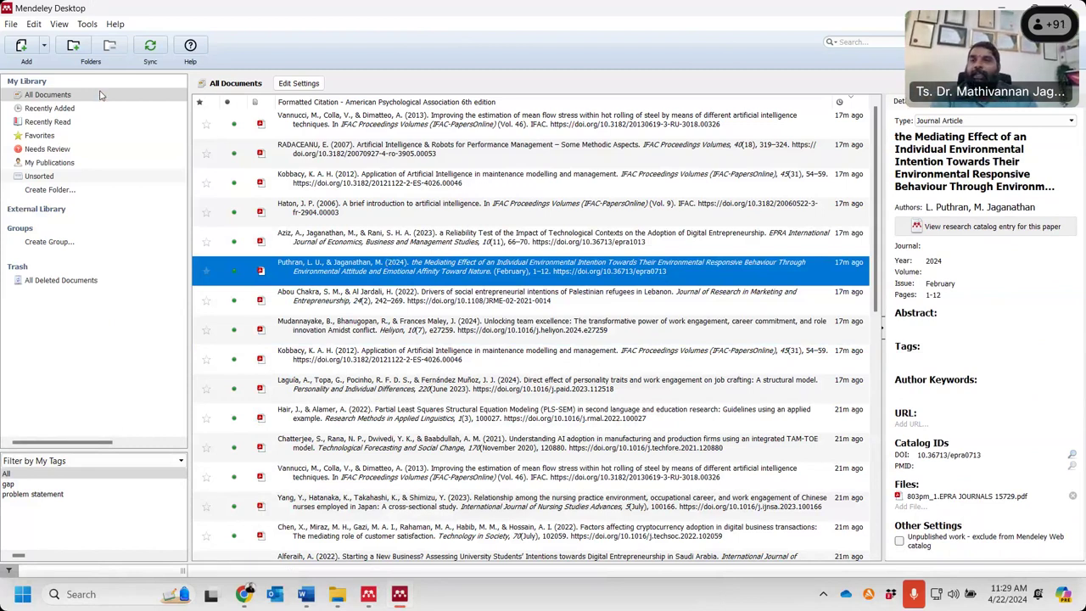
- Open Mendeley's Options and look over the Document Details and File Organizer settings
{"action": "left_click", "coordinate": [87, 24]}
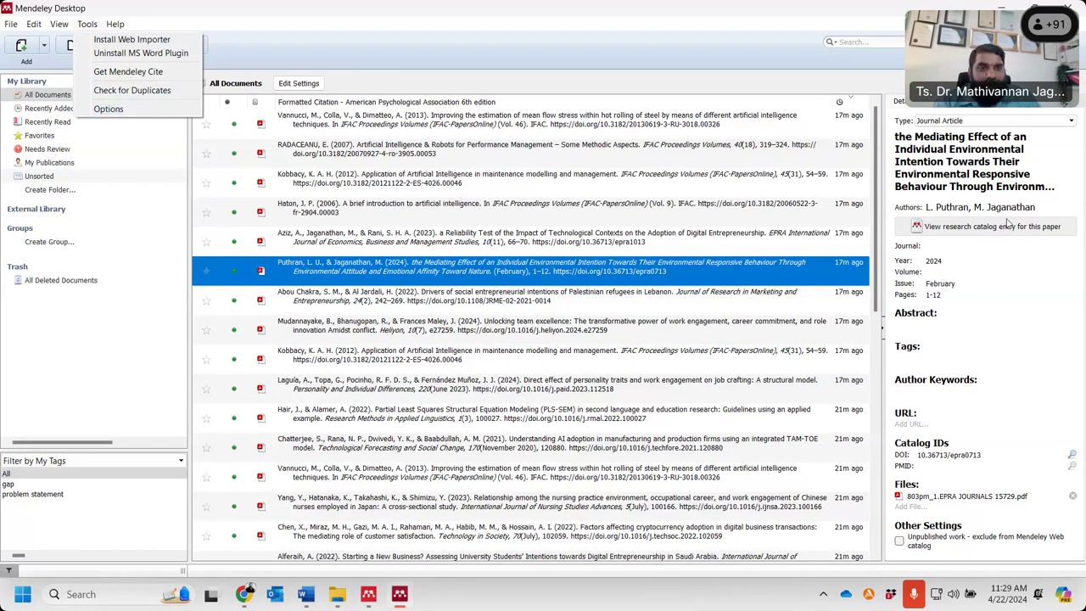
{"action": "left_click", "coordinate": [109, 108]}
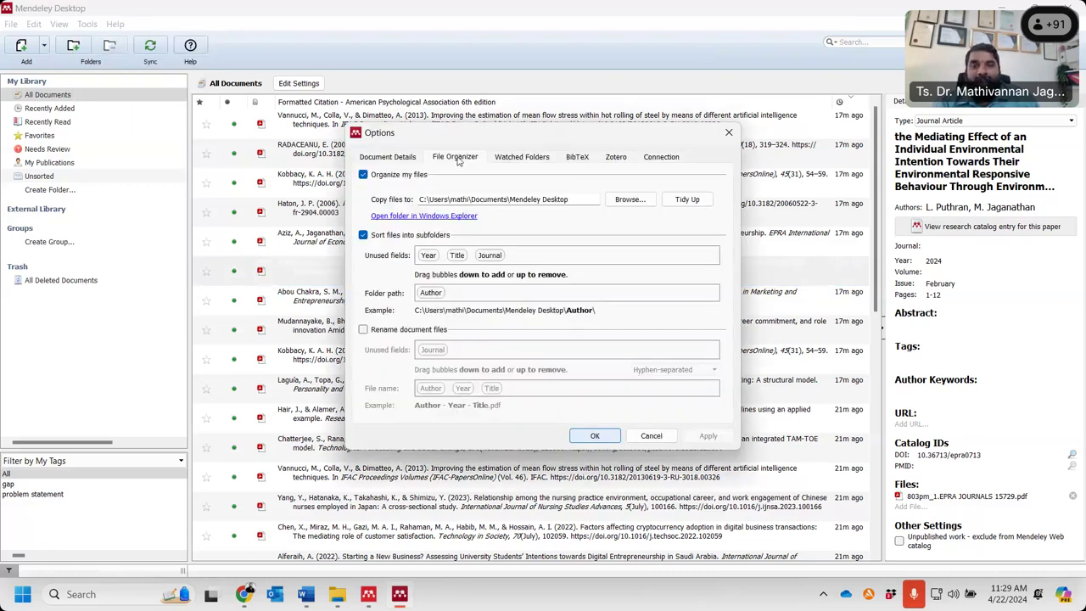
{"action": "left_click", "coordinate": [397, 160]}
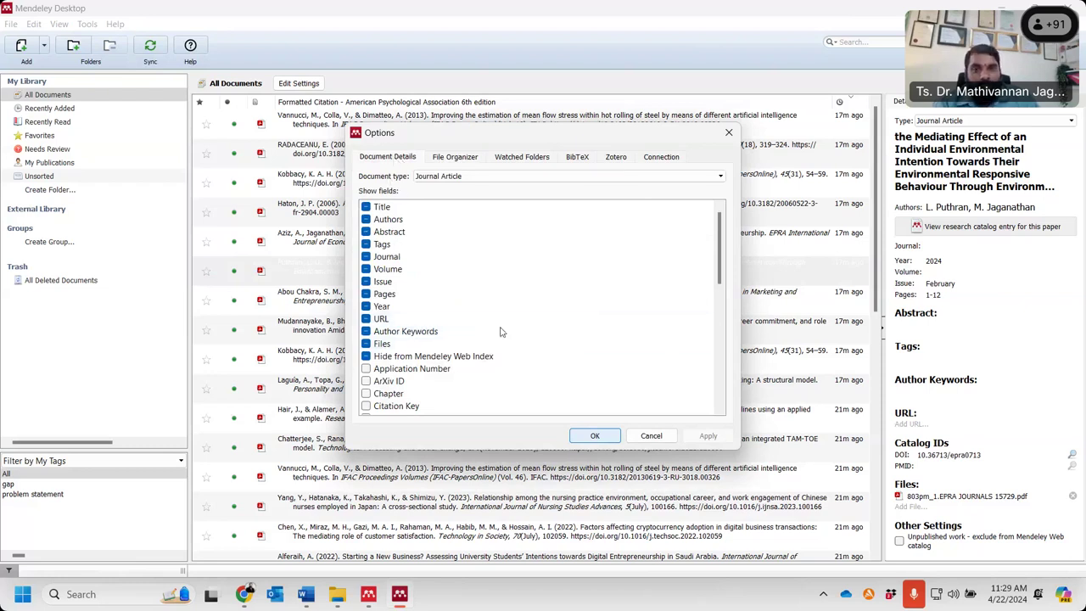
{"action": "left_click", "coordinate": [462, 157]}
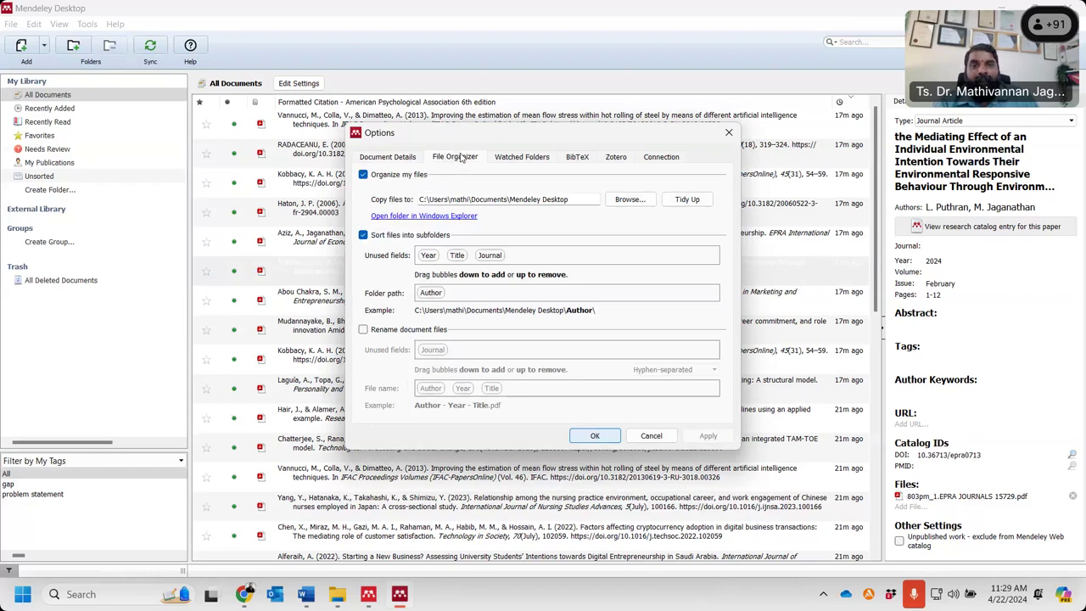
{"action": "left_click", "coordinate": [389, 159]}
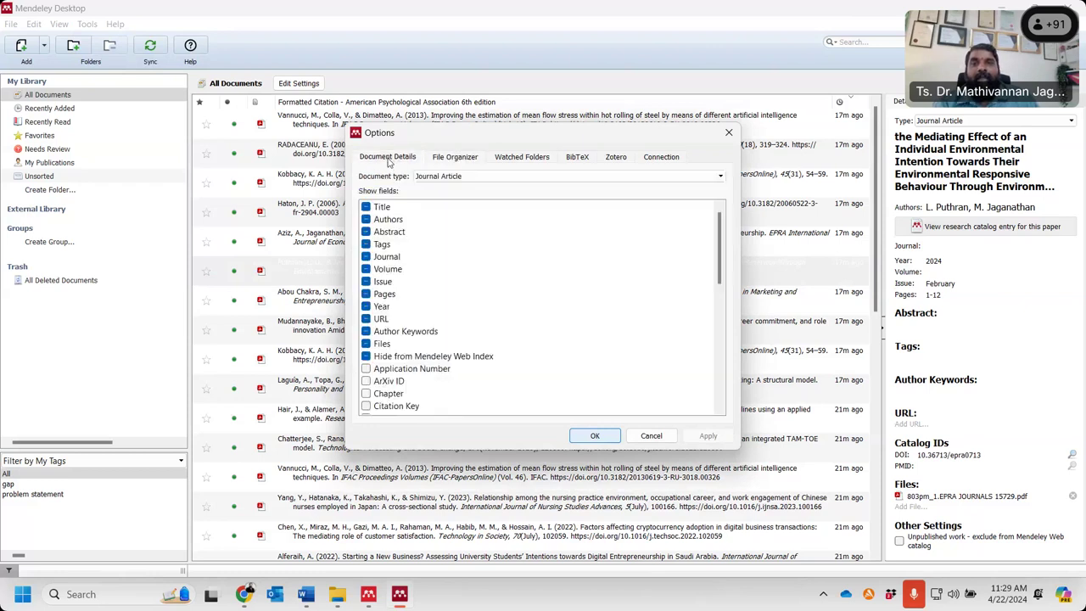
- Enable the DOI and Institution fields for Journal Article documents, then view File Organizer
{"action": "left_click", "coordinate": [503, 176]}
{"action": "left_click", "coordinate": [458, 268]}
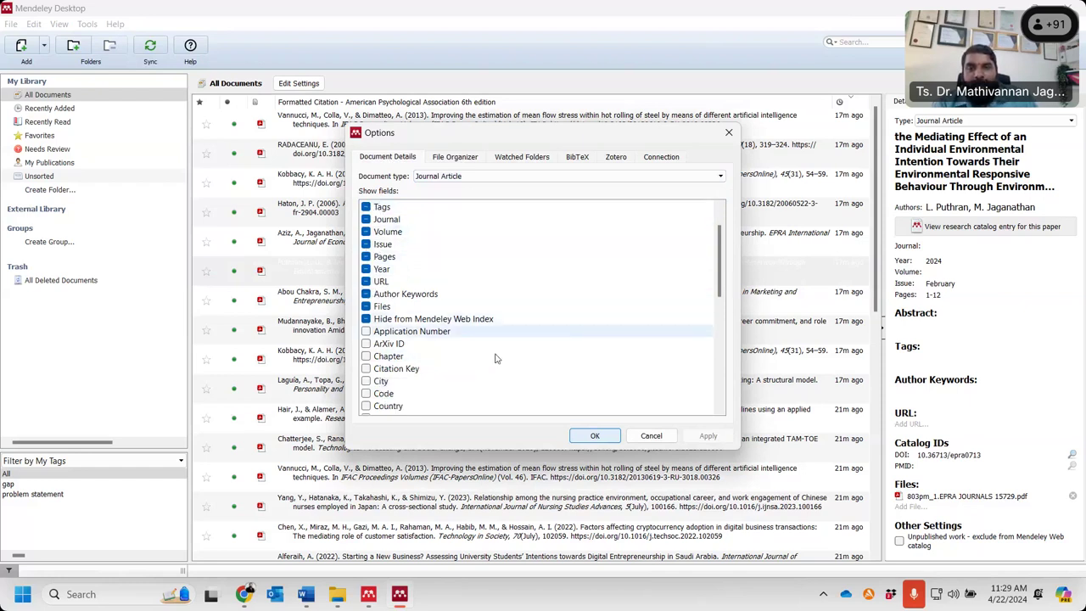
{"action": "scroll", "coordinate": [441, 386], "scroll_direction": "down", "scroll_amount": 3}
{"action": "left_click", "coordinate": [366, 383]}
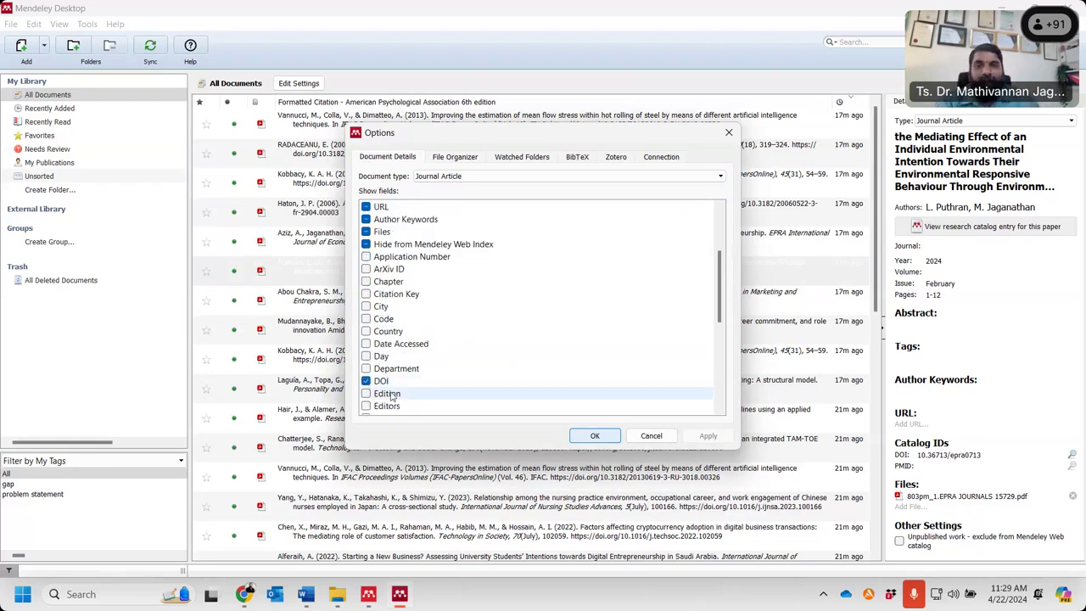
{"action": "scroll", "coordinate": [393, 396], "scroll_direction": "down", "scroll_amount": 2}
{"action": "left_click", "coordinate": [366, 356]}
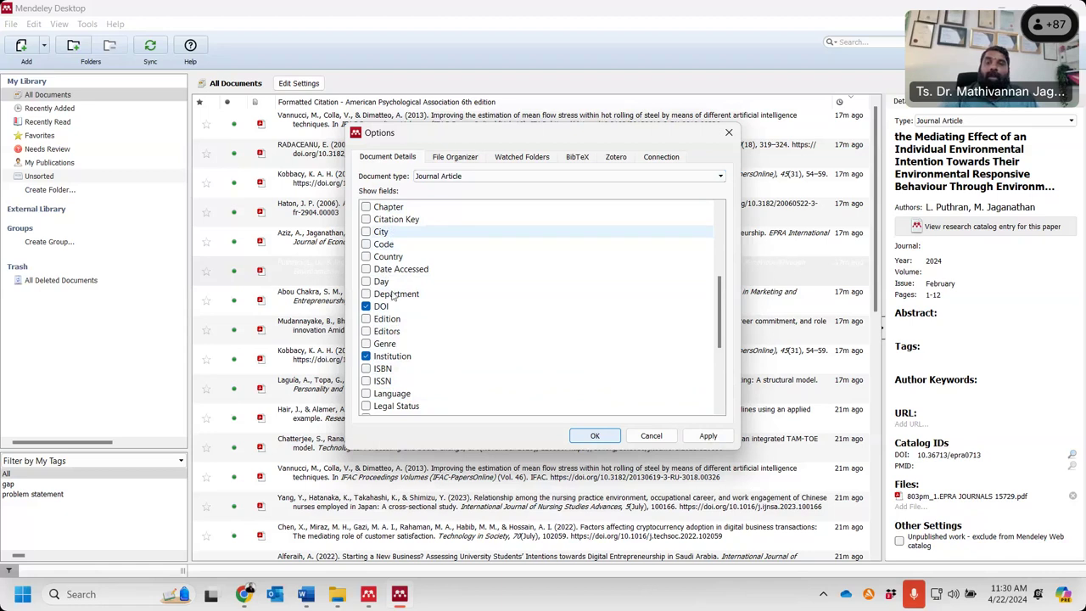
{"action": "left_click", "coordinate": [455, 156]}
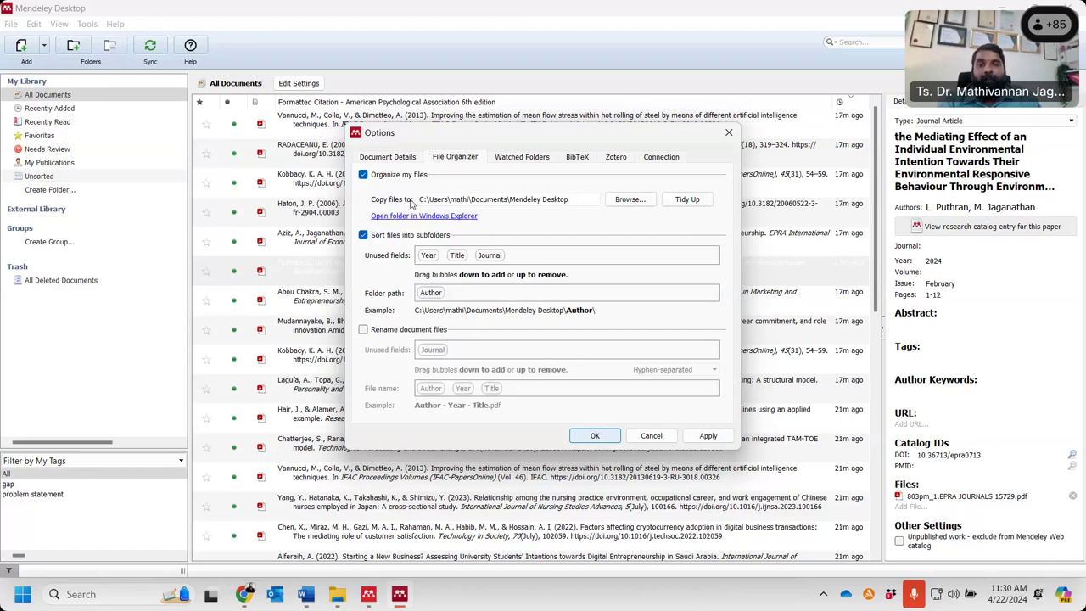
- Inspect the library's storage folder and its author-named subfolders in File Explorer
{"action": "left_click_drag", "start_coordinate": [419, 199], "coordinate": [576, 200]}
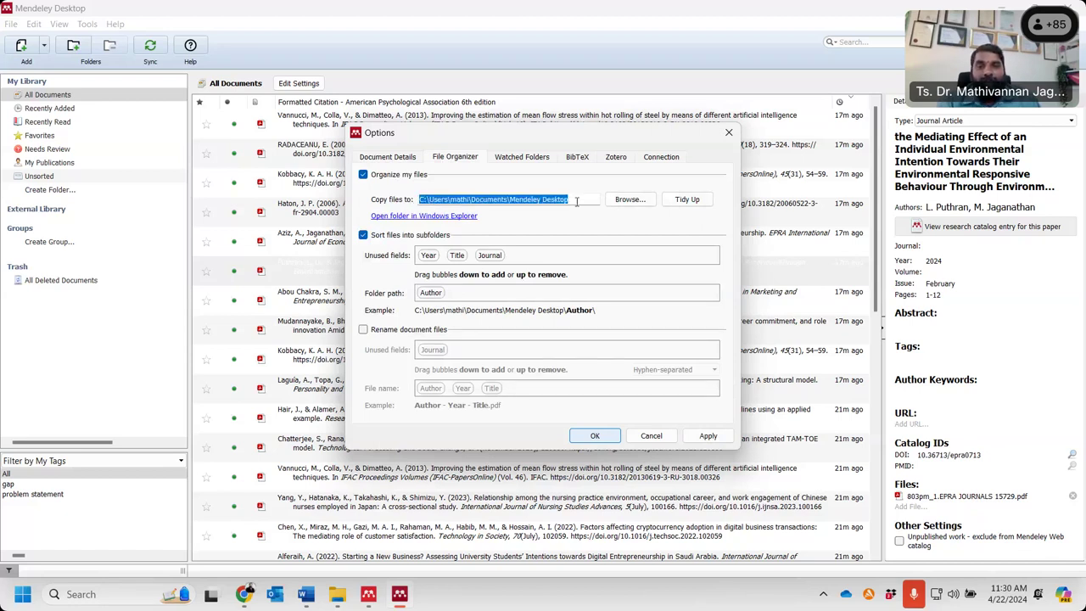
{"action": "left_click", "coordinate": [424, 217]}
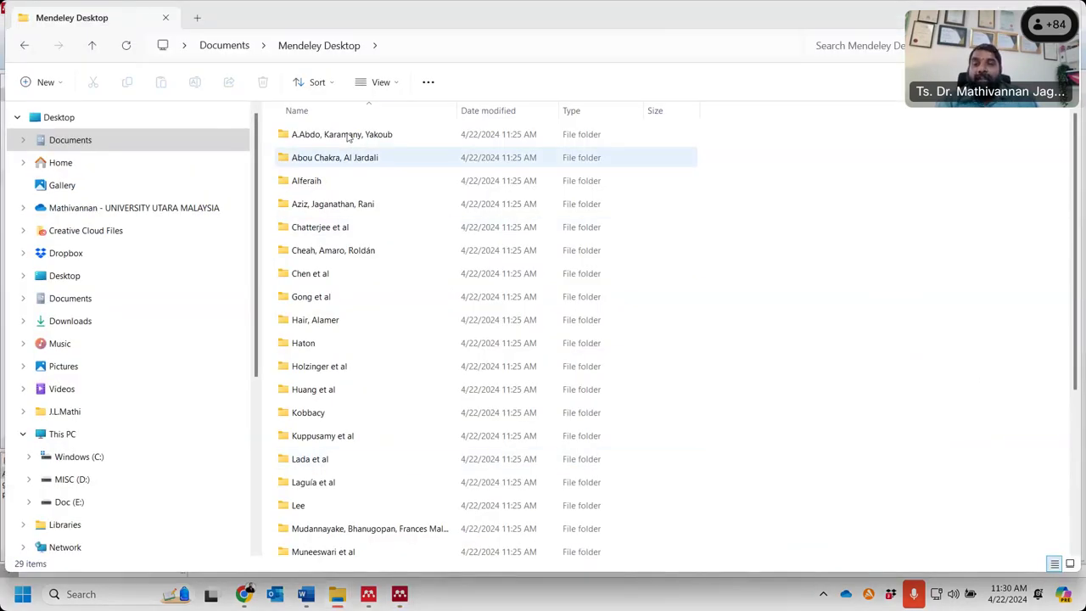
{"action": "left_click", "coordinate": [344, 137]}
{"action": "left_click", "coordinate": [324, 163]}
{"action": "left_click", "coordinate": [312, 183]}
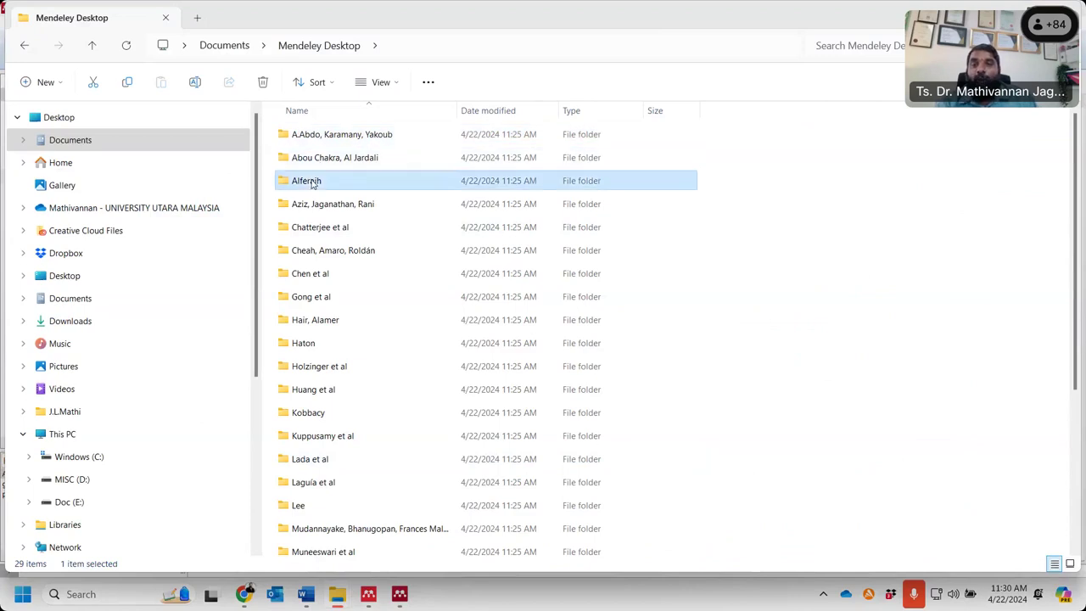
{"action": "left_click", "coordinate": [315, 207]}
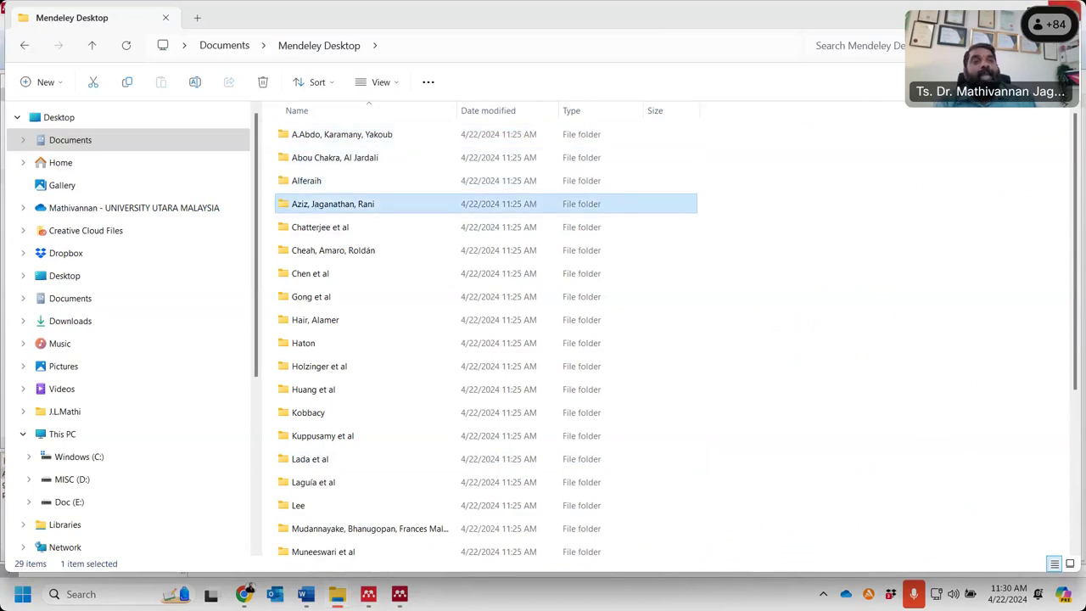
- Replace Author with Year in the File Organizer folder path and apply it
{"action": "left_click", "coordinate": [1066, 17]}
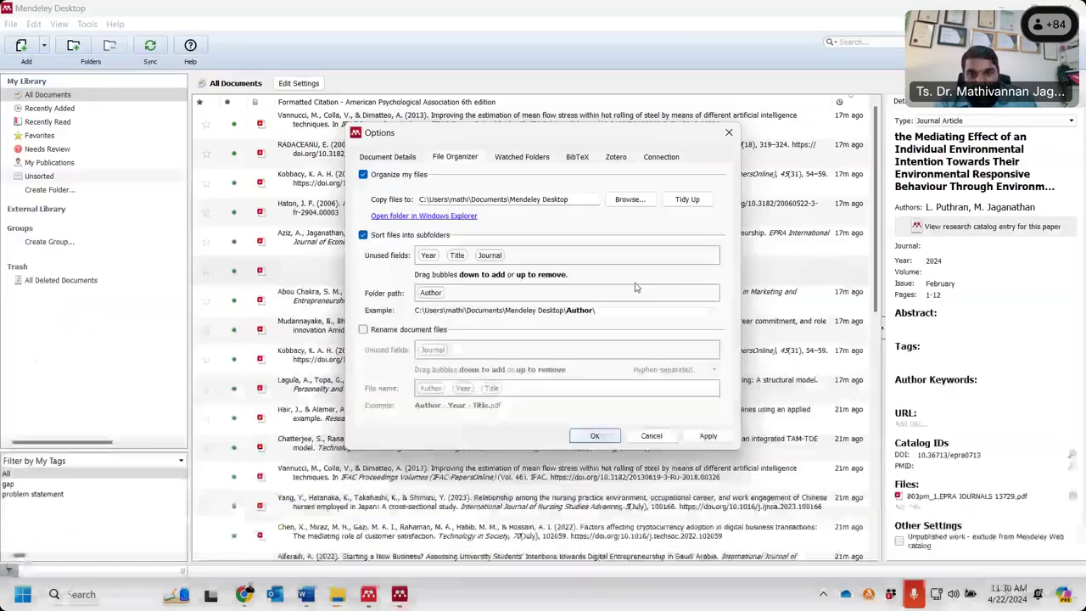
{"action": "left_click_drag", "start_coordinate": [437, 295], "coordinate": [428, 300]}
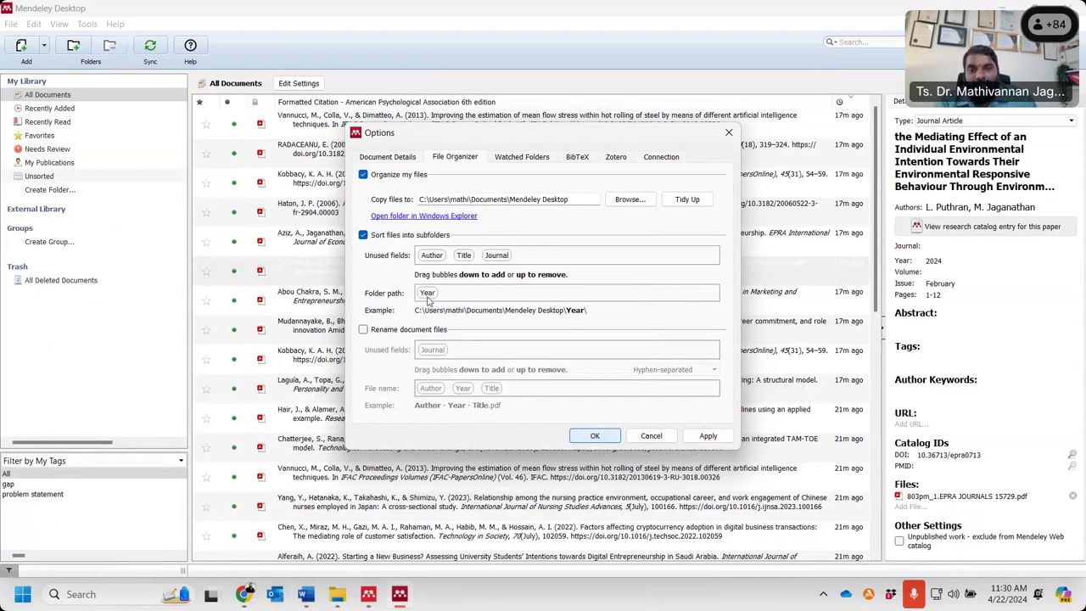
{"action": "left_click", "coordinate": [708, 435]}
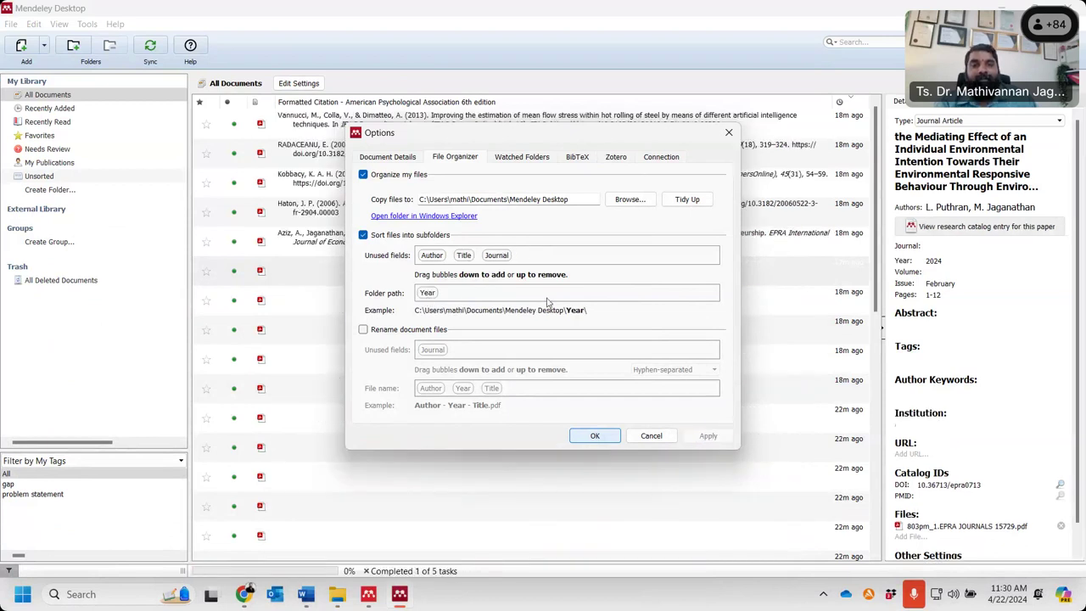
- Confirm the 2024 folder holds ten PDFs, then close Options with OK
{"action": "left_click", "coordinate": [398, 217]}
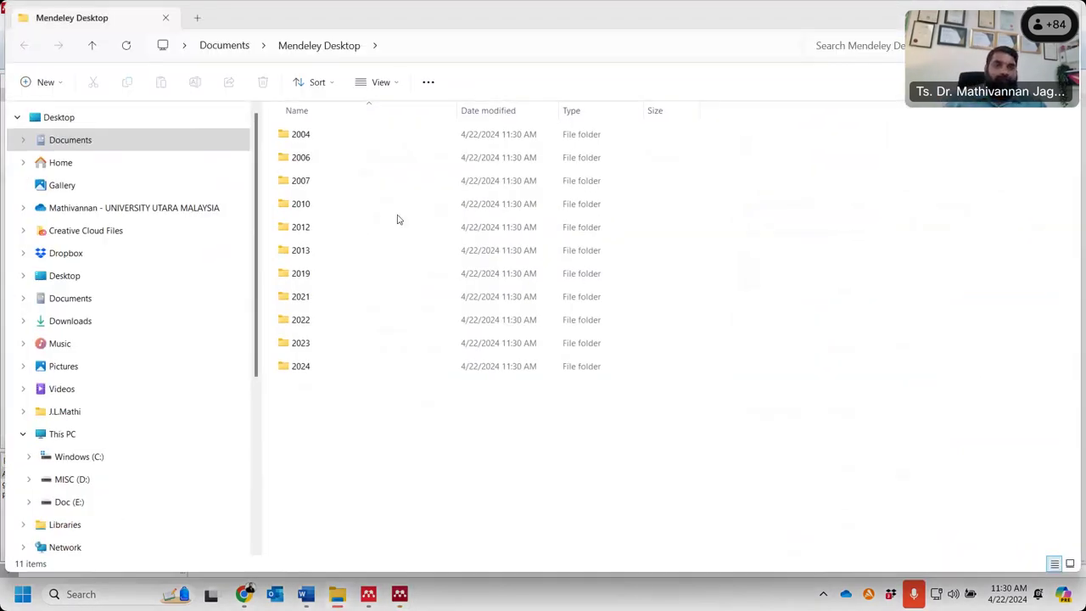
{"action": "left_click", "coordinate": [316, 370]}
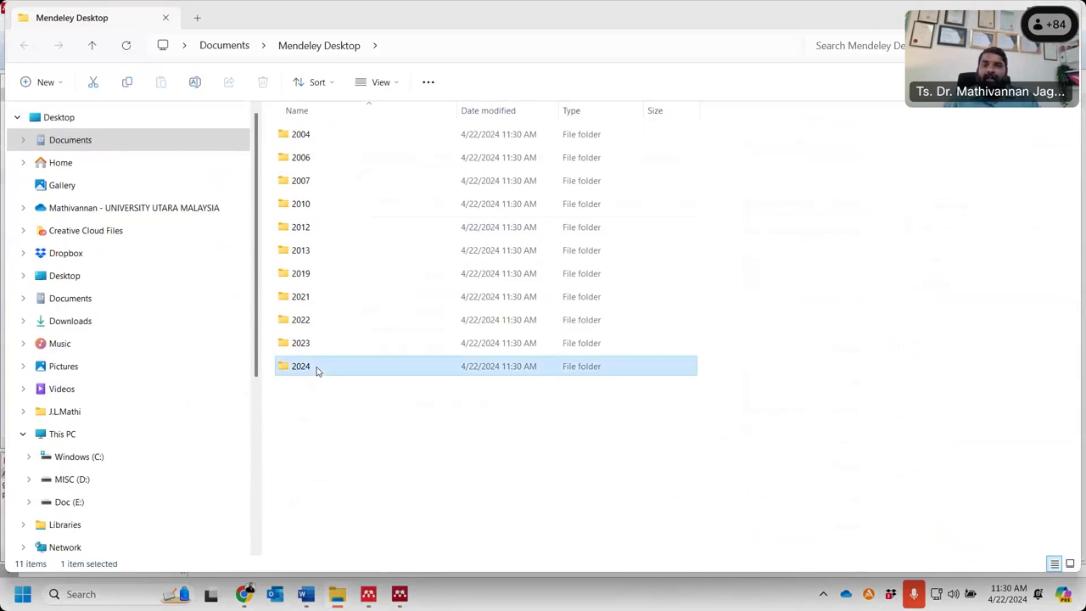
{"action": "double_click", "coordinate": [316, 370]}
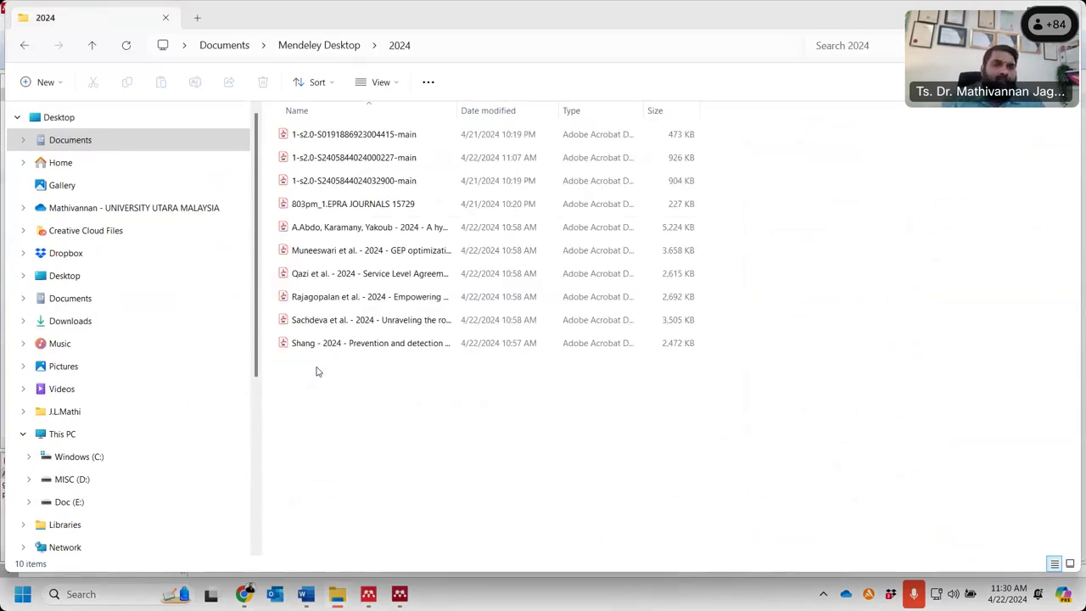
{"action": "left_click_drag", "start_coordinate": [361, 387], "coordinate": [502, 133]}
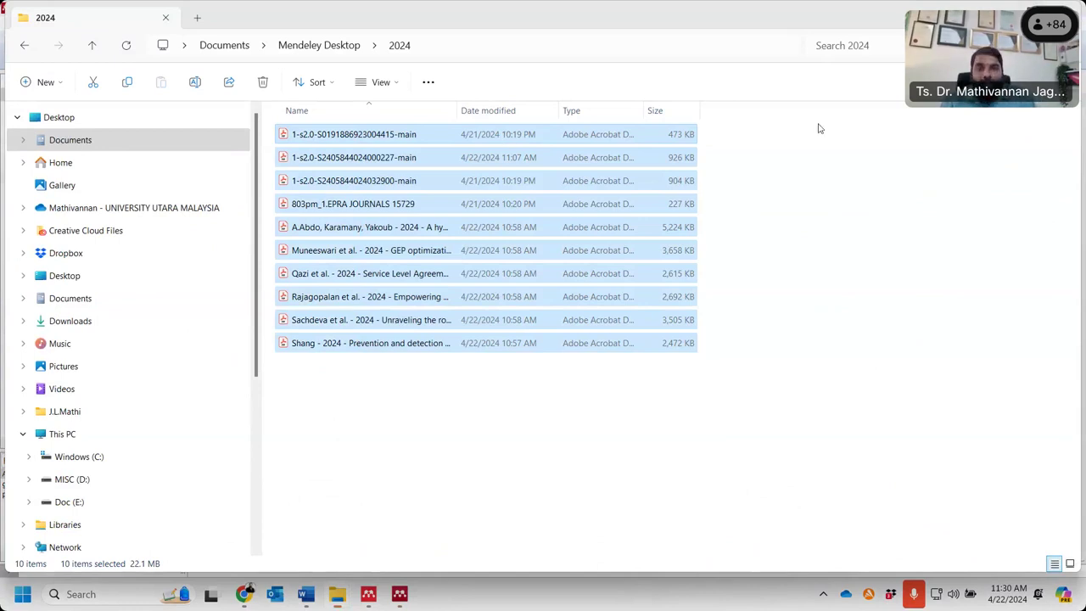
{"action": "key", "text": "alt+Tab"}
{"action": "left_click", "coordinate": [594, 435]}
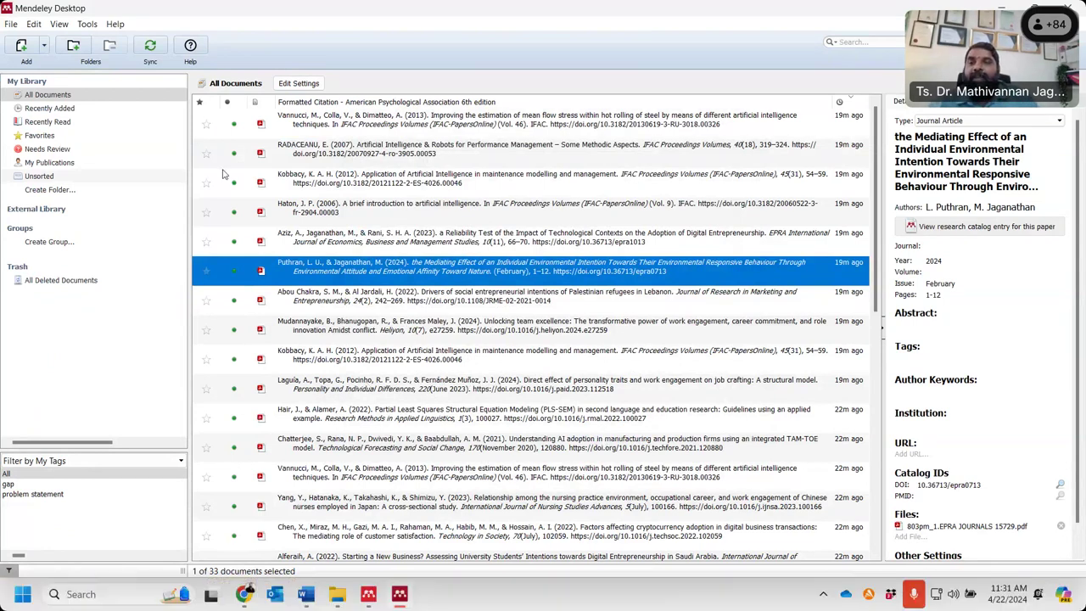
- Create the Digital Marketing and Work Engagemnet folders, then return to All Documents
{"action": "left_click", "coordinate": [49, 189]}
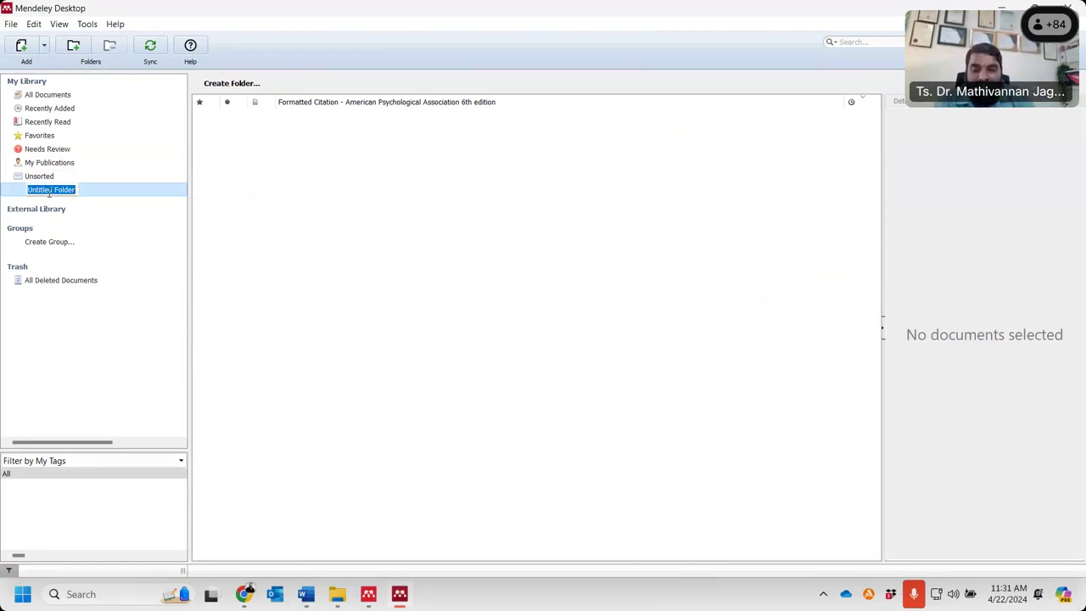
{"action": "type", "text": "Digit"}
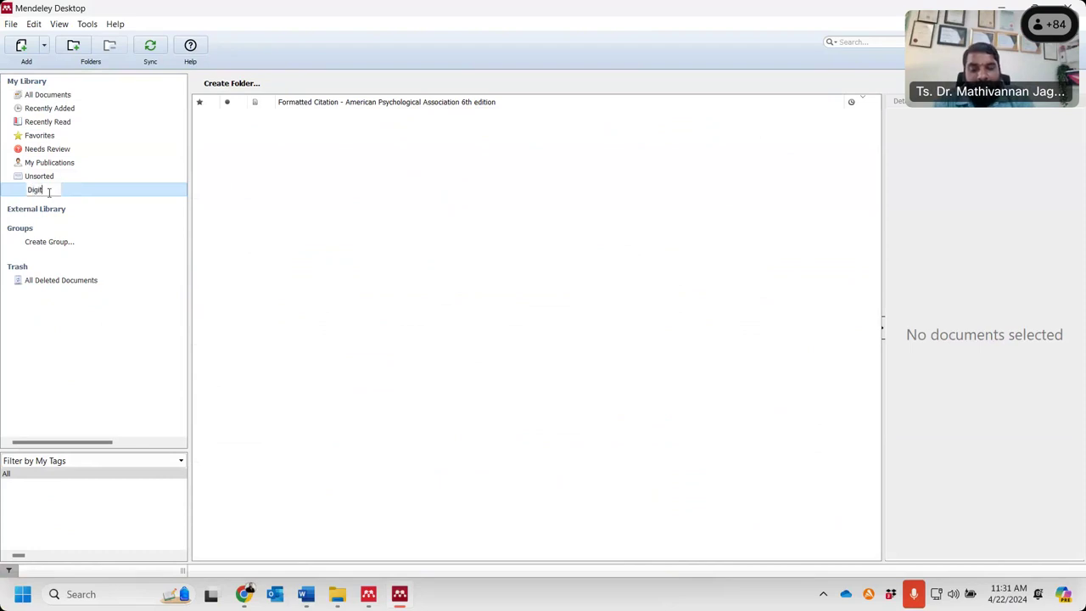
{"action": "type", "text": "al Marketing"}
{"action": "key", "text": "Return"}
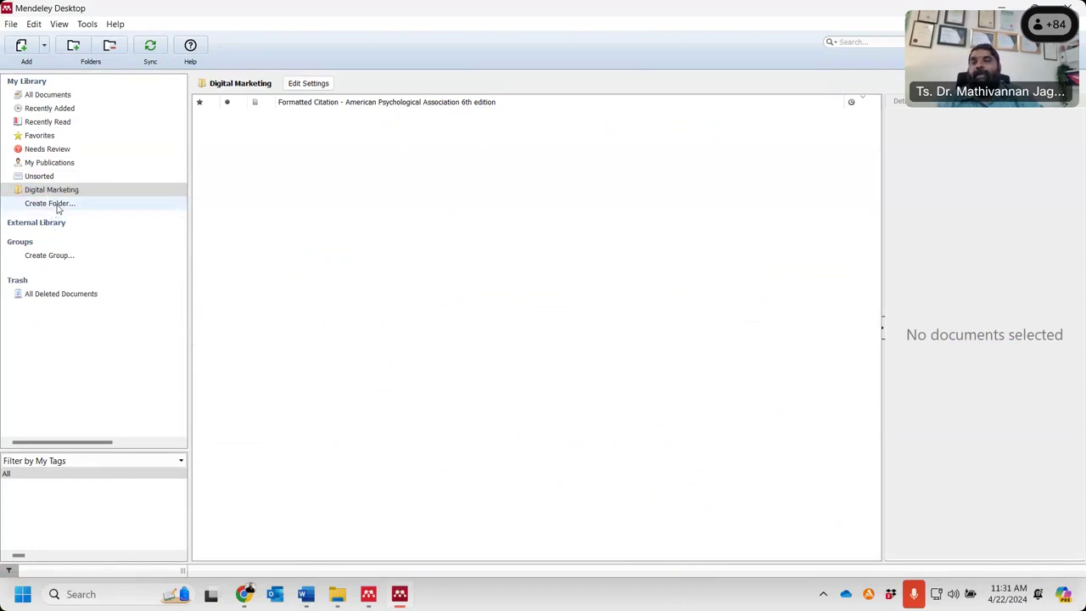
{"action": "left_click", "coordinate": [51, 203]}
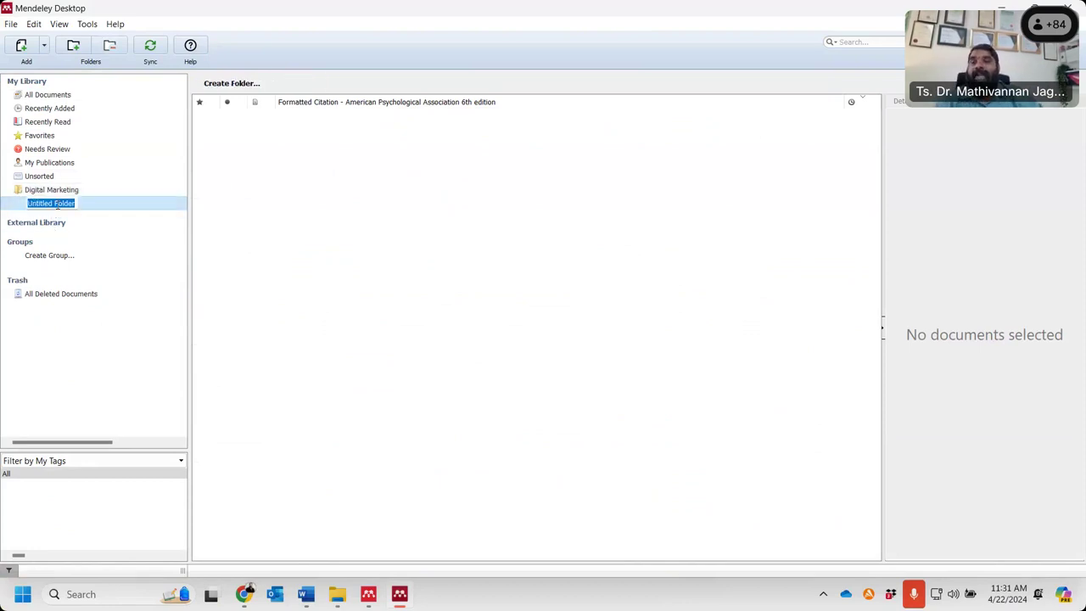
{"action": "type", "text": "Work Engagemne"}
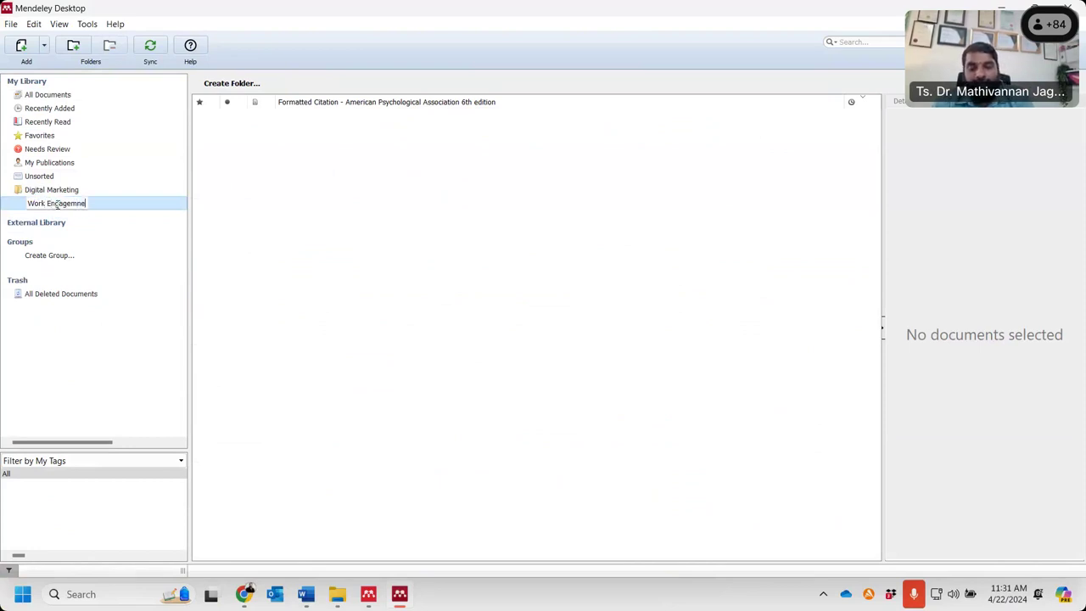
{"action": "type", "text": "t"}
{"action": "key", "text": "Return"}
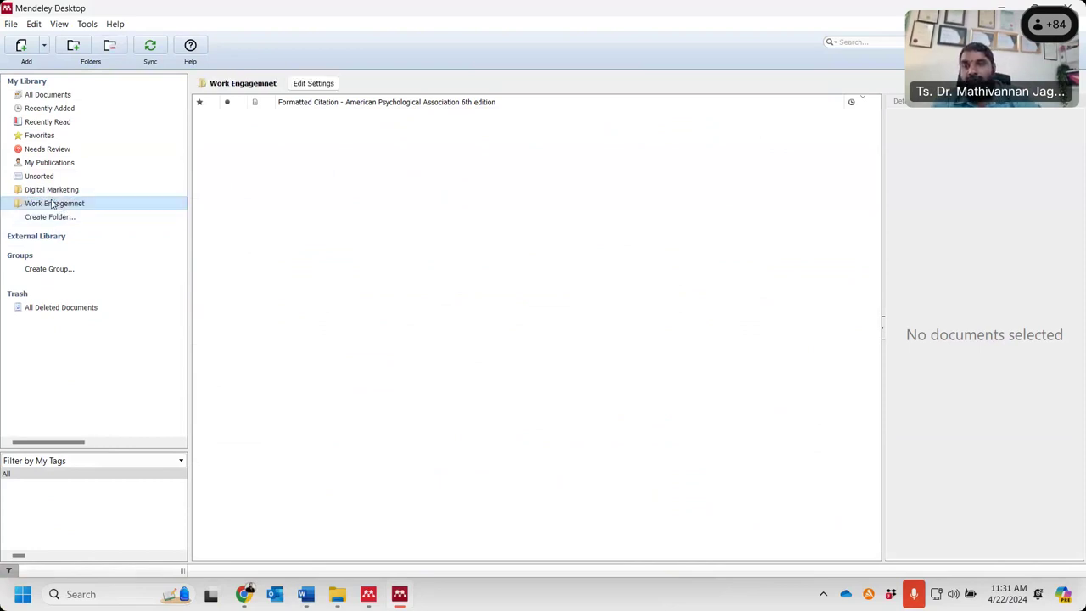
{"action": "left_click", "coordinate": [41, 189]}
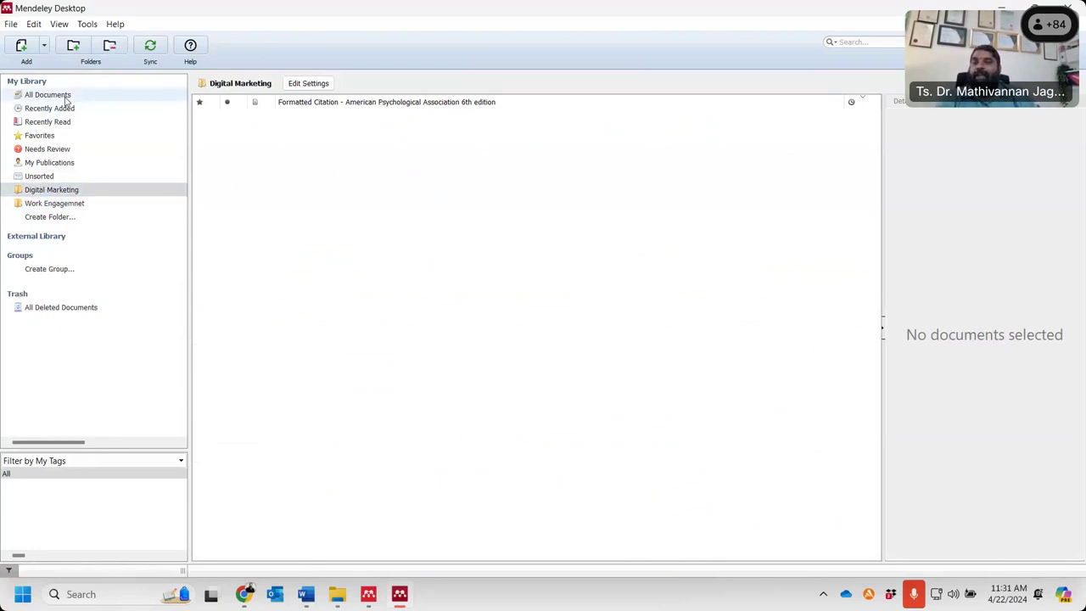
{"action": "left_click", "coordinate": [66, 98]}
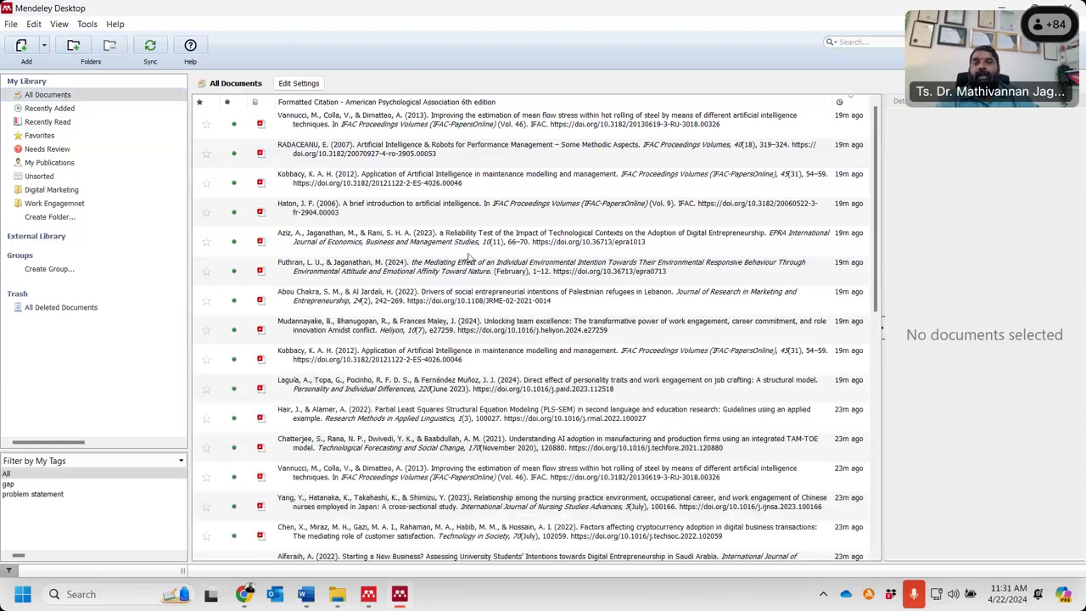
- Move the reliability-test, environmental intention and refugees' entrepreneurial intentions papers into Digital Marketing
{"action": "left_click", "coordinate": [468, 235]}
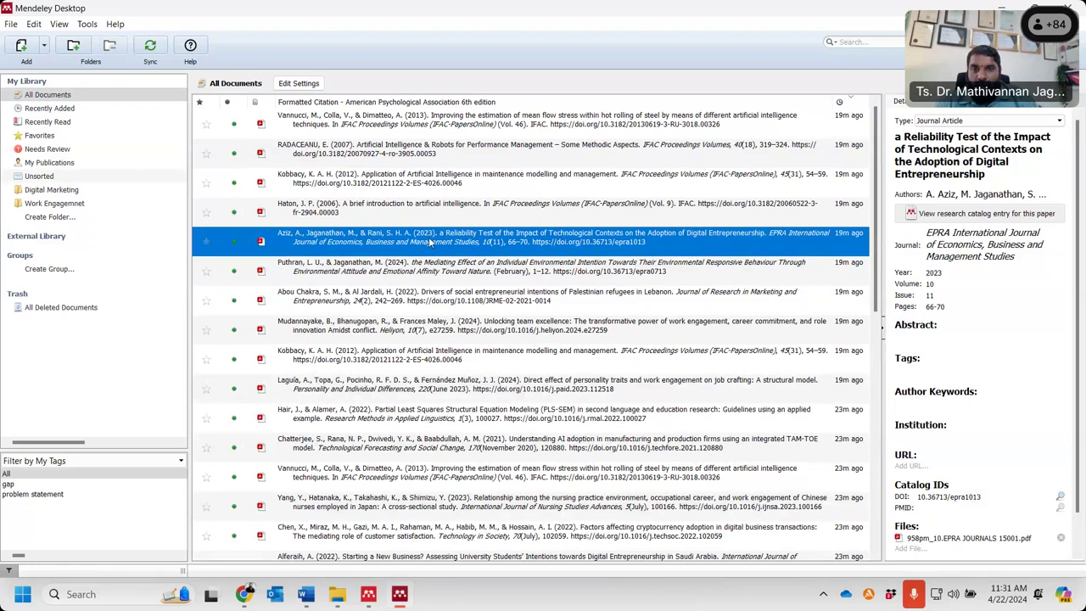
{"action": "left_click", "coordinate": [424, 278], "text": "ctrl"}
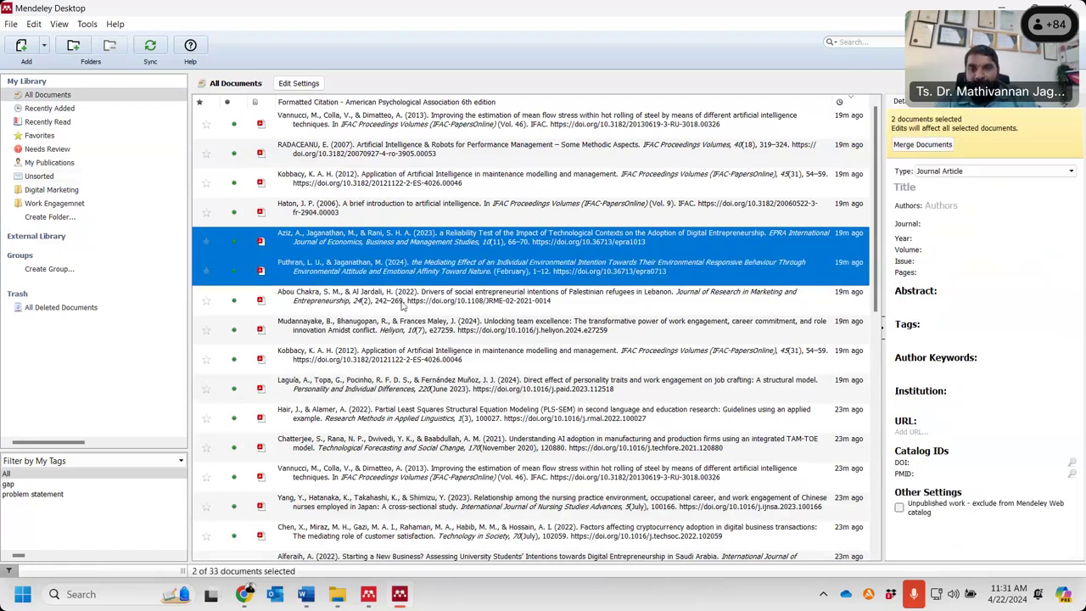
{"action": "left_click", "coordinate": [536, 309], "text": "ctrl"}
{"action": "left_click_drag", "start_coordinate": [537, 304], "coordinate": [71, 212]}
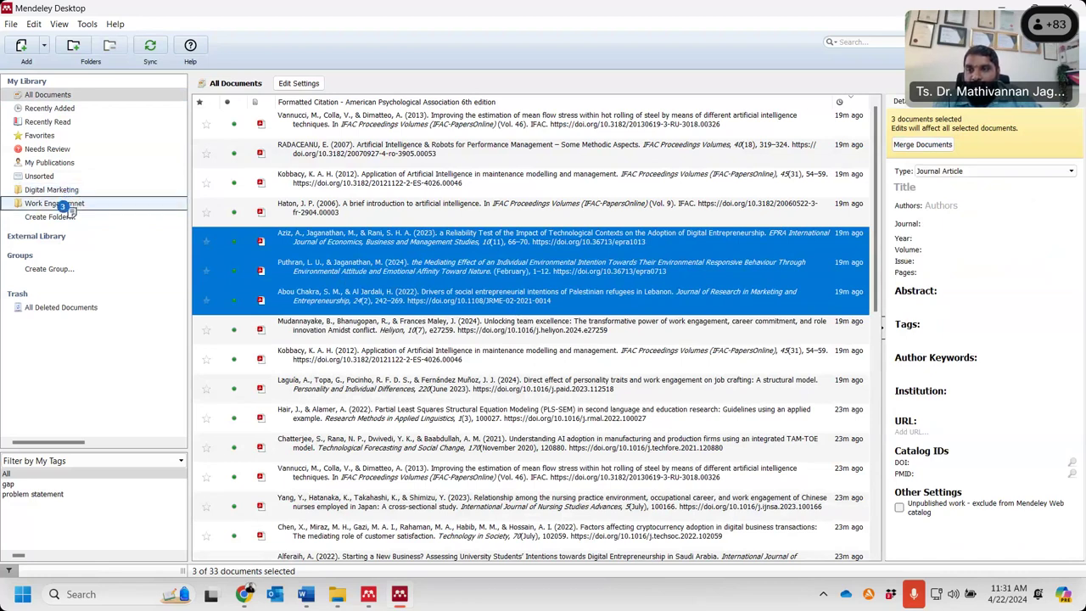
{"action": "left_click_drag", "start_coordinate": [72, 212], "coordinate": [56, 193]}
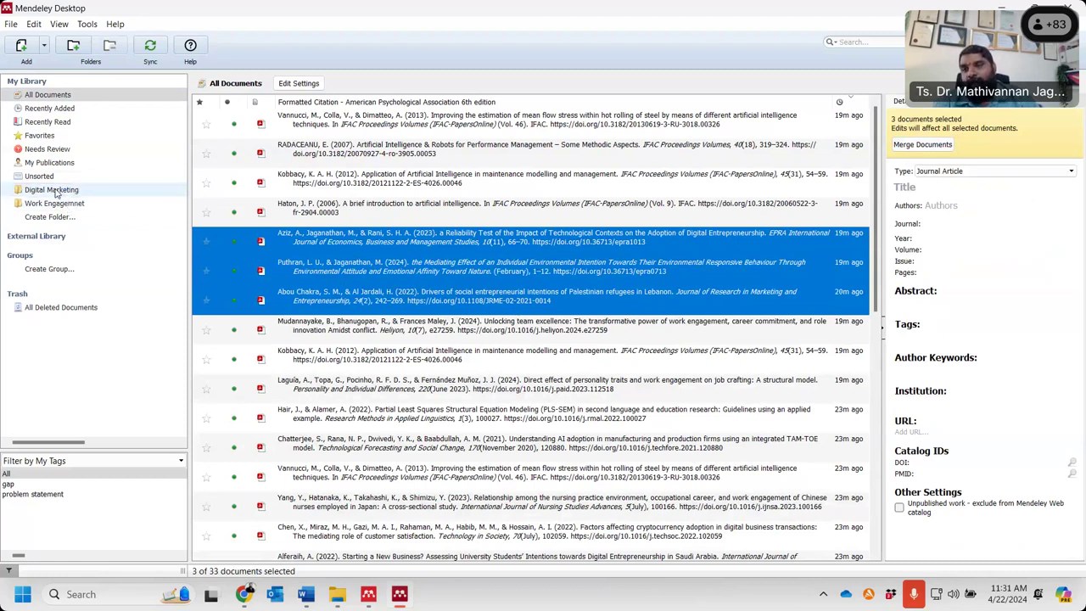
{"action": "left_click", "coordinate": [58, 193]}
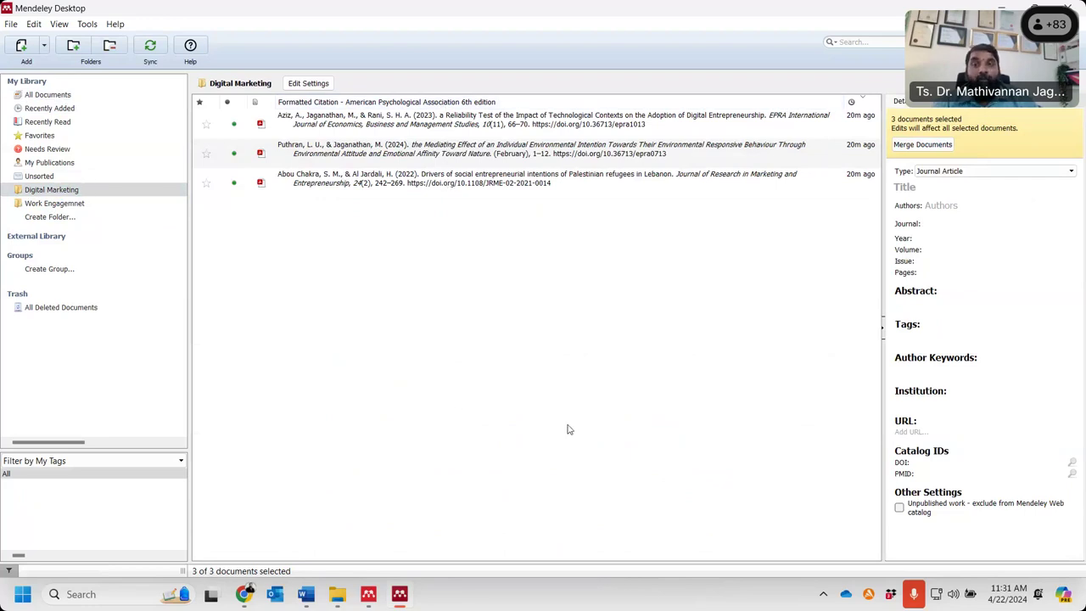
{"action": "left_click", "coordinate": [91, 194]}
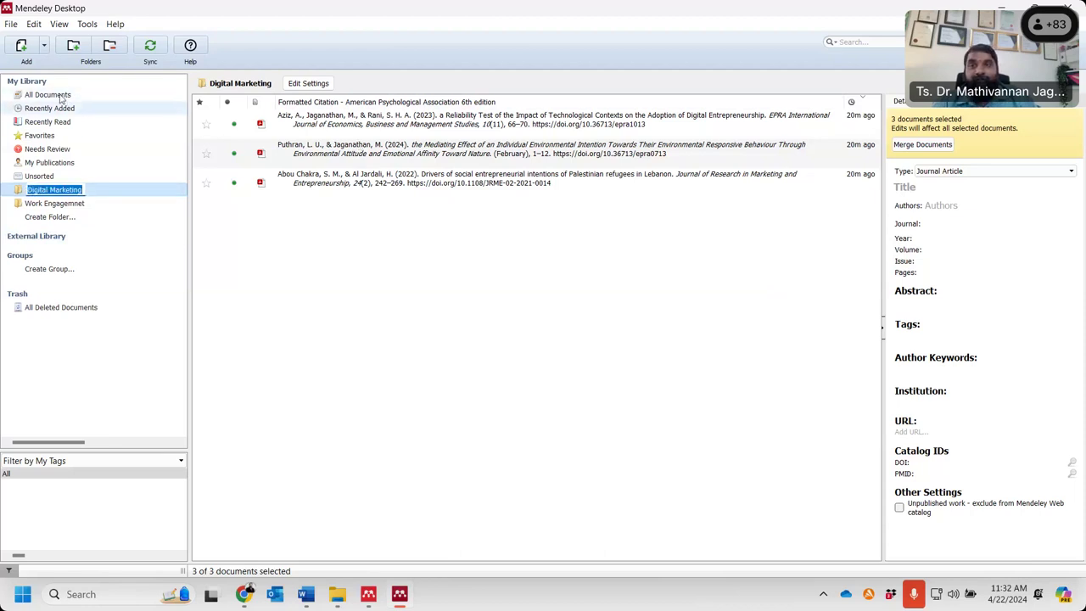
{"action": "left_click", "coordinate": [61, 96]}
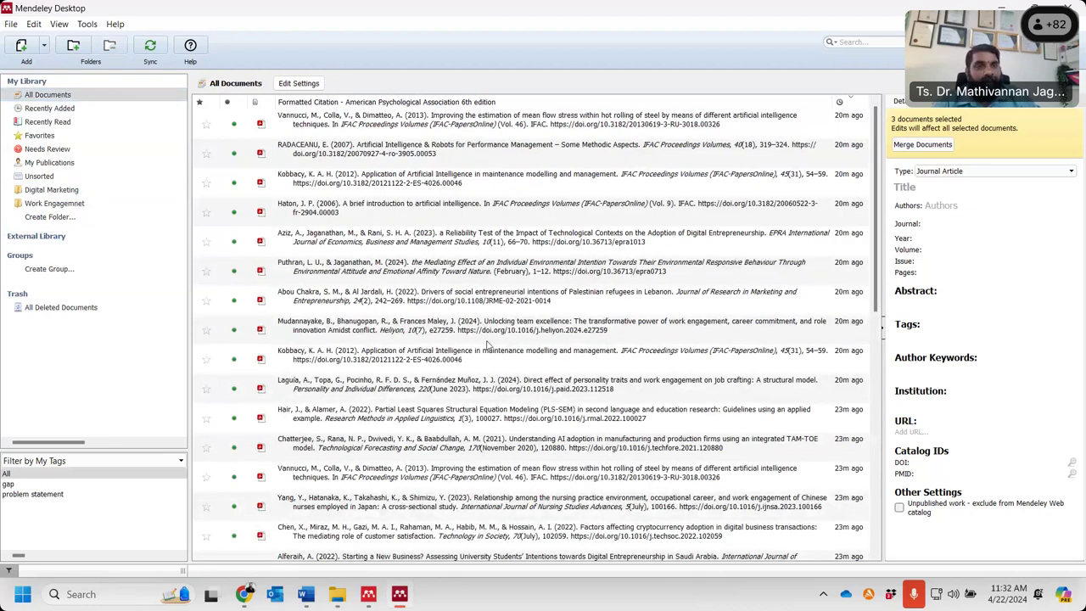
- Check Digital Marketing's contents and confirm Work Engagemnet is still empty
{"action": "left_click", "coordinate": [471, 284]}
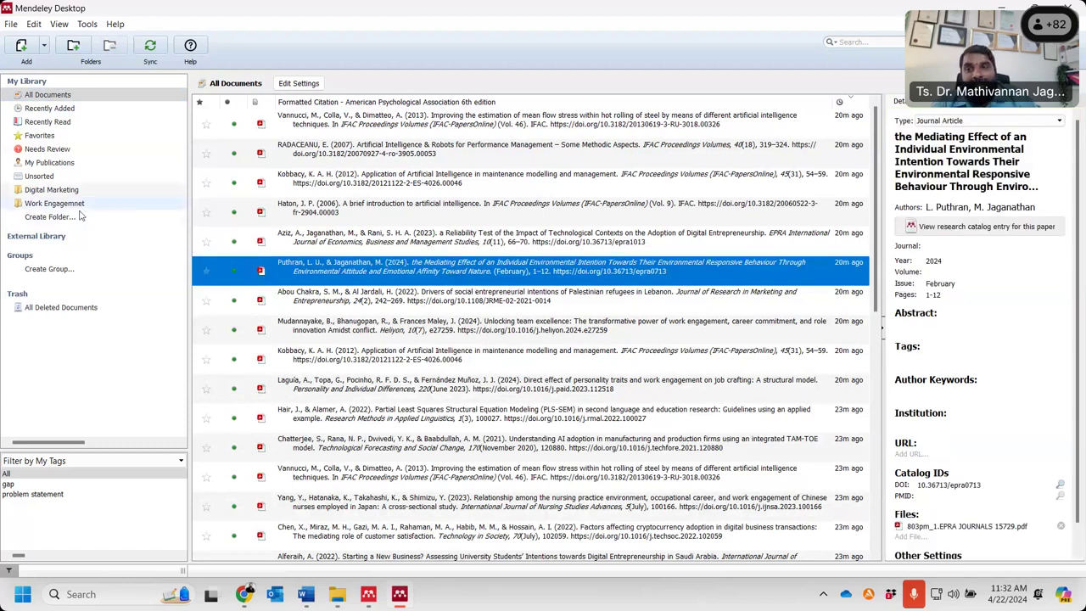
{"action": "left_click", "coordinate": [59, 190]}
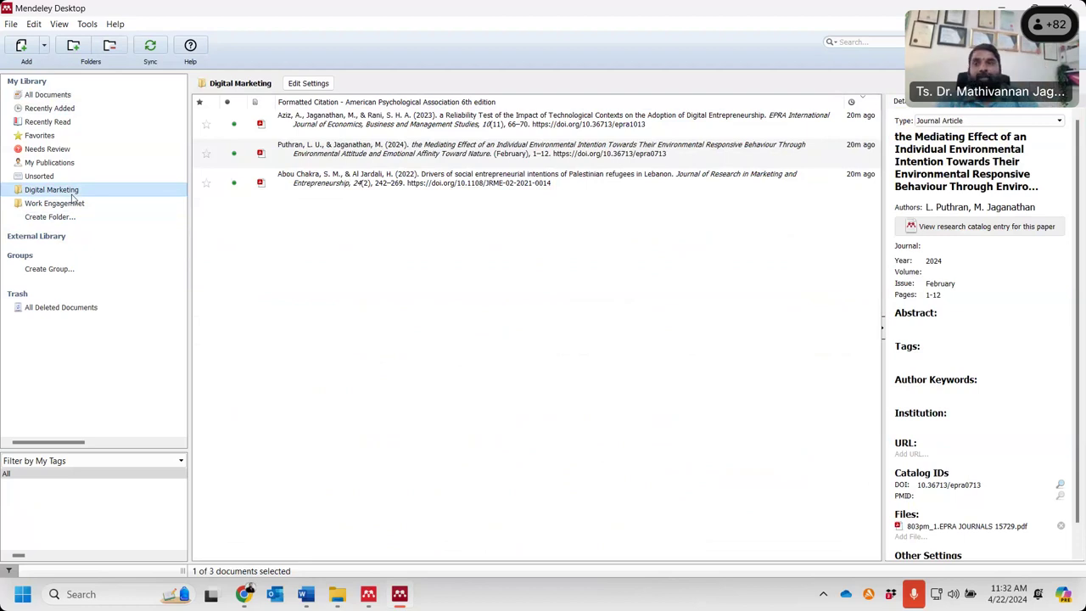
{"action": "left_click", "coordinate": [70, 204]}
{"action": "left_click", "coordinate": [49, 95]}
- File the cryptocurrency, refugees, AI maintenance, AI manufacturing and steel rolling papers into Work Engagemnet
{"action": "left_click", "coordinate": [492, 531]}
{"action": "left_click", "coordinate": [490, 297], "text": "ctrl"}
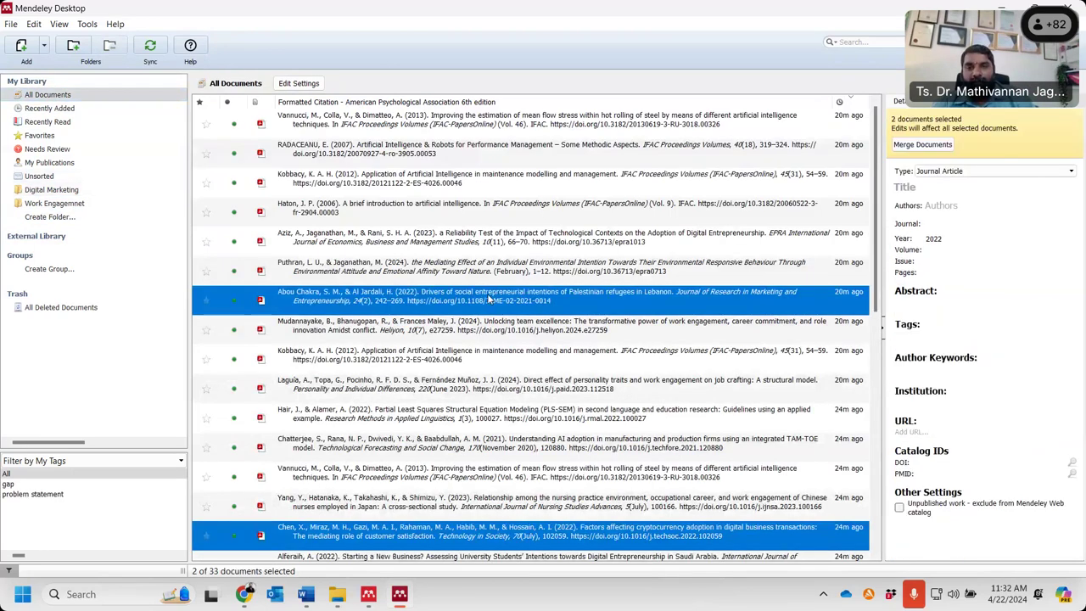
{"action": "left_click", "coordinate": [485, 354], "text": "ctrl"}
{"action": "left_click", "coordinate": [491, 443], "text": "ctrl"}
{"action": "left_click", "coordinate": [494, 473], "text": "ctrl"}
{"action": "left_click_drag", "start_coordinate": [493, 449], "coordinate": [66, 205]}
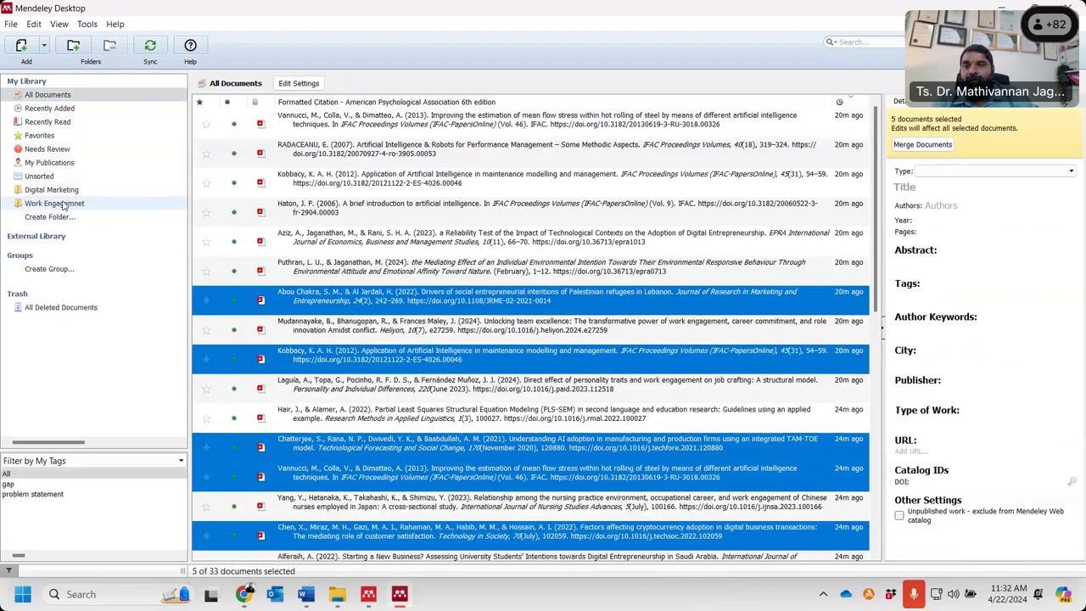
{"action": "left_click_drag", "start_coordinate": [308, 303], "coordinate": [93, 207]}
{"action": "left_click", "coordinate": [94, 207]}
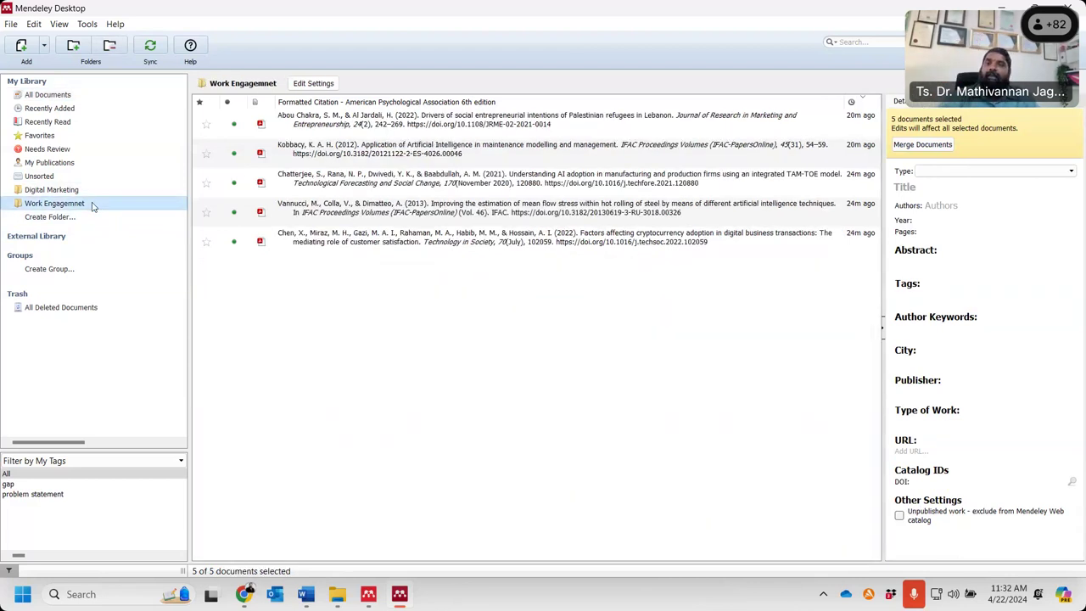
- Rename the Work Engagemnet folder to Work Engagement by adding the missing 't'
{"action": "right_click", "coordinate": [93, 207]}
{"action": "left_click", "coordinate": [143, 210]}
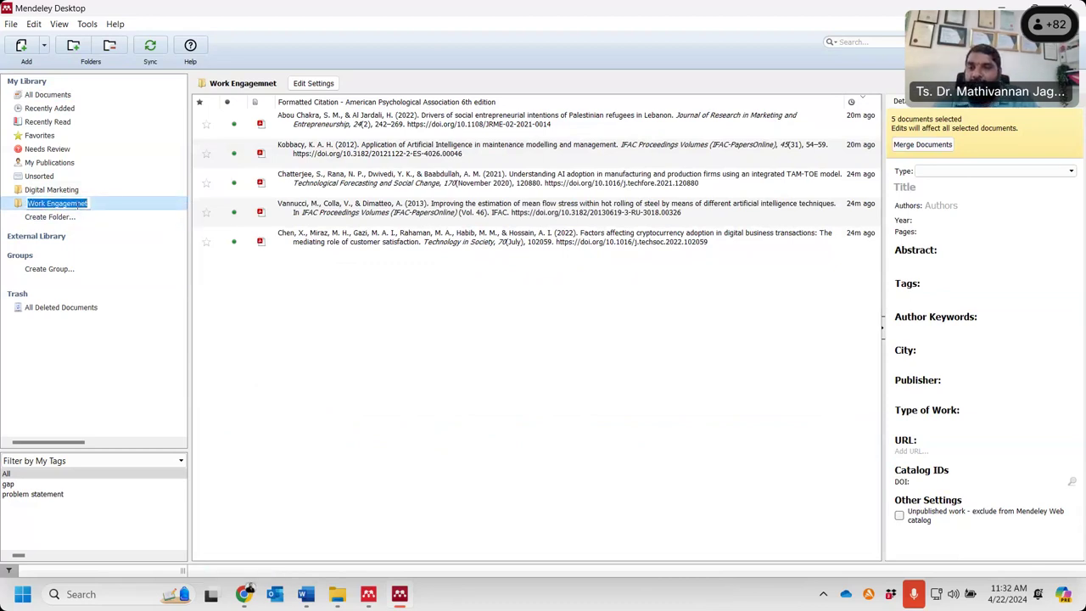
{"action": "left_click", "coordinate": [78, 204]}
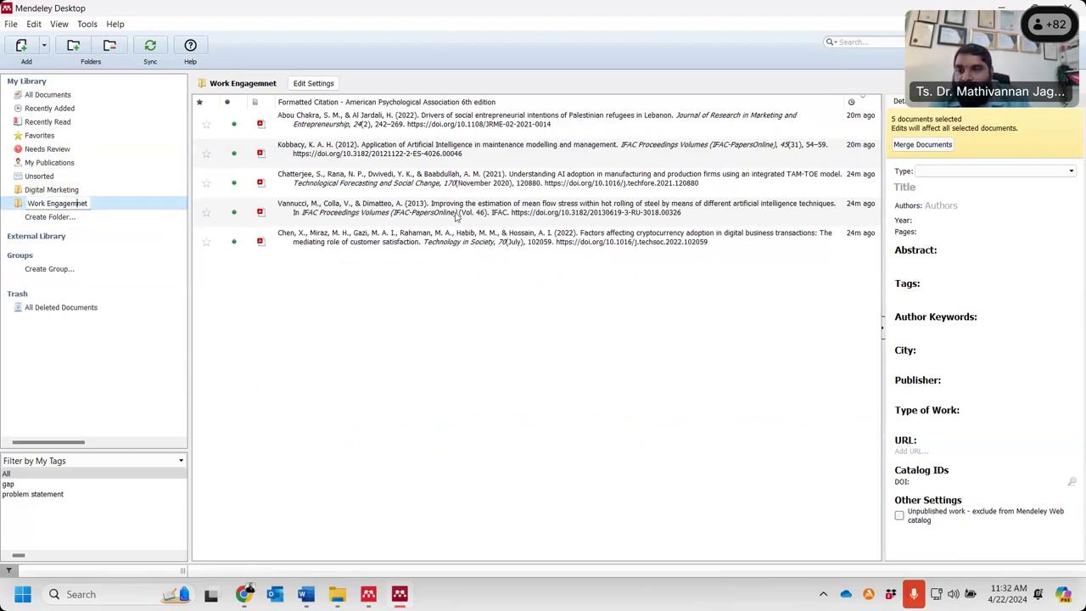
{"action": "type", "text": "t"}
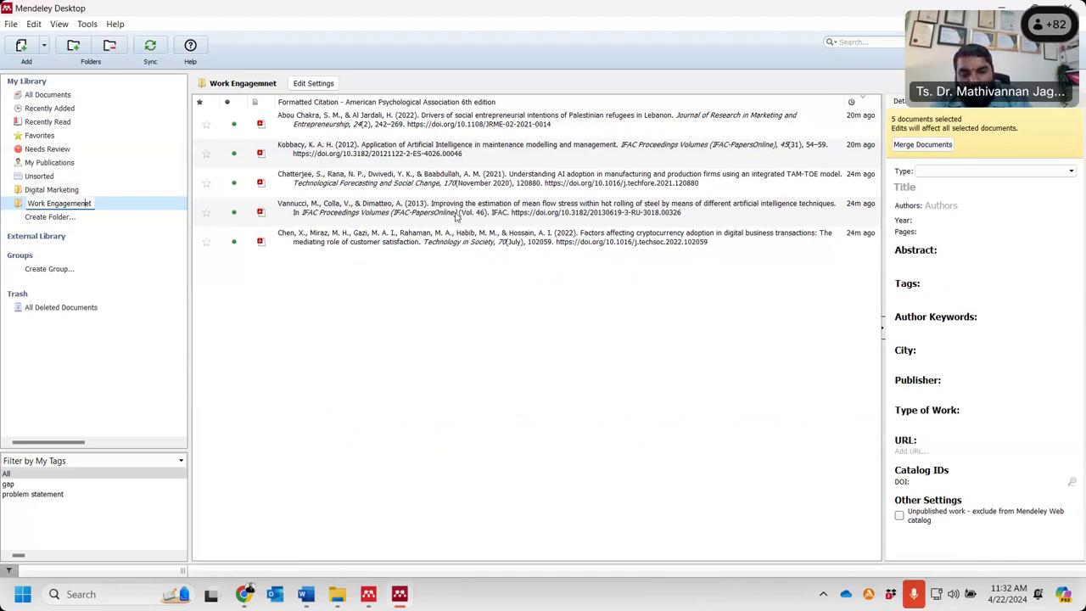
{"action": "key", "text": "Return"}
{"action": "left_click", "coordinate": [565, 343]}
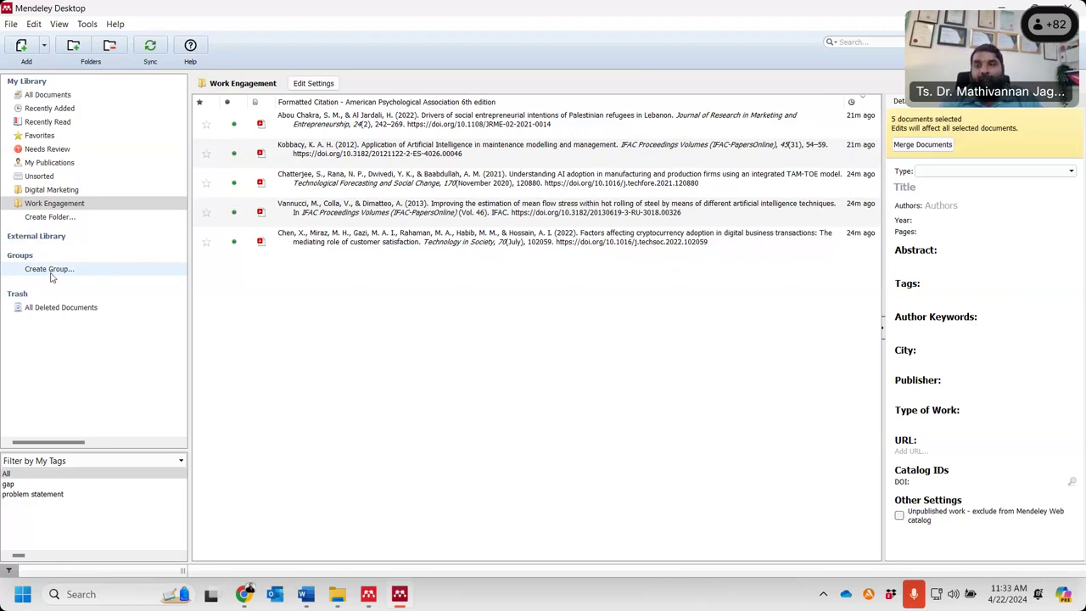
- Create a new private group named FRGS Research
{"action": "left_click", "coordinate": [49, 269]}
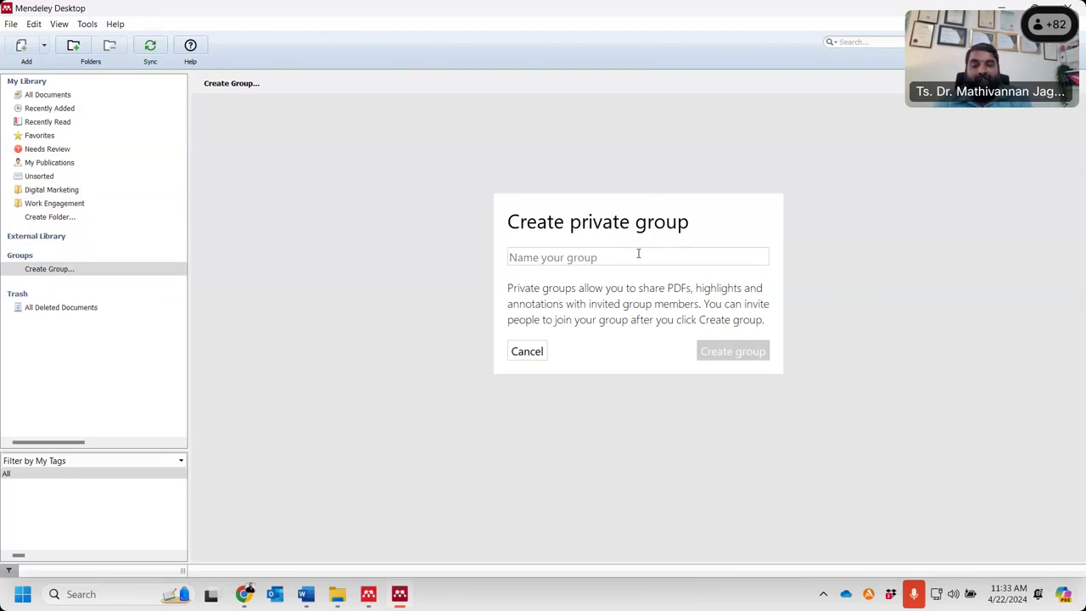
{"action": "type", "text": "FR"}
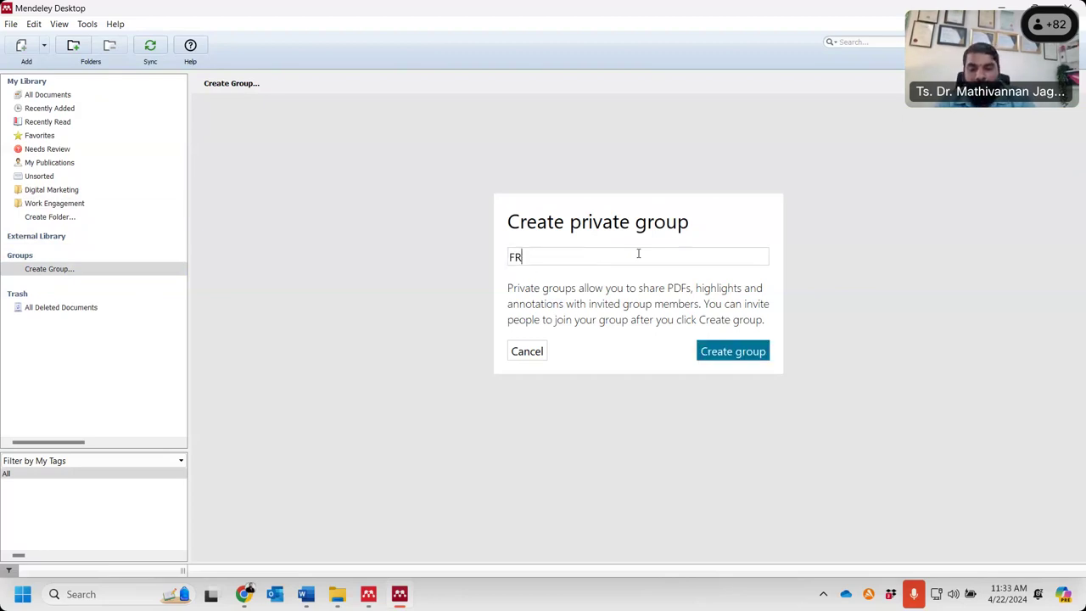
{"action": "type", "text": "GS Research"}
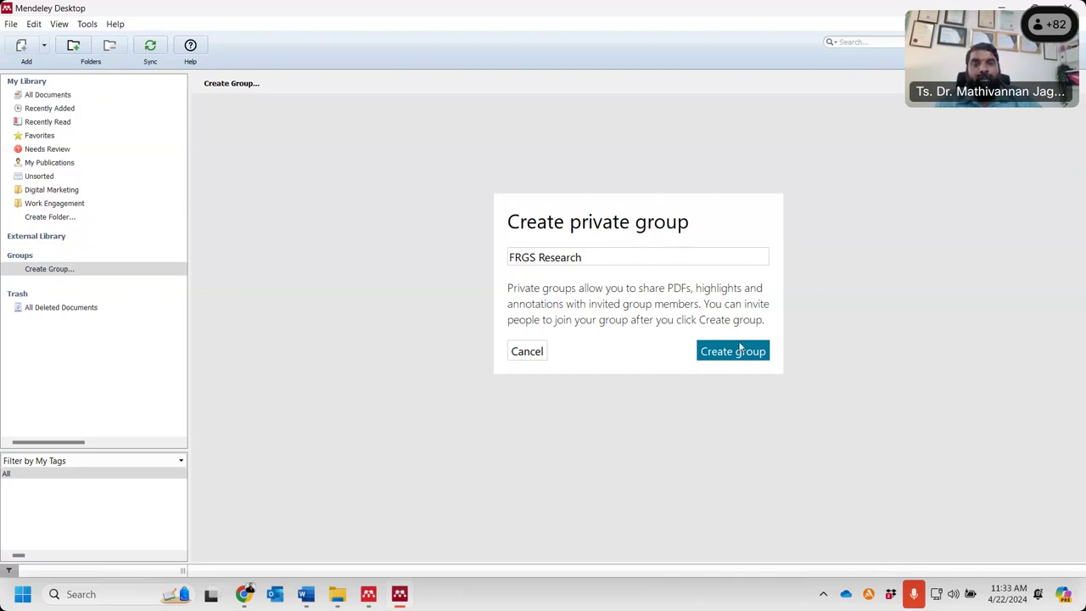
{"action": "left_click", "coordinate": [741, 354]}
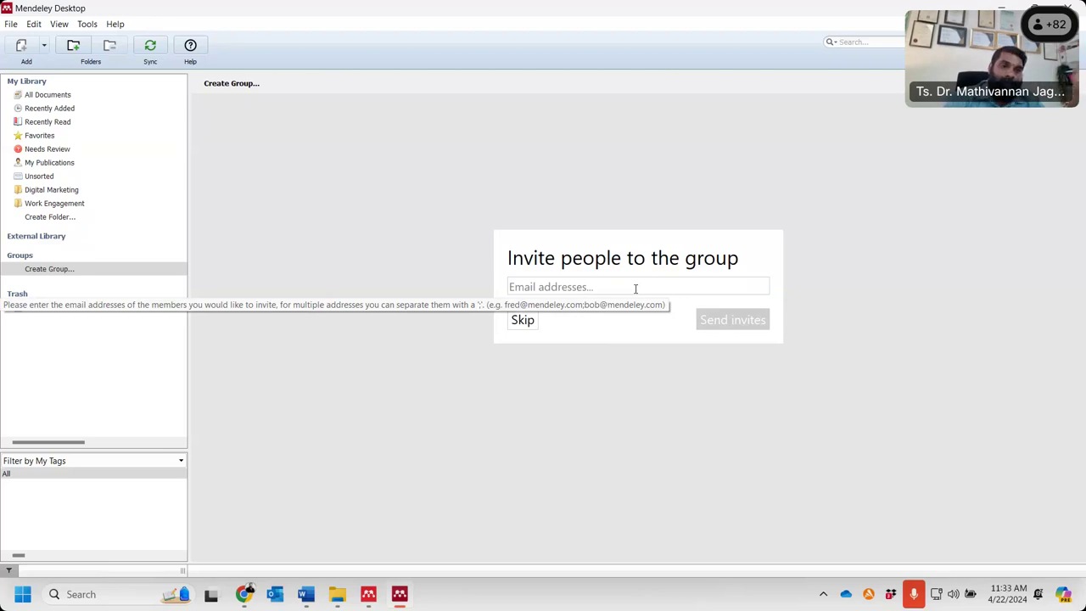
- Invite a colleague to the group by entering their e-mail address and sending
{"action": "left_click", "coordinate": [634, 289]}
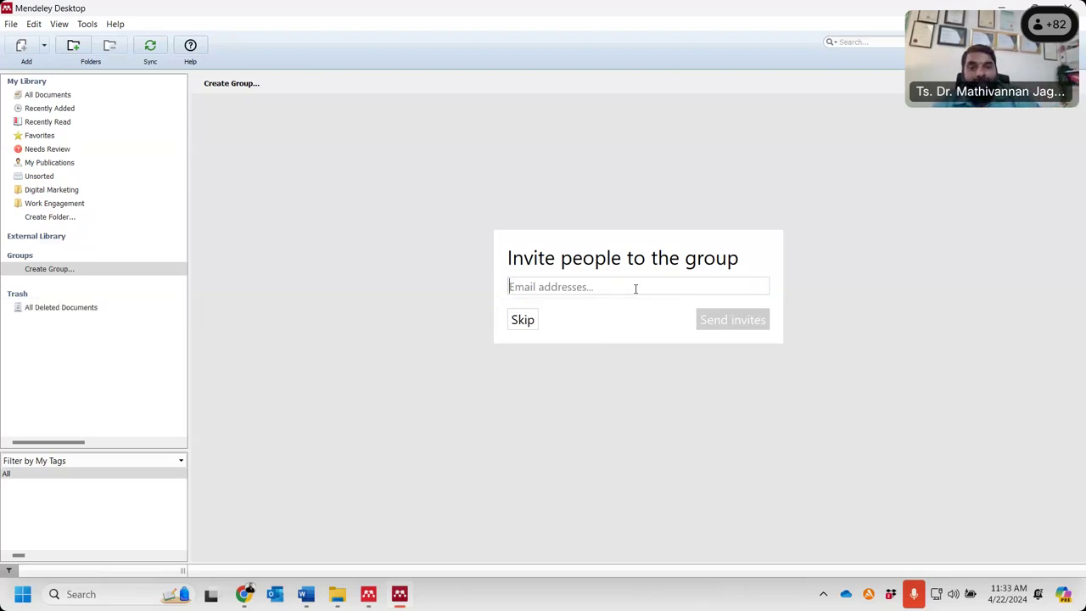
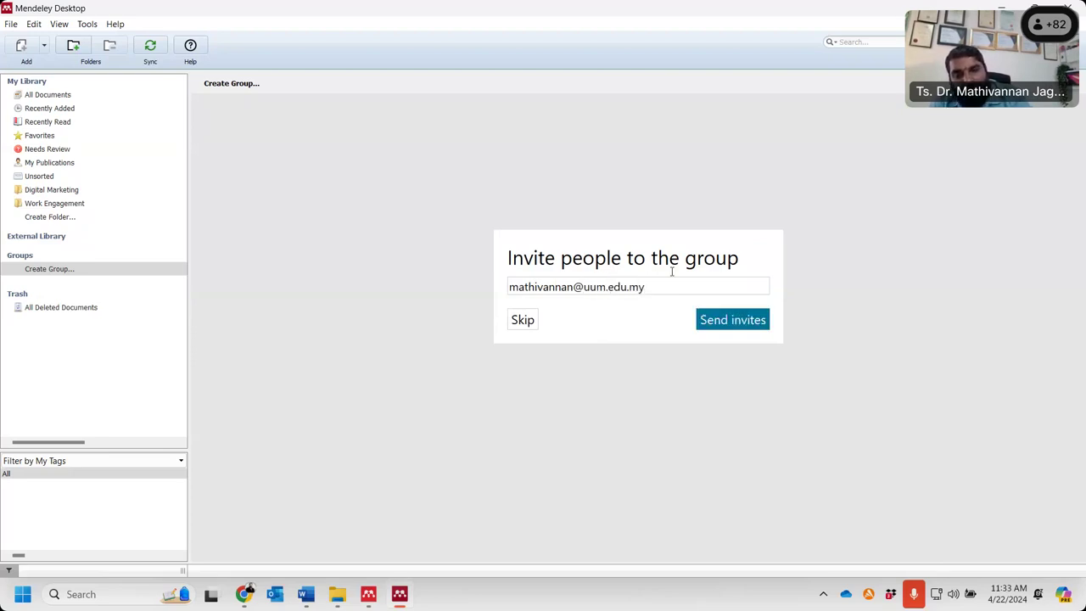
{"action": "left_click", "coordinate": [739, 326]}
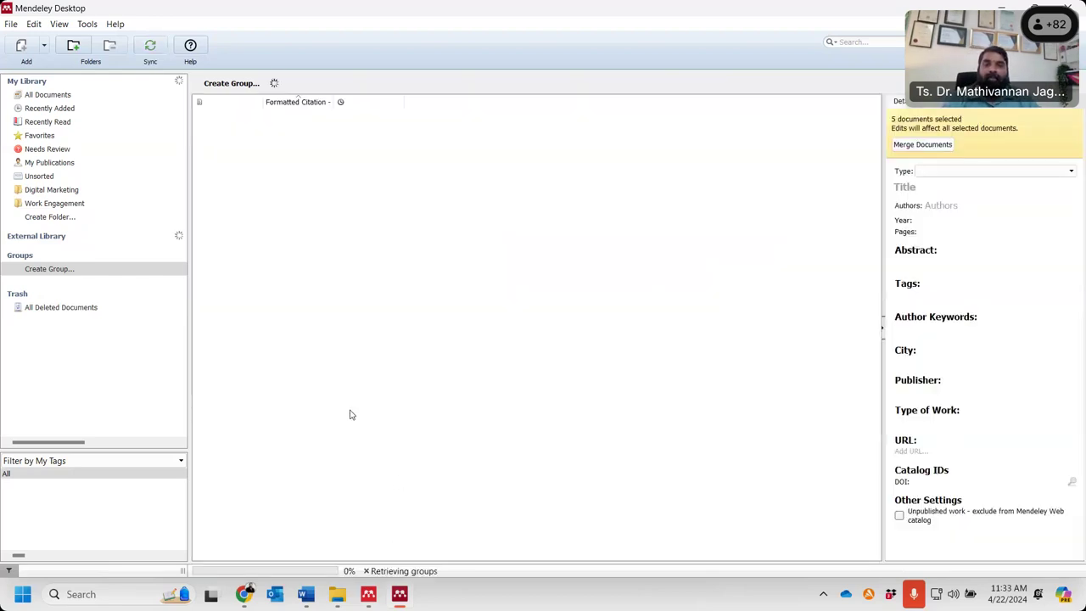
- Log in to the university webmail and accept the FRGS Research group invitation
{"action": "left_click", "coordinate": [244, 597]}
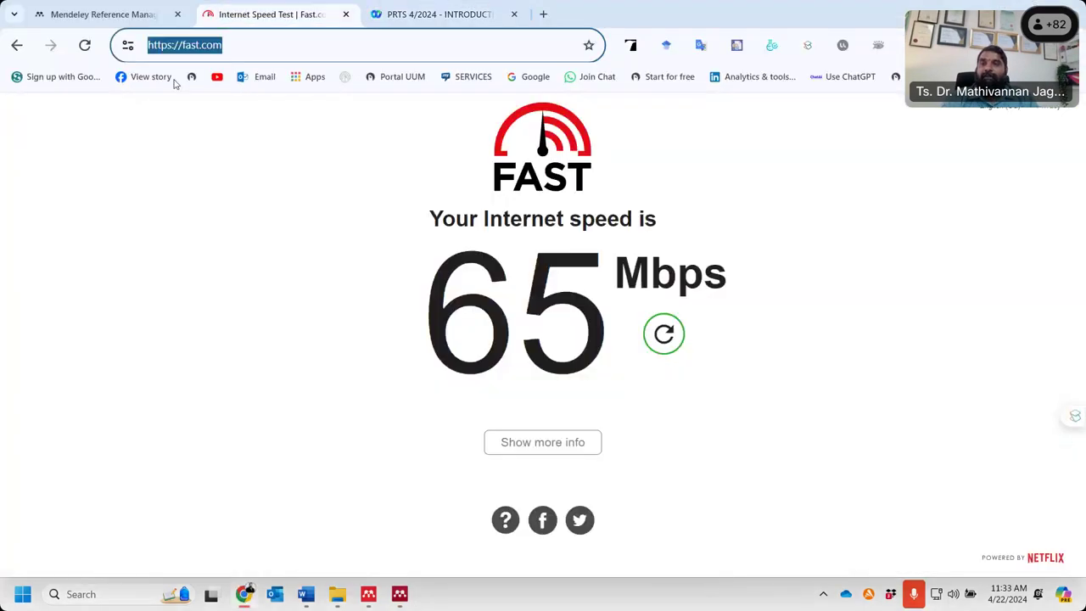
{"action": "left_click", "coordinate": [255, 77]}
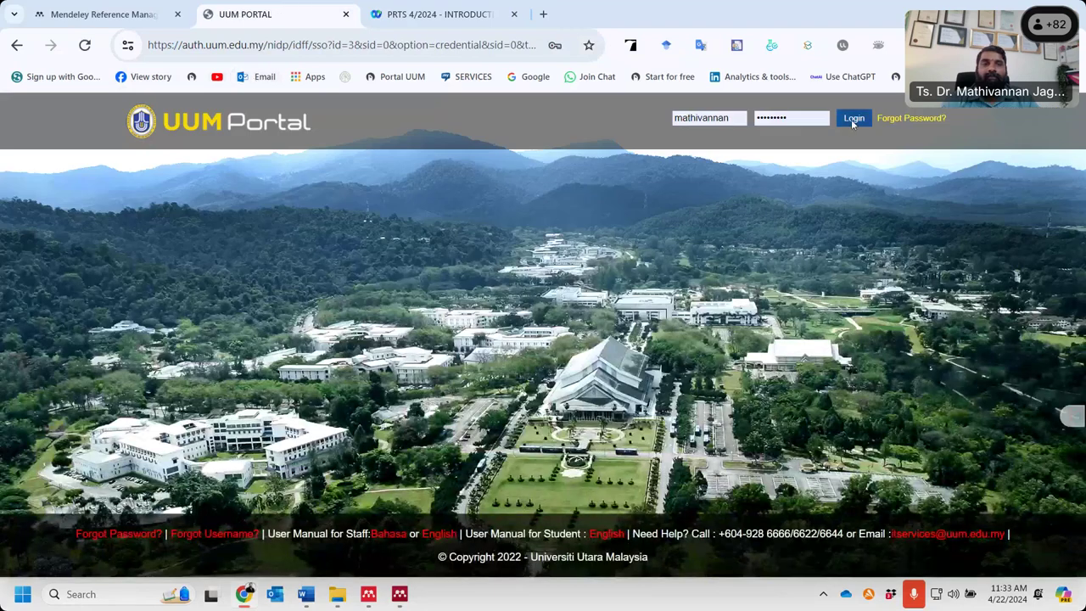
{"action": "left_click", "coordinate": [853, 119]}
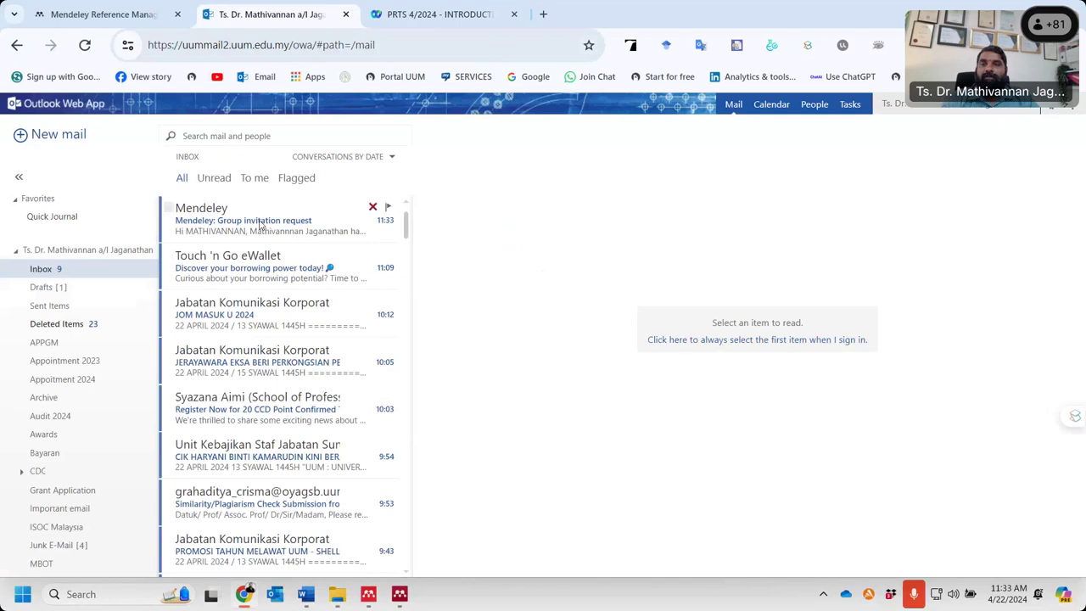
{"action": "left_click", "coordinate": [260, 223]}
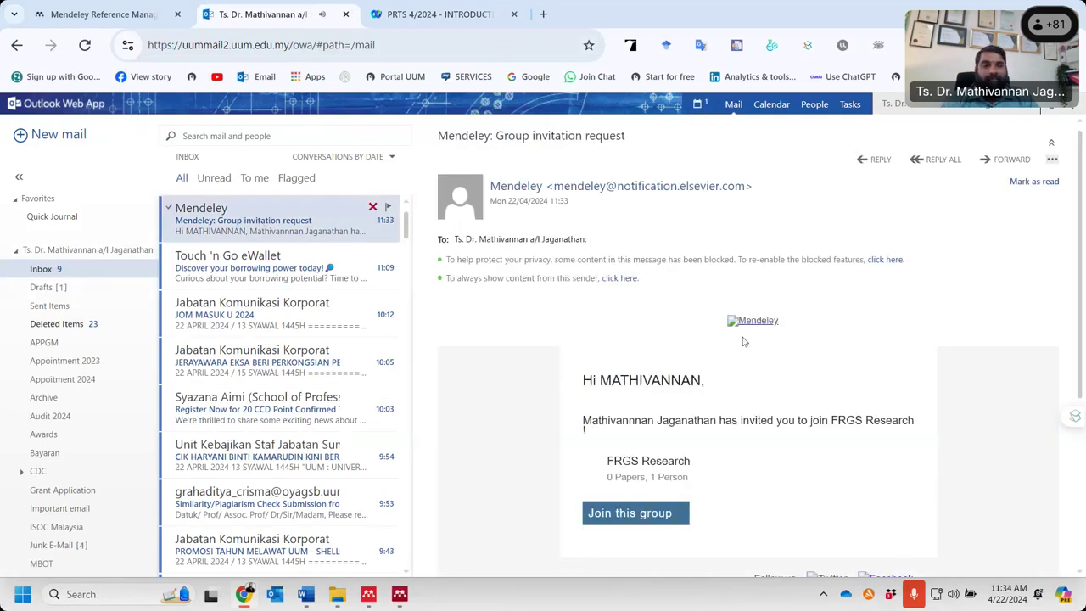
{"action": "left_click", "coordinate": [634, 515]}
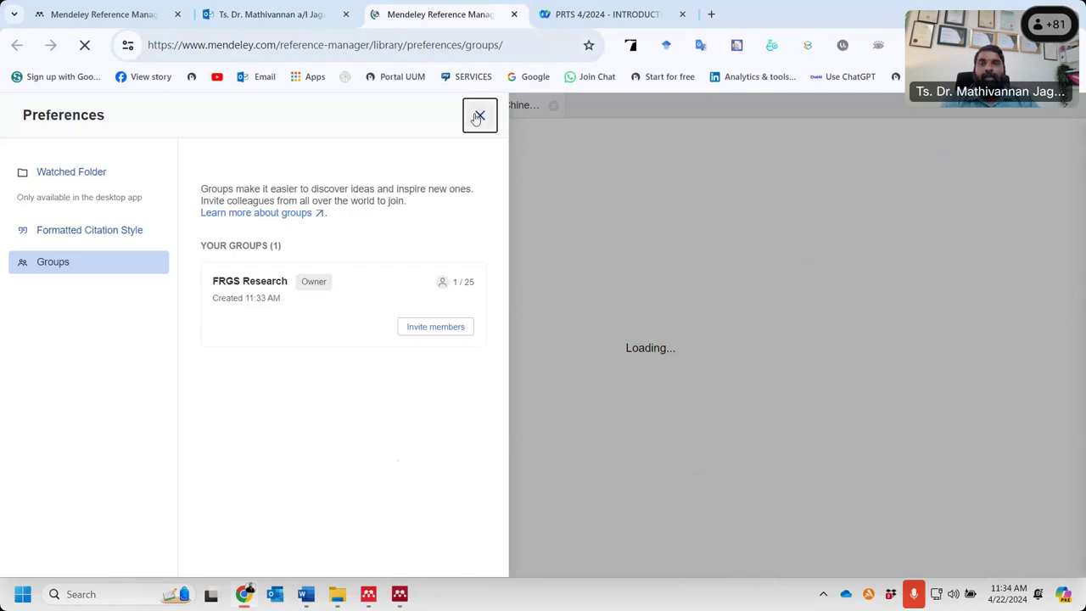
{"action": "left_click", "coordinate": [477, 116]}
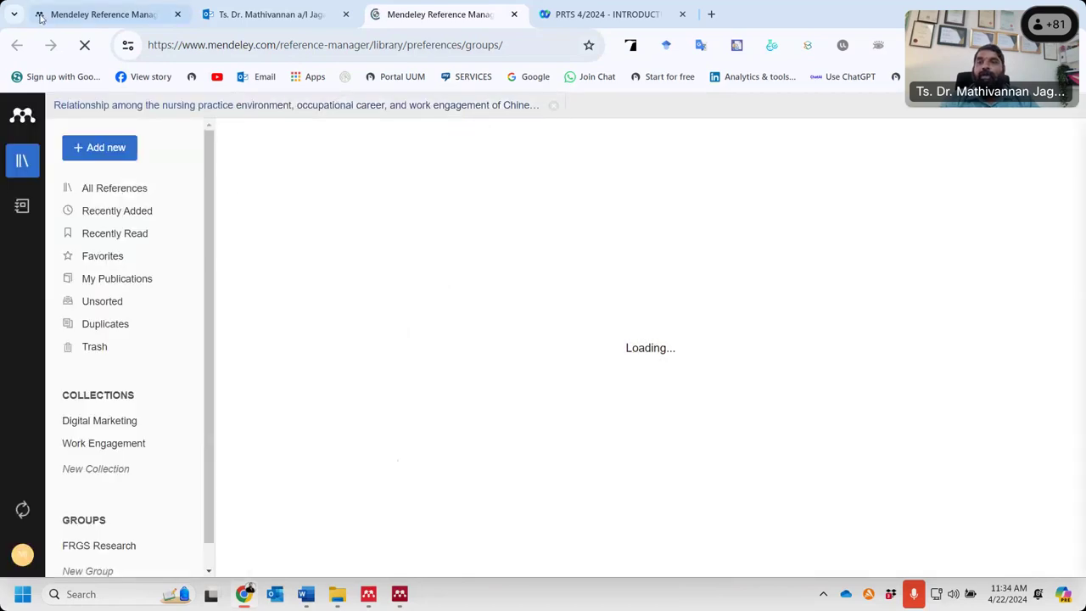
- Add the Kobbacy (2012) and Haton (2006) references to the FRGS Research group
{"action": "left_click", "coordinate": [400, 594]}
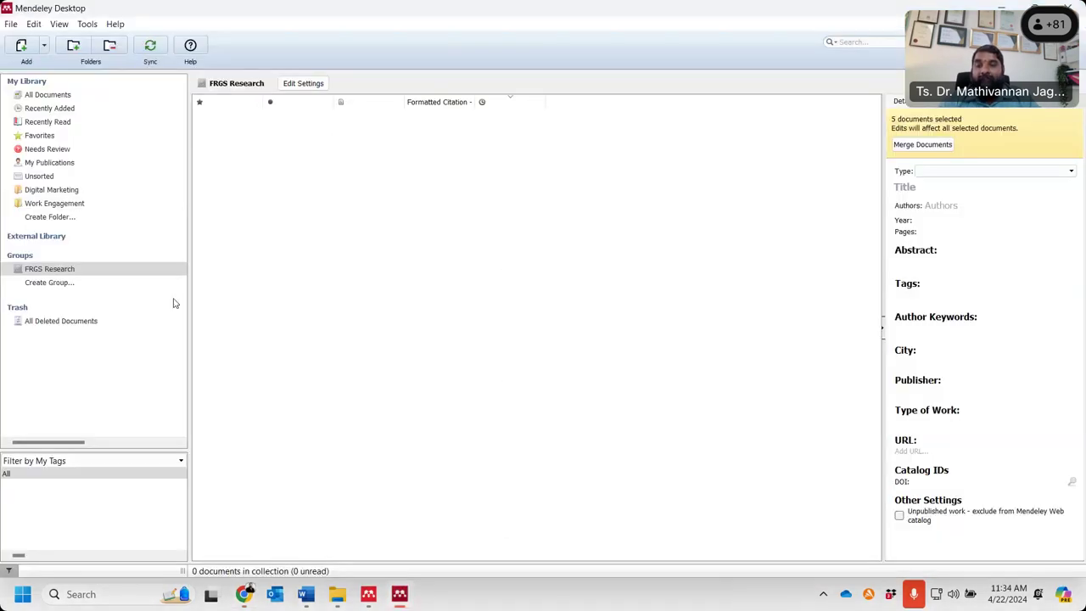
{"action": "left_click", "coordinate": [63, 272]}
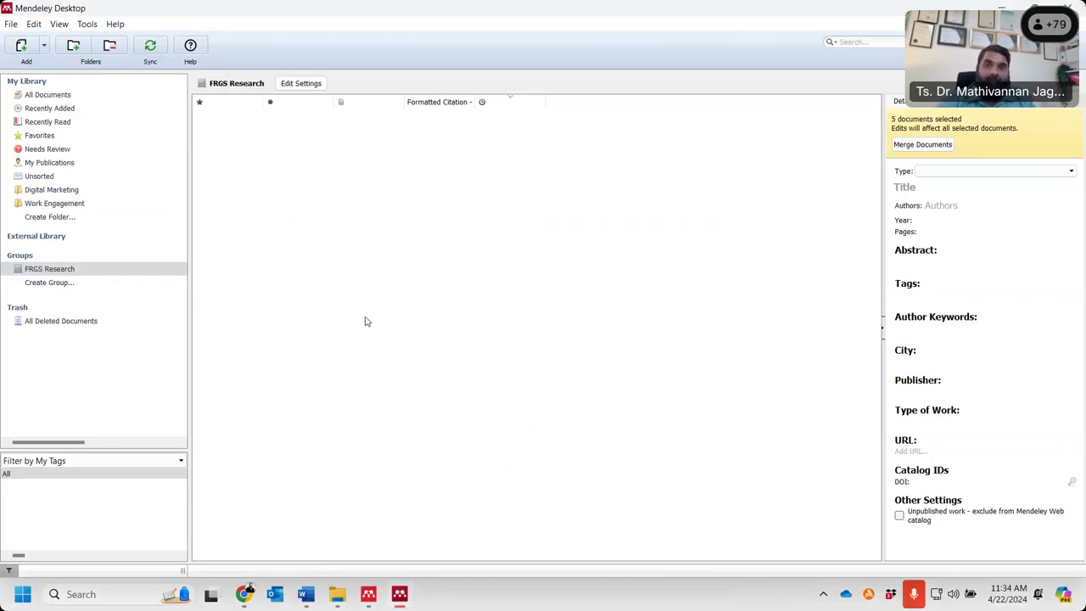
{"action": "left_click", "coordinate": [48, 95]}
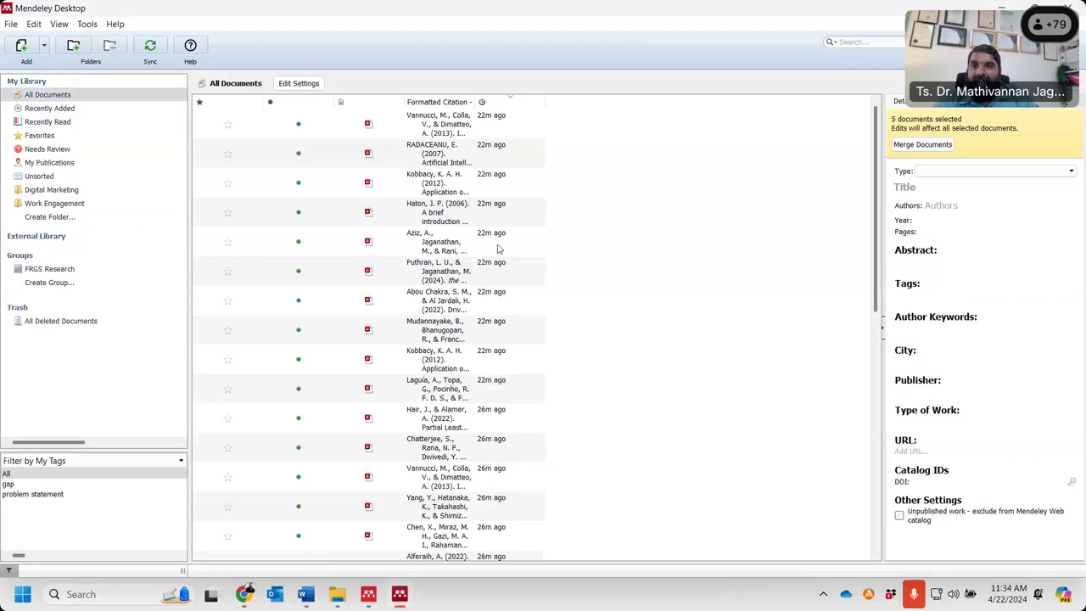
{"action": "left_click", "coordinate": [441, 212]}
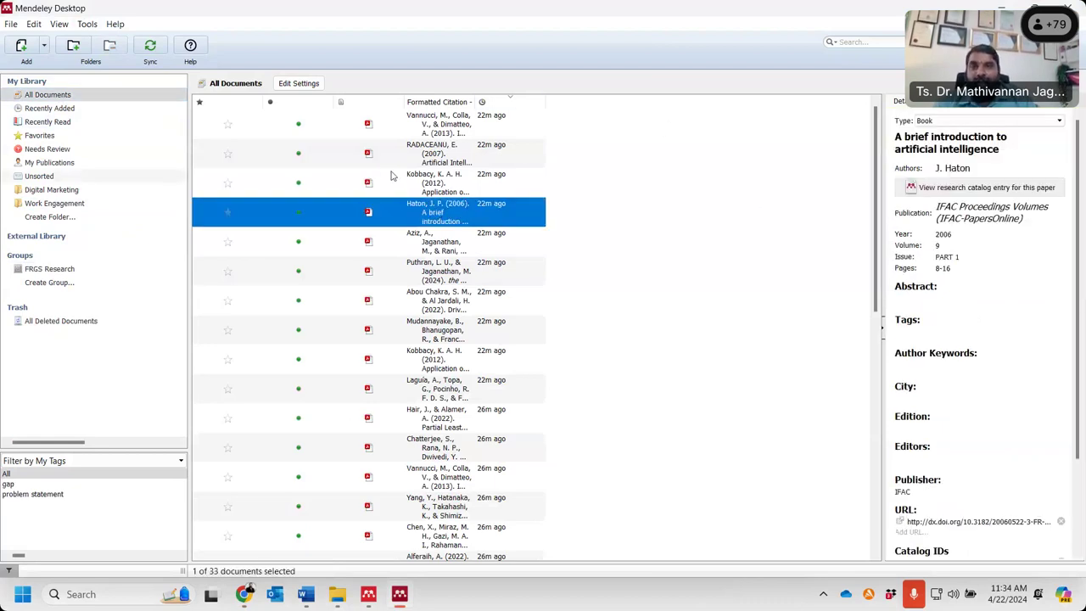
{"action": "left_click", "coordinate": [395, 178]}
{"action": "left_click", "coordinate": [405, 222], "text": "ctrl"}
{"action": "left_click_drag", "start_coordinate": [405, 221], "coordinate": [45, 280]}
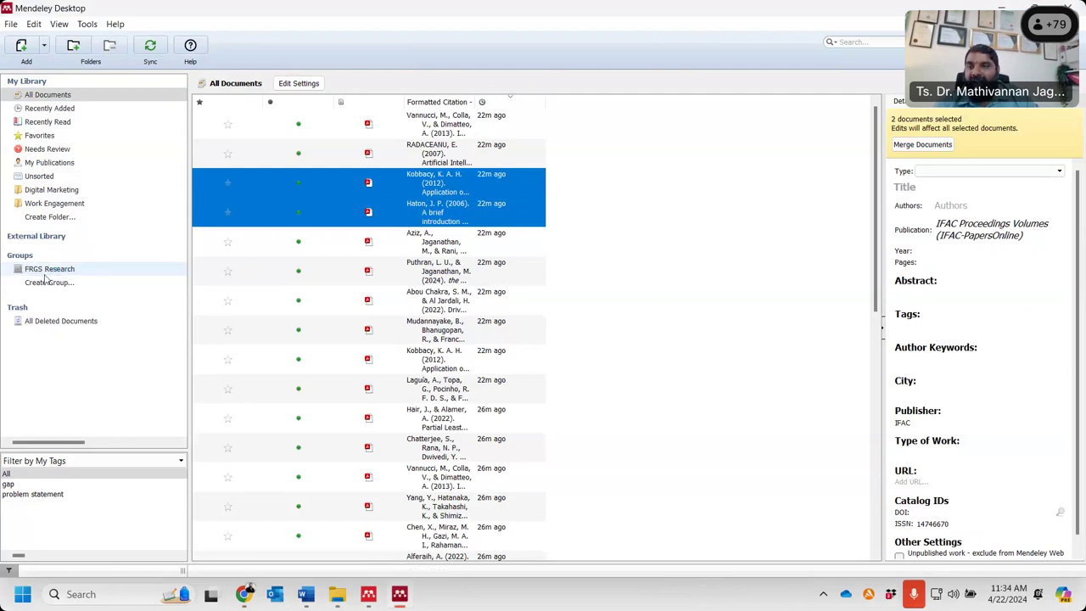
- Review the Haton and Kobbacy paper details inside FRGS Research
{"action": "left_click", "coordinate": [45, 276]}
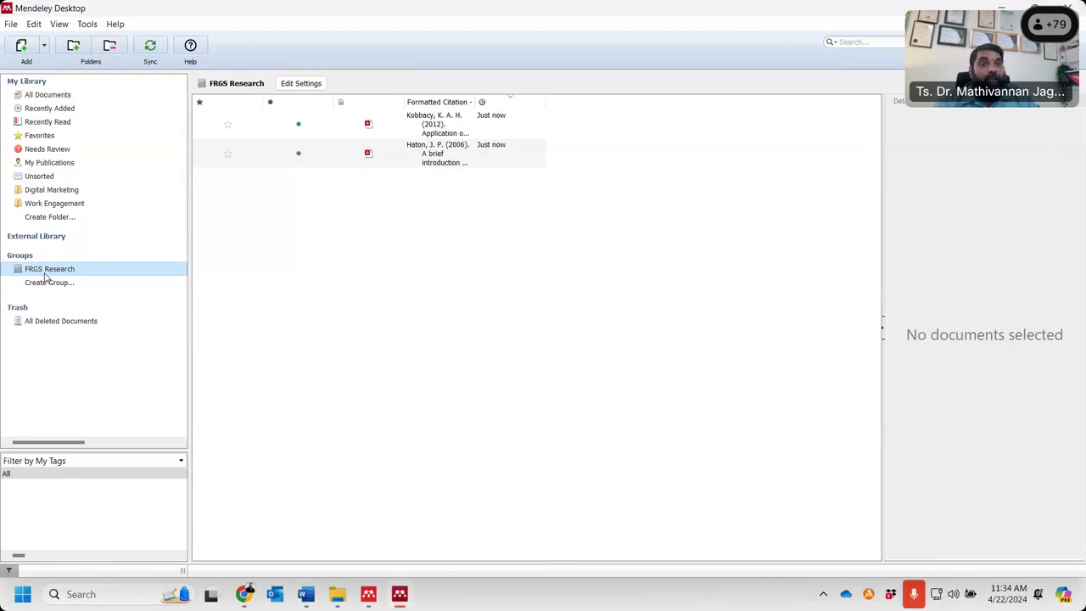
{"action": "left_click", "coordinate": [462, 144]}
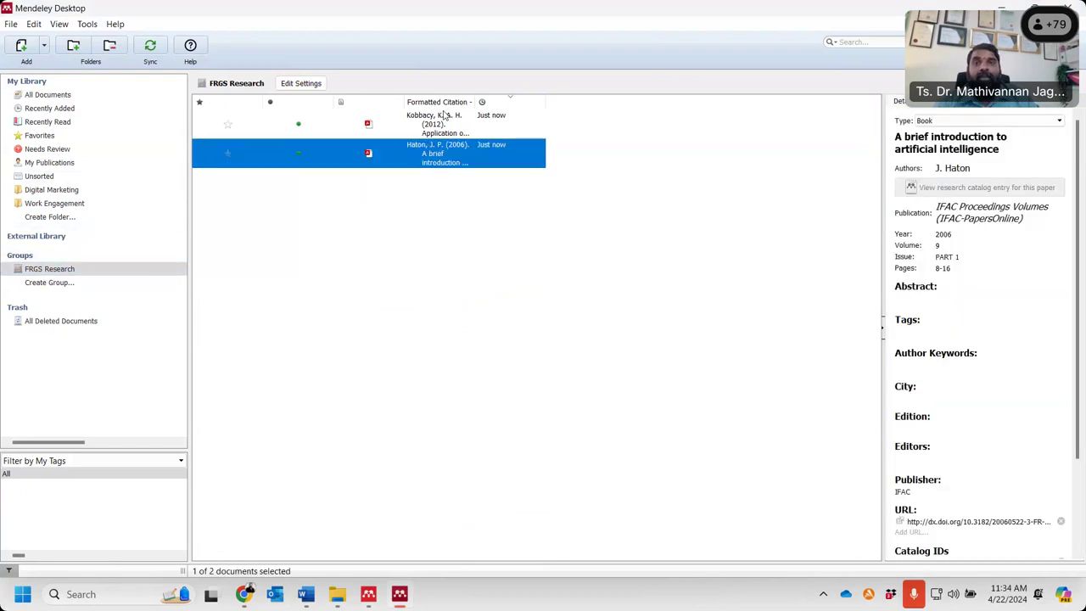
{"action": "left_click", "coordinate": [443, 115]}
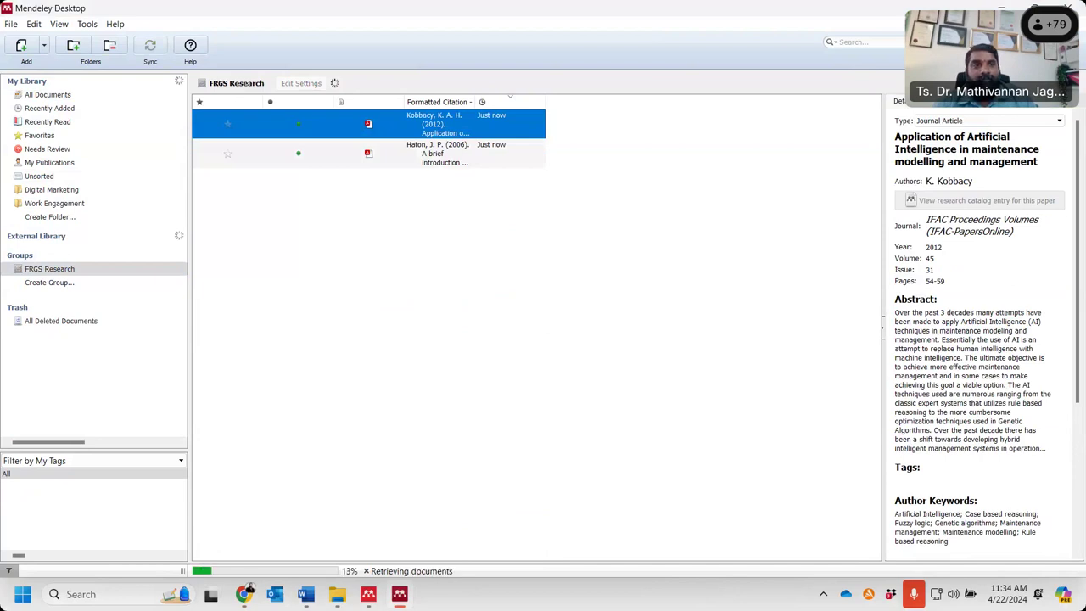
{"action": "left_click", "coordinate": [325, 124]}
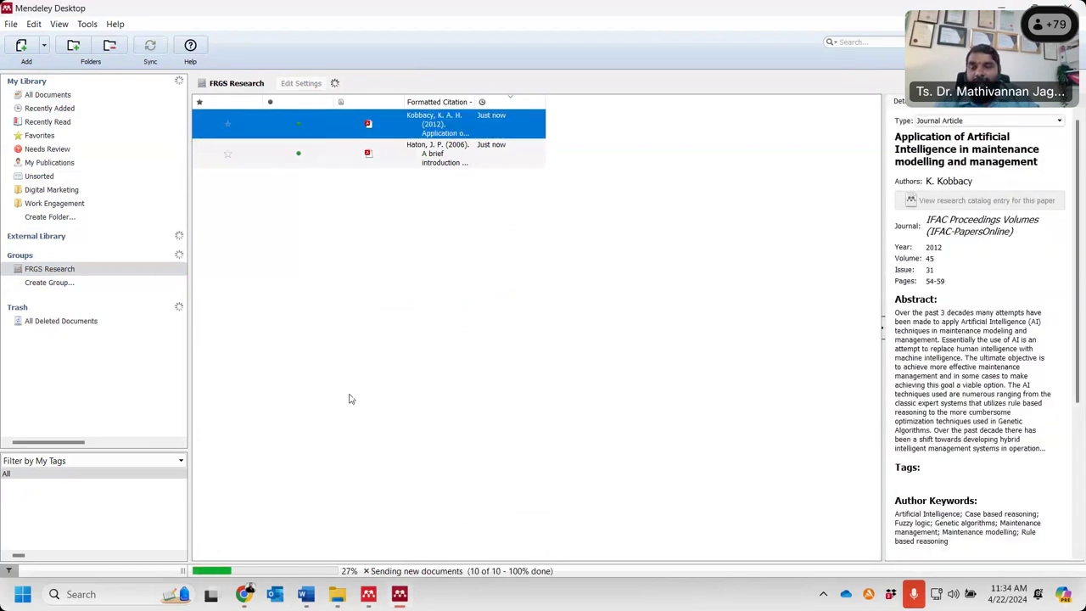